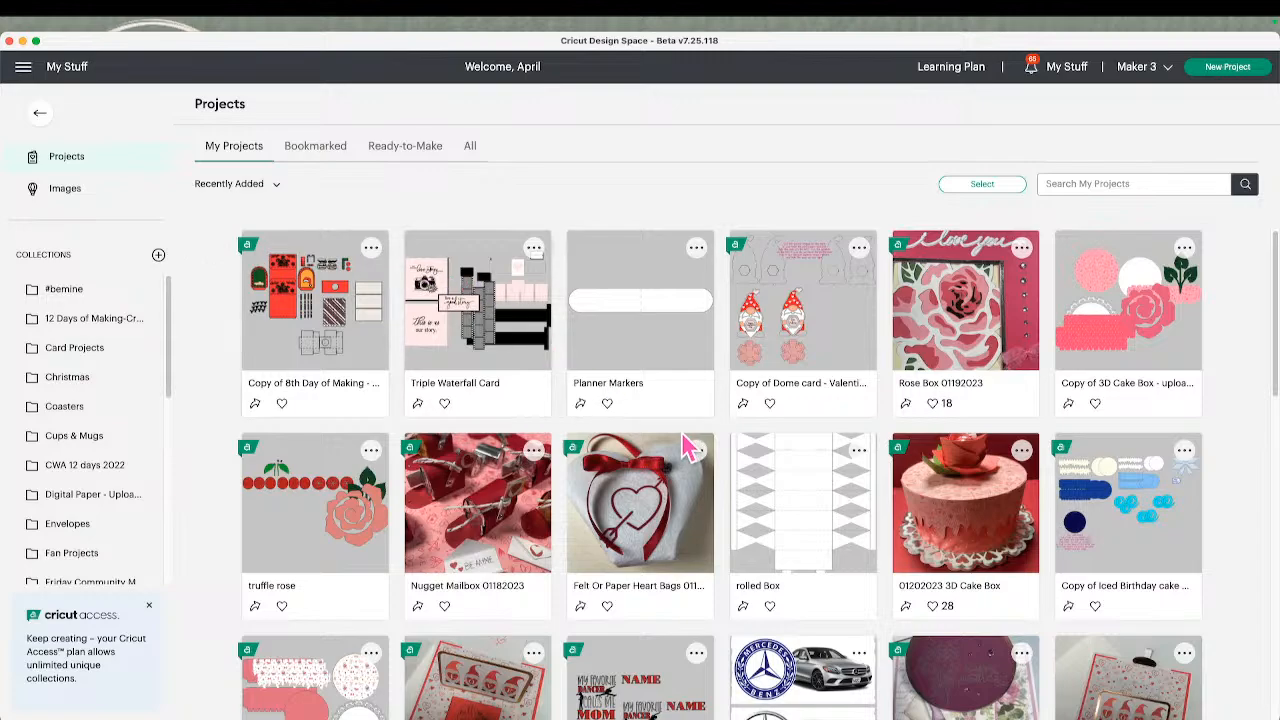
Leave the My Stuff projects list and go to the Design Space home page
click(42, 114)
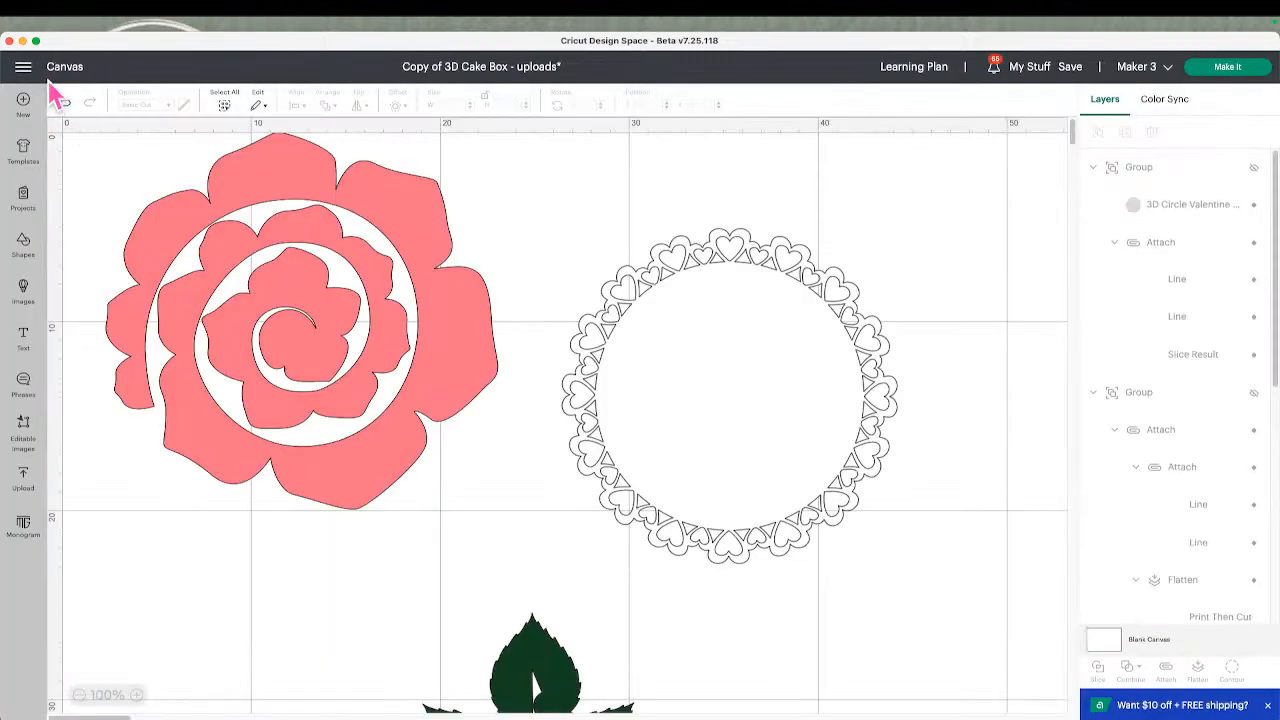
click(28, 68)
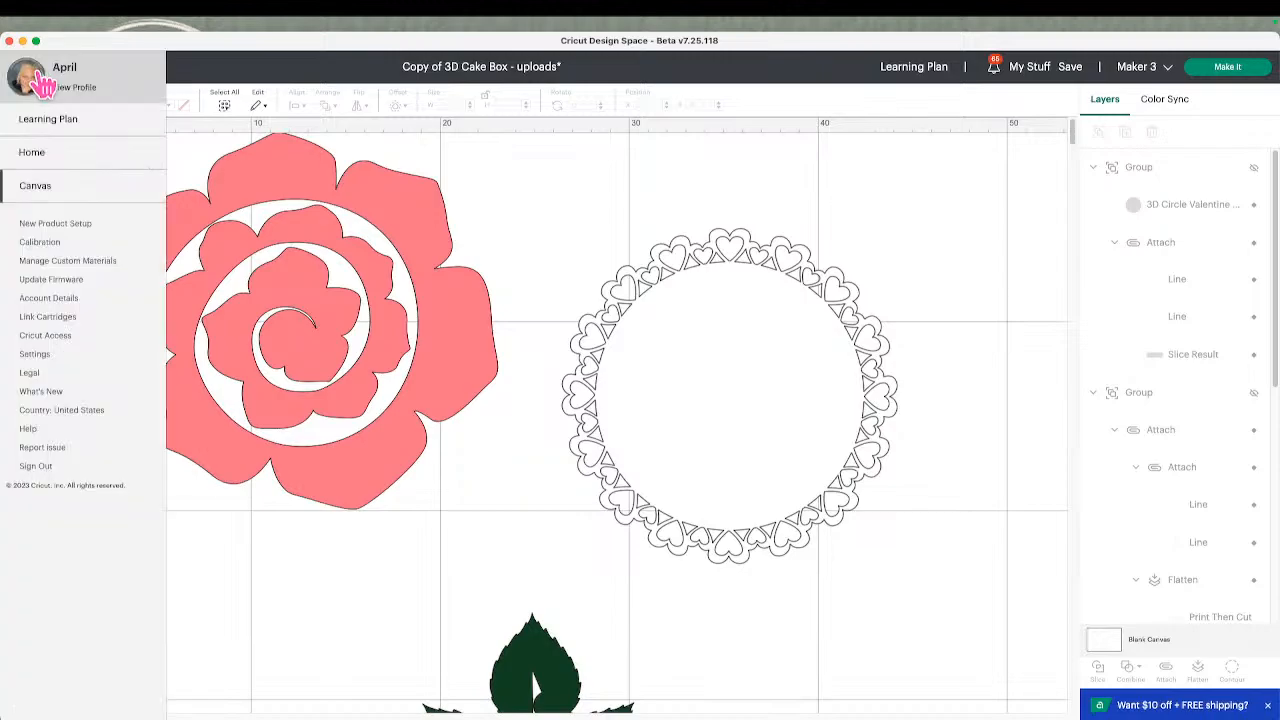
click(52, 152)
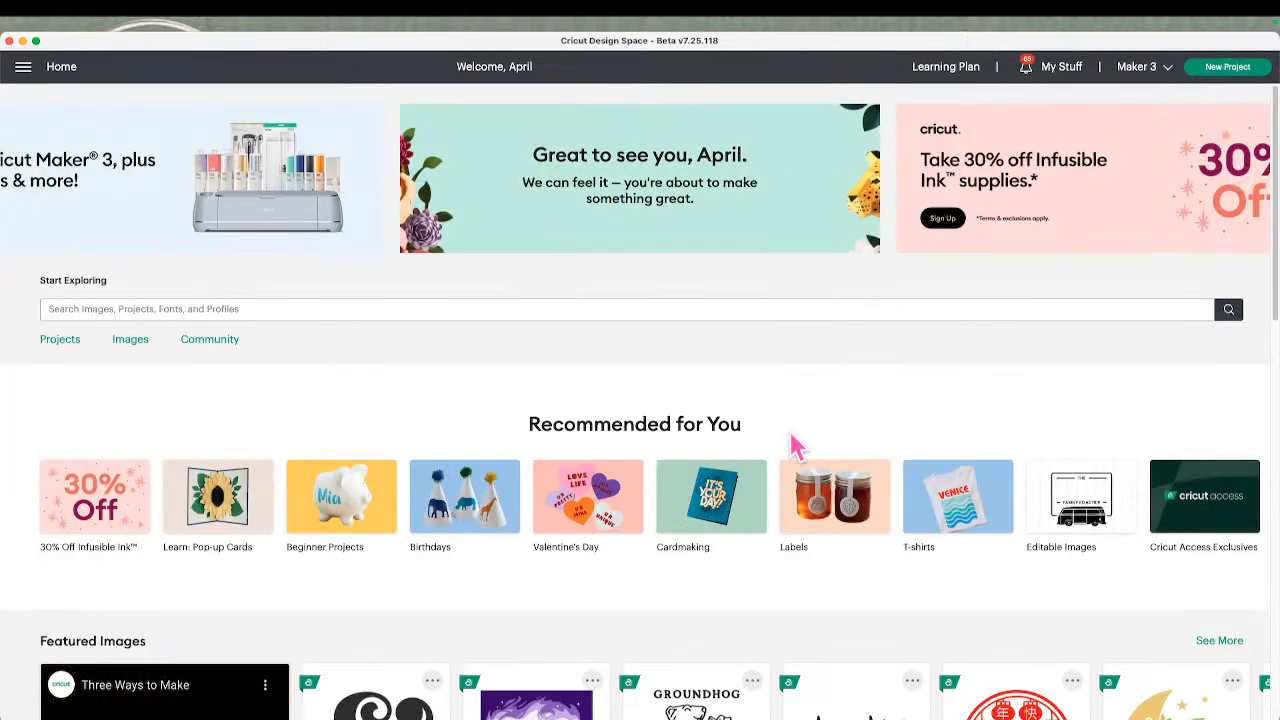
Open the 30% off Infusible Ink sale in the Cricut shop and go to the Infusible Ink Transfer Sheets product
scroll(789, 428, down, 1)
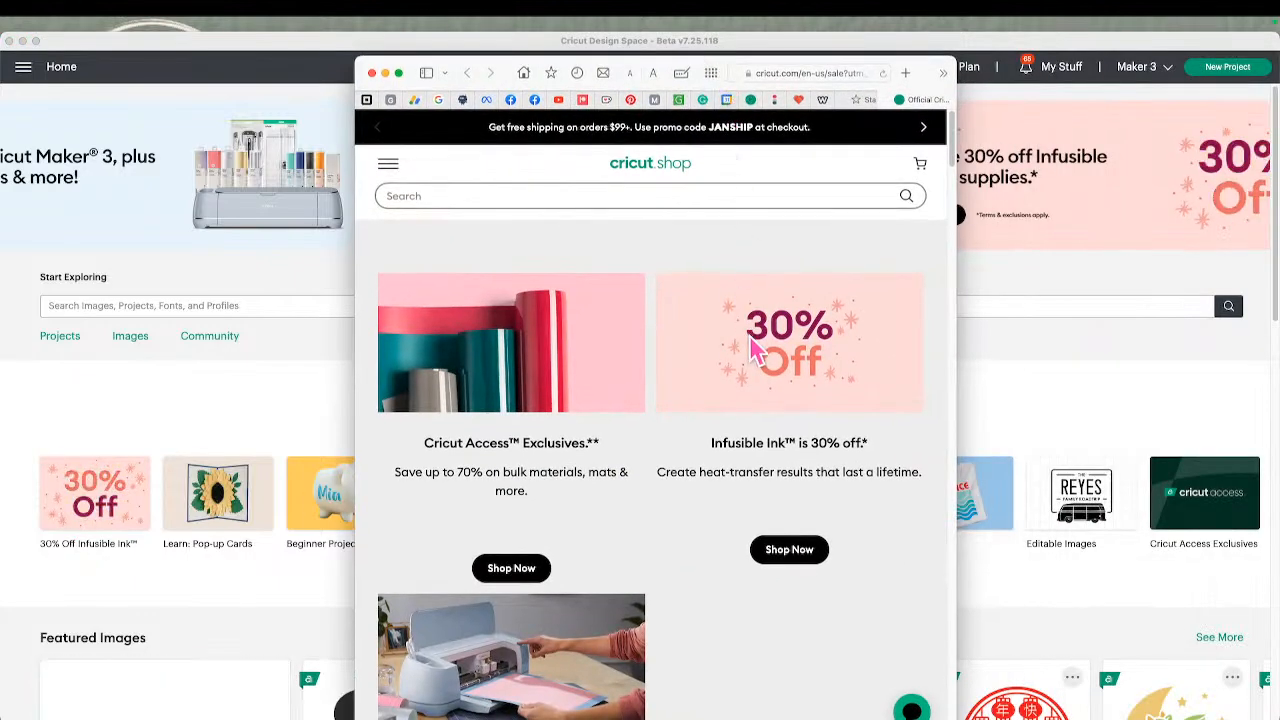
scroll(748, 345, down, 5)
scroll(743, 337, up, 3)
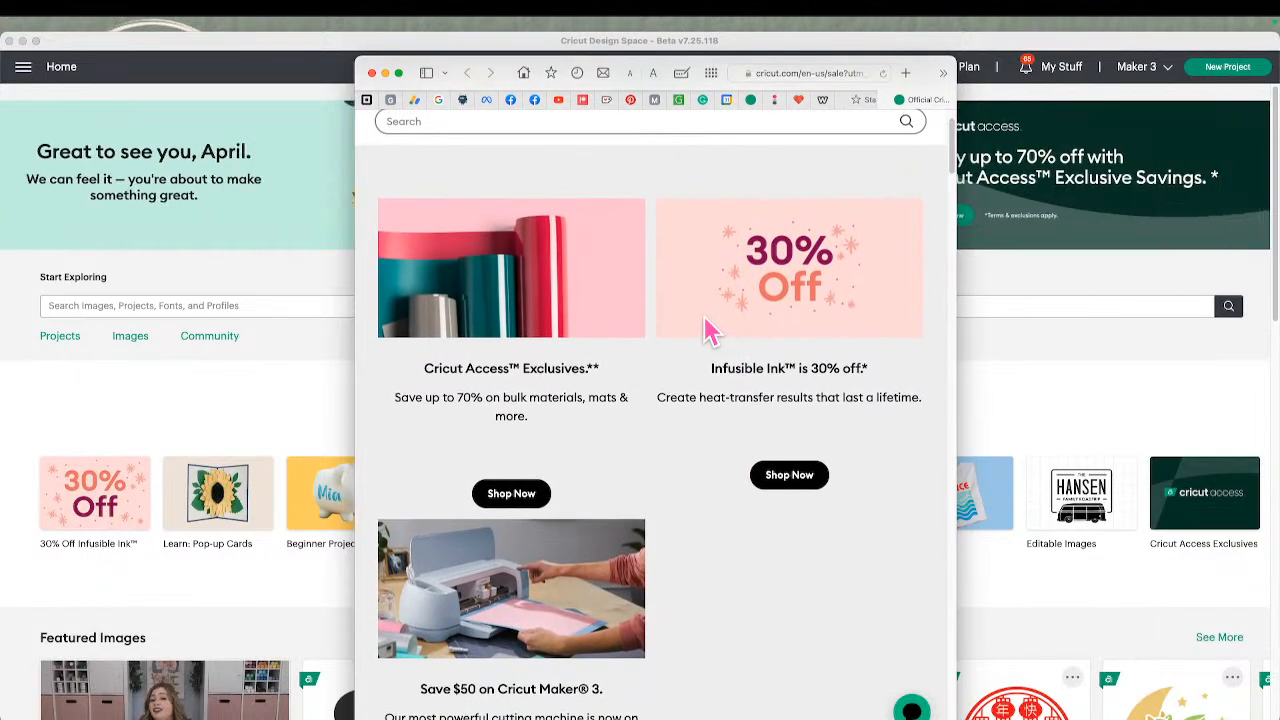
click(808, 474)
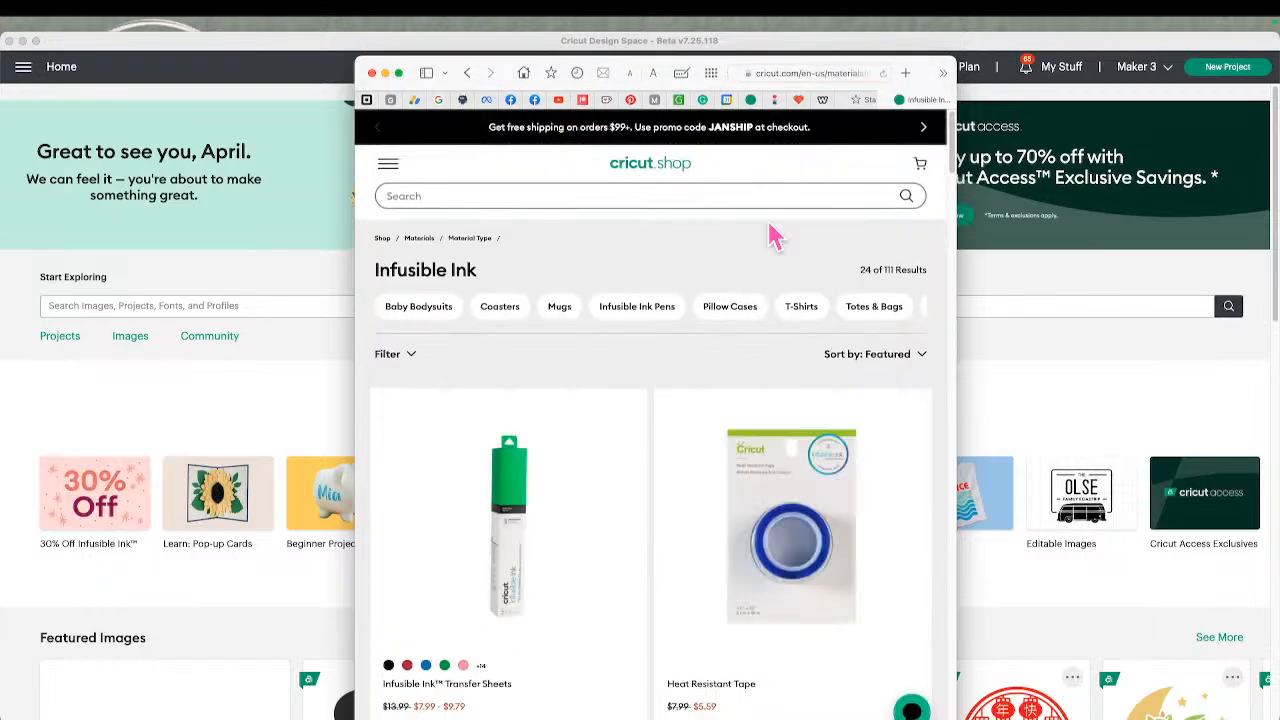
scroll(766, 240, down, 5)
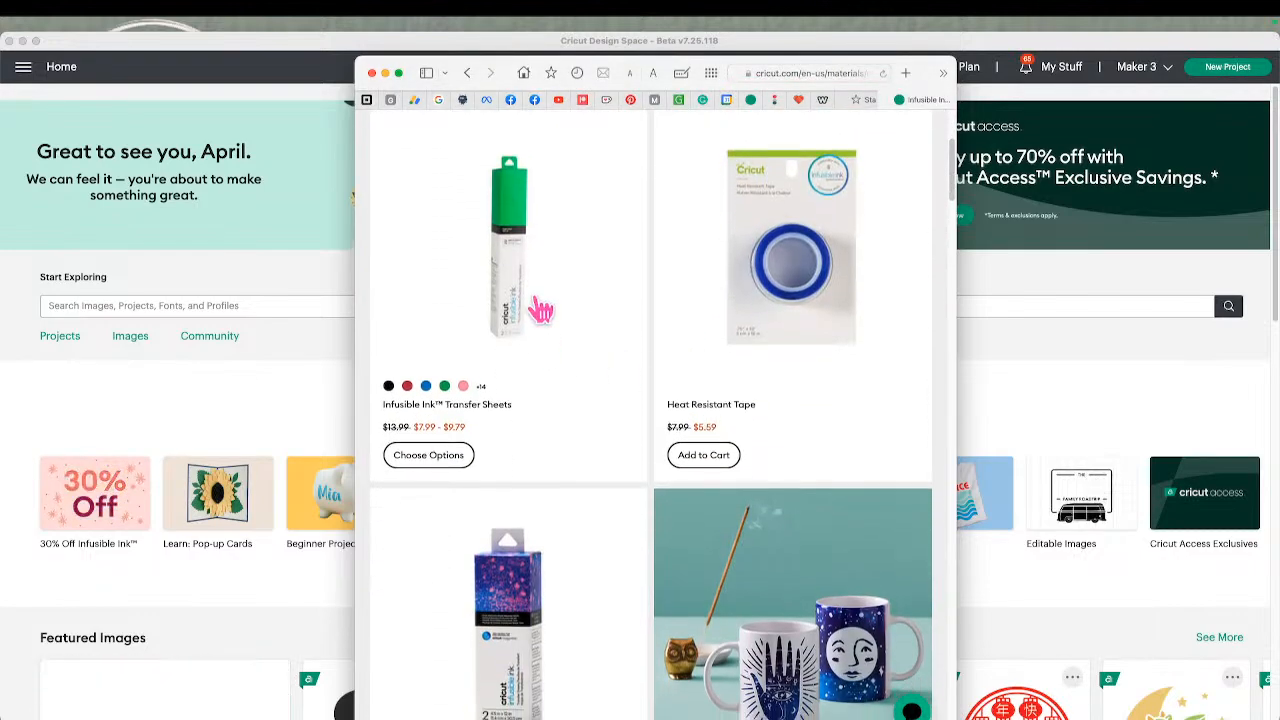
click(500, 311)
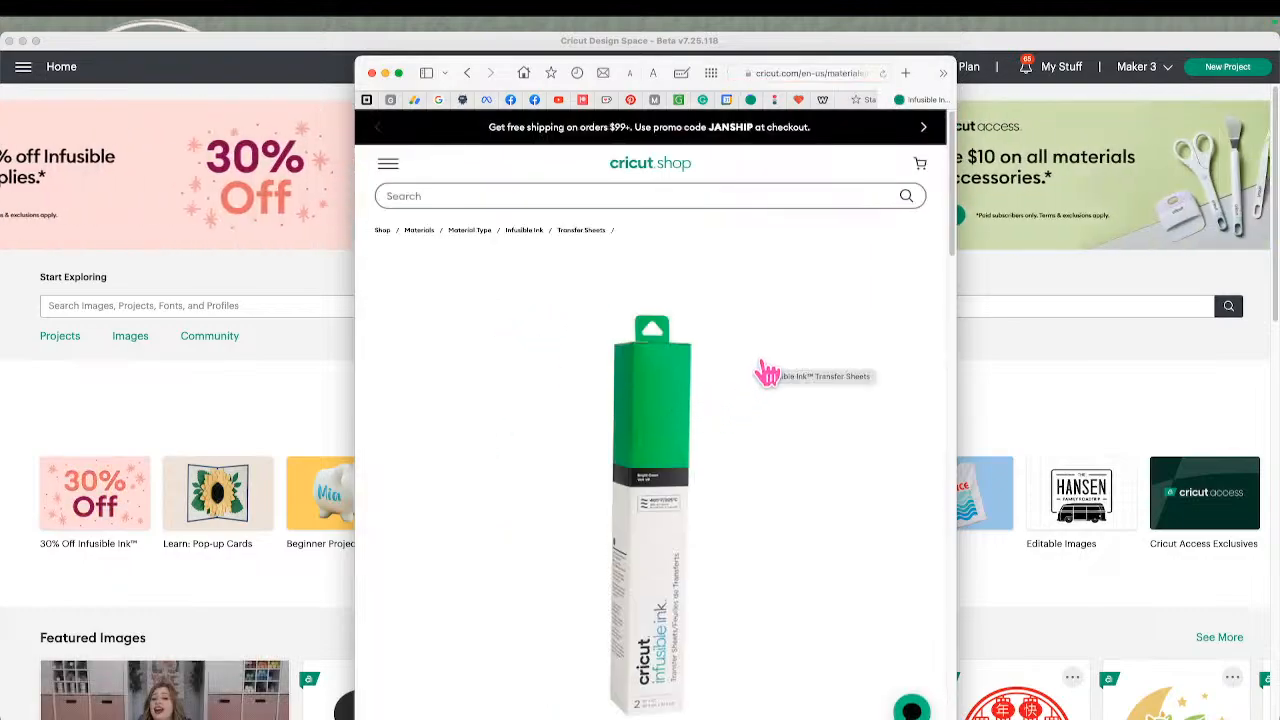
Add 11 Infusible Ink Transfer Sheets in Cherry to the cart and view the cart
scroll(767, 374, down, 5)
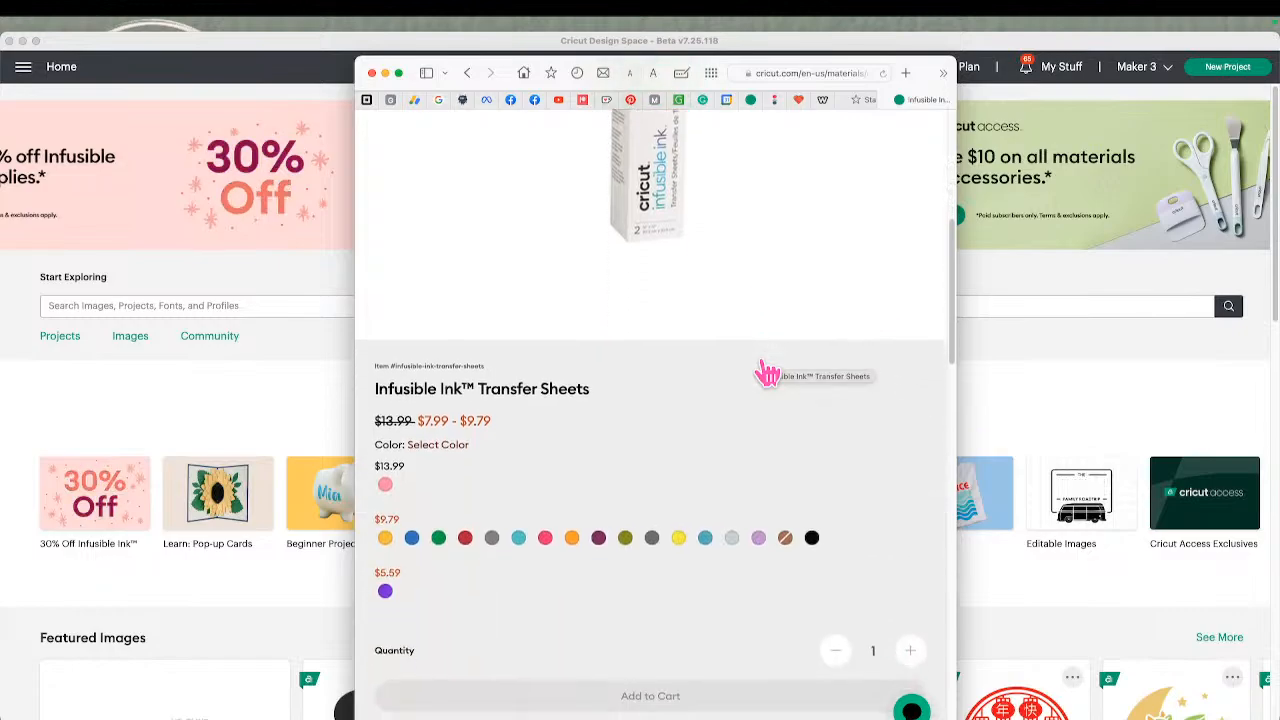
click(465, 560)
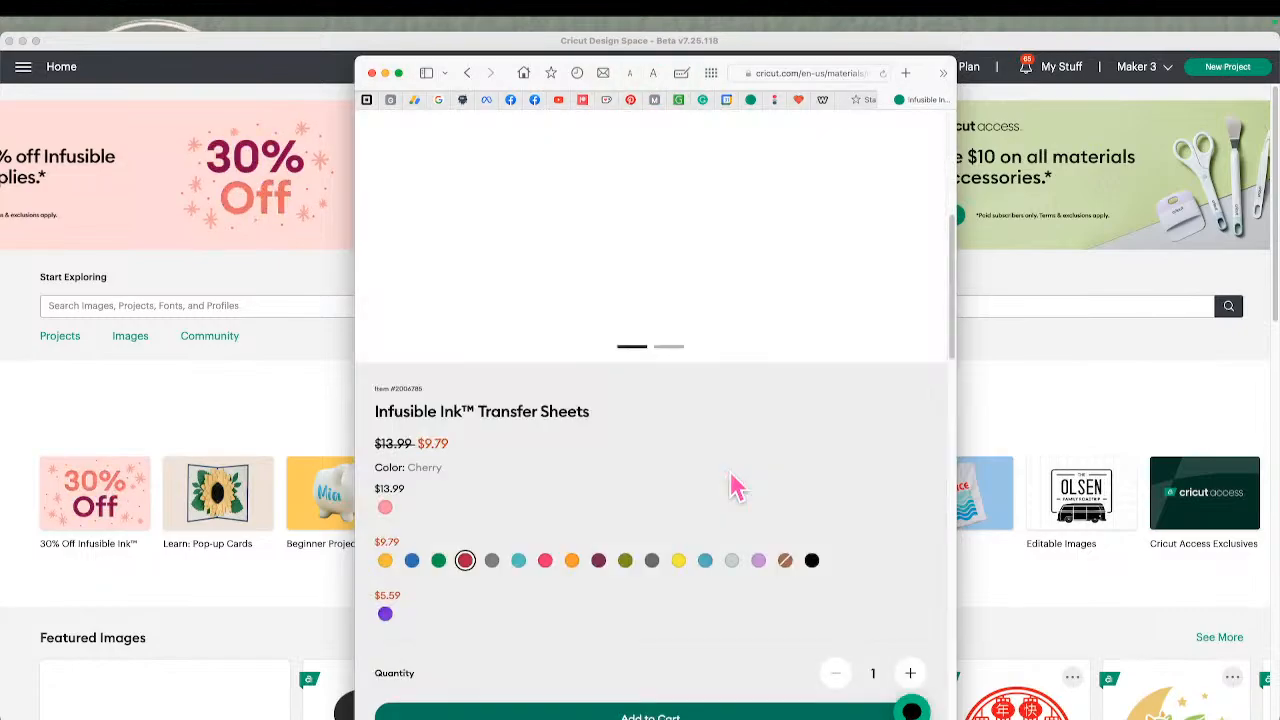
scroll(732, 489, down, 3)
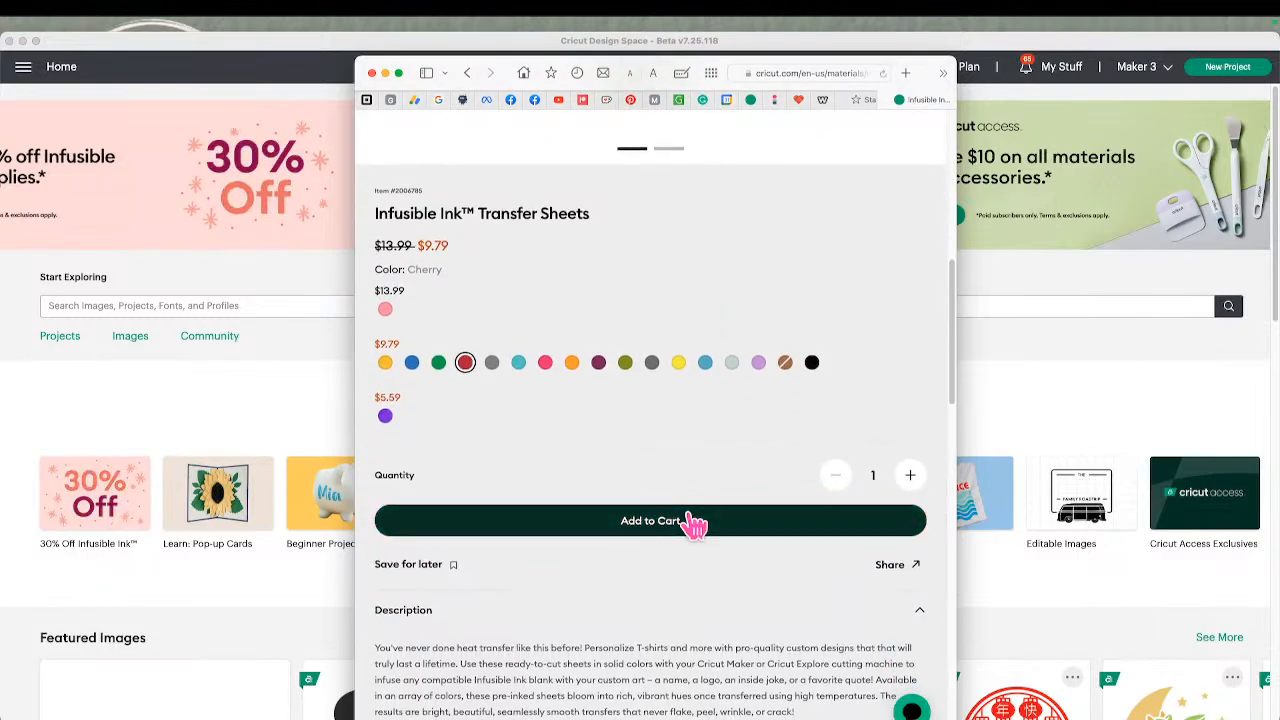
click(909, 475)
click(909, 475)
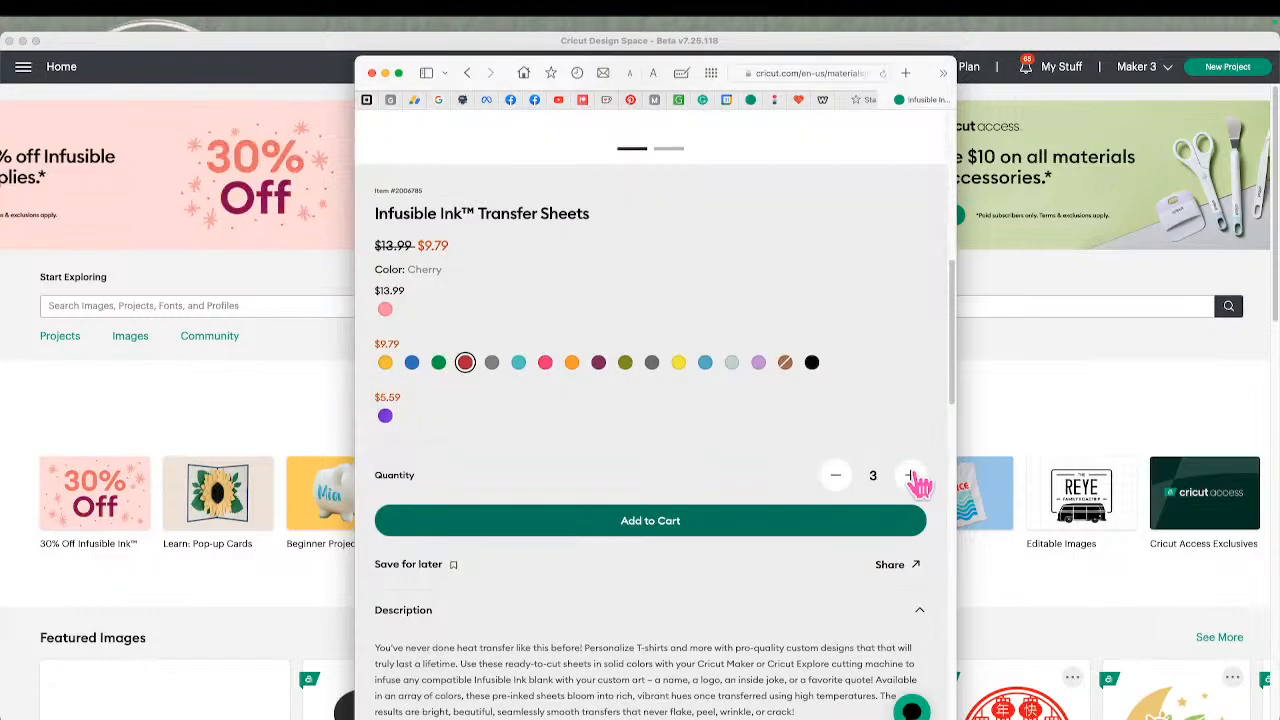
click(909, 475)
click(909, 475)
click(909, 475)
click(909, 475)
click(909, 475)
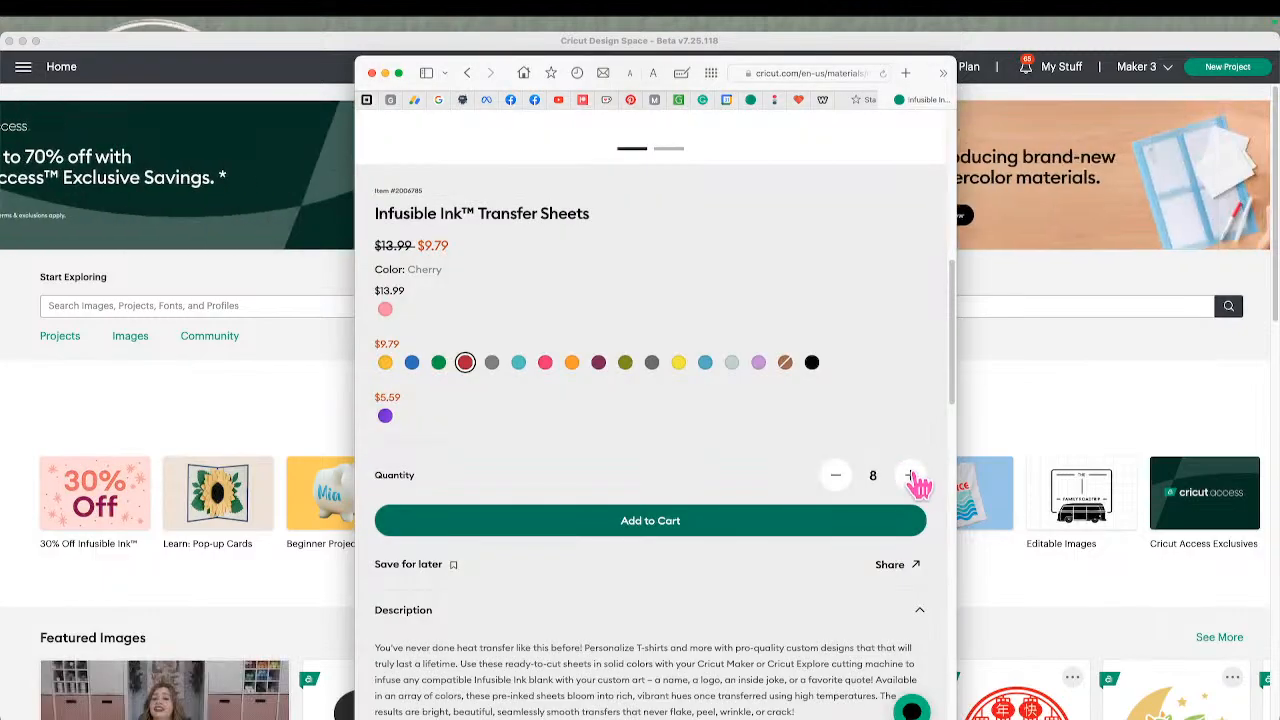
click(909, 475)
click(909, 475)
click(909, 475)
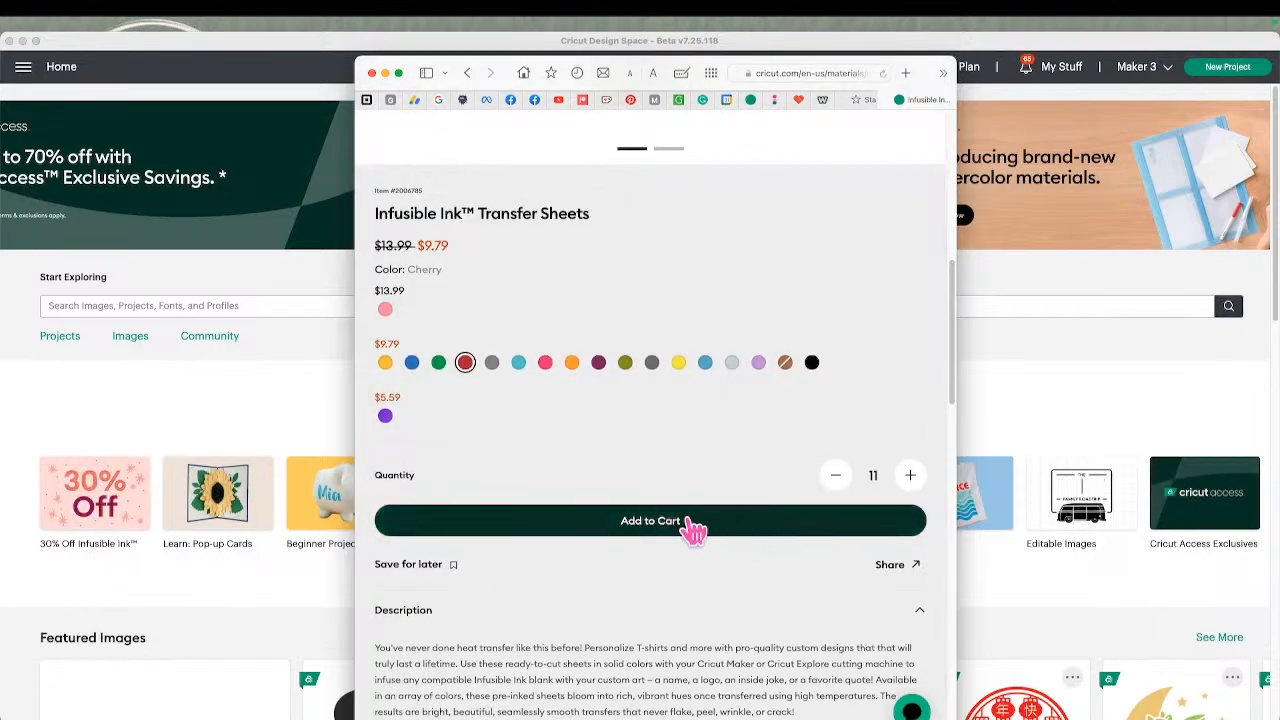
click(692, 528)
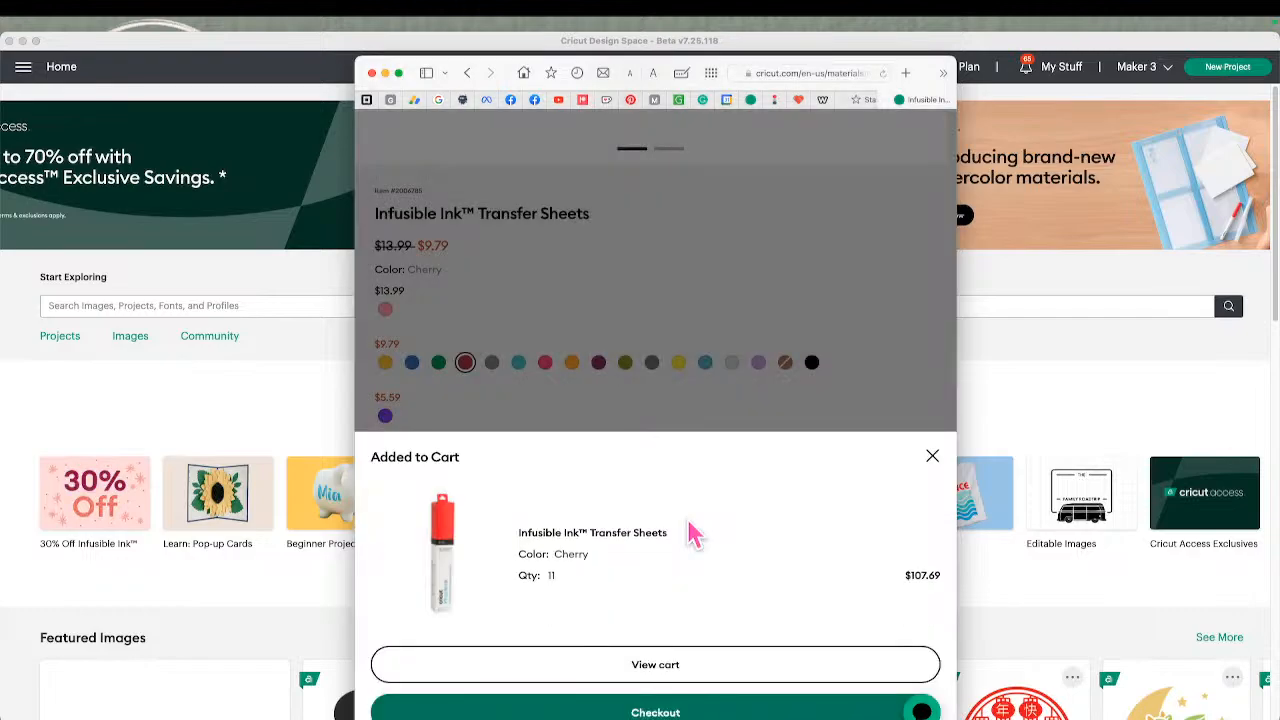
click(714, 680)
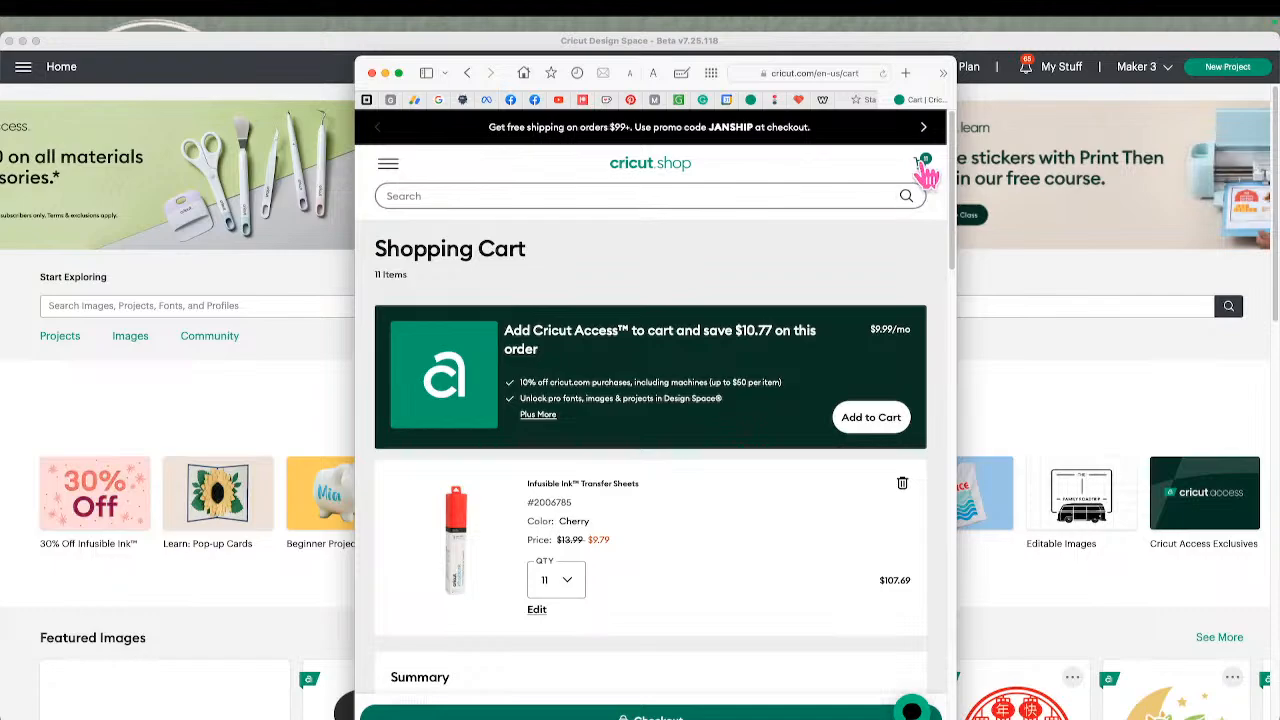
Open the shop's navigation with the sign-in option, move the browser window off screen, and bring it back widened
click(388, 167)
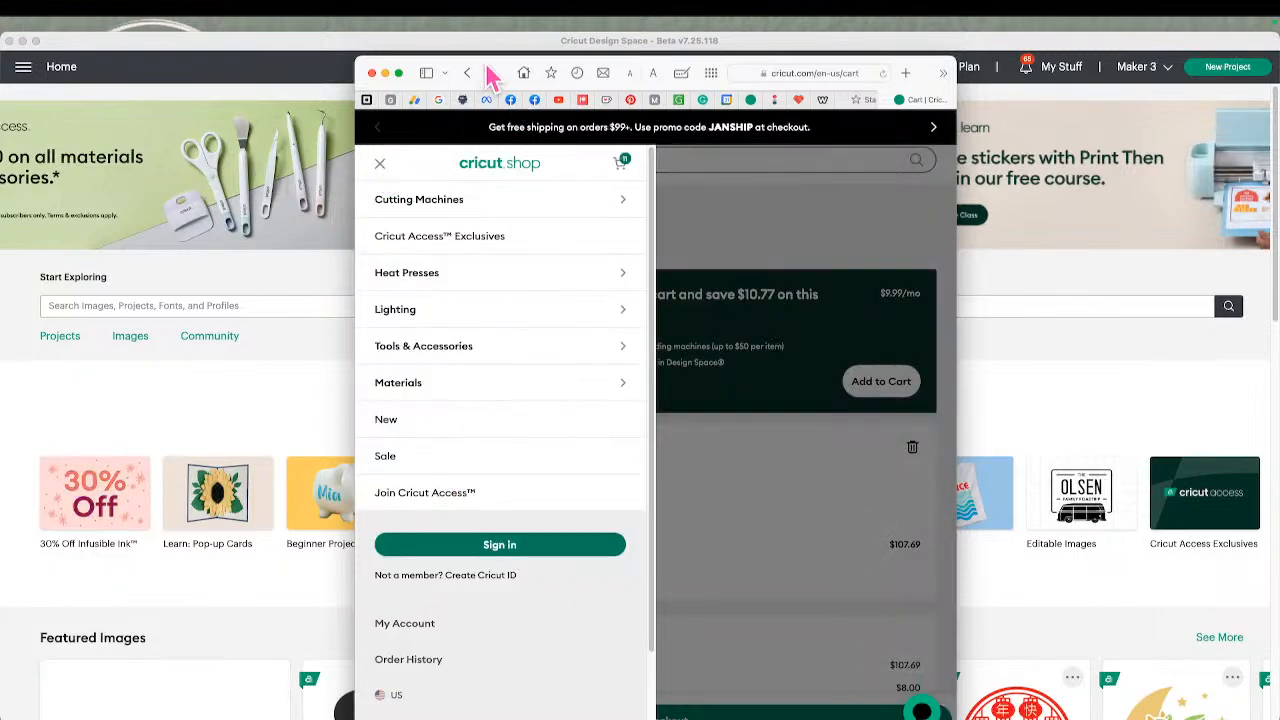
drag(490, 72, 1279, 75)
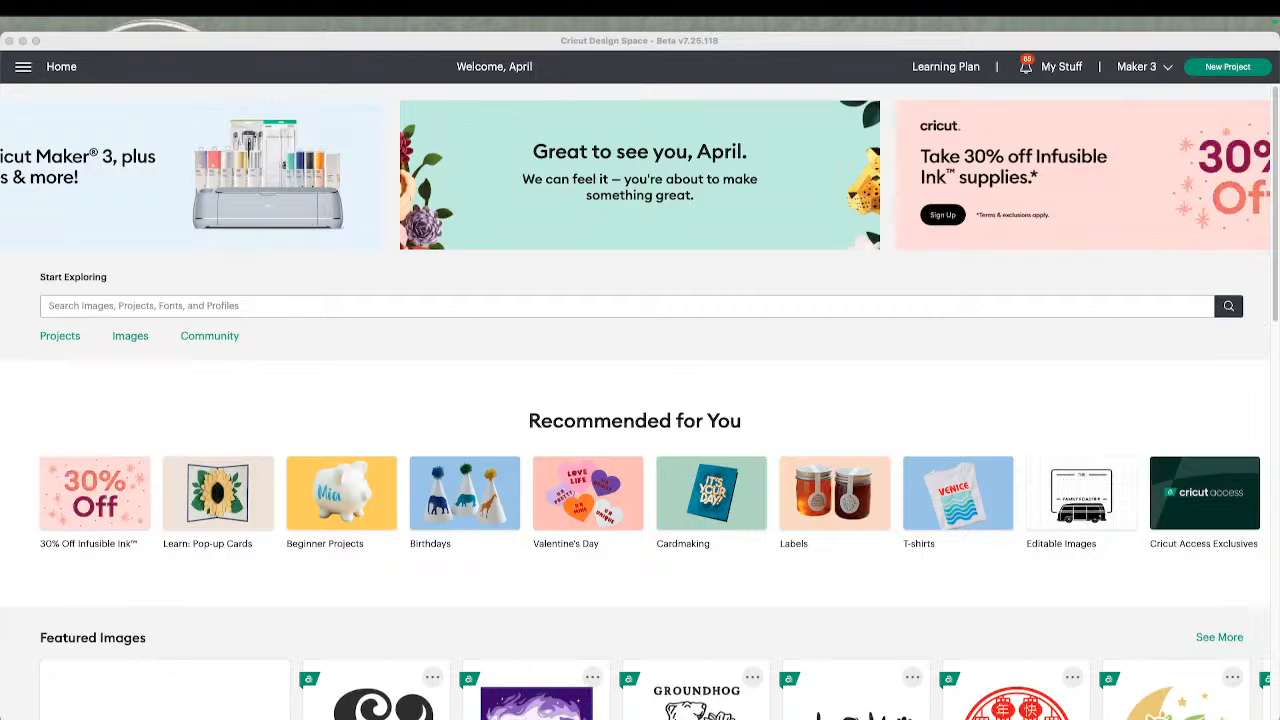
drag(1279, 40, 1251, 21)
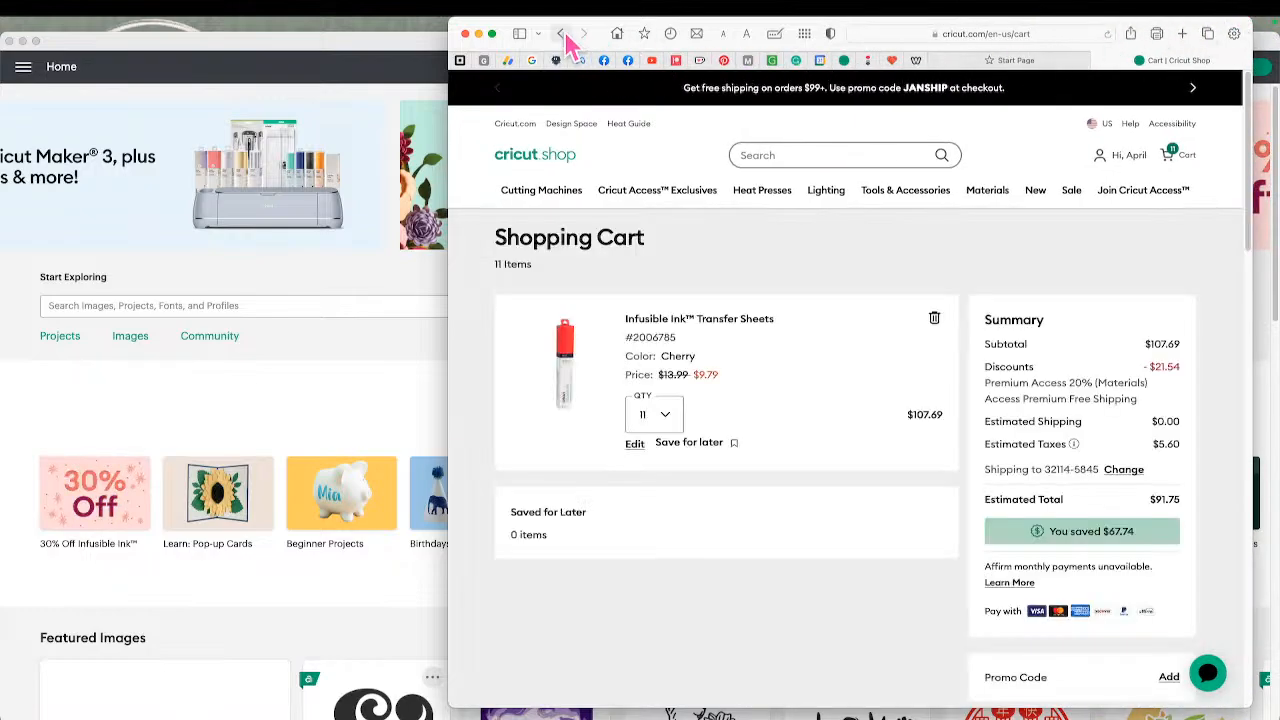
drag(449, 28, 190, 28)
Apply the promo code CUTIES to the shopping cart
mouse_move(777, 190)
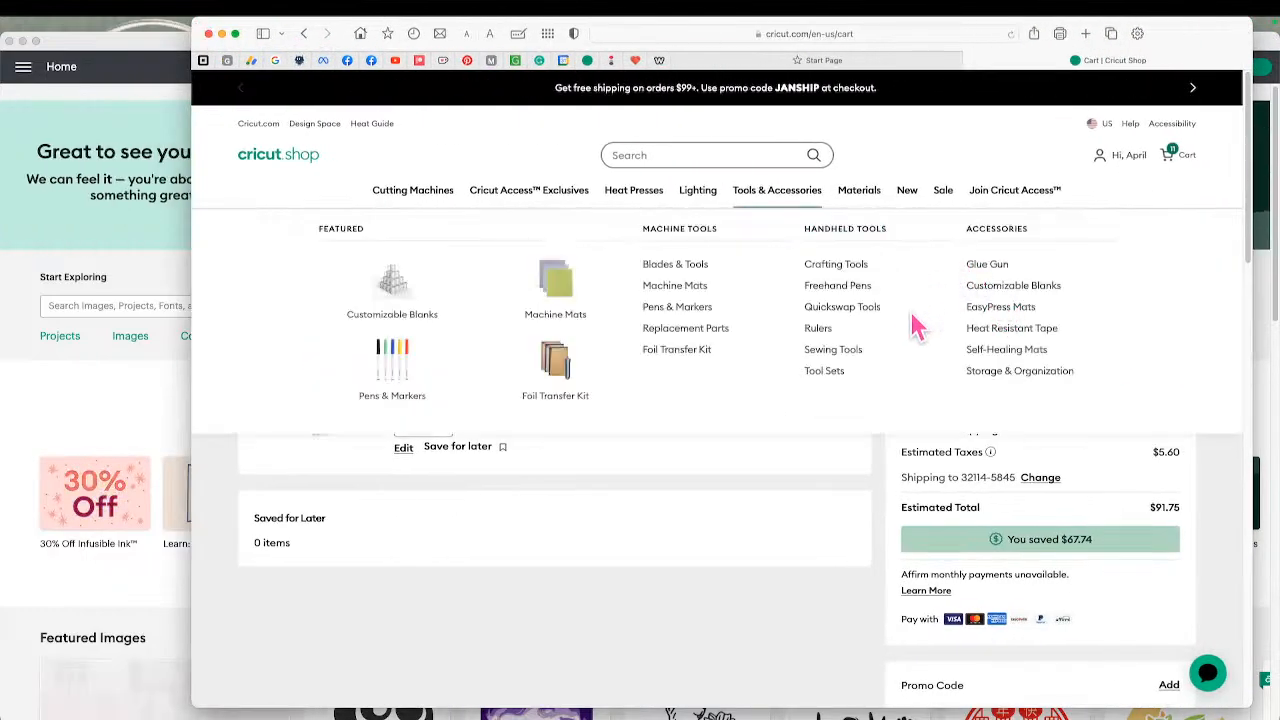
mouse_move(990, 451)
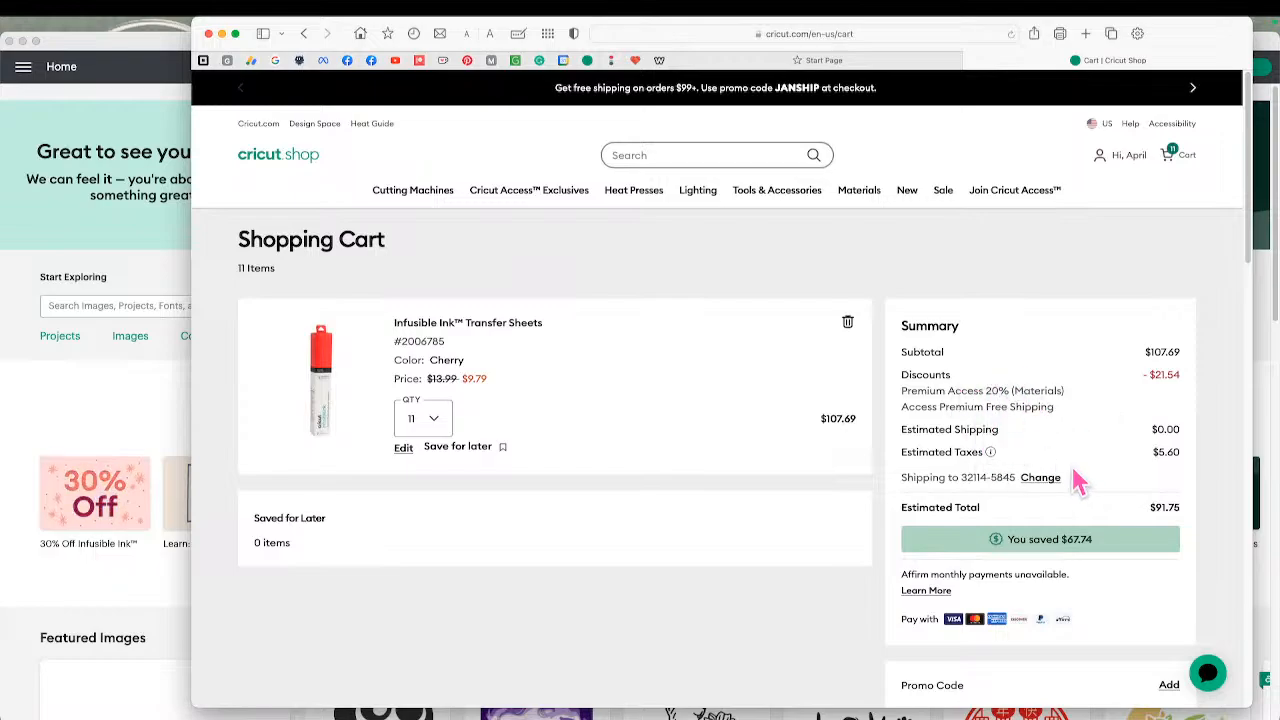
scroll(1078, 480, down, 5)
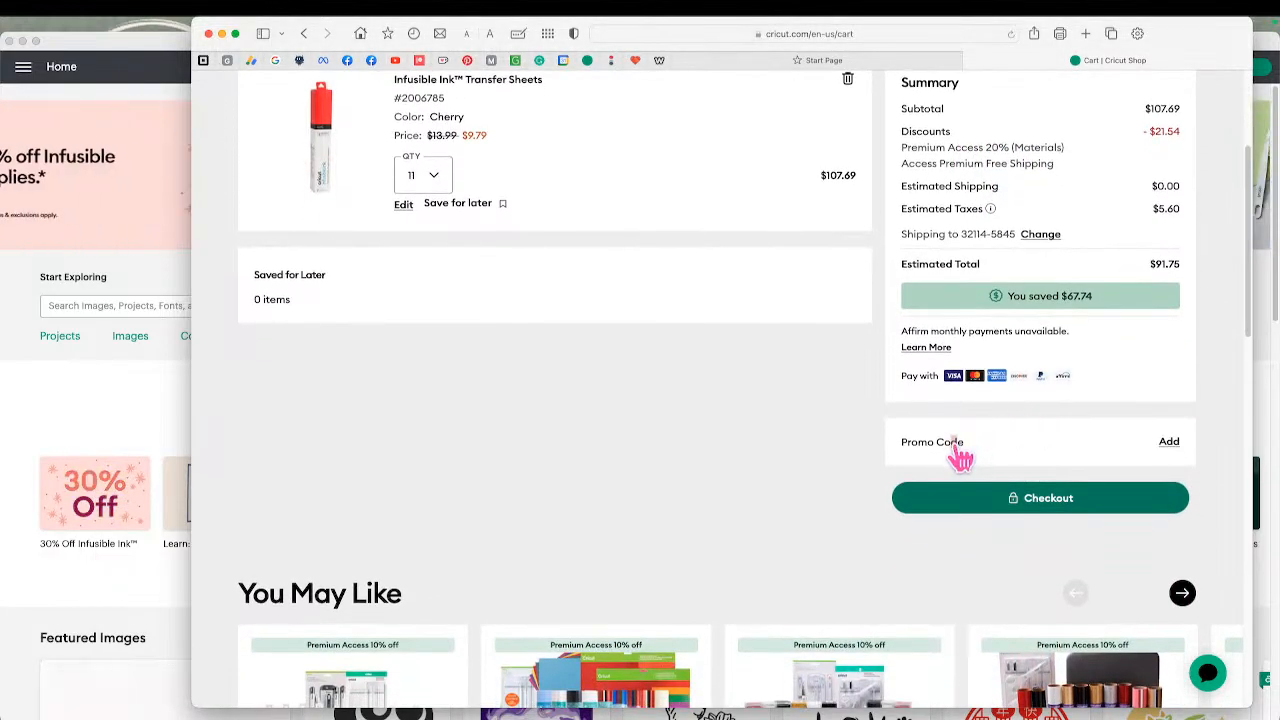
click(960, 455)
click(1014, 485)
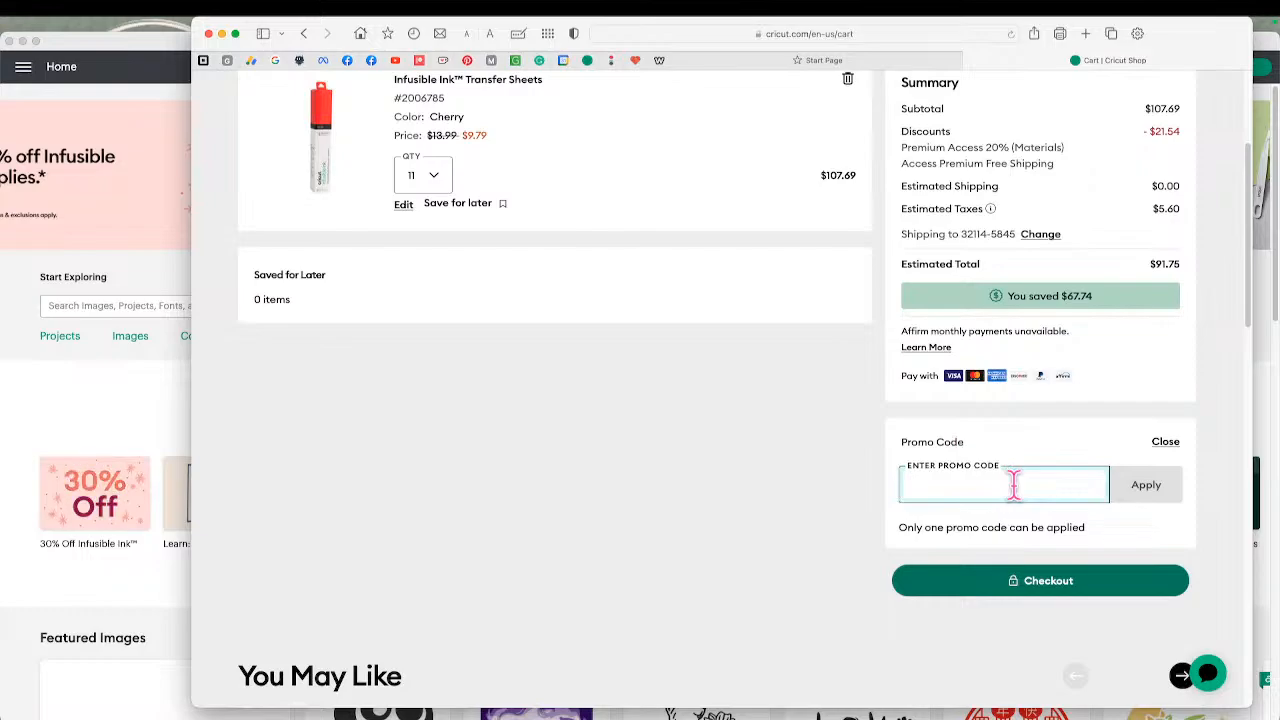
text(CUT)
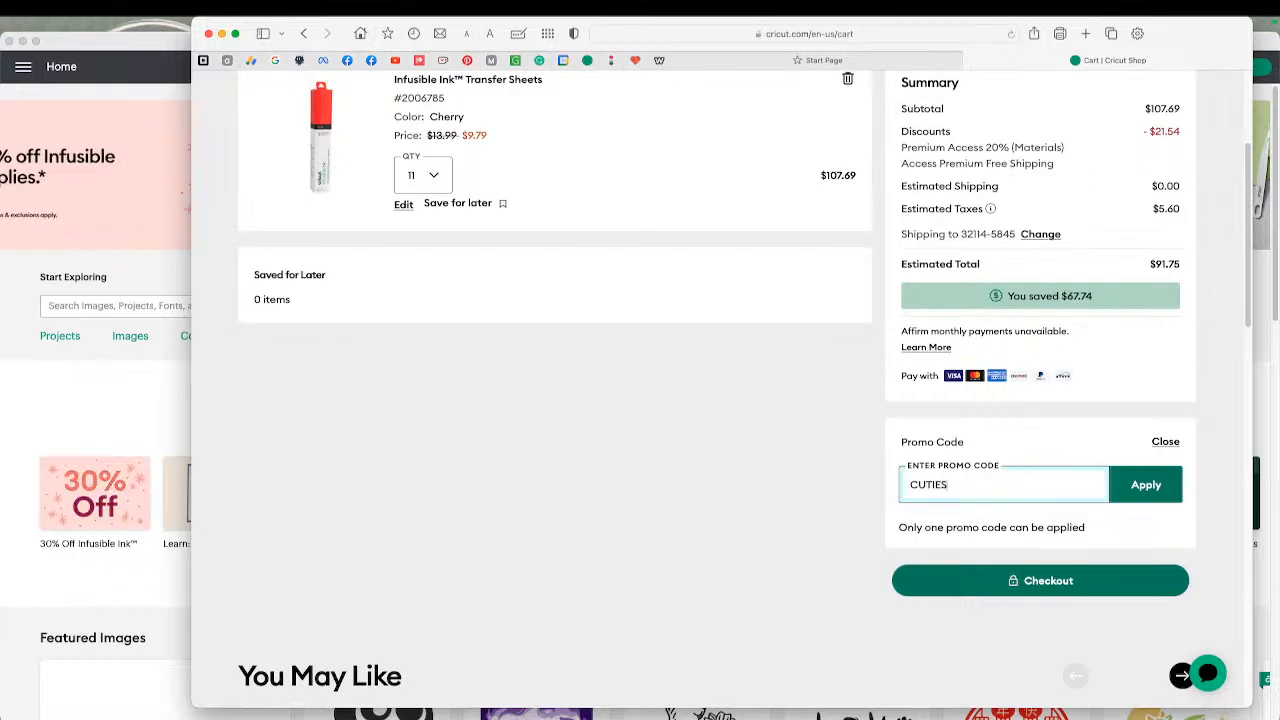
text(IES)
scroll(1040, 480, up, 2)
click(1146, 567)
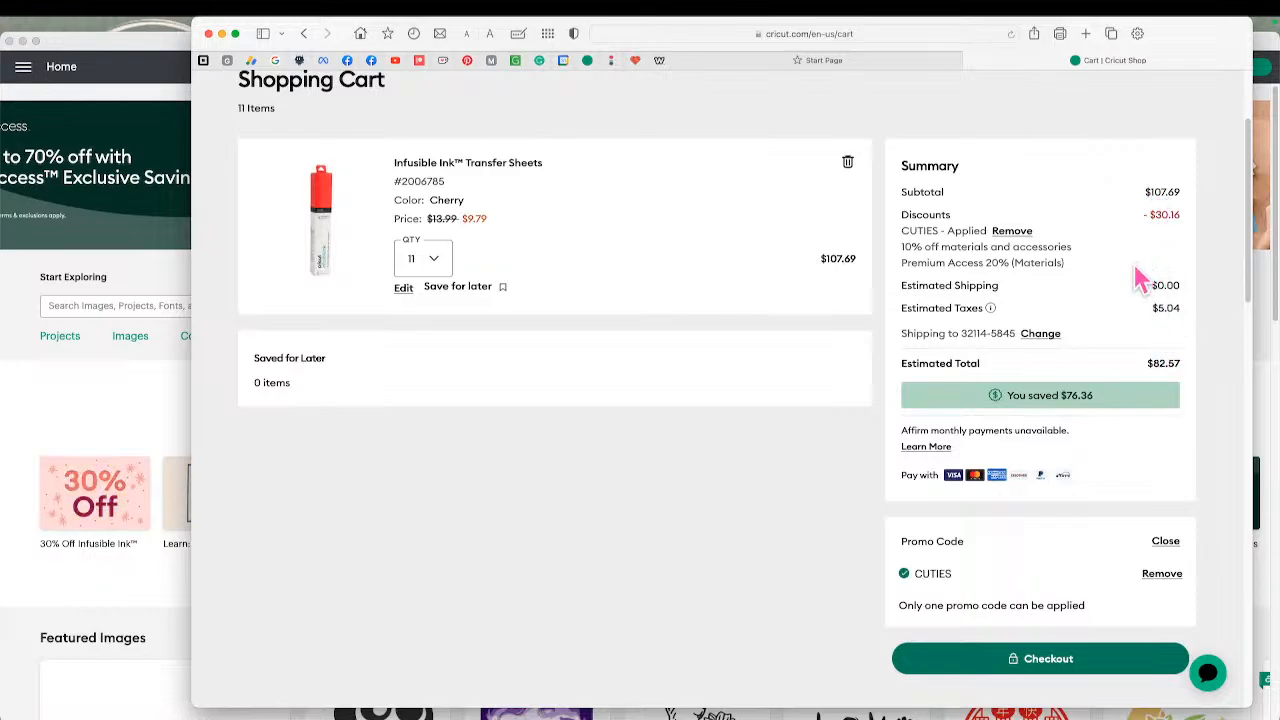
Set the cart quantity of the Cherry Infusible Ink Transfer Sheets to 6
click(436, 266)
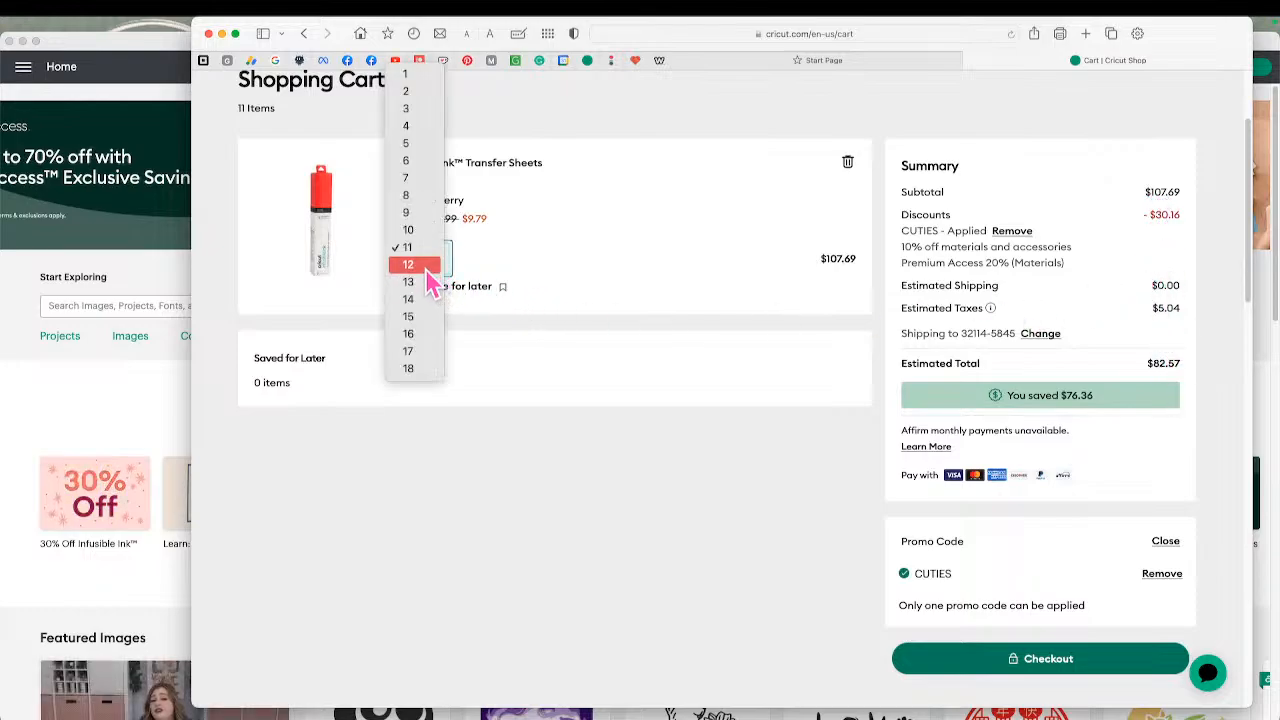
click(425, 162)
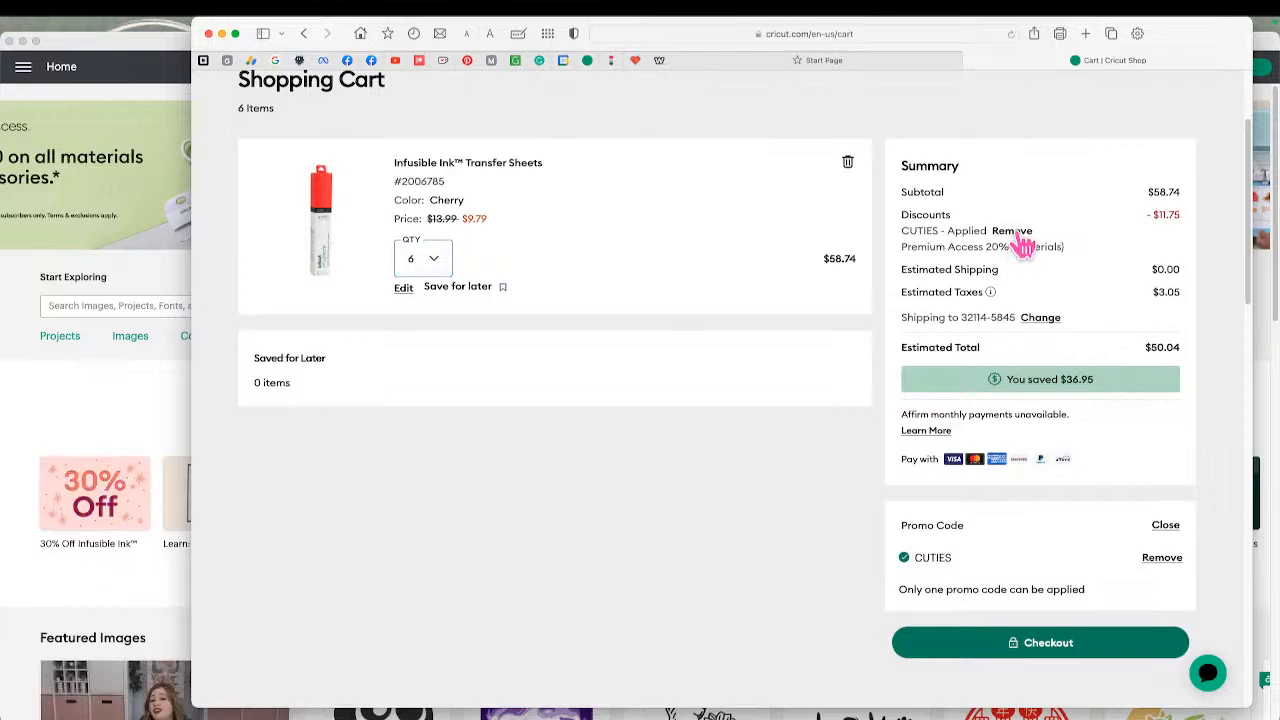
Remove the CUTIES promo code from the cart and apply it again
click(1016, 235)
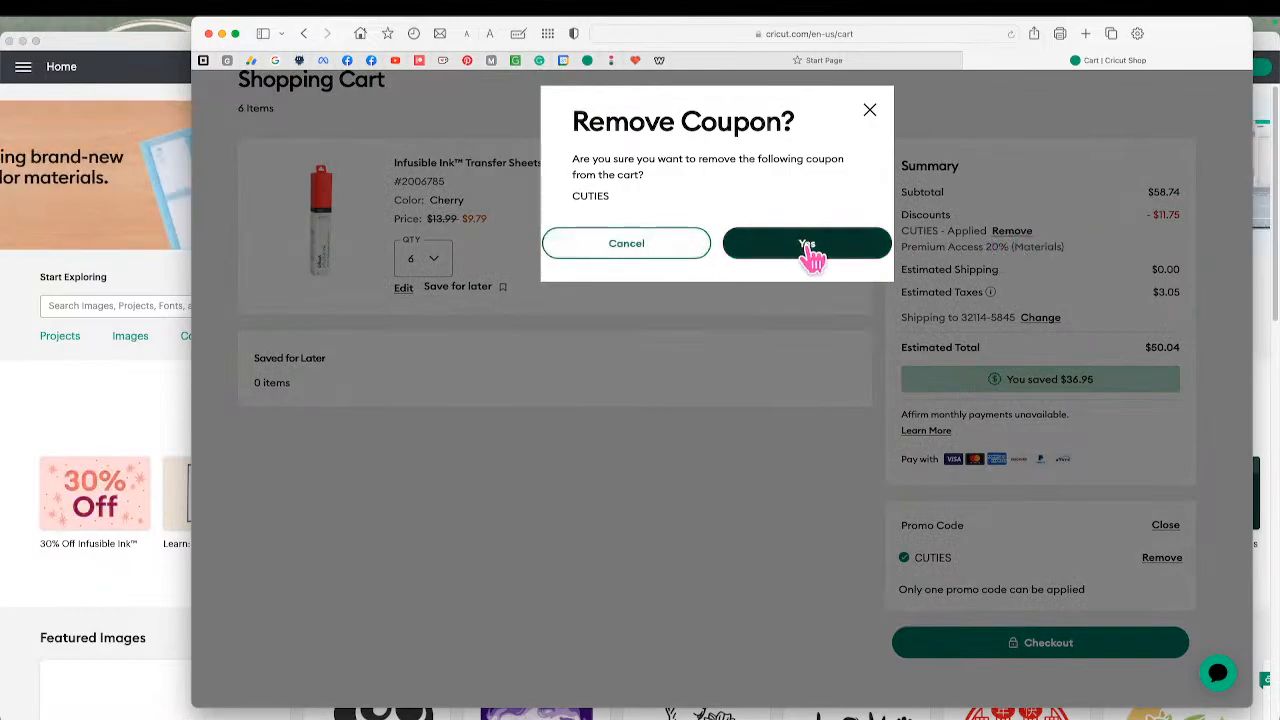
click(706, 258)
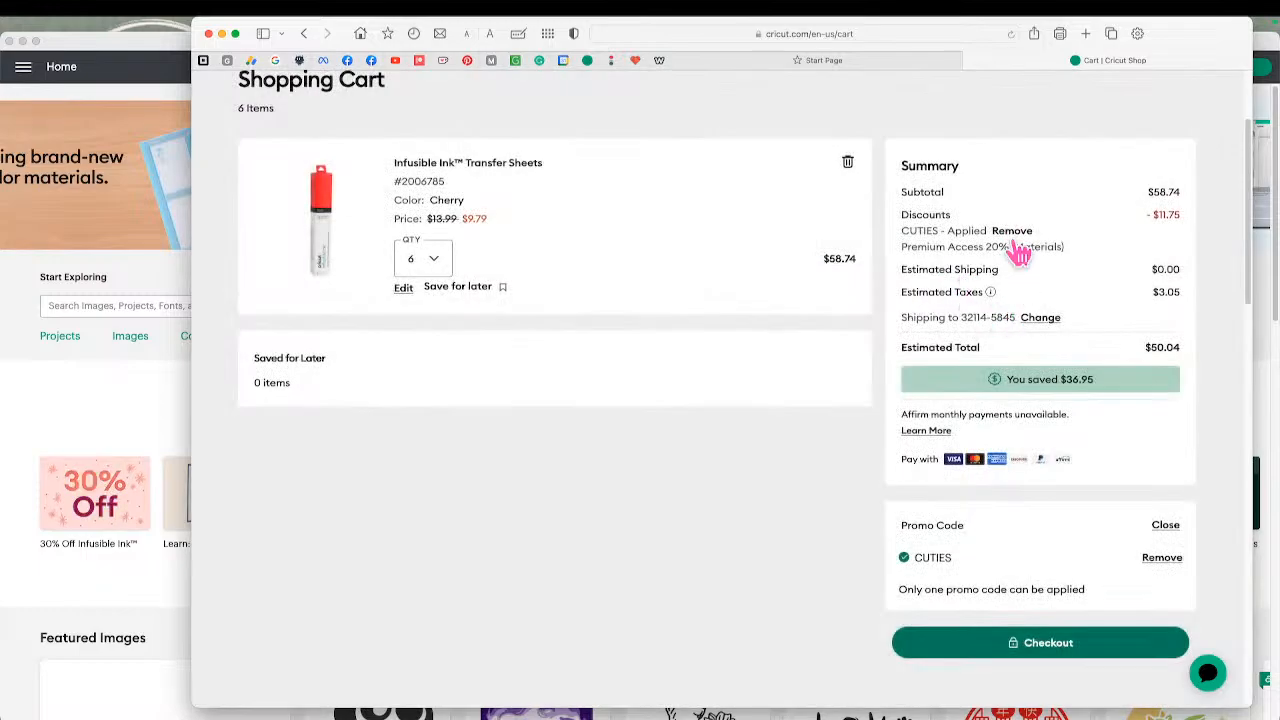
click(1160, 559)
click(818, 249)
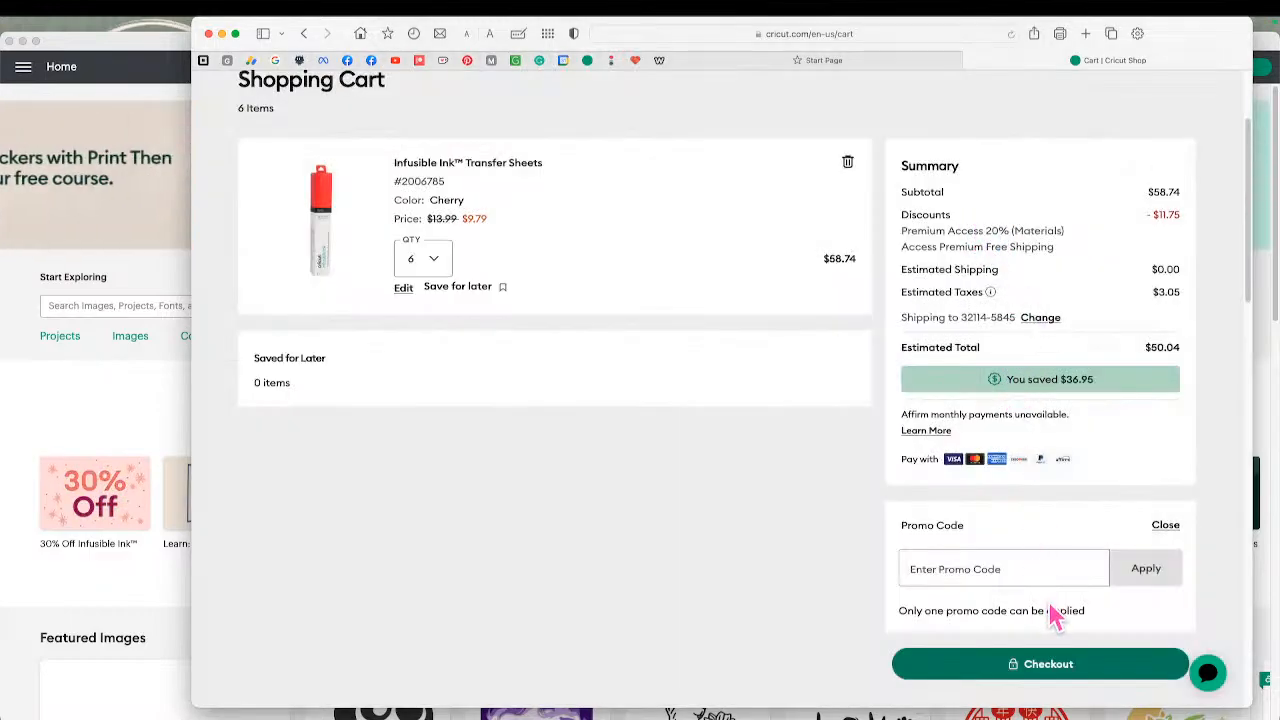
click(1023, 566)
text(CUTIES)
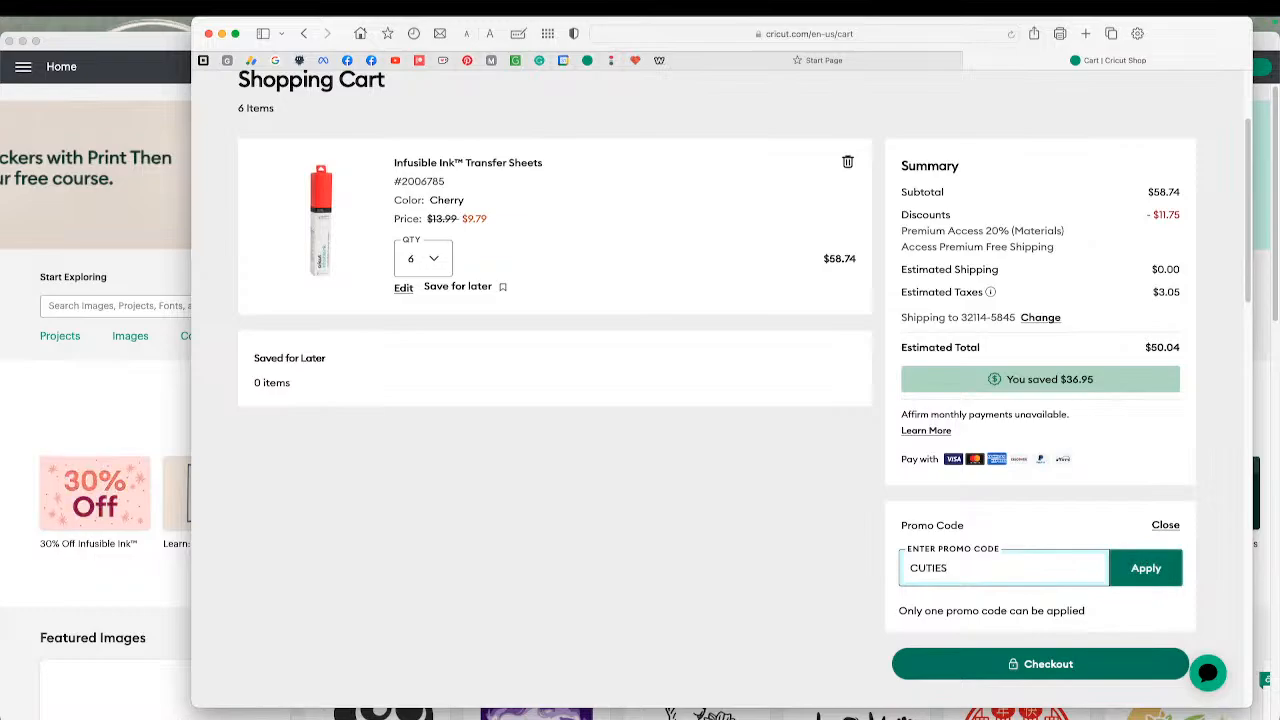
click(1146, 572)
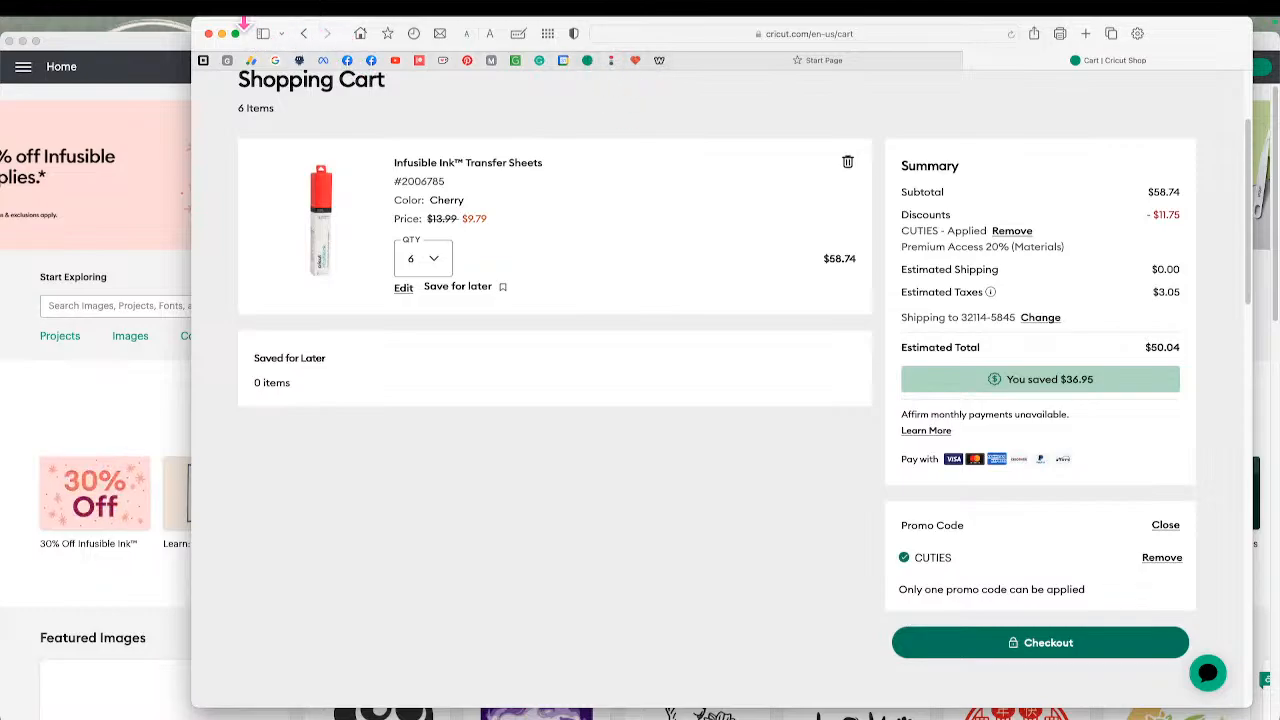
Move the shop window out of view, switch back to Cricut Design Space, and open the My Stuff projects list
drag(244, 25, 2, 40)
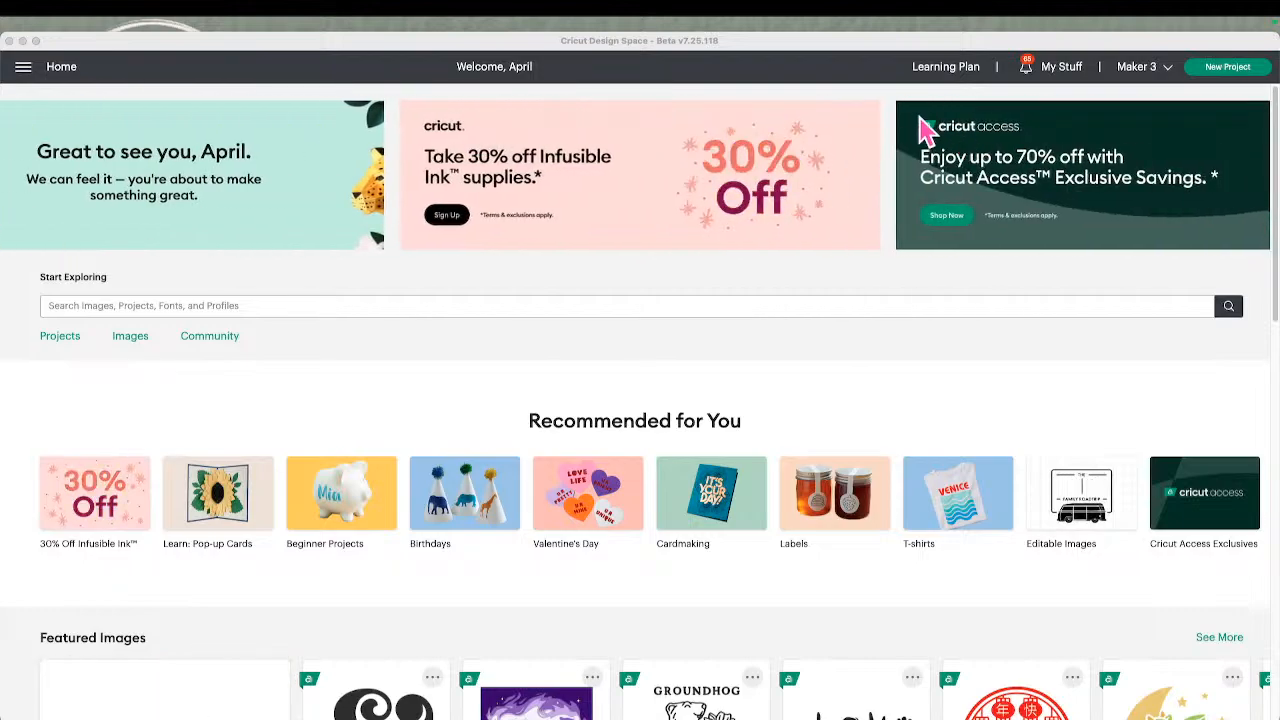
click(1063, 72)
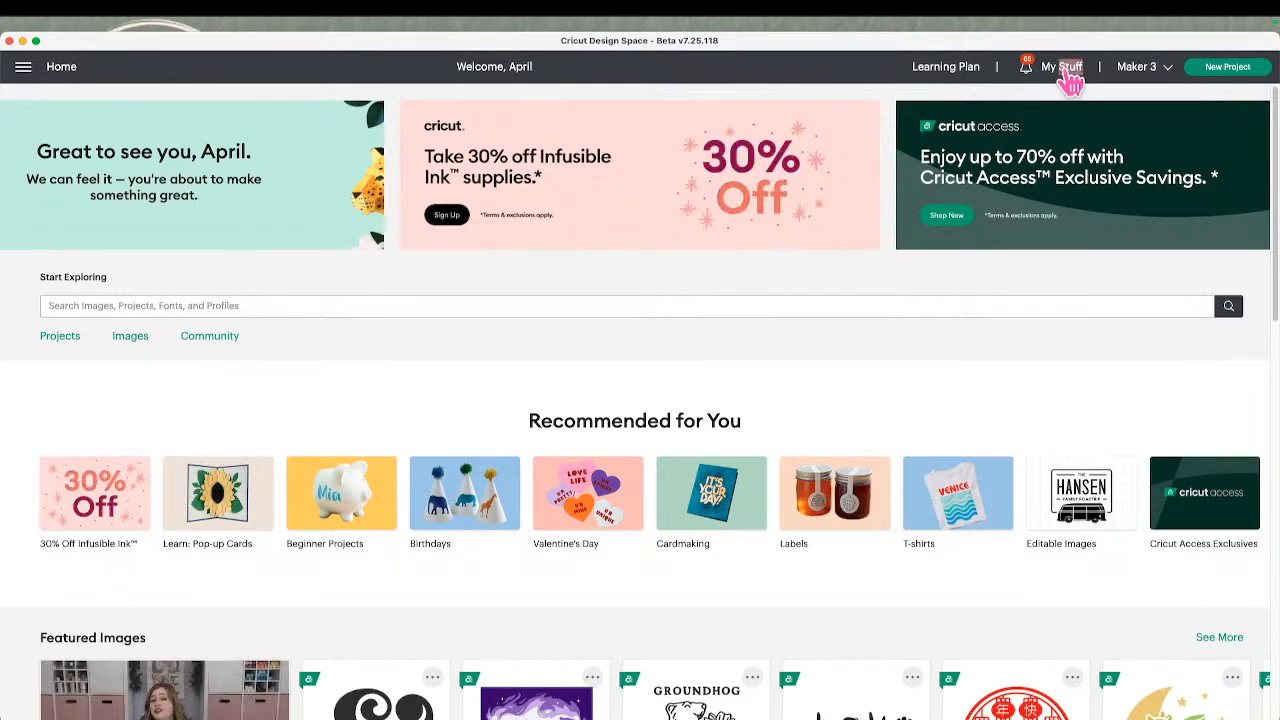
click(1064, 68)
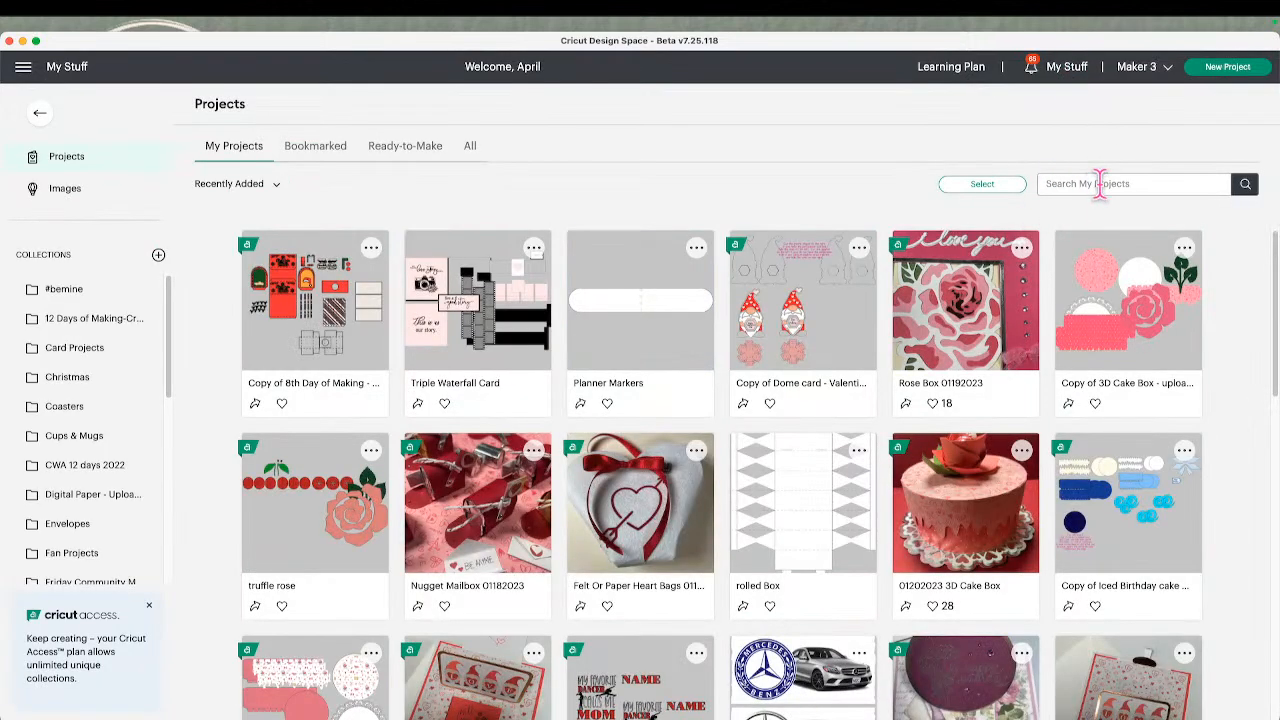
Search the saved projects for "SUBLIMATION"
scroll(912, 340, down, 5)
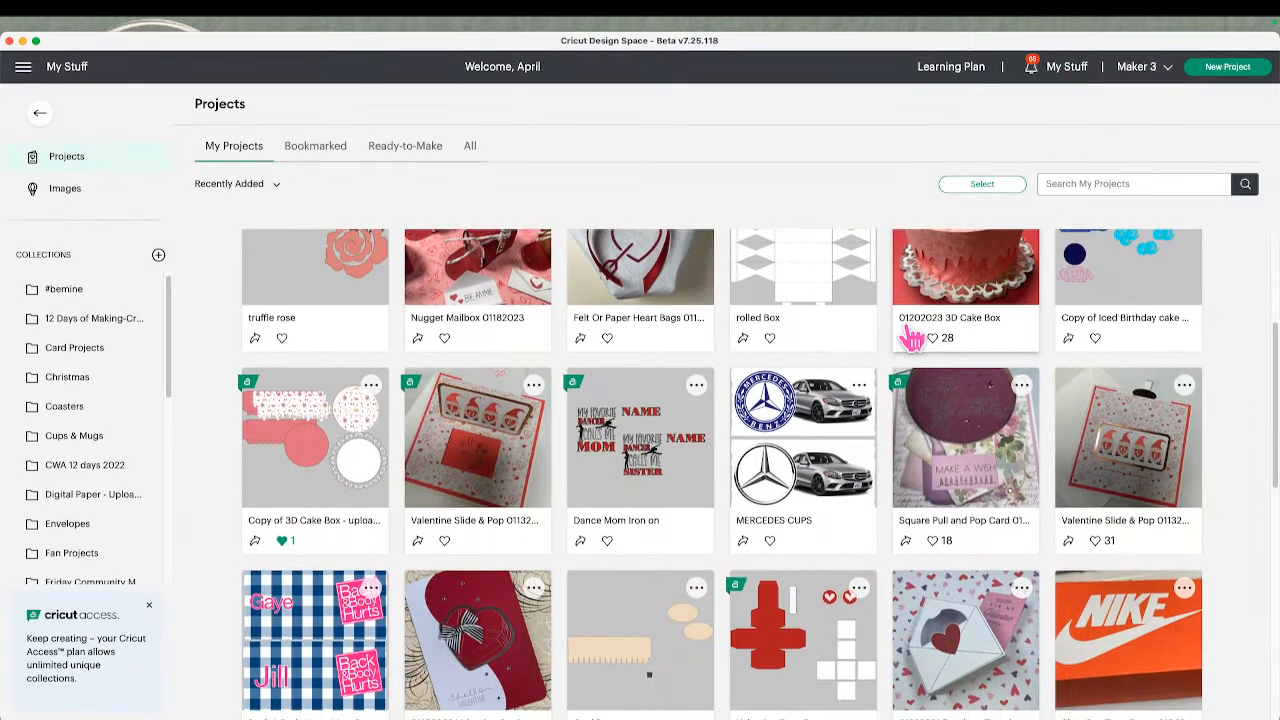
scroll(912, 340, up, 2)
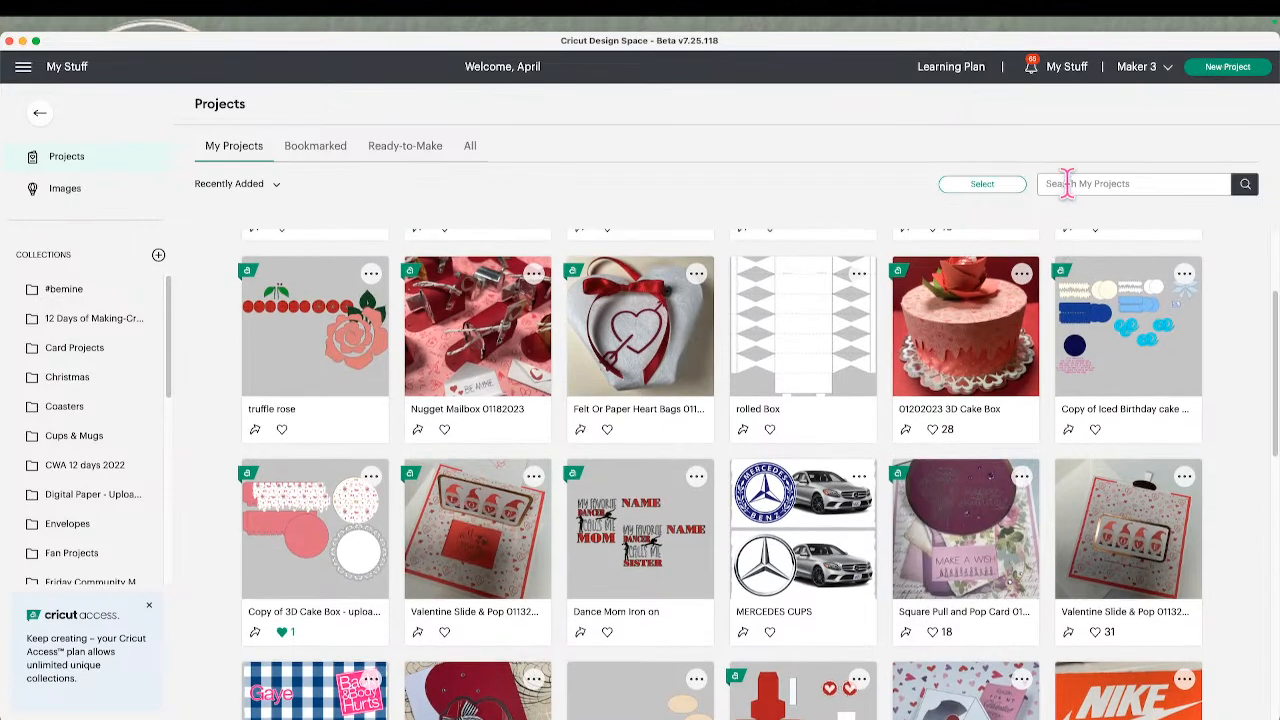
click(1067, 183)
text(SUBLIMATIO)
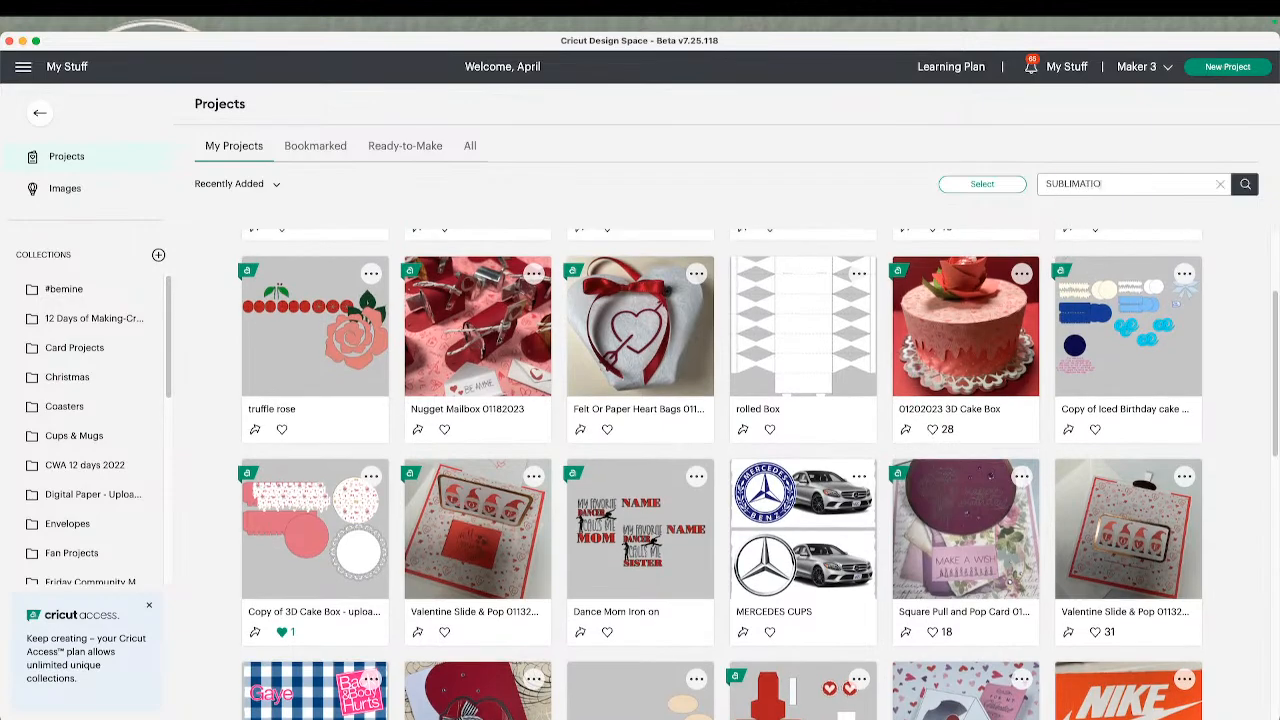
text(N)
key(Return)
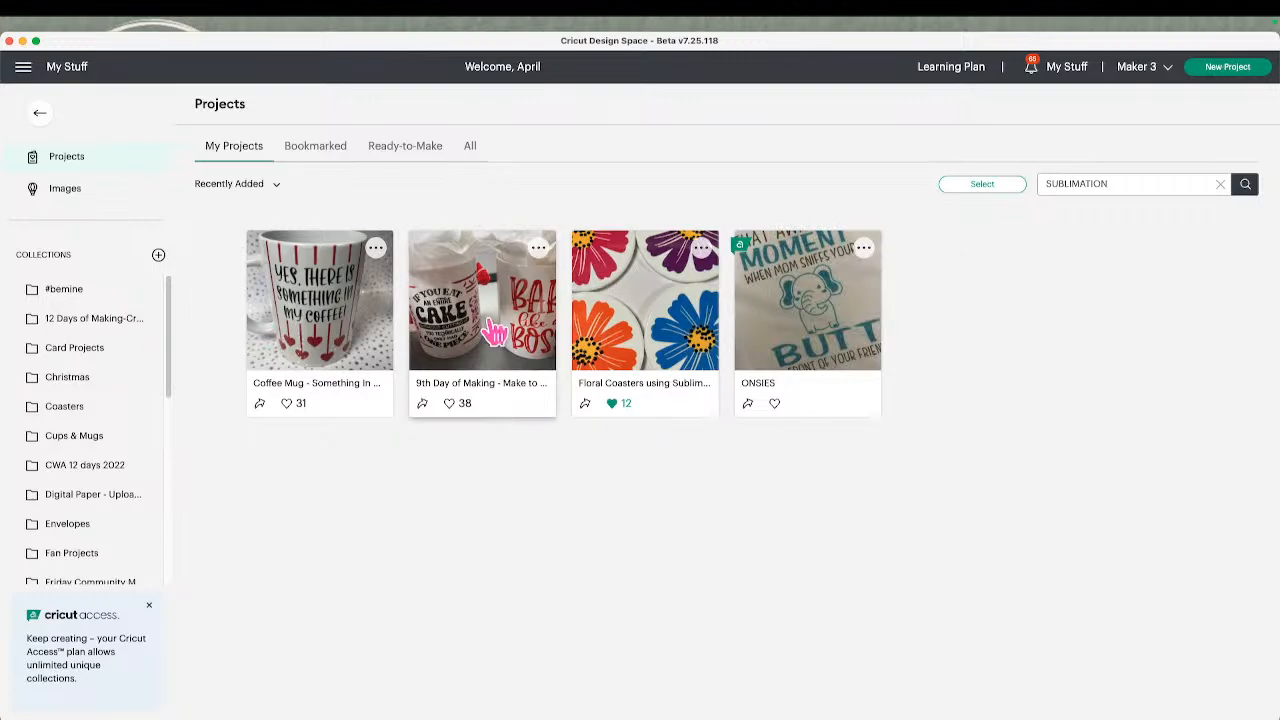
Open the "Coffee Mug - Something In my coffee!" project and examine its description and the images and fonts it uses
click(329, 321)
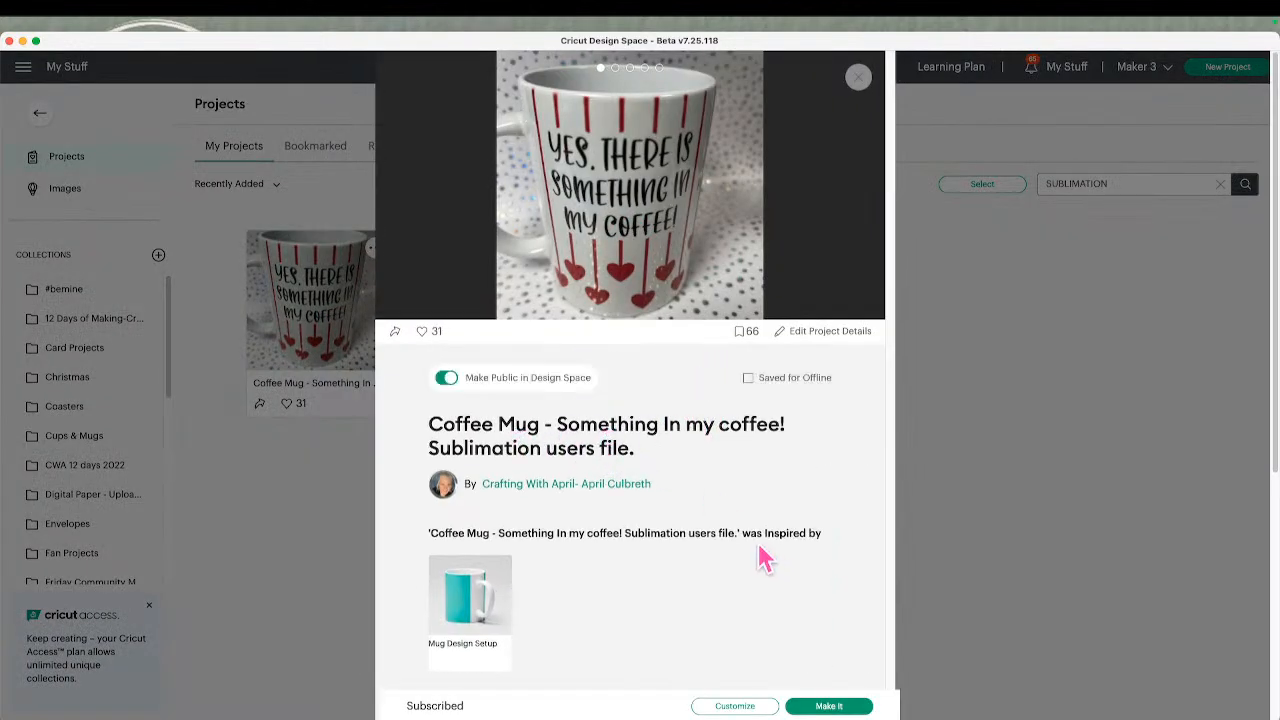
scroll(760, 556, down, 3)
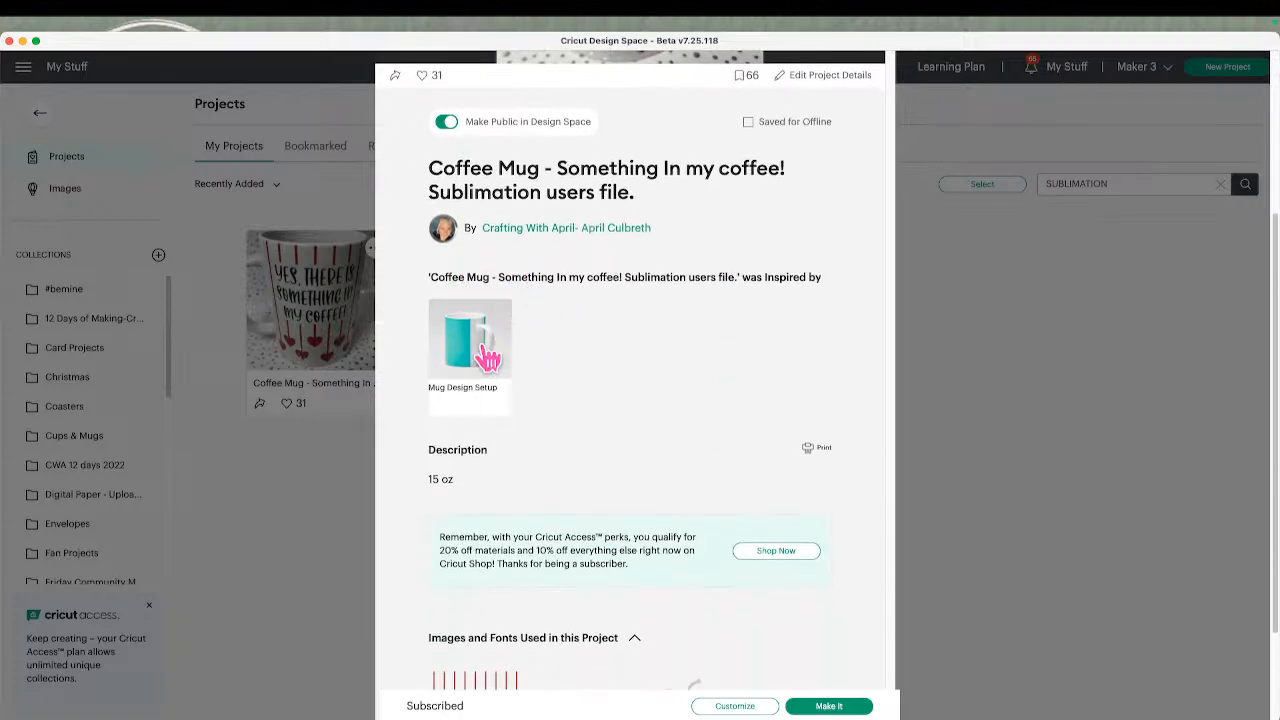
scroll(514, 463, down, 2)
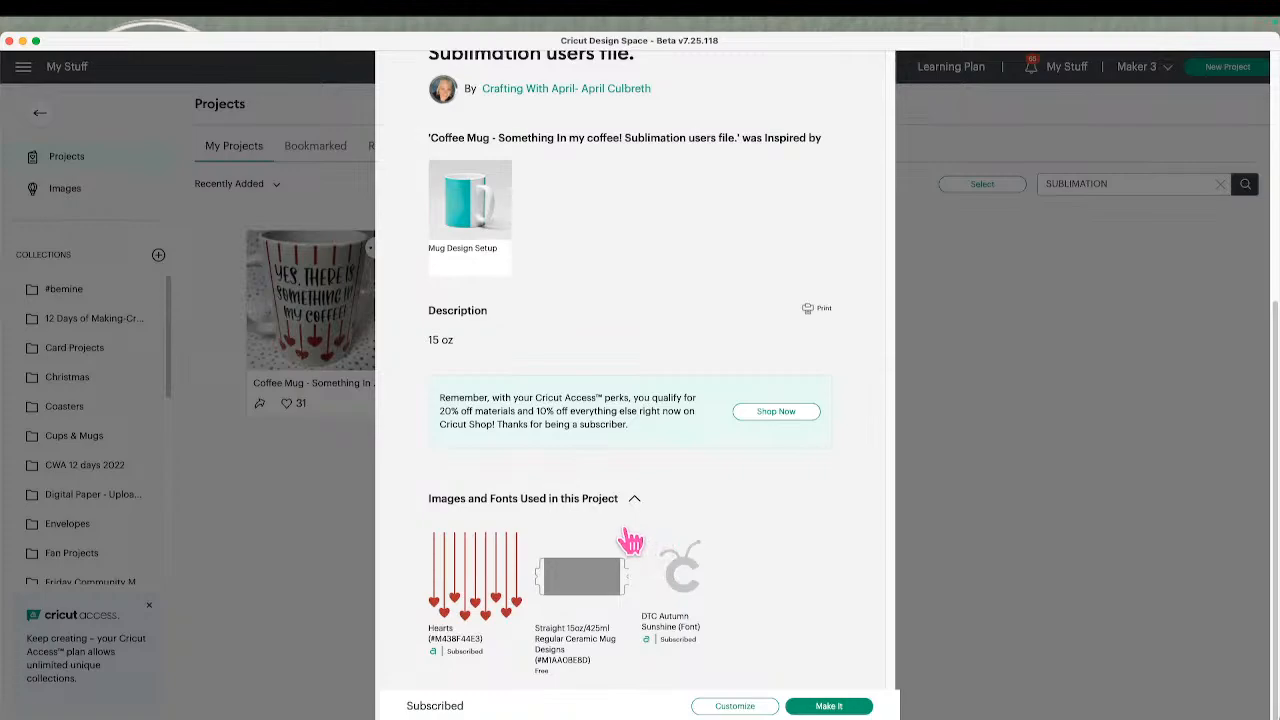
scroll(662, 566, up, 3)
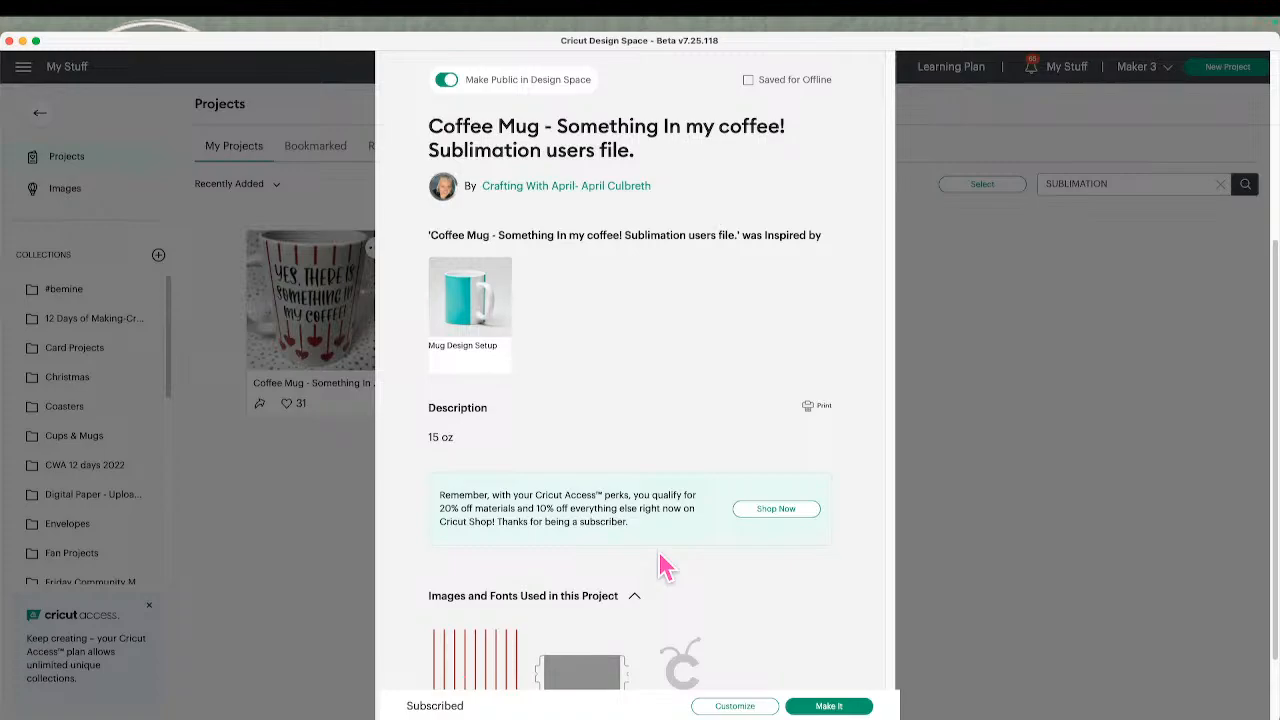
scroll(571, 653, down, 3)
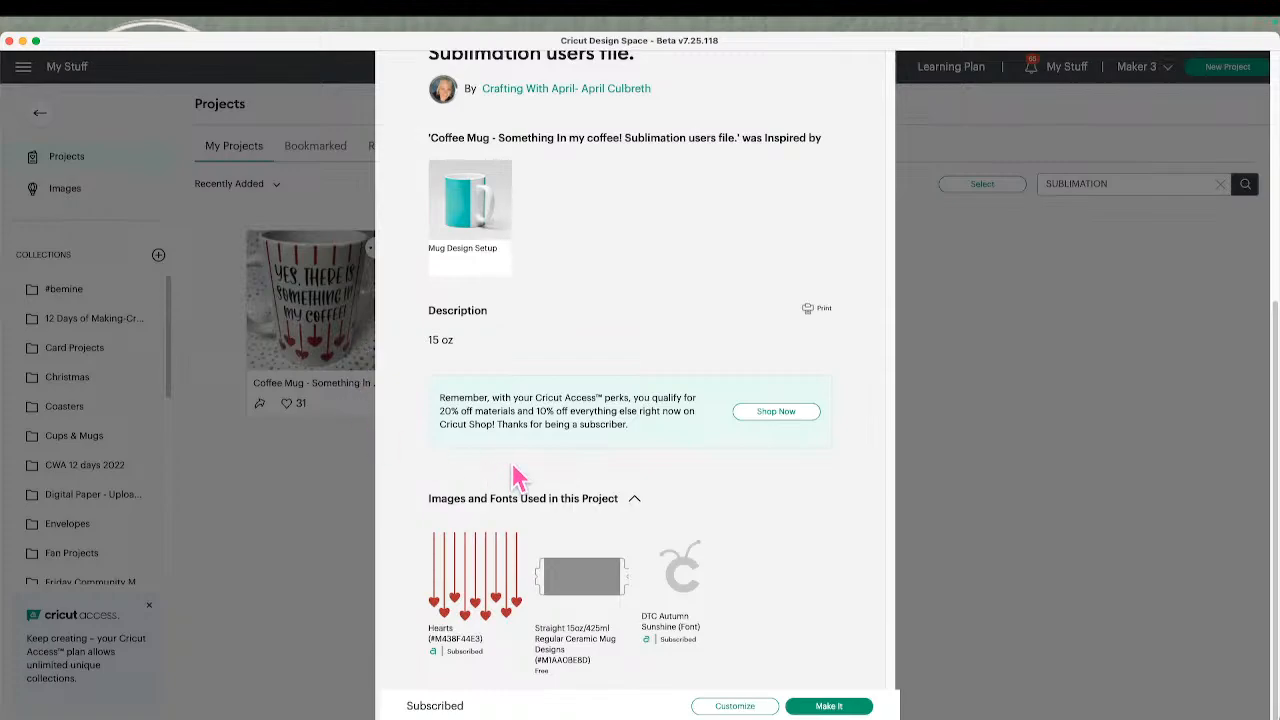
scroll(517, 480, up, 2)
scroll(517, 487, down, 2)
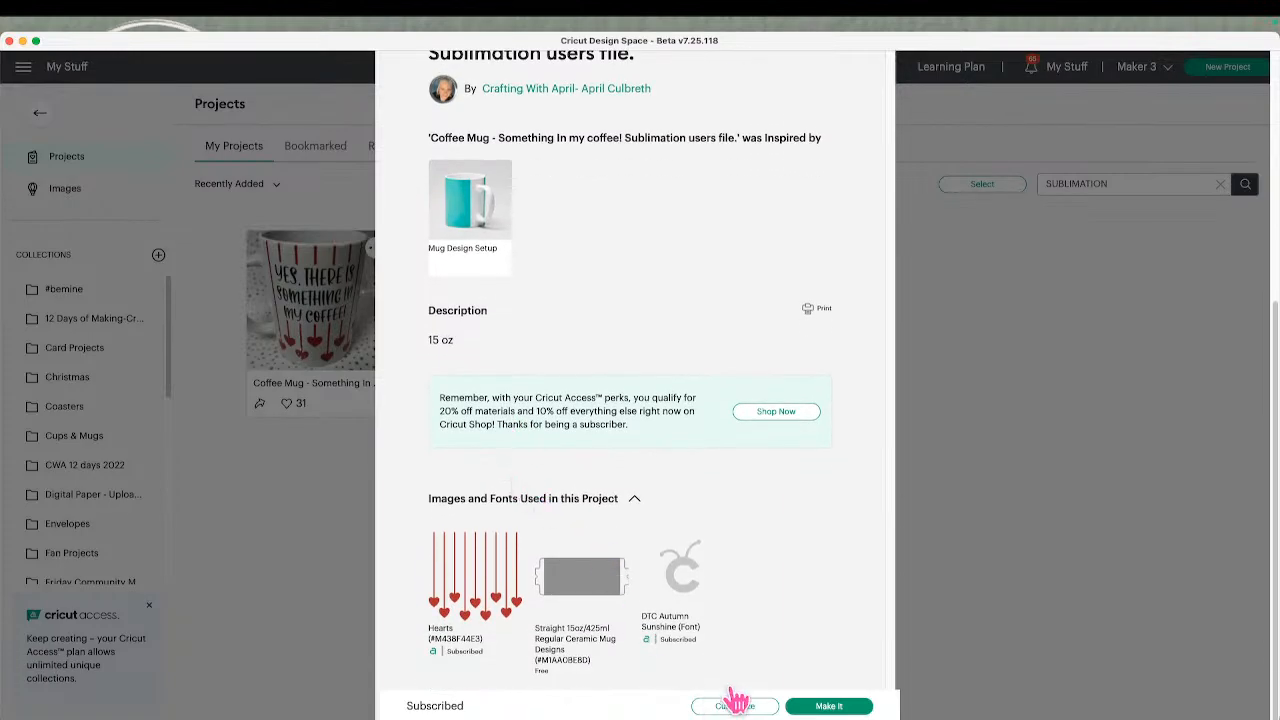
scroll(735, 510, up, 4)
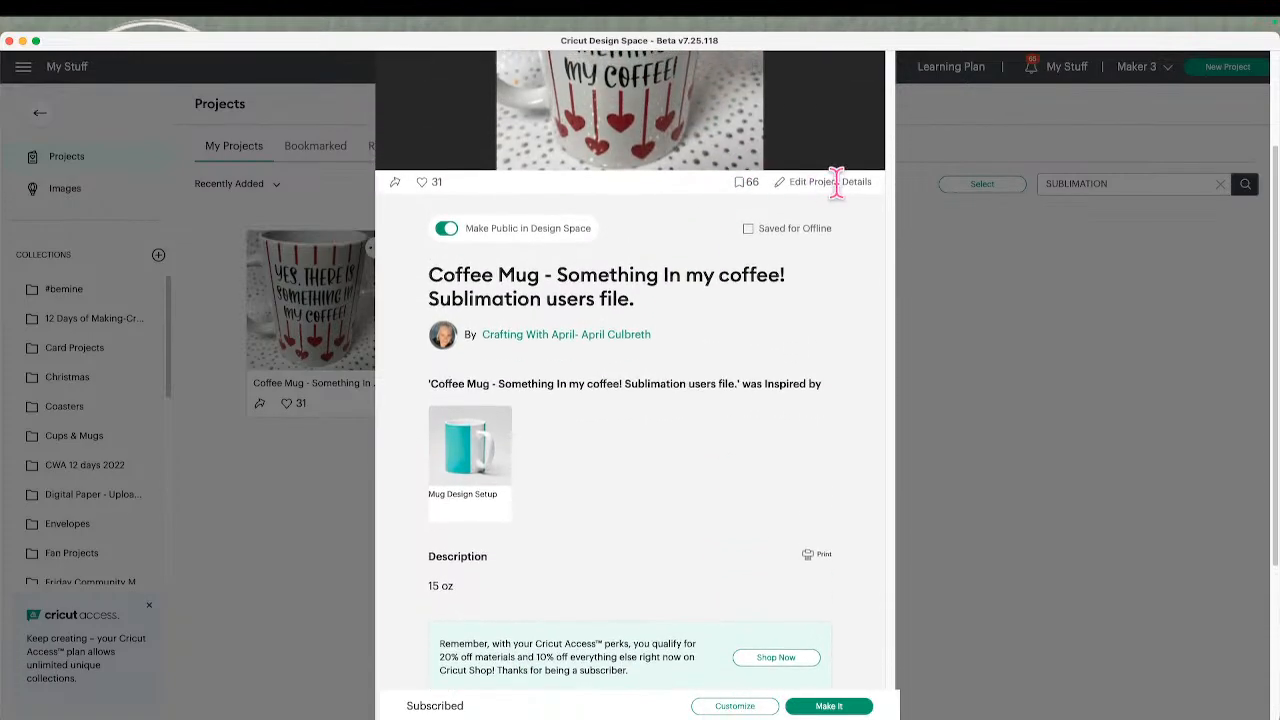
Start editing the coffee mug project's details and add the Infusible Ink tag
click(829, 177)
scroll(772, 510, down, 2)
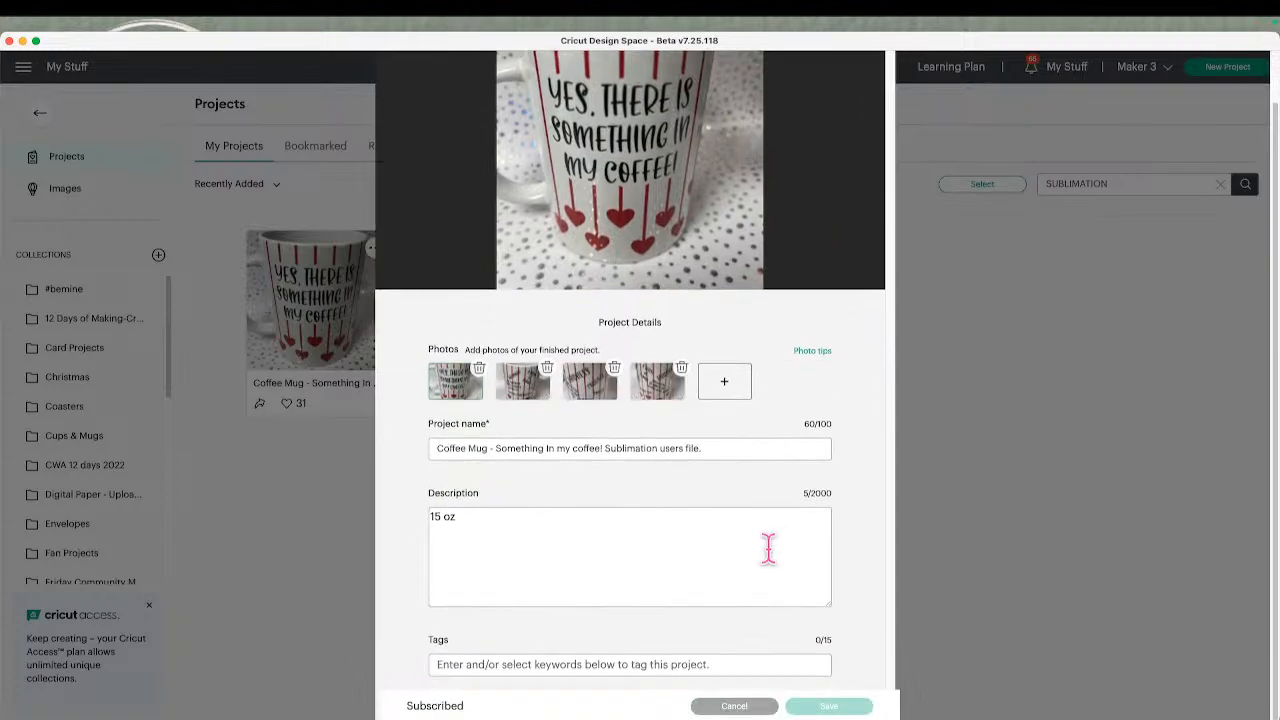
click(717, 664)
text(INFU)
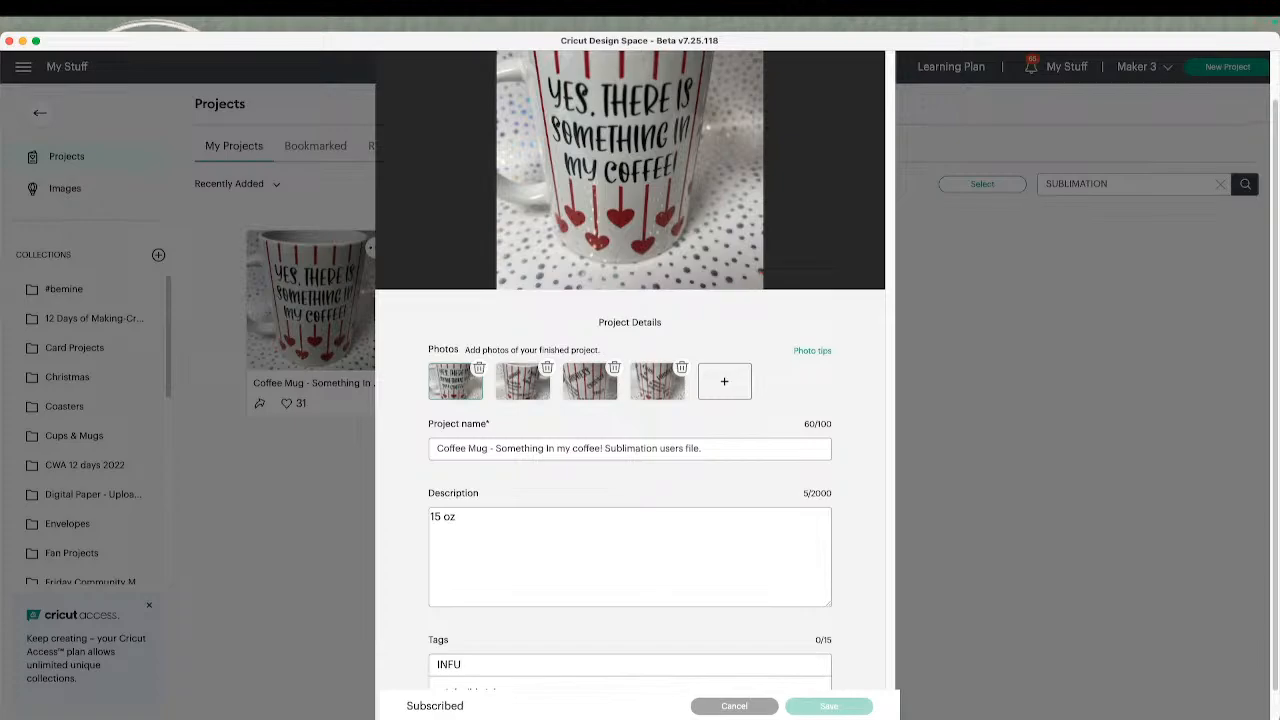
click(525, 663)
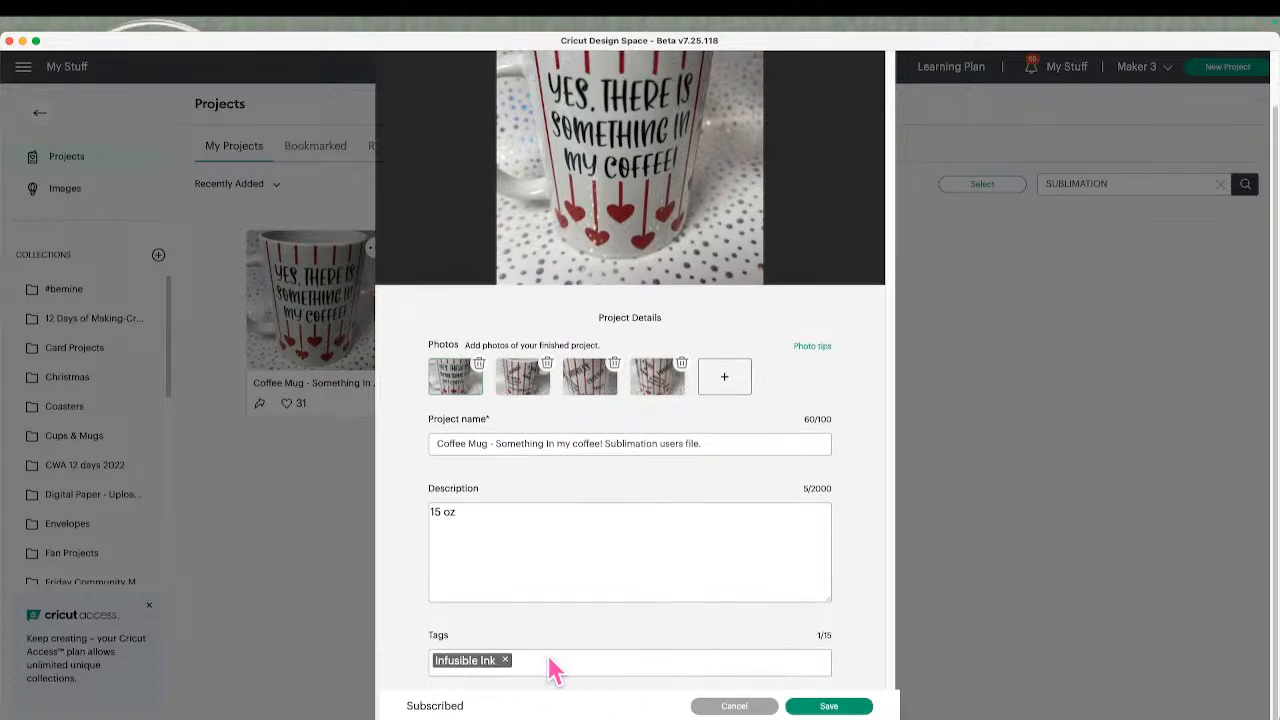
Try to find a project tag starting with "SUBL", and clear the entry
text(SUB)
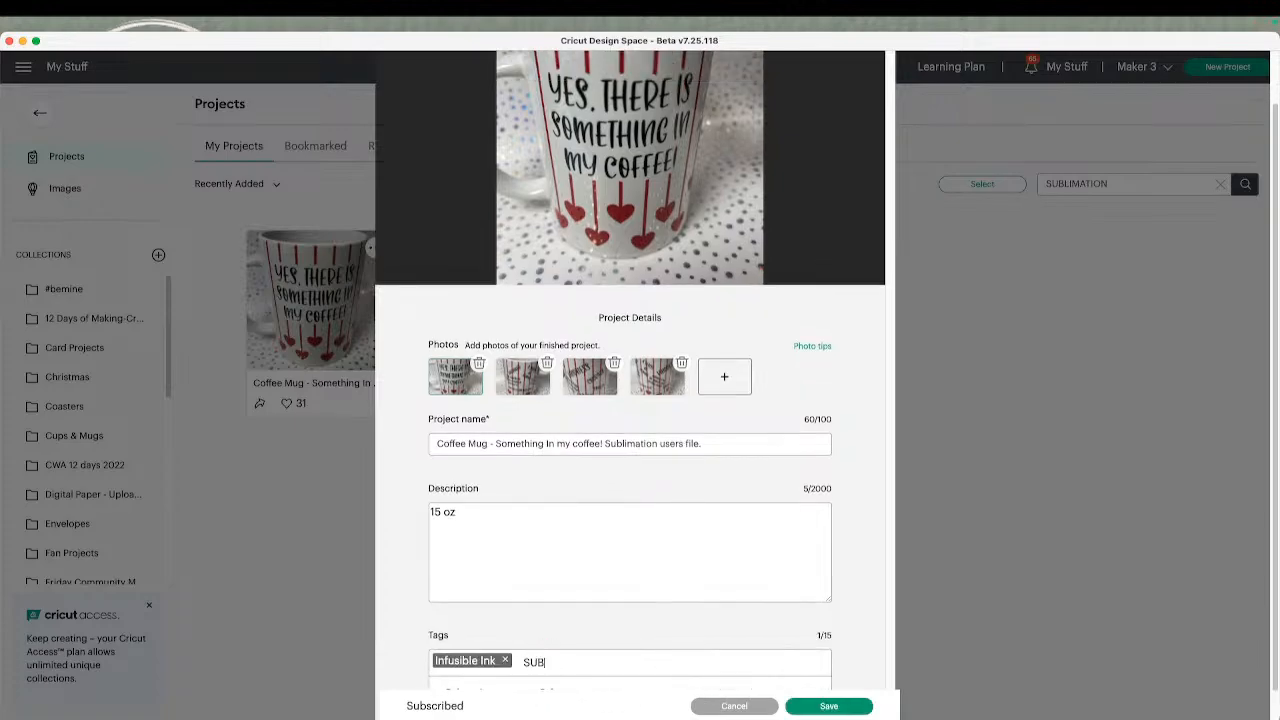
scroll(520, 655, down, 1)
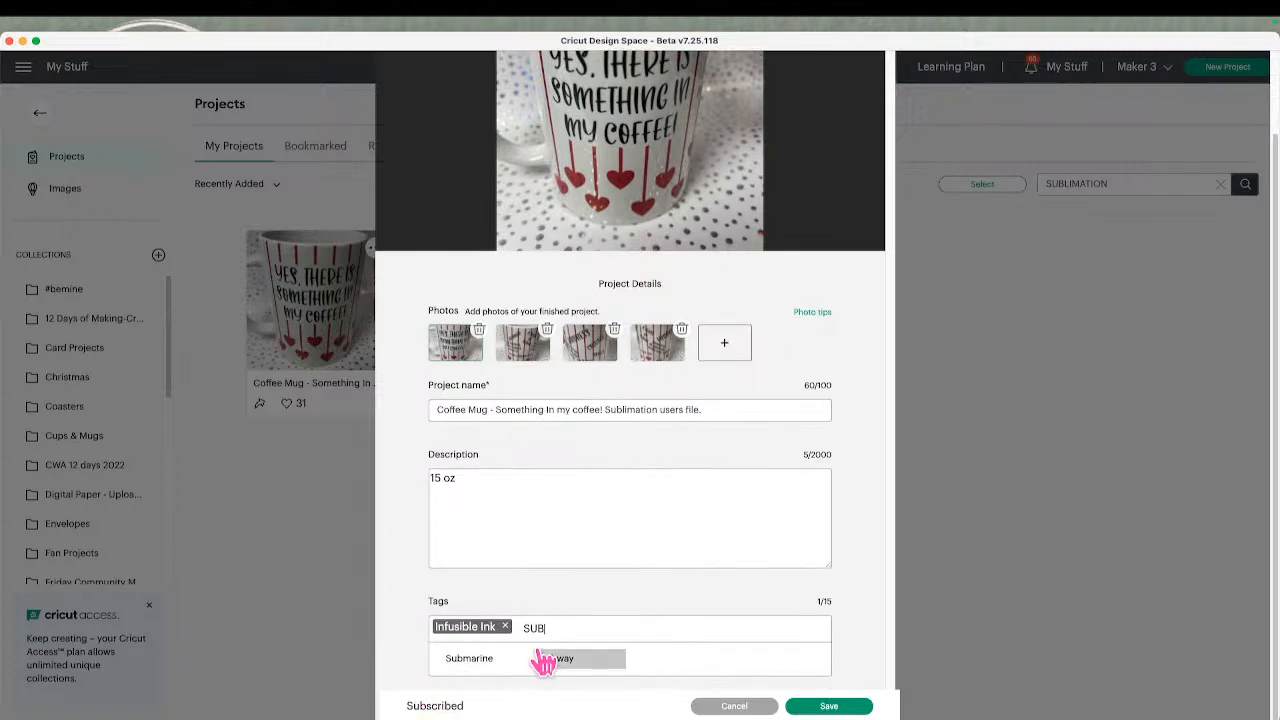
text(L)
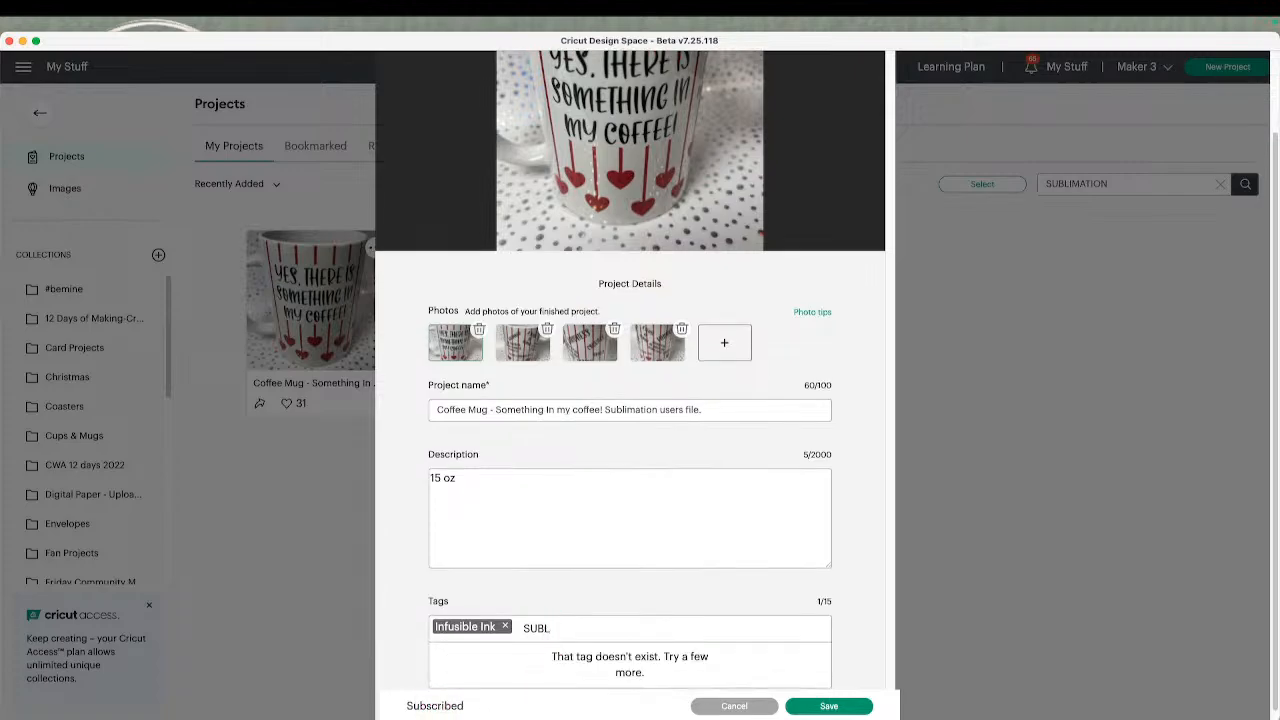
key(BackSpace)
key(BackSpace)
key(BackSpace)
key(BackSpace)
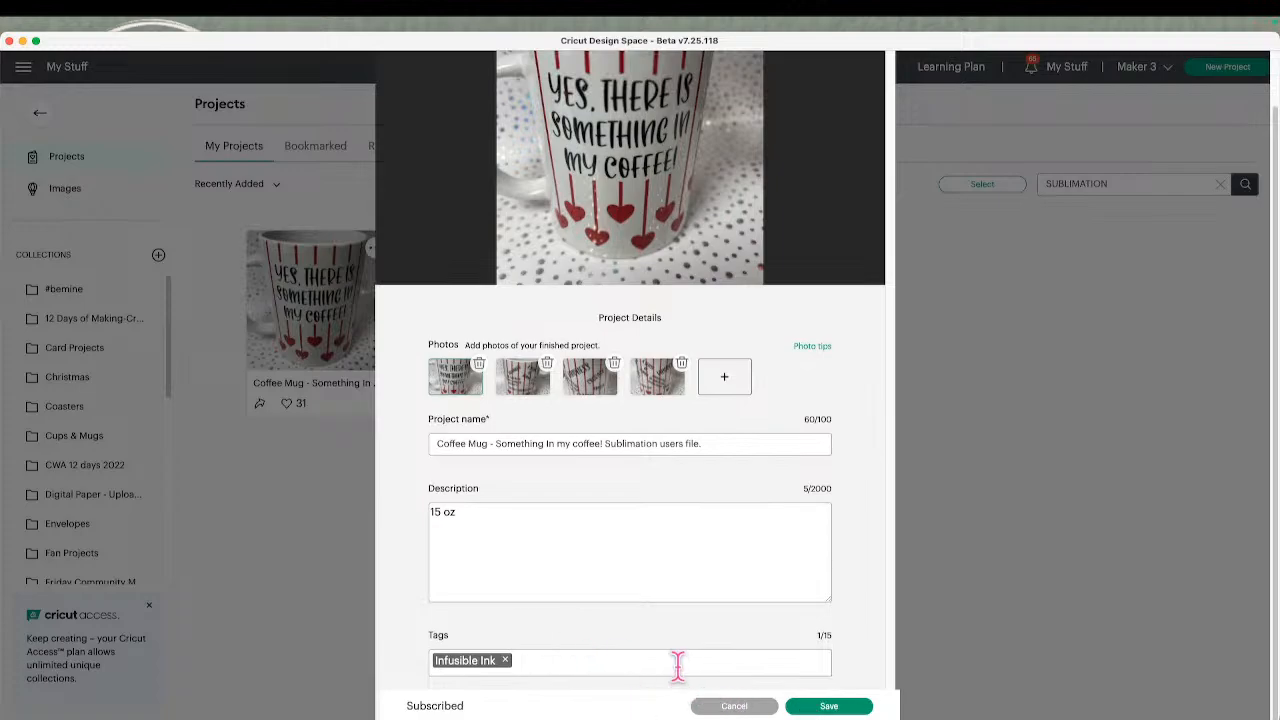
Add the Mug Design tag and save the project details
text(MUG)
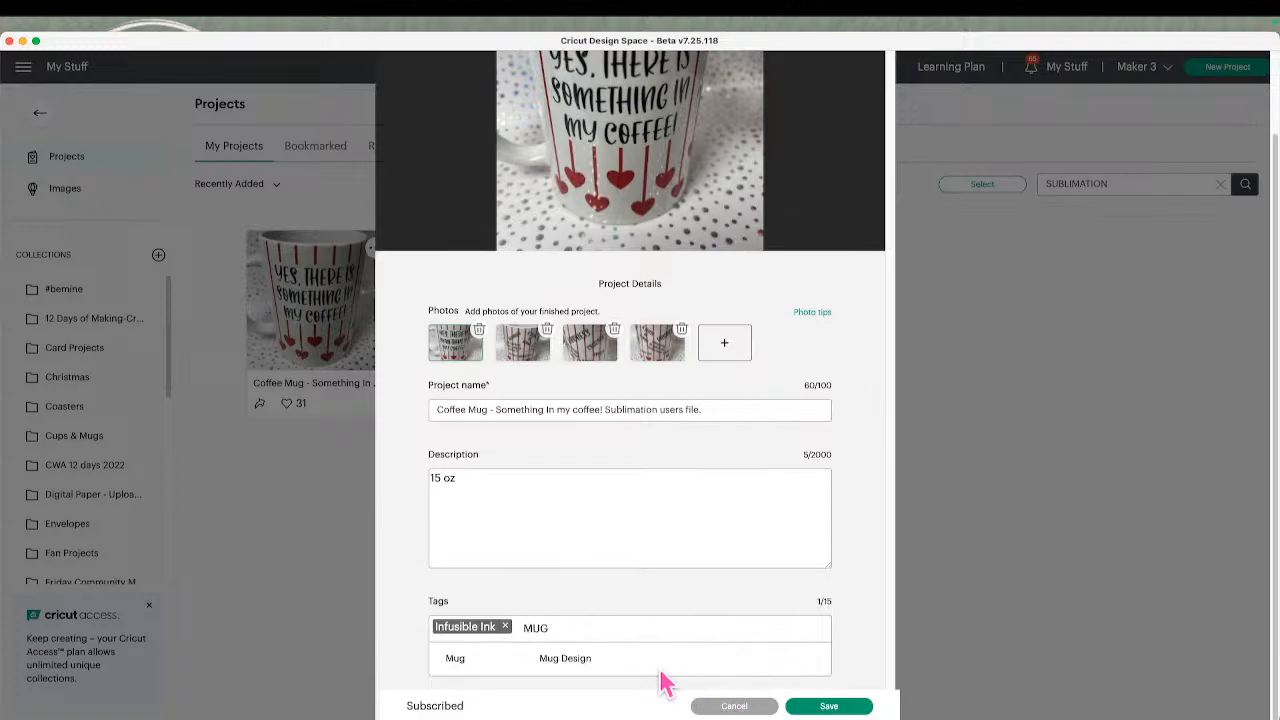
click(579, 665)
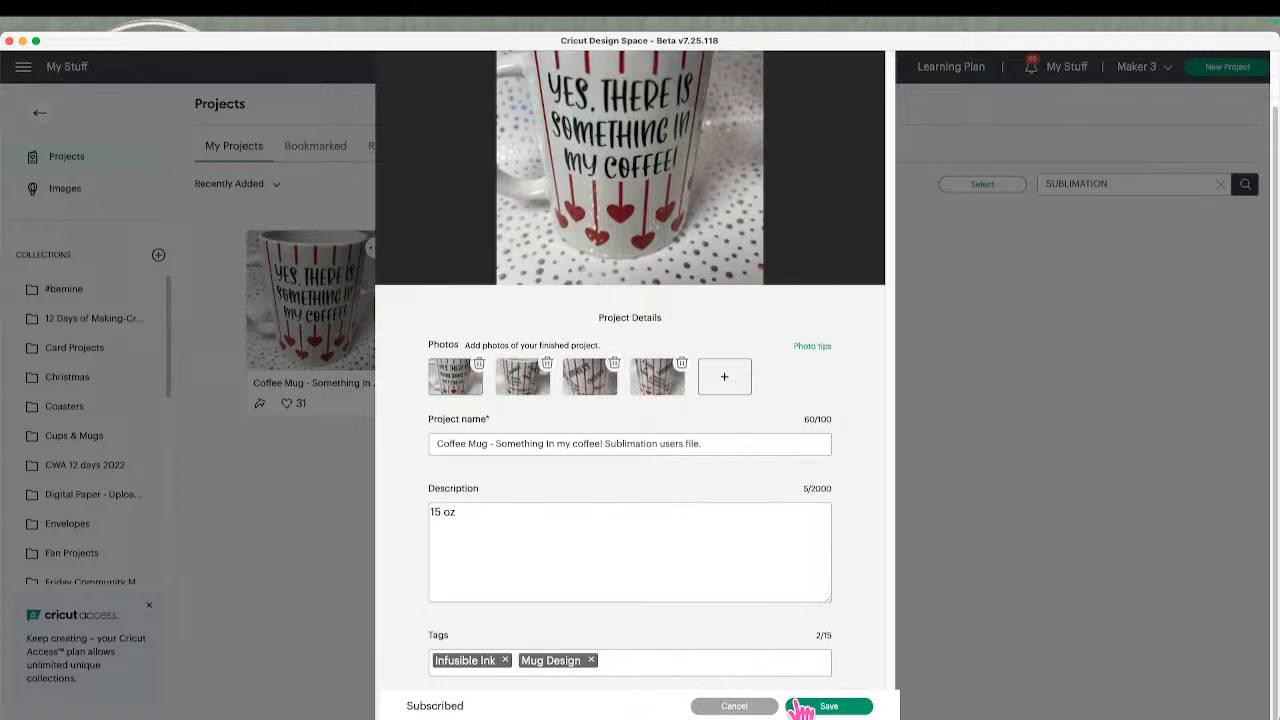
click(849, 709)
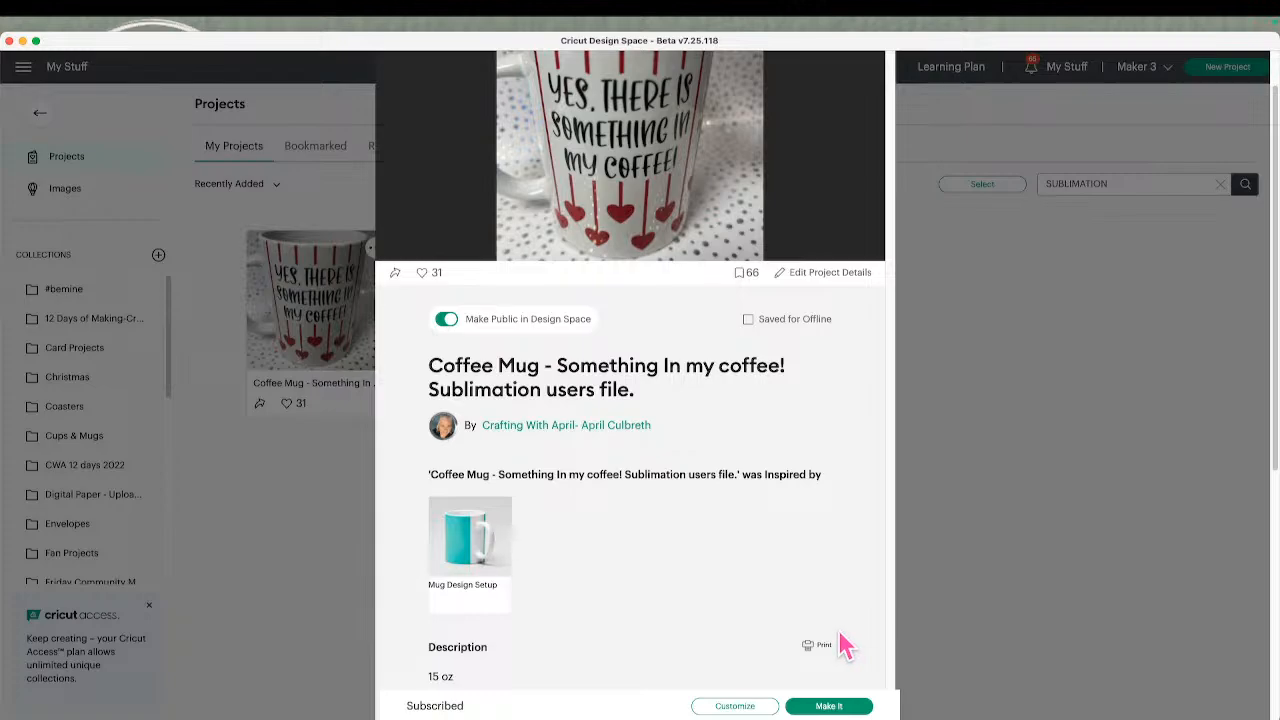
Open the coffee mug project on the canvas, replacing the unsaved project, and unflatten its design
click(750, 706)
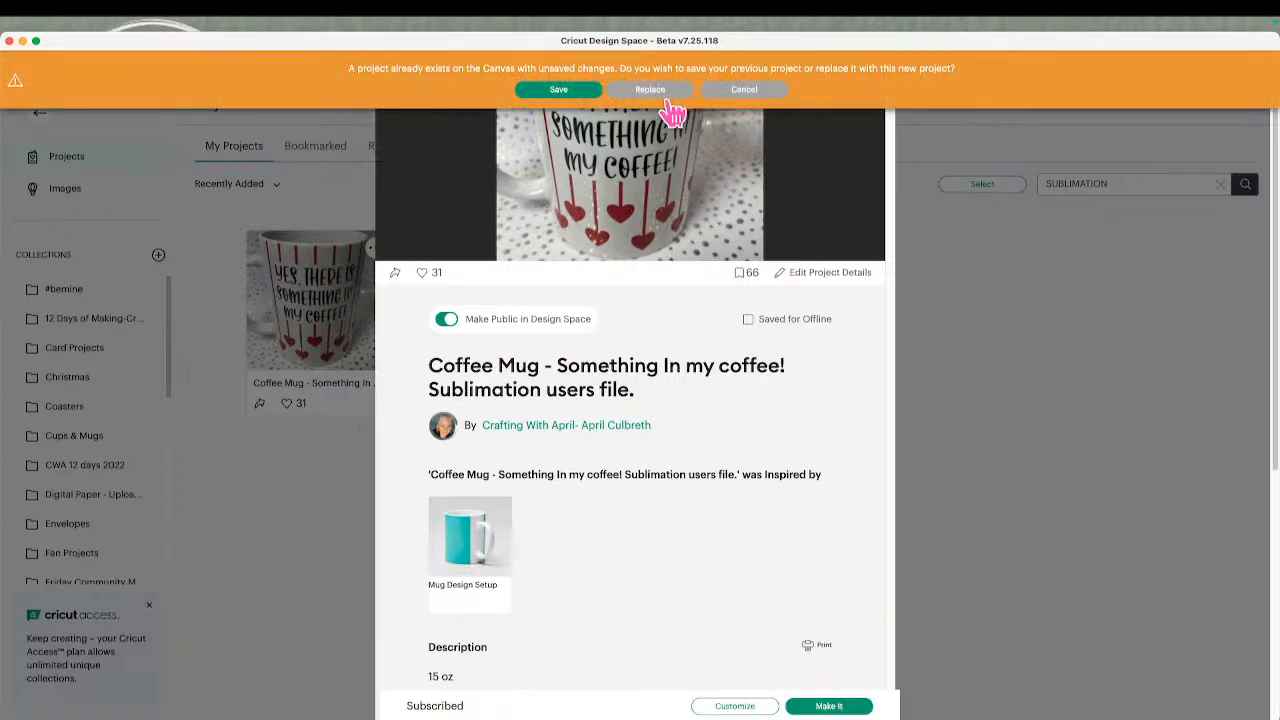
click(655, 90)
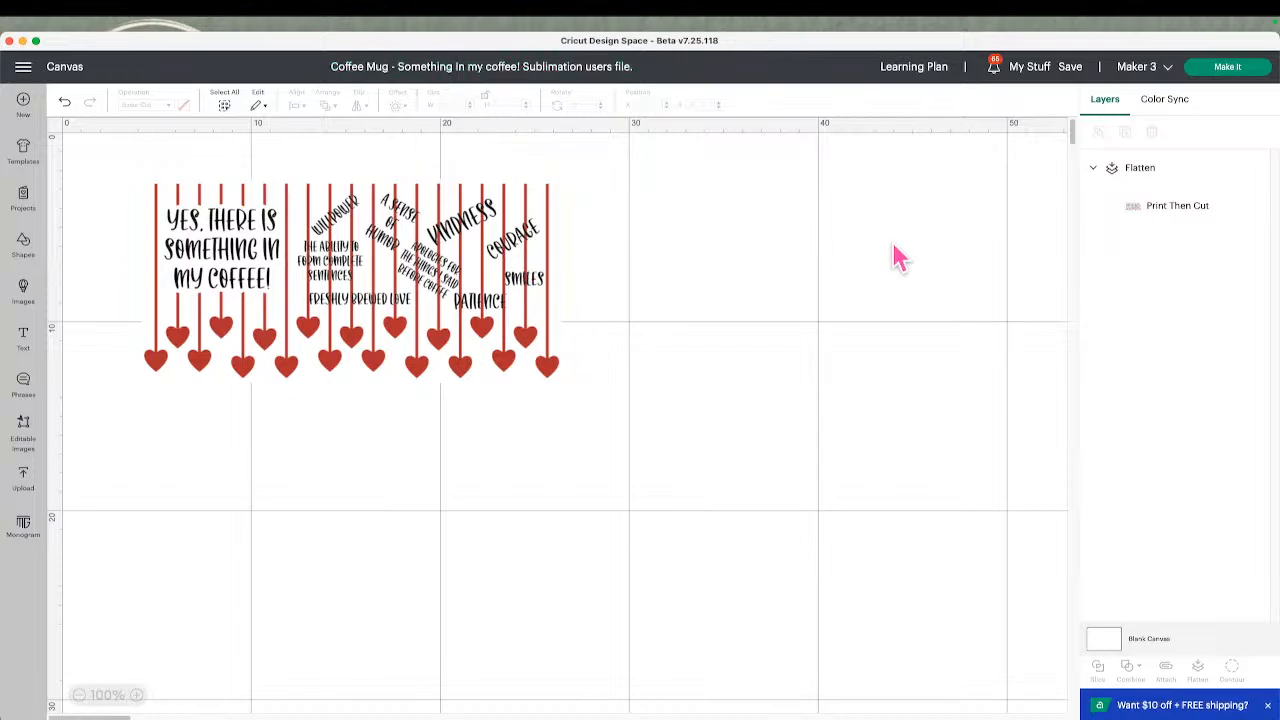
click(1155, 222)
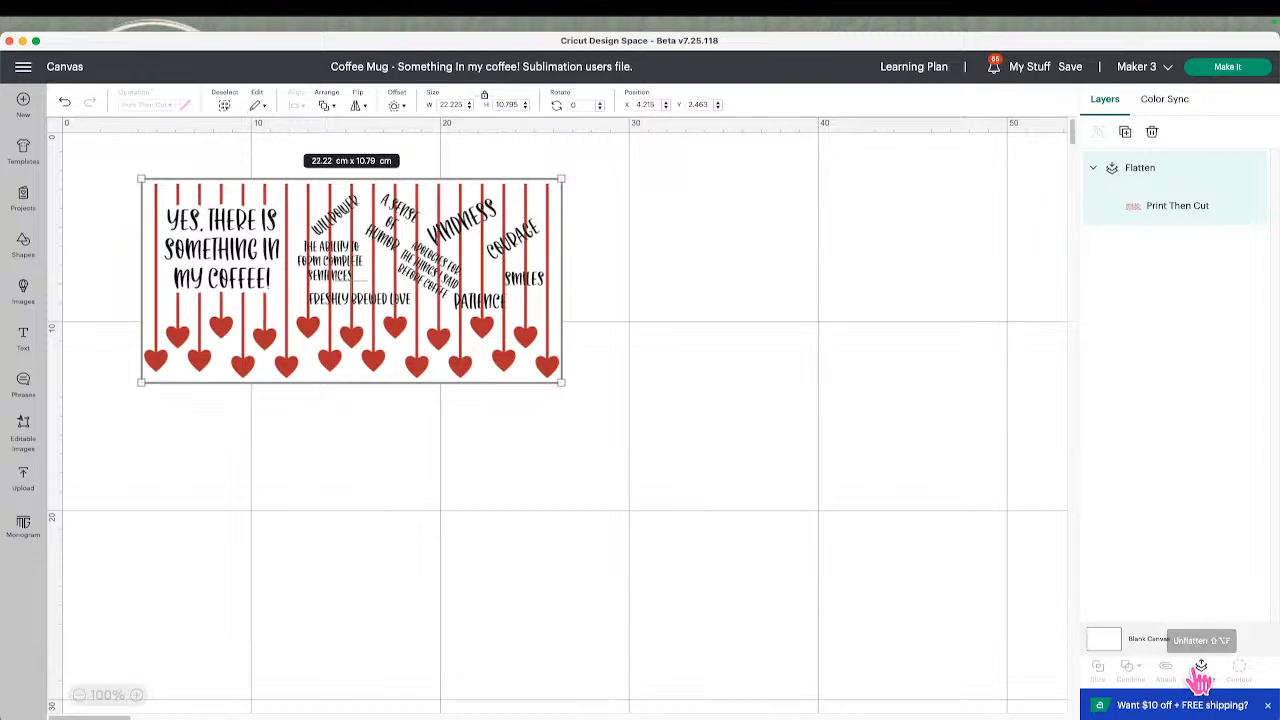
click(1201, 666)
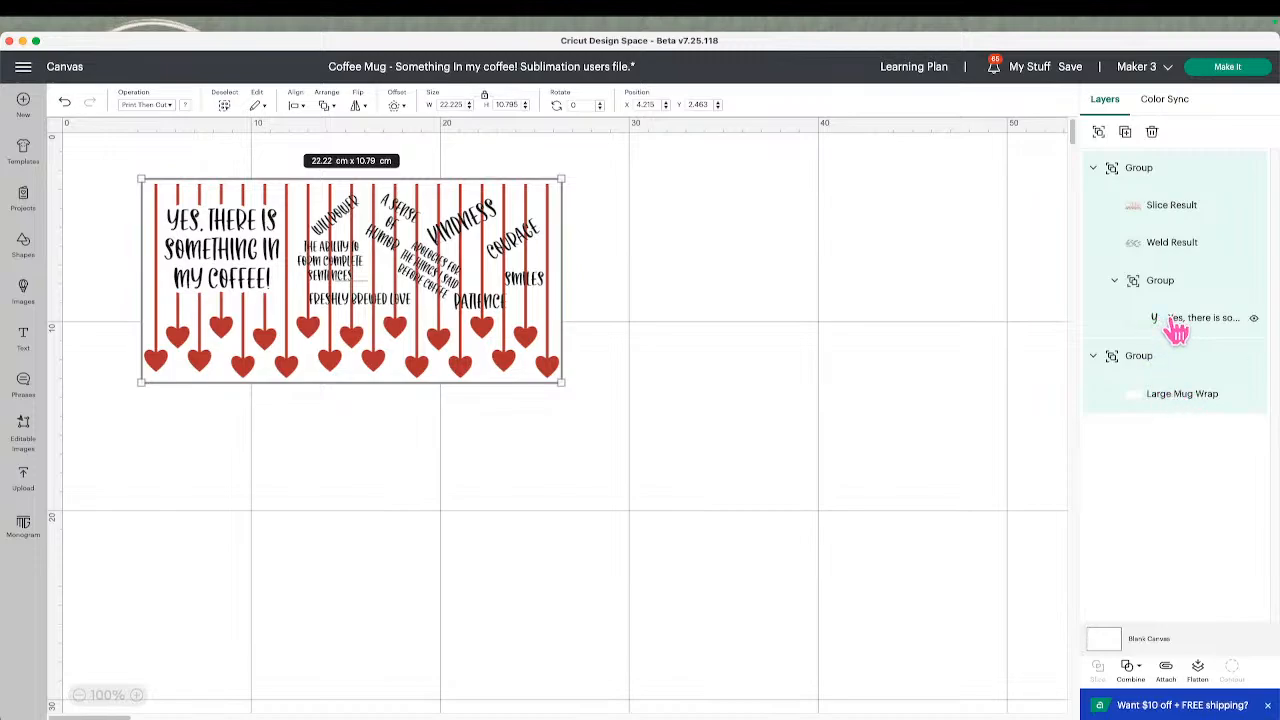
Ungroup the nested group holding the "Yes, there is something in my coffee!" text
click(1166, 328)
right_click(1160, 322)
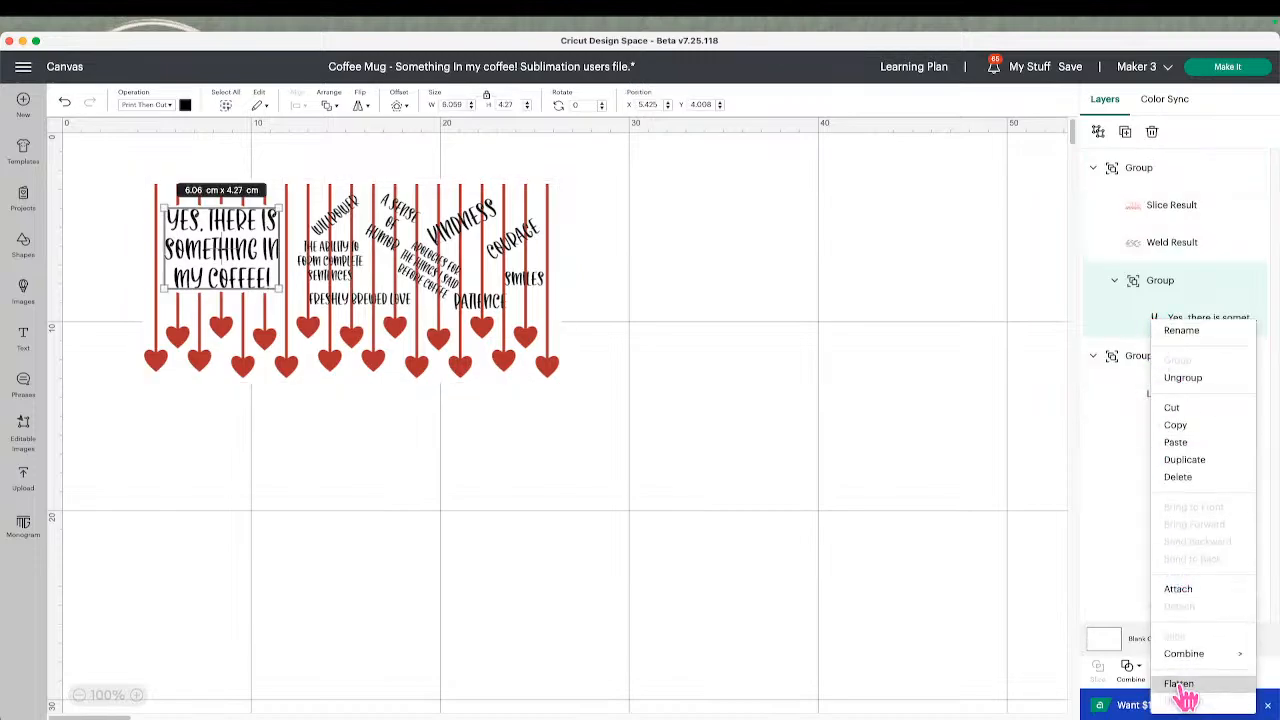
right_click(1118, 316)
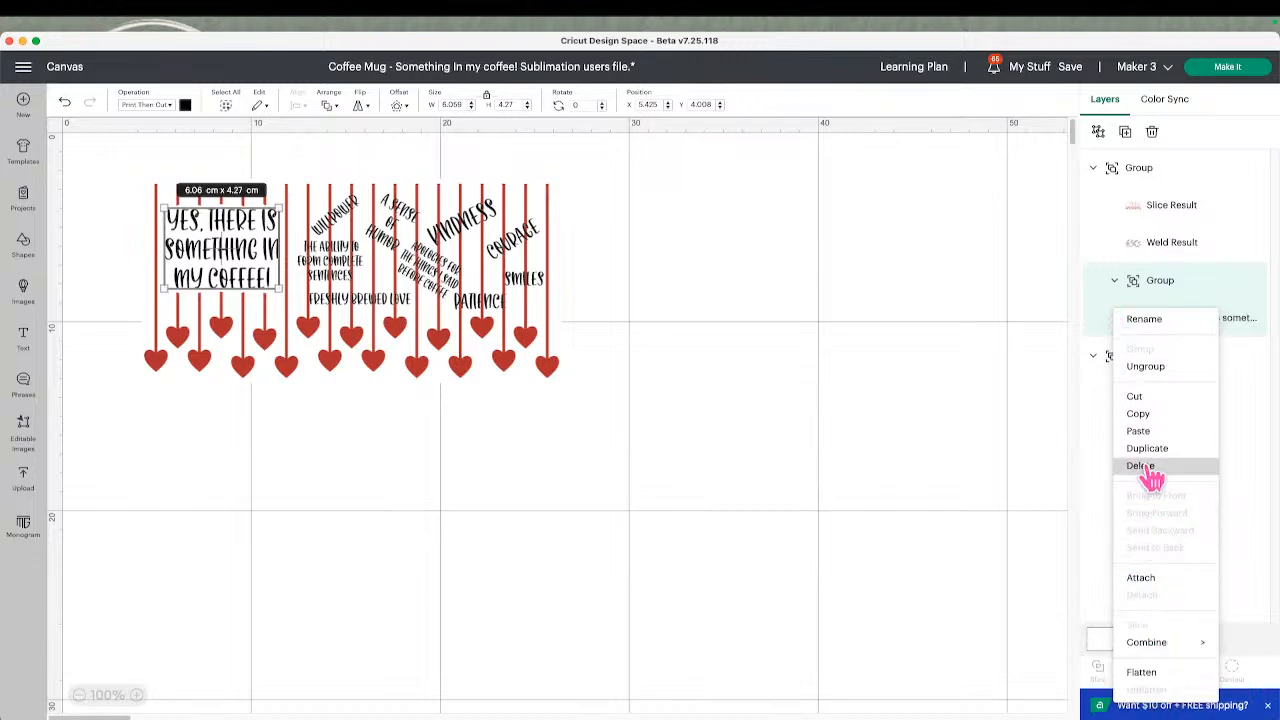
mouse_move(1150, 645)
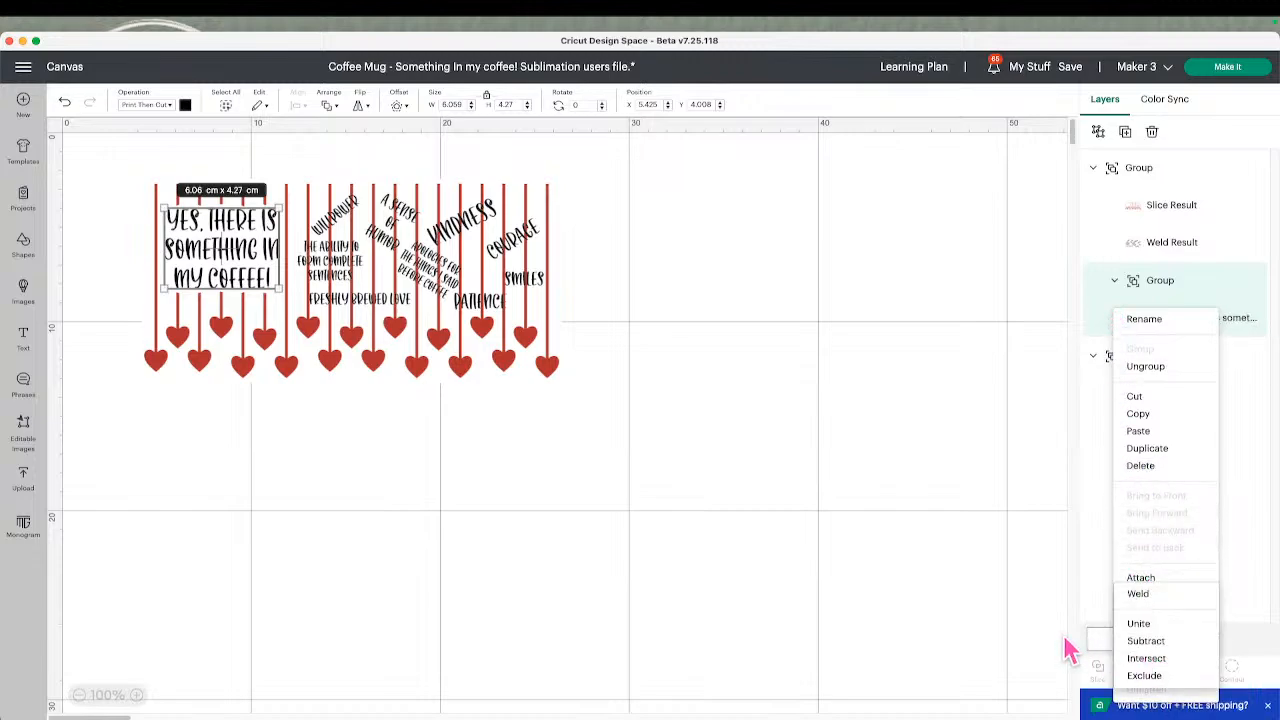
click(1140, 368)
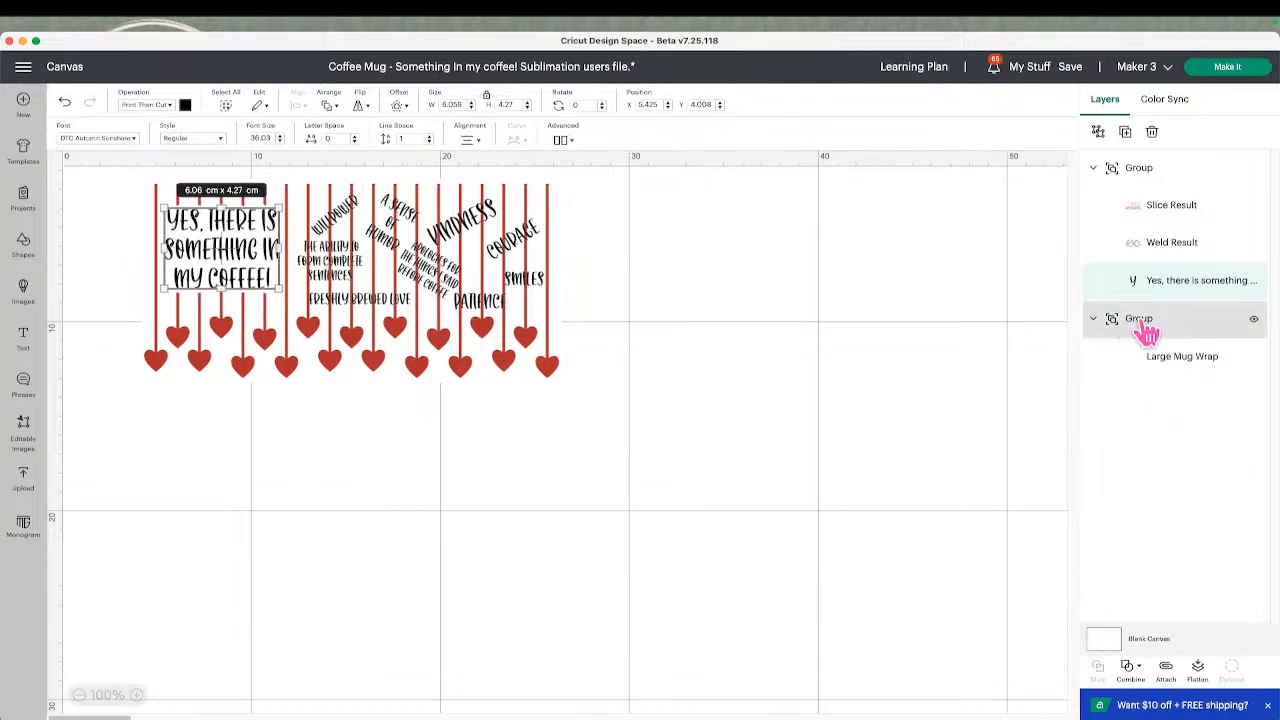
right_click(1131, 284)
mouse_move(1155, 650)
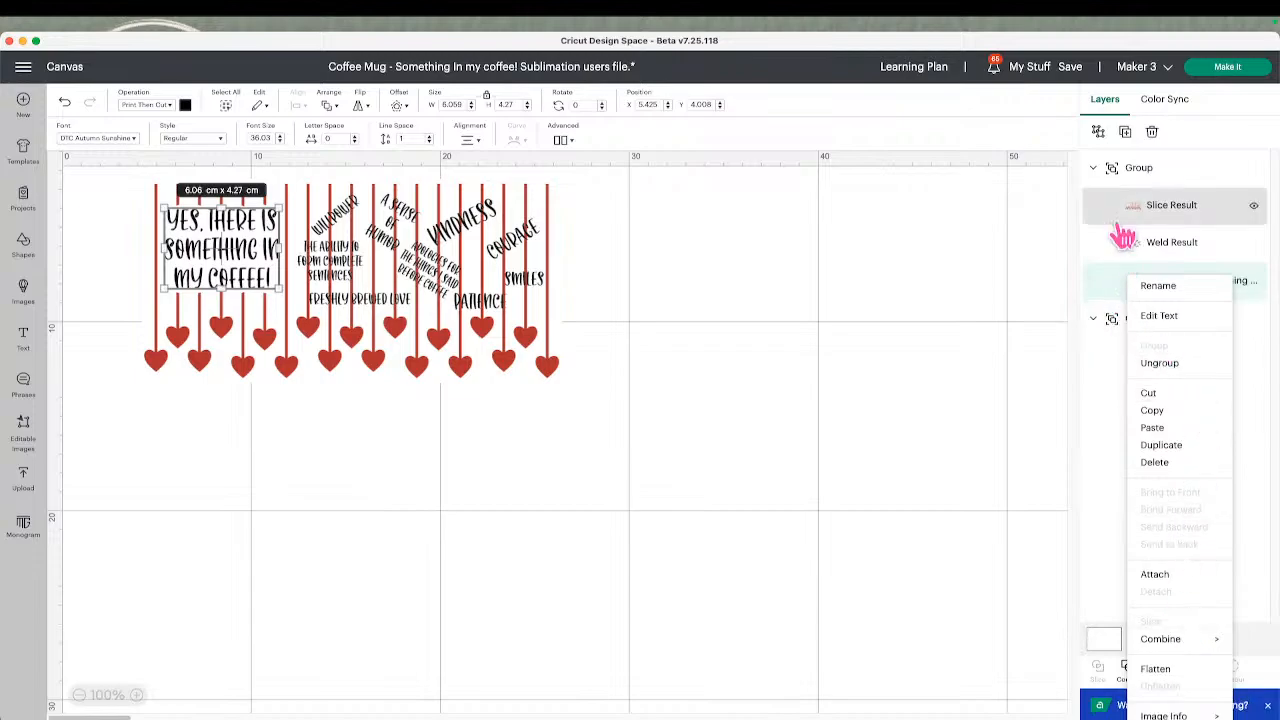
click(1127, 218)
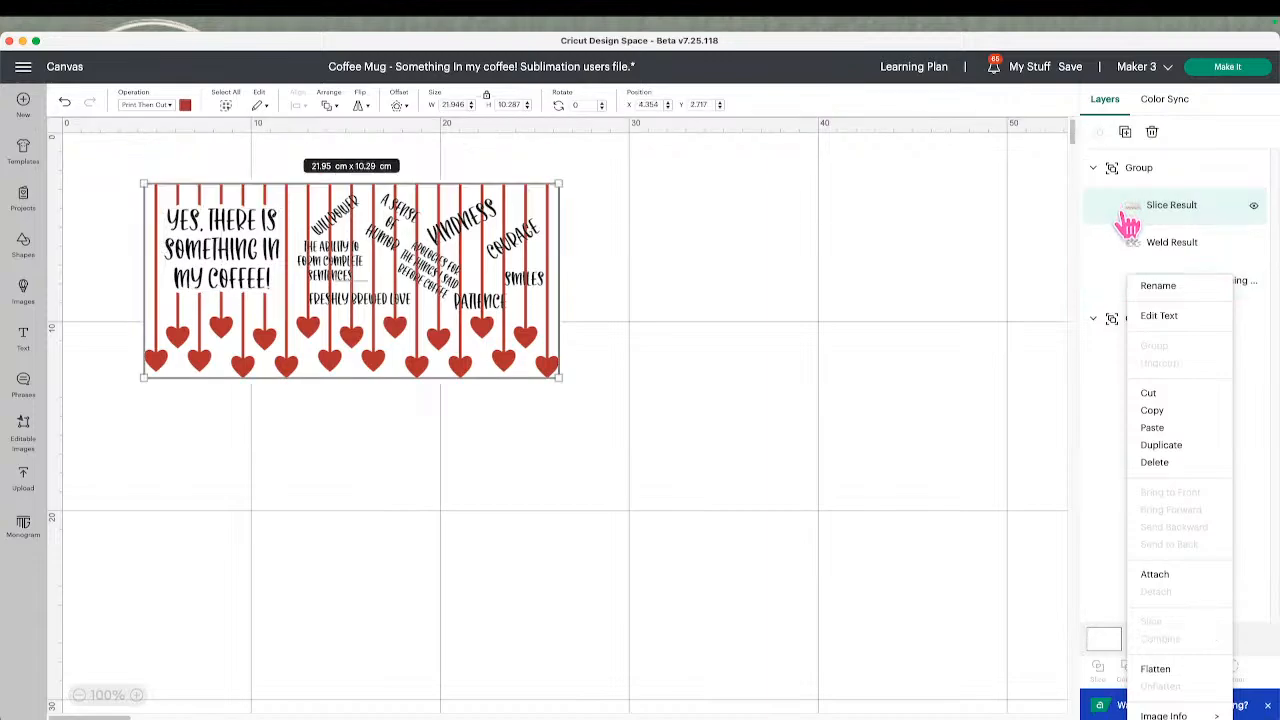
click(752, 295)
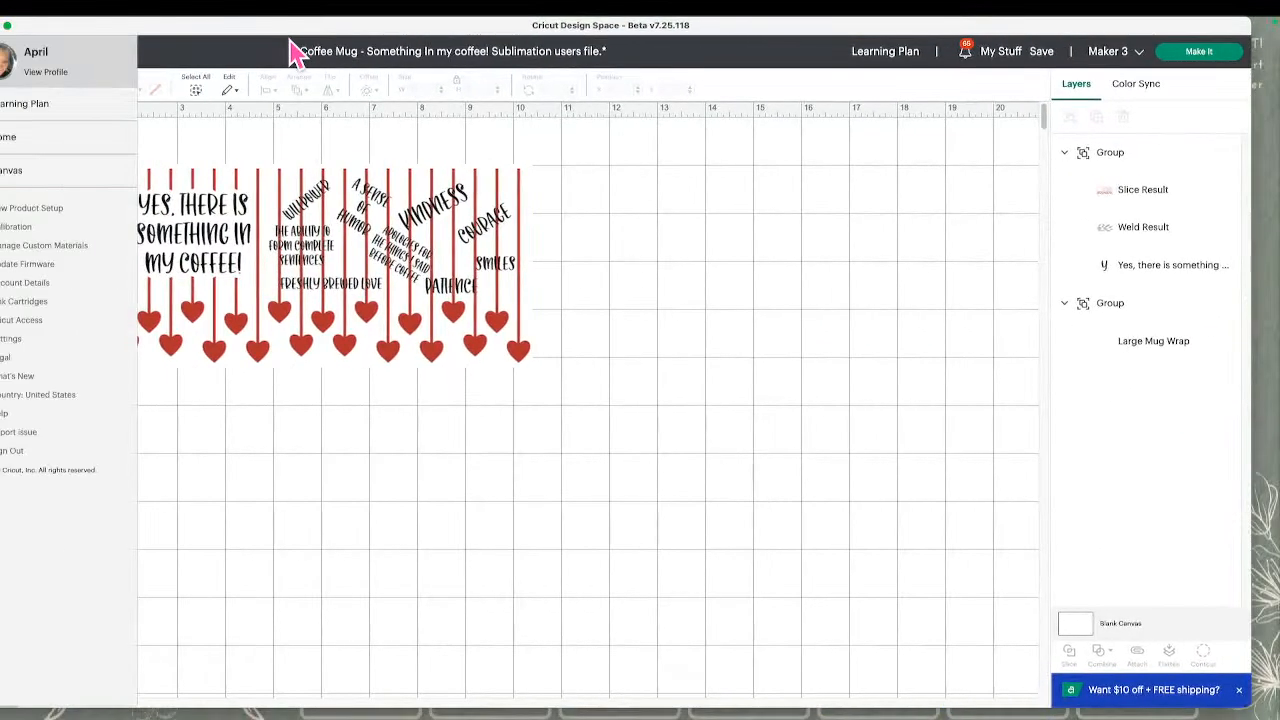
Close the main menu, bring the whole window back into view, and open the My Stuff projects list
click(650, 271)
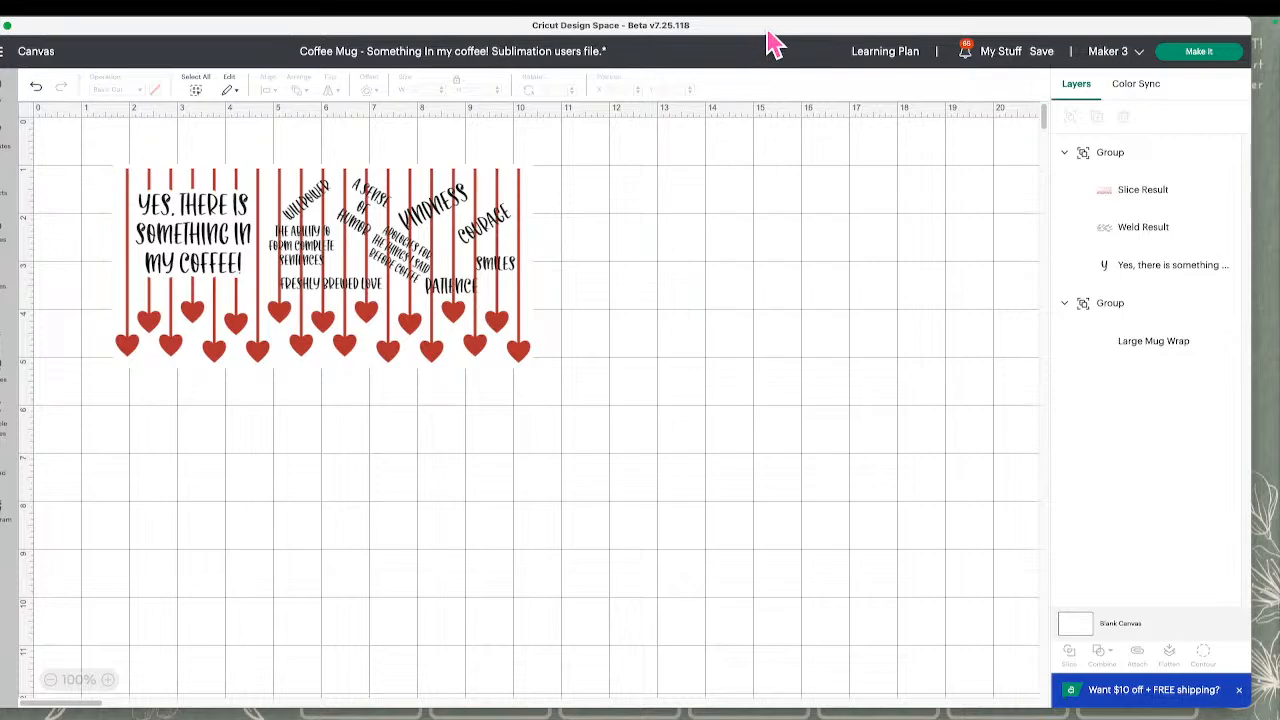
drag(769, 29, 846, 34)
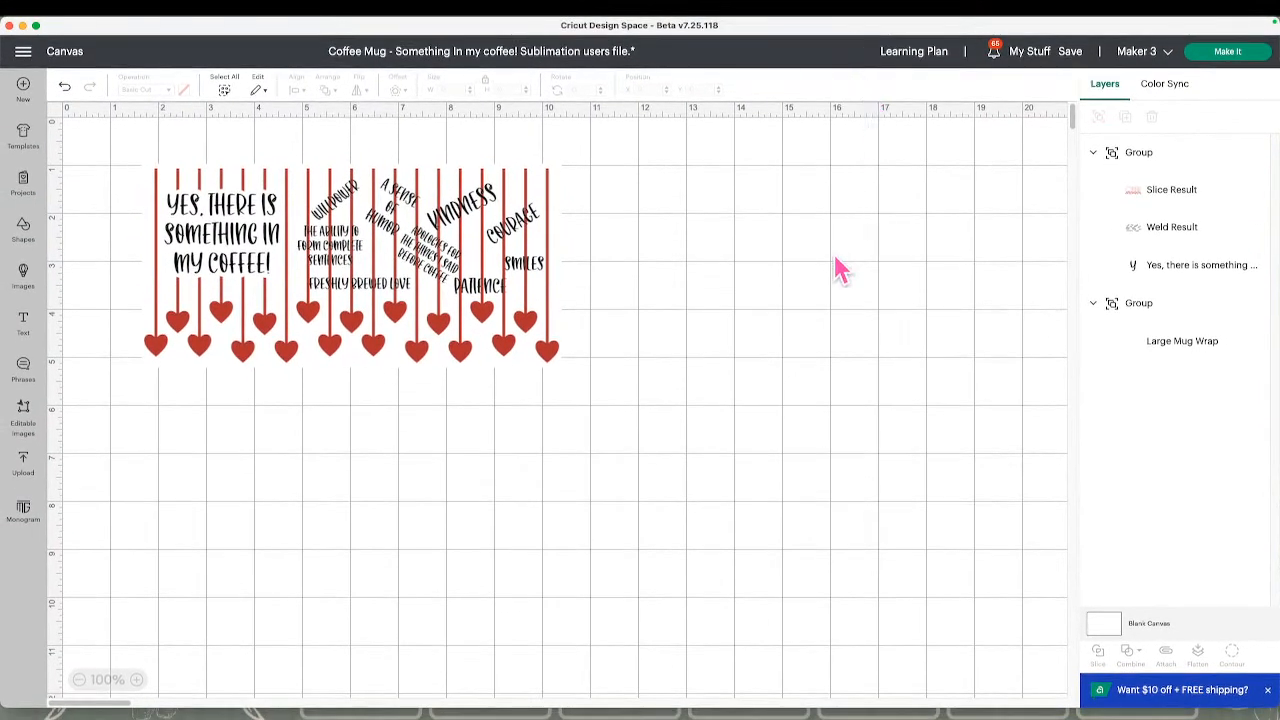
click(1035, 52)
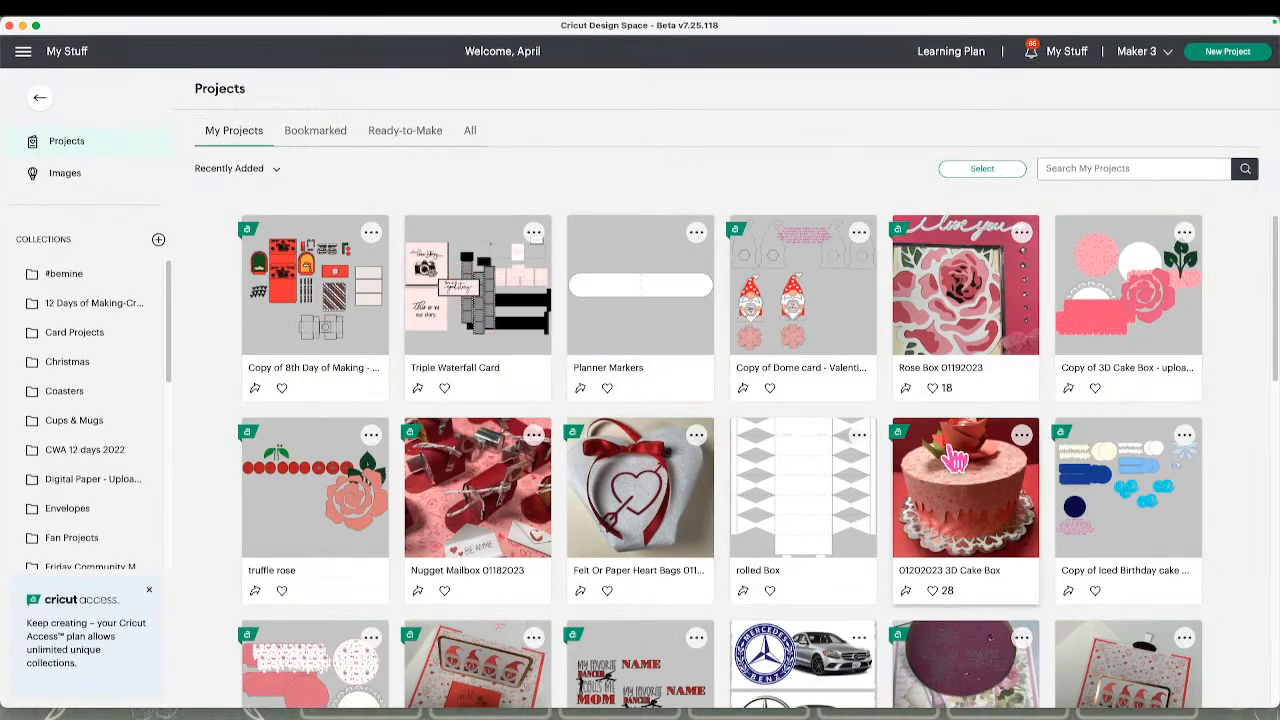
Open the 01202023 3D Cake Box project for customizing on the canvas, replacing the unsaved project
click(961, 481)
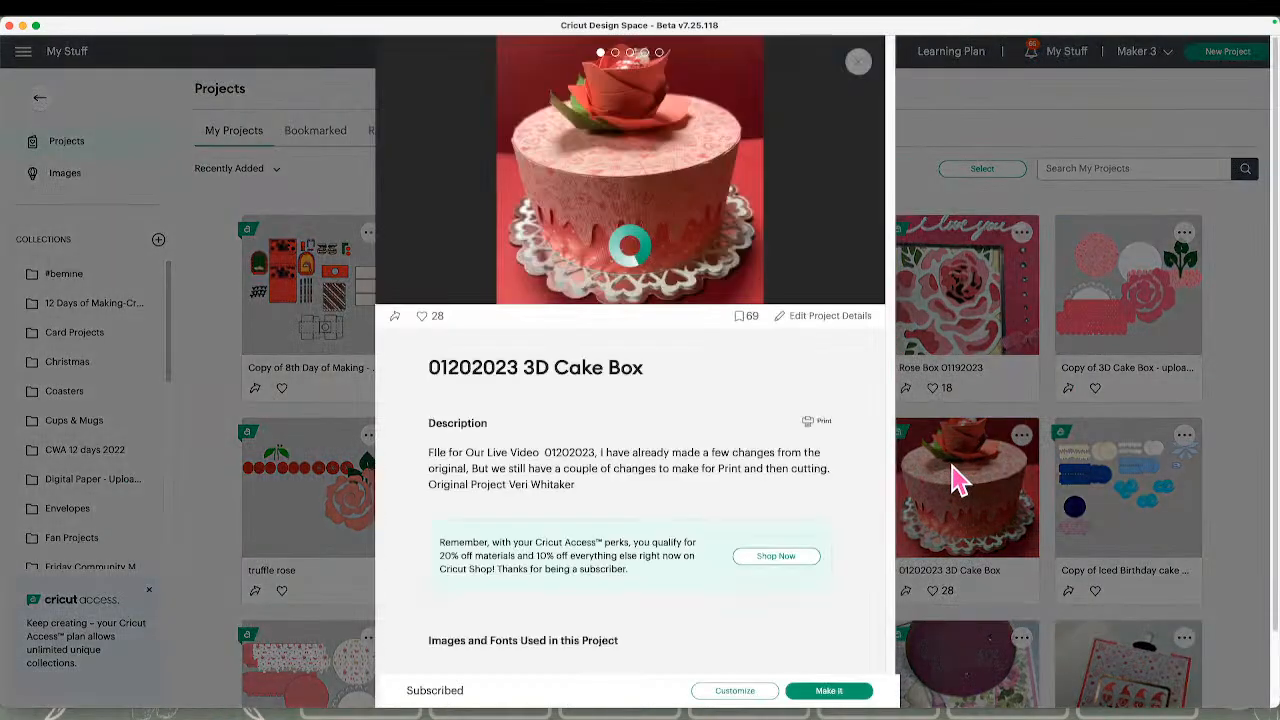
click(1140, 338)
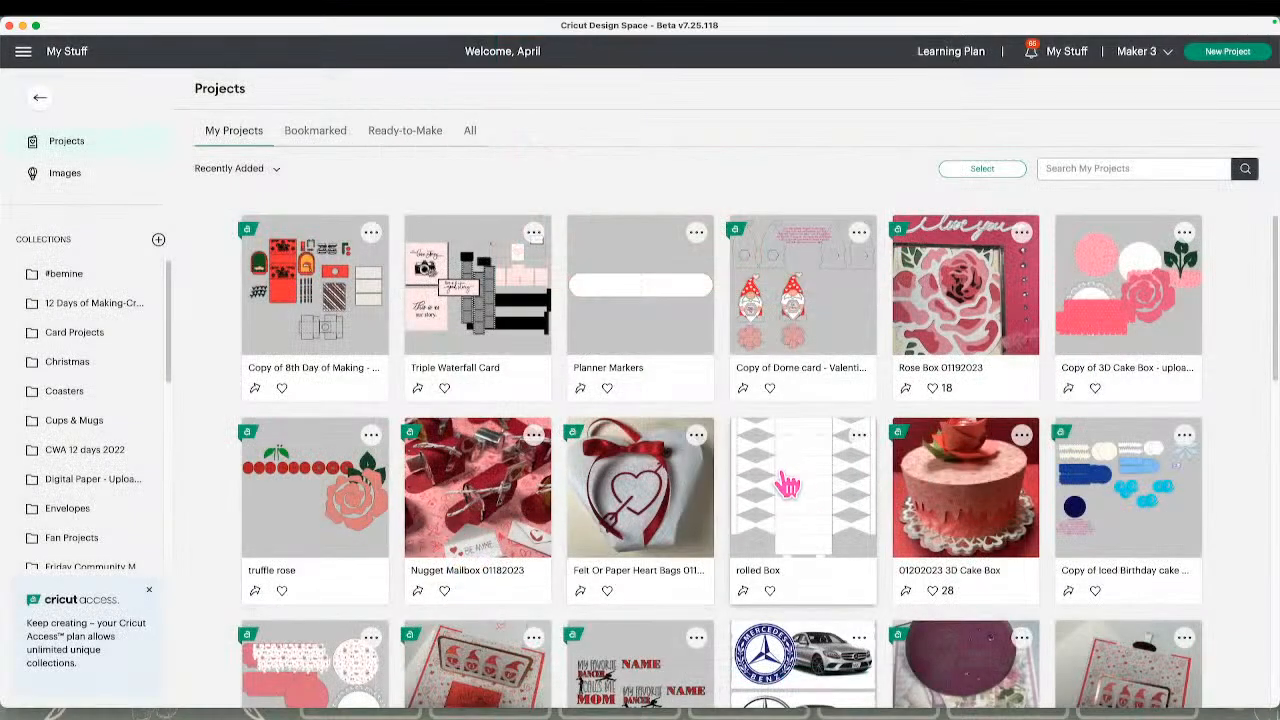
click(940, 492)
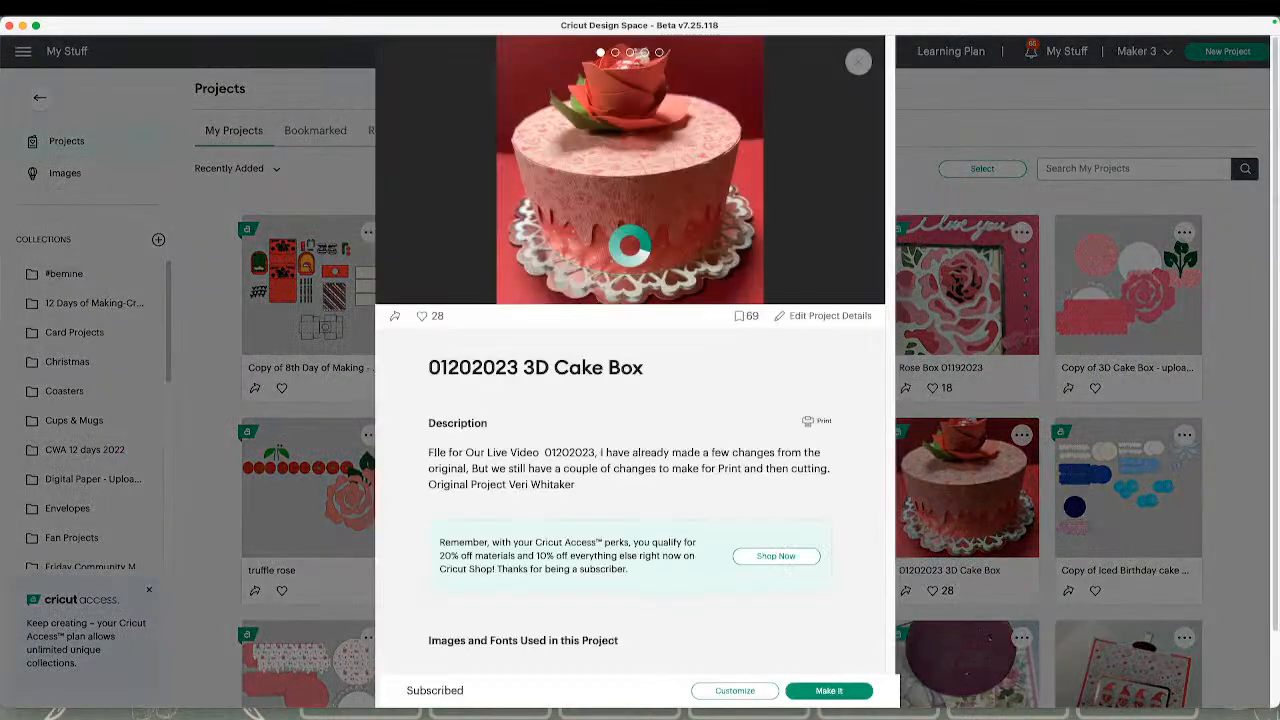
click(736, 691)
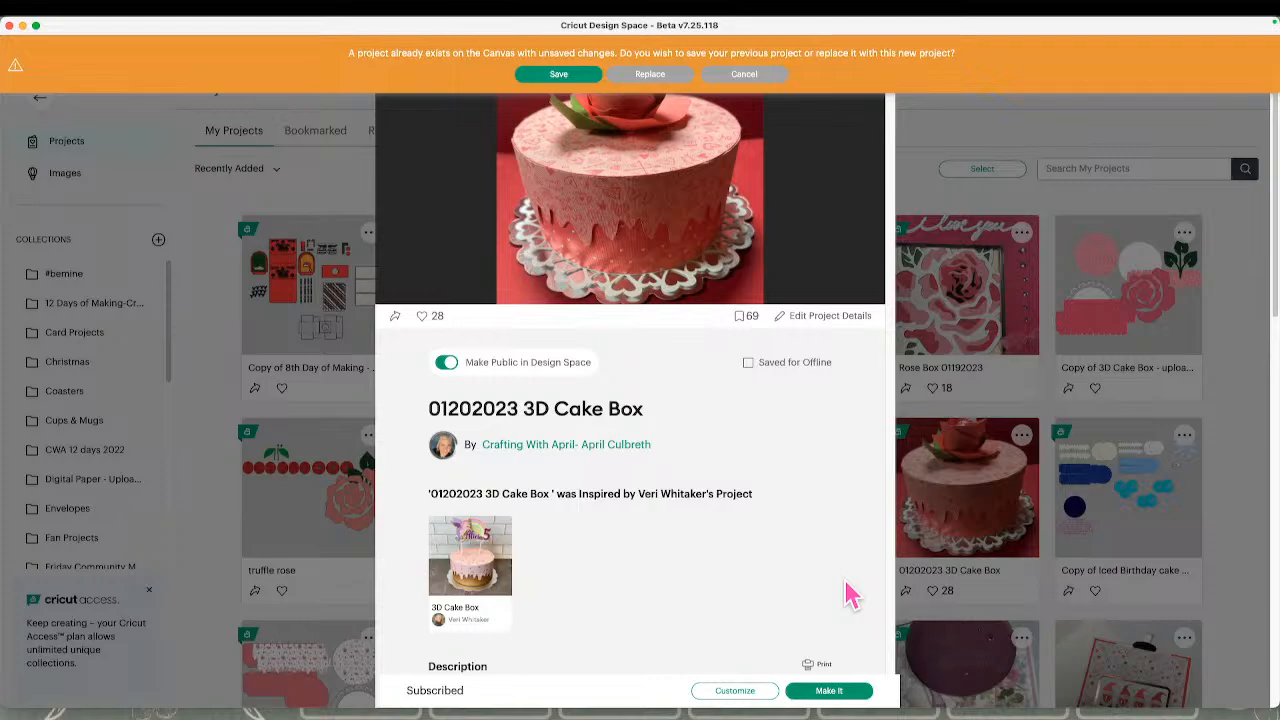
click(655, 74)
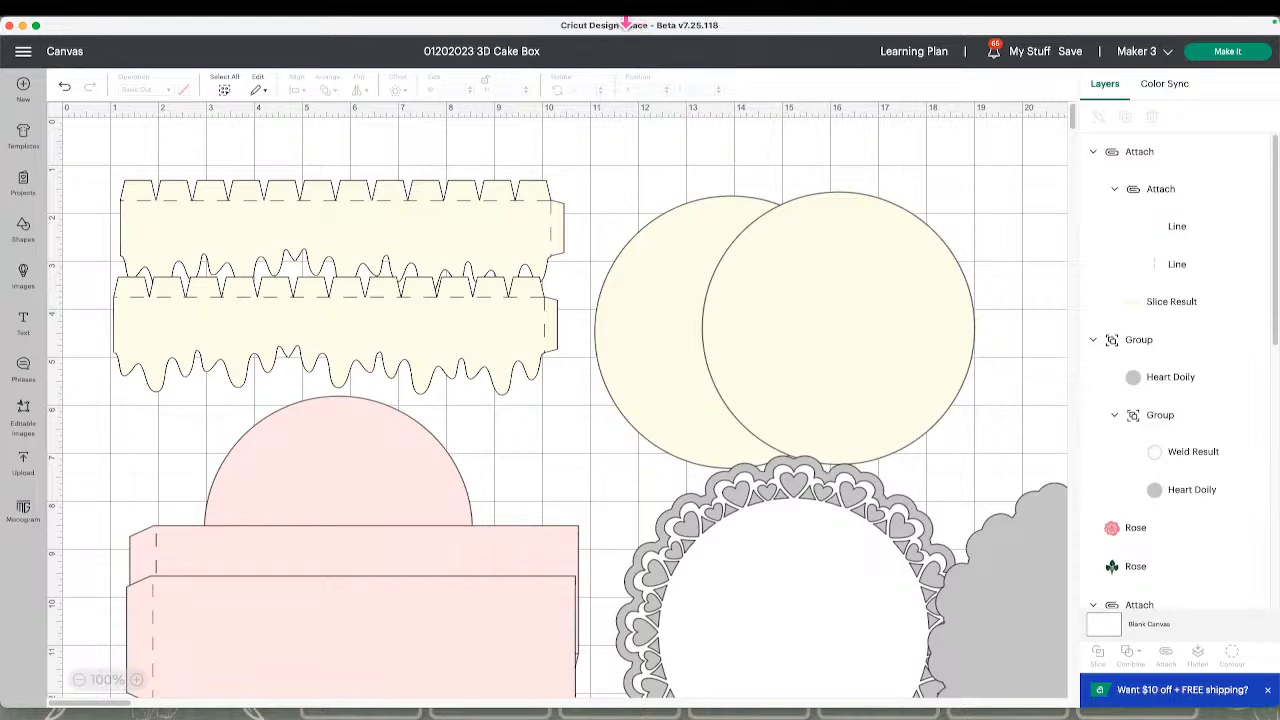
Move the two overlapping cream circles higher on the canvas and shift the lower cream drip strip clear of the upper one
click(729, 287)
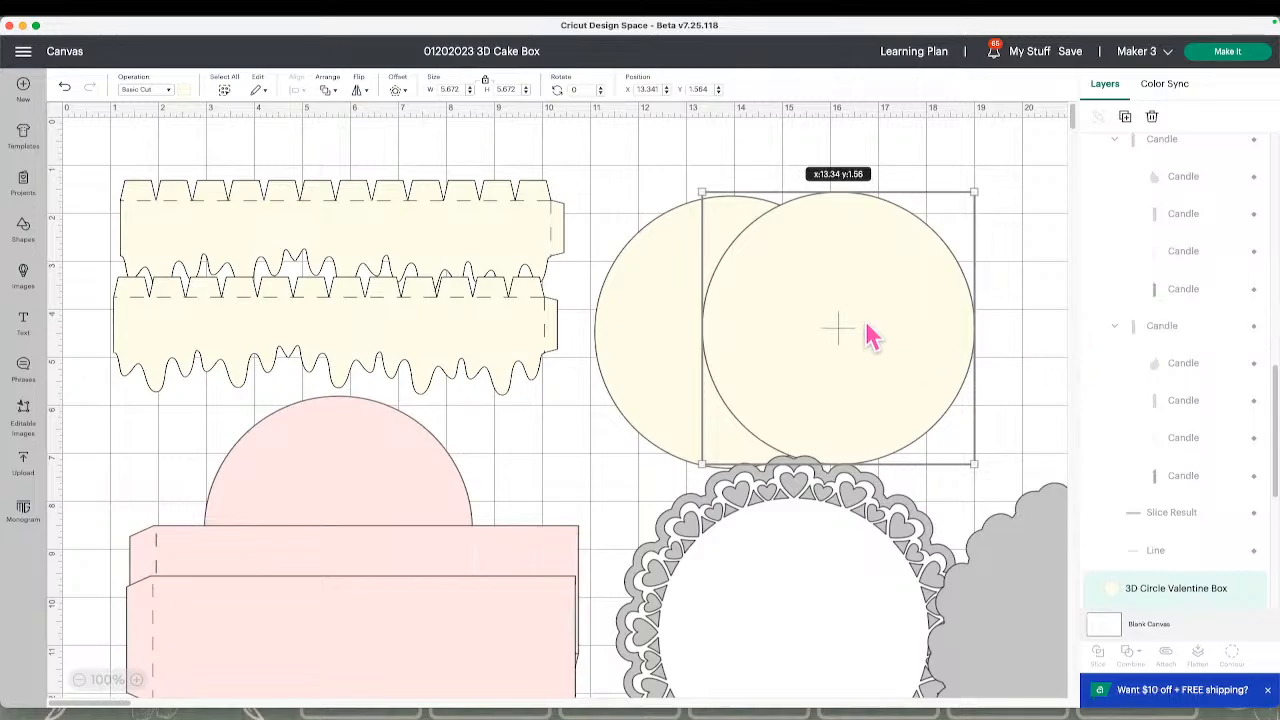
drag(871, 334, 940, 319)
drag(724, 346, 718, 322)
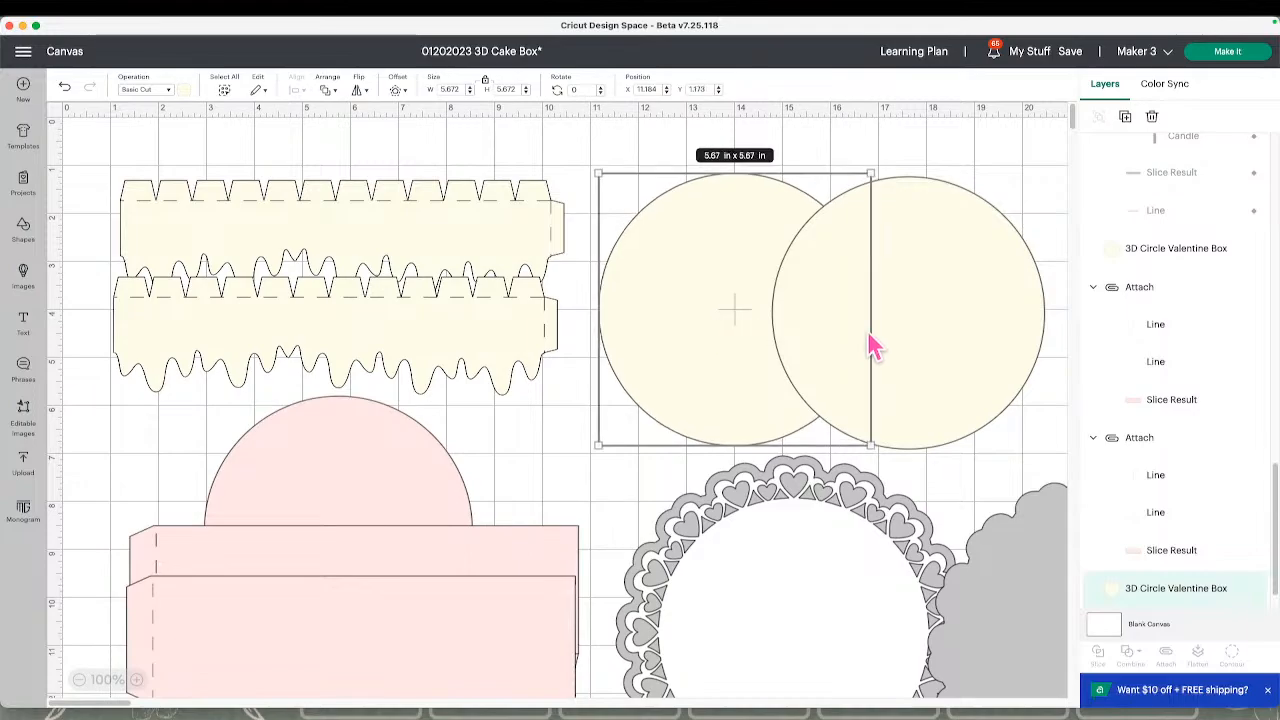
mouse_move(866, 333)
mouse_down()
mouse_move(904, 318)
mouse_move(849, 331)
mouse_up()
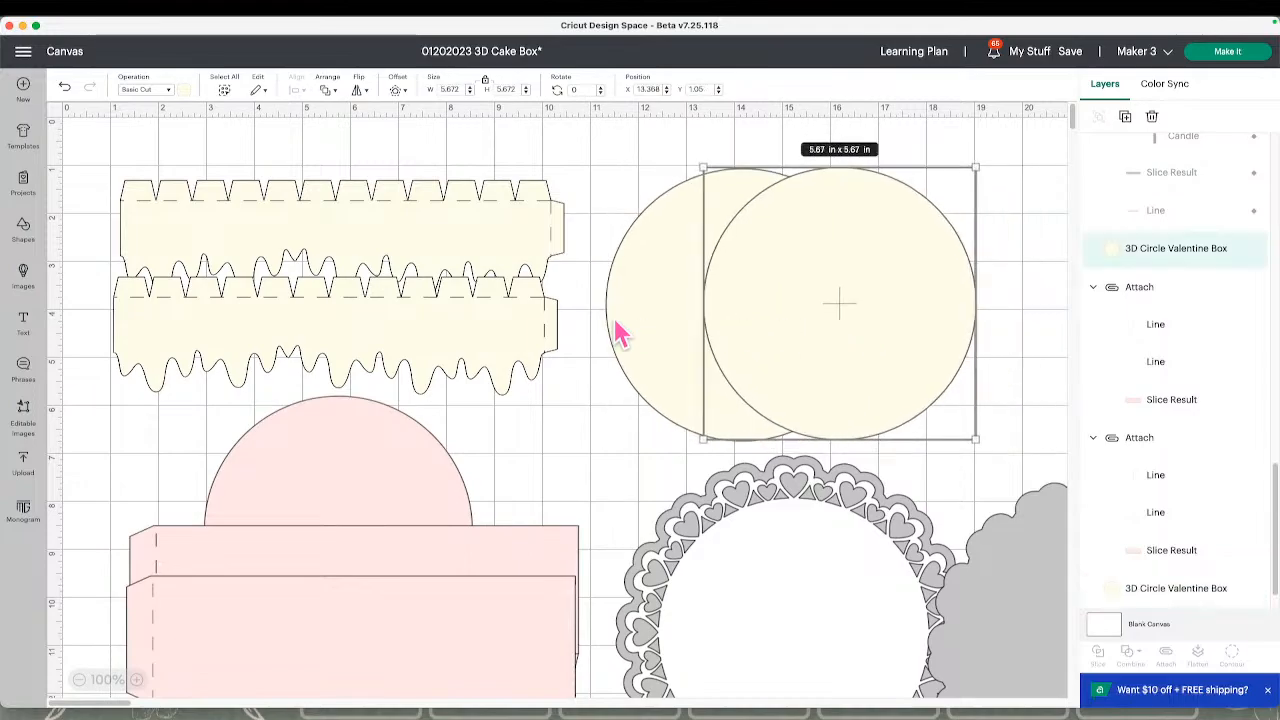
drag(535, 340, 541, 360)
click(520, 255)
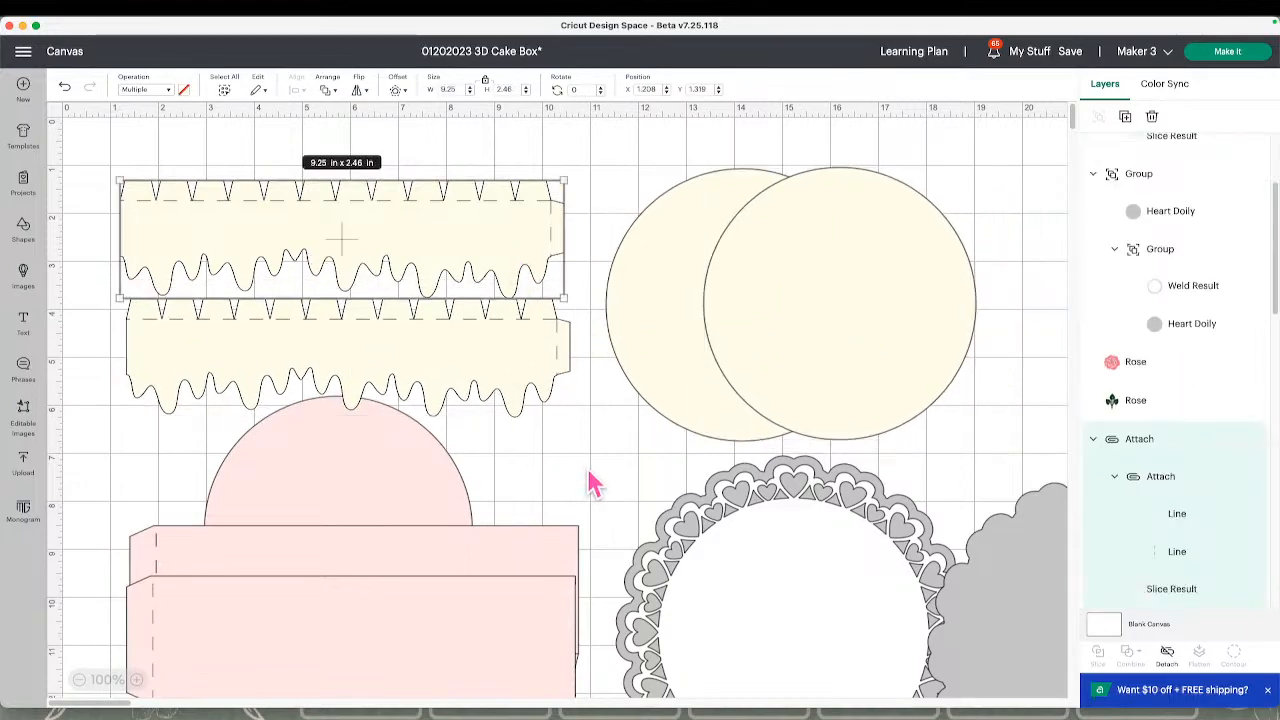
scroll(620, 483, down, 3)
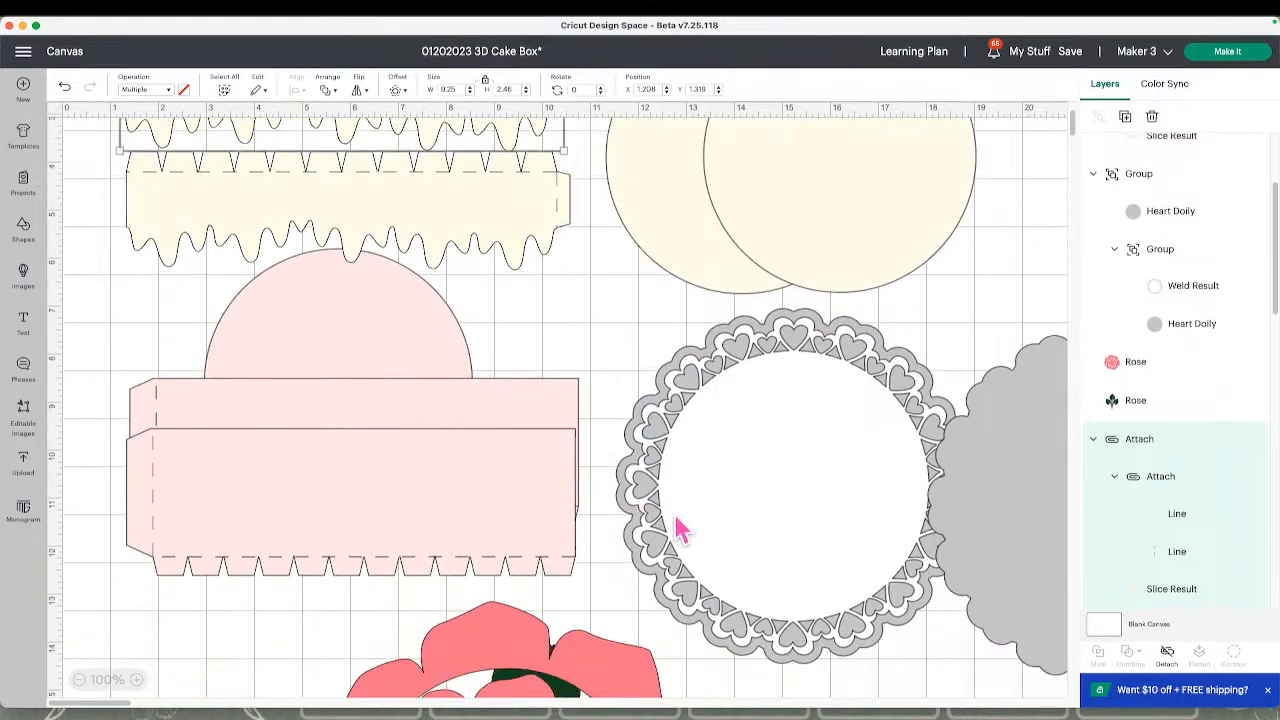
Open the original 3D Cake Box from the project's details and try to edit a copy in place of the current project
click(500, 56)
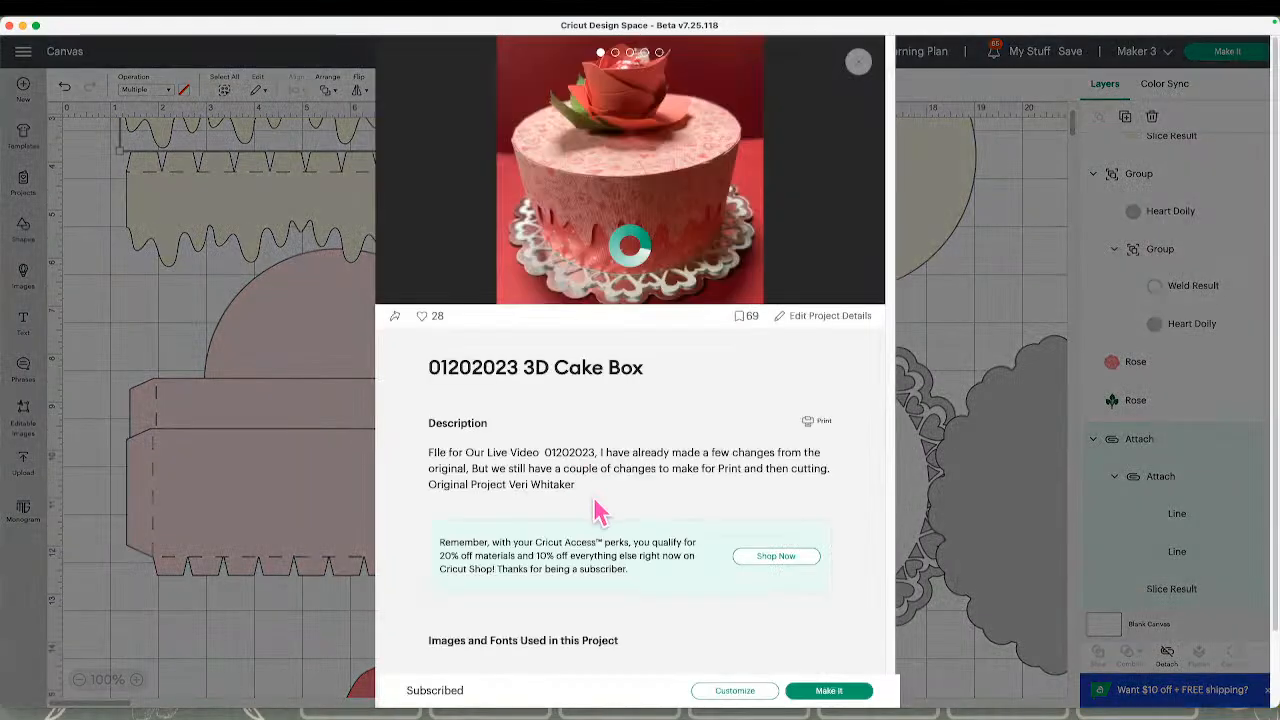
click(503, 563)
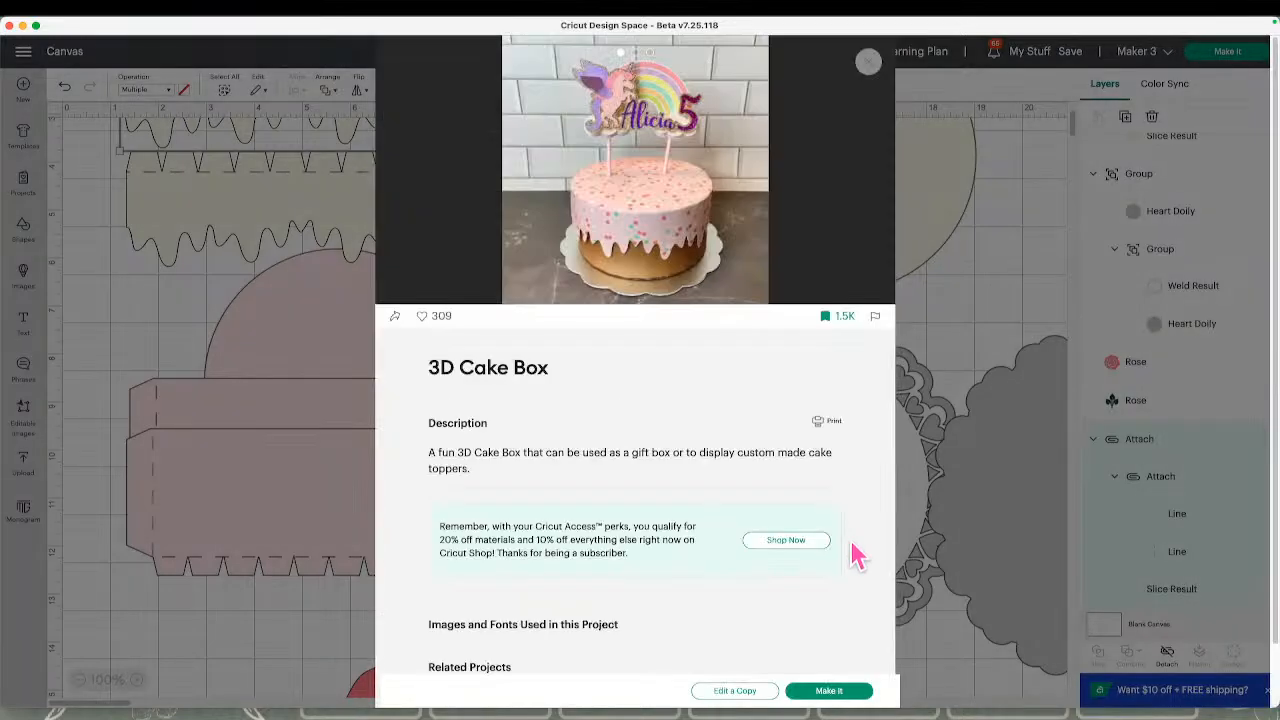
mouse_move(630, 133)
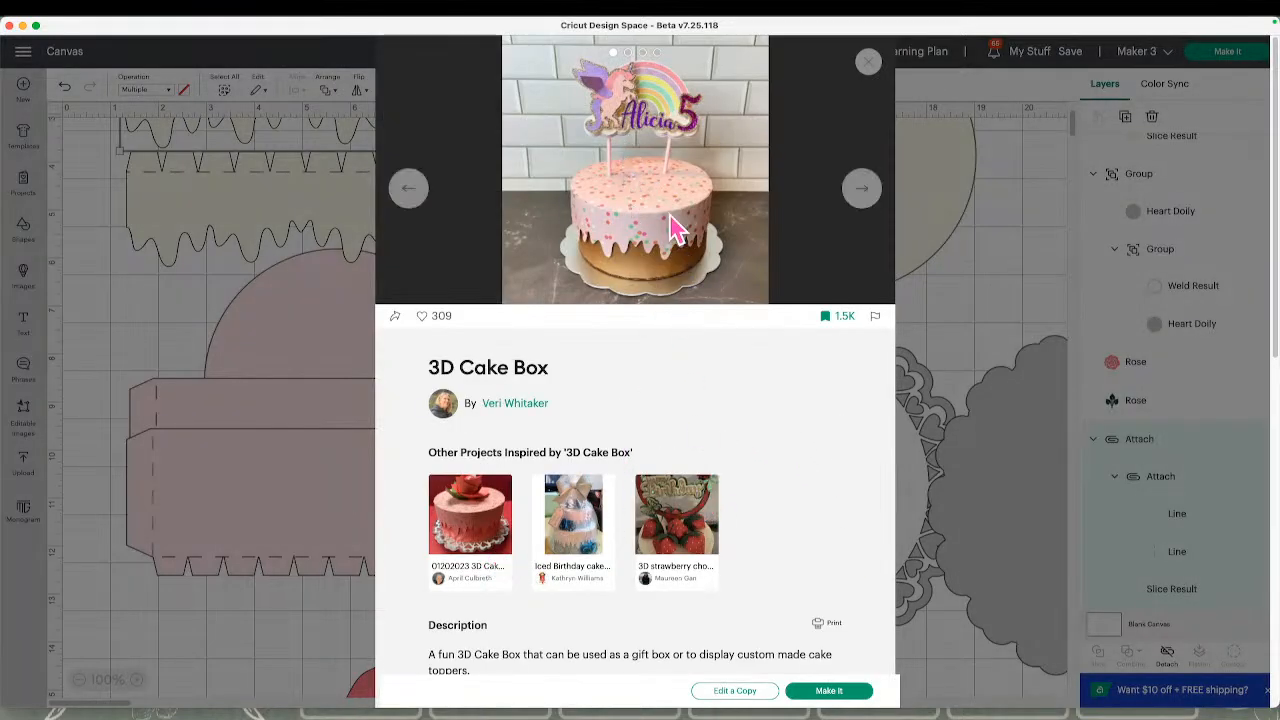
click(758, 688)
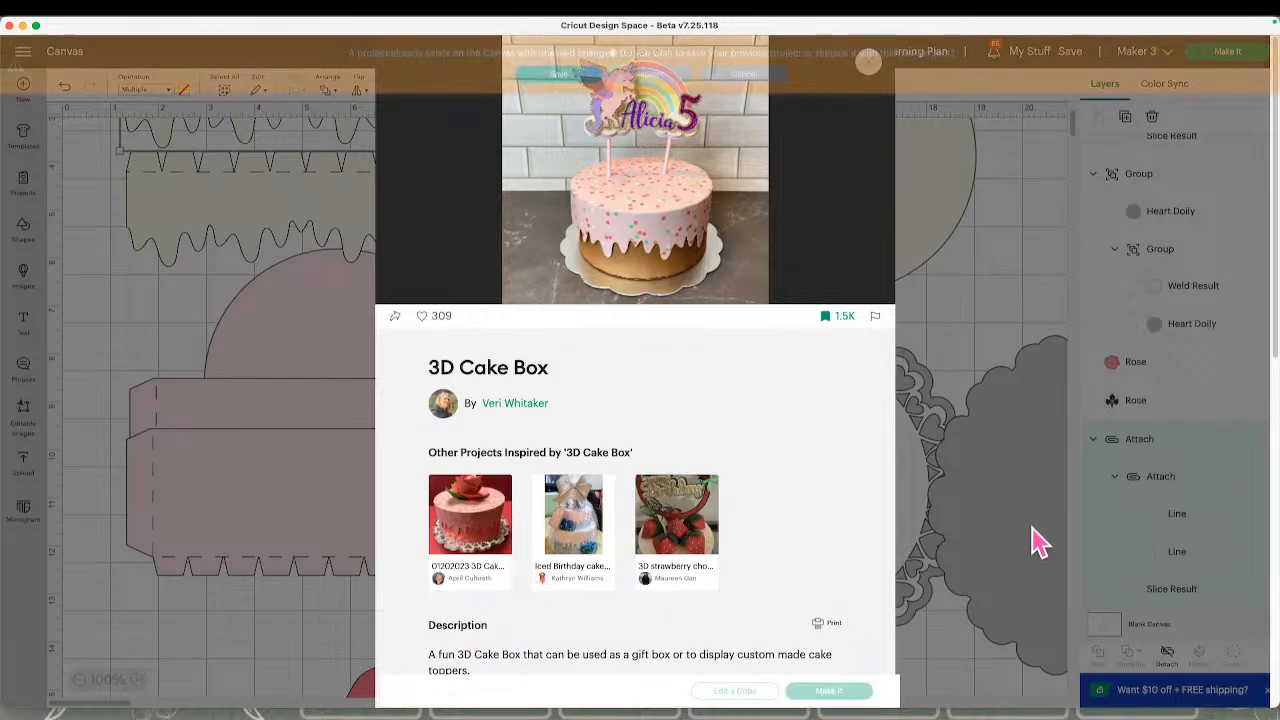
click(665, 74)
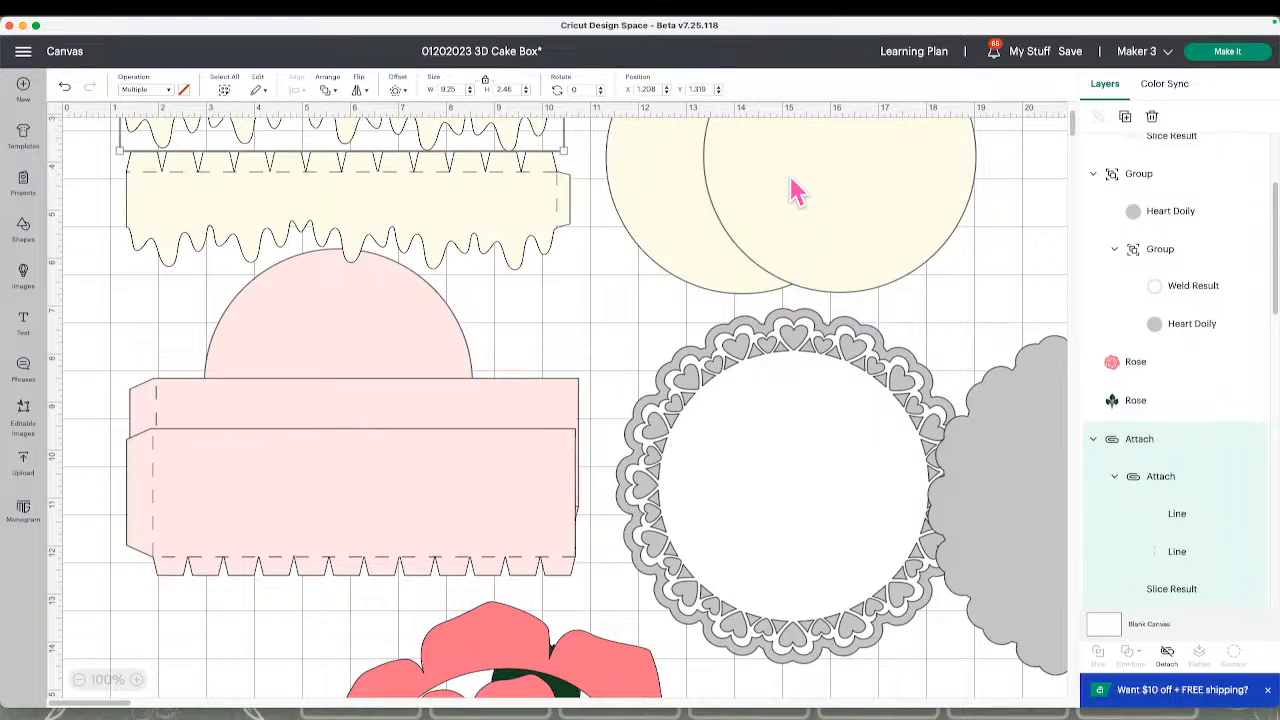
Try again to edit a copy of the original 3D Cake Box, return to the 01202023 3D Cake Box details and close them
click(535, 60)
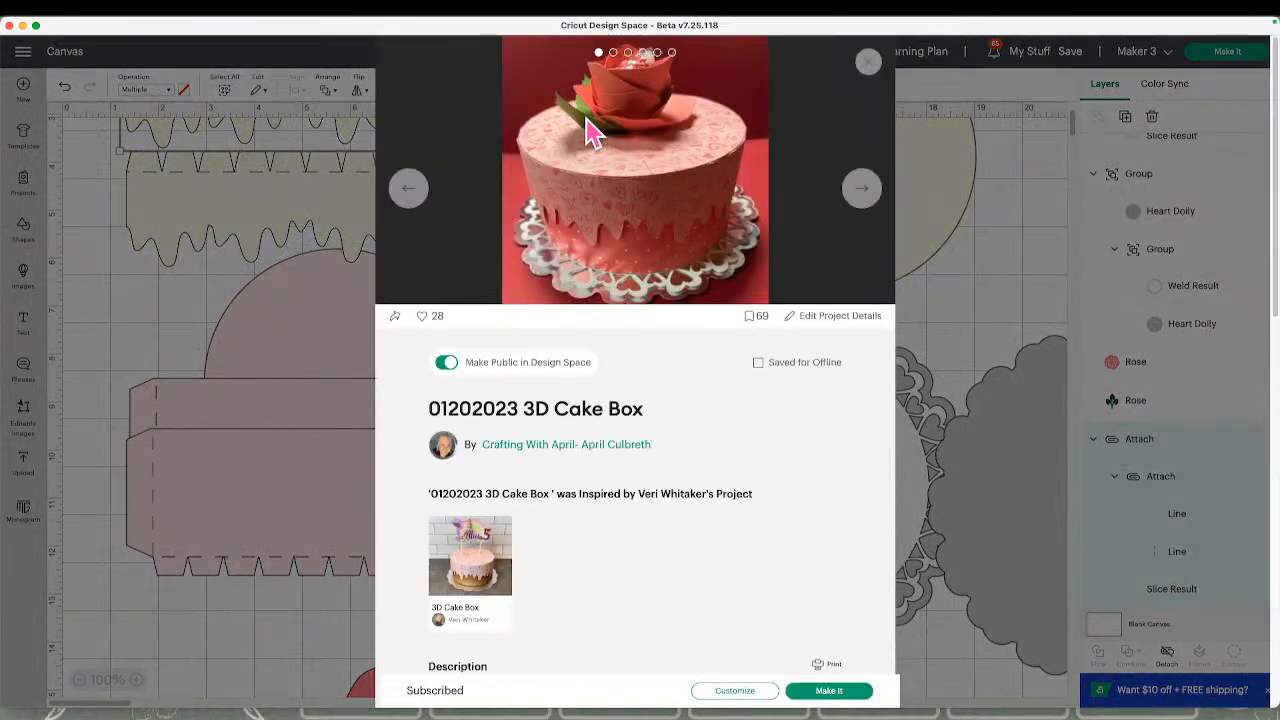
click(508, 575)
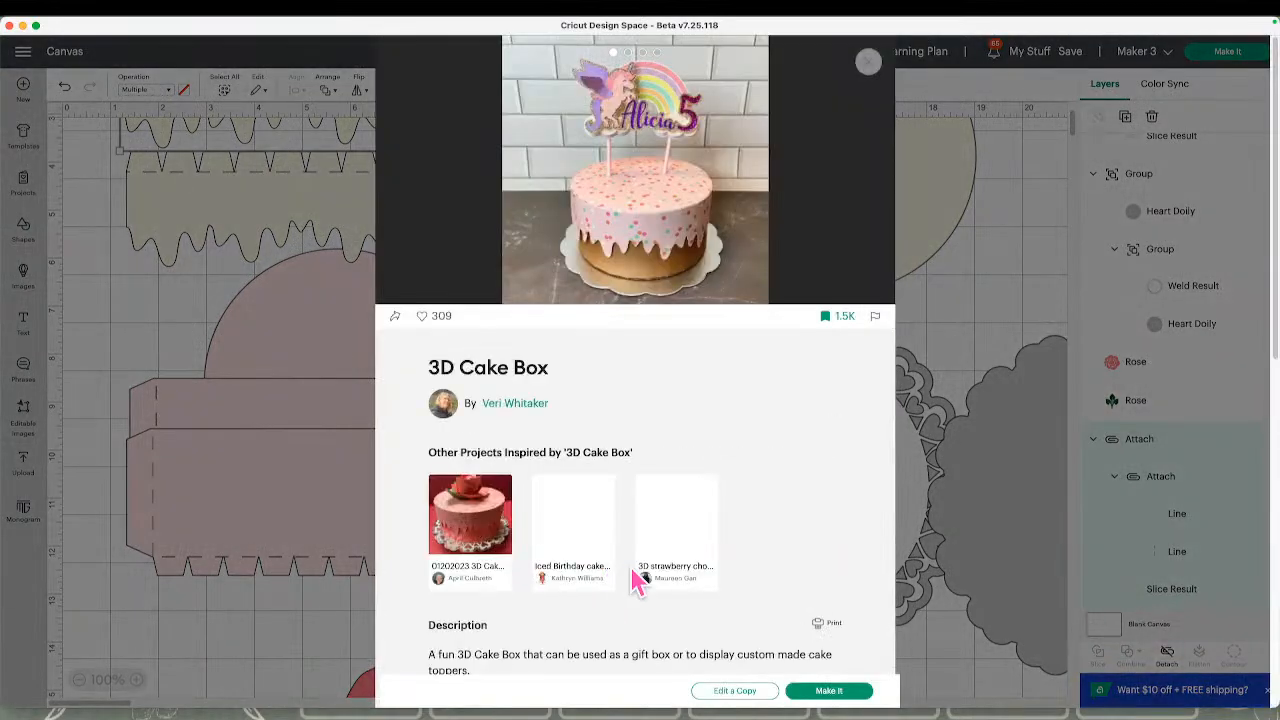
click(737, 693)
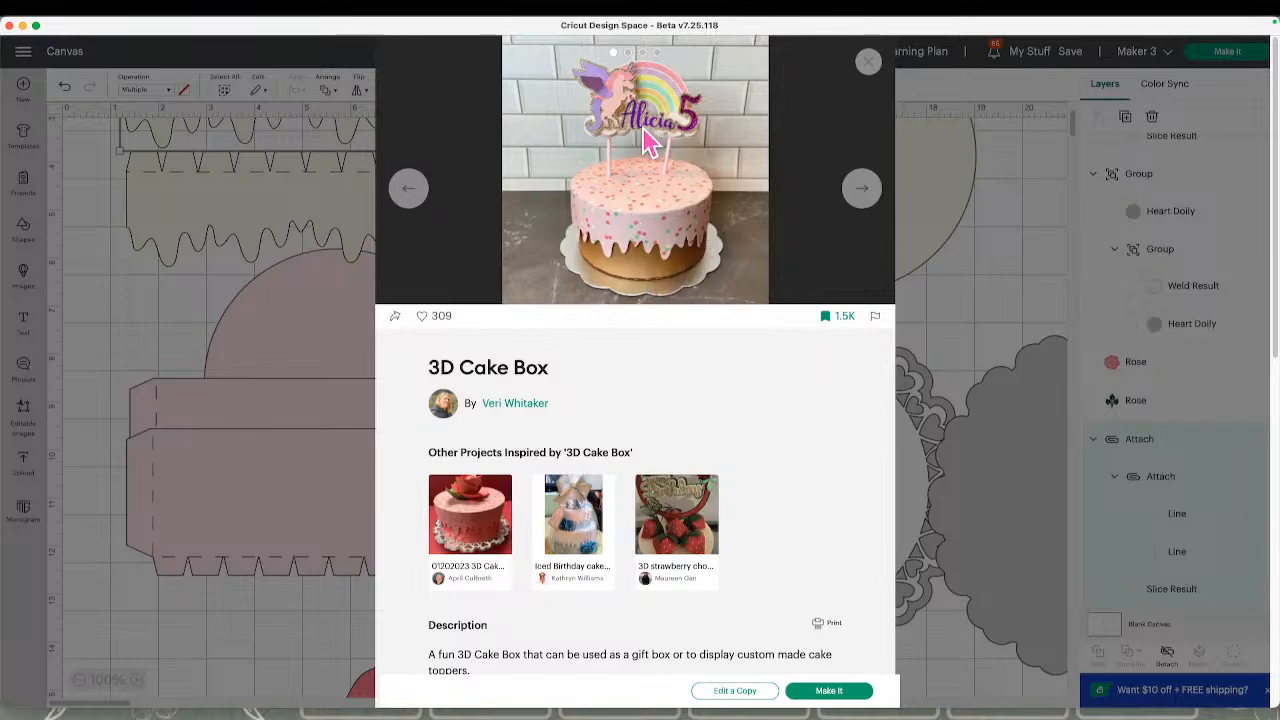
click(485, 510)
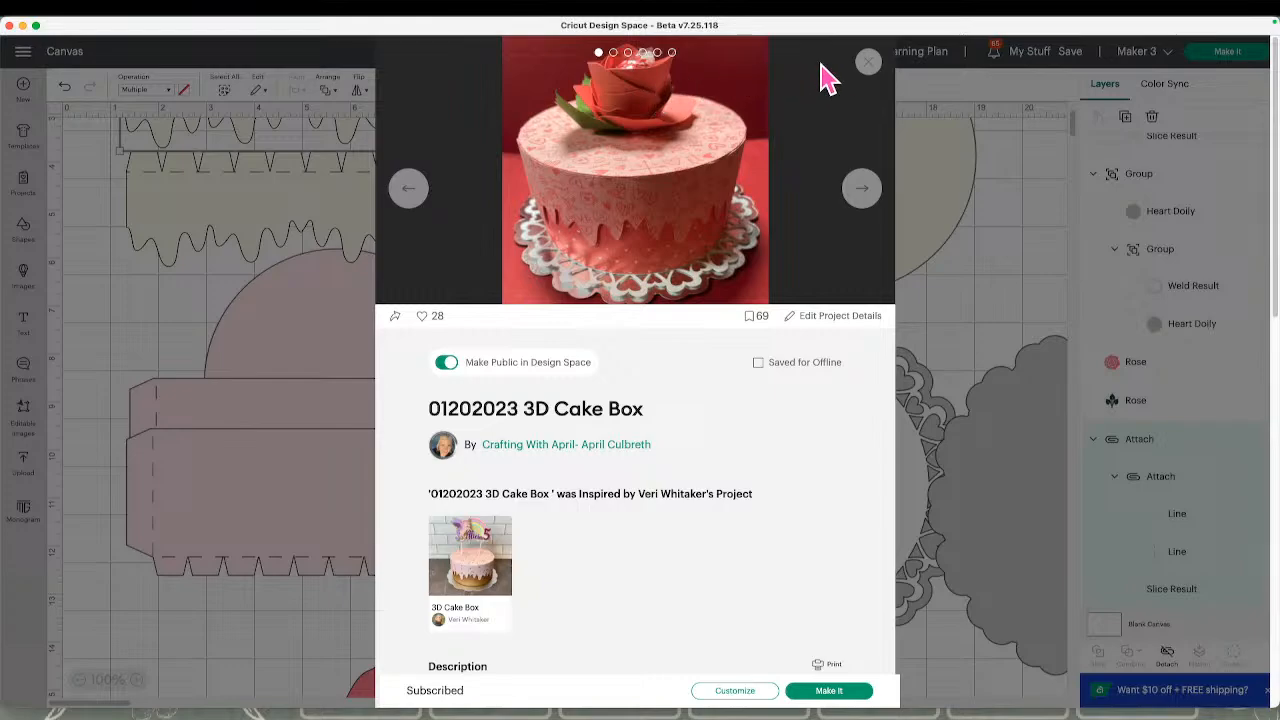
click(870, 70)
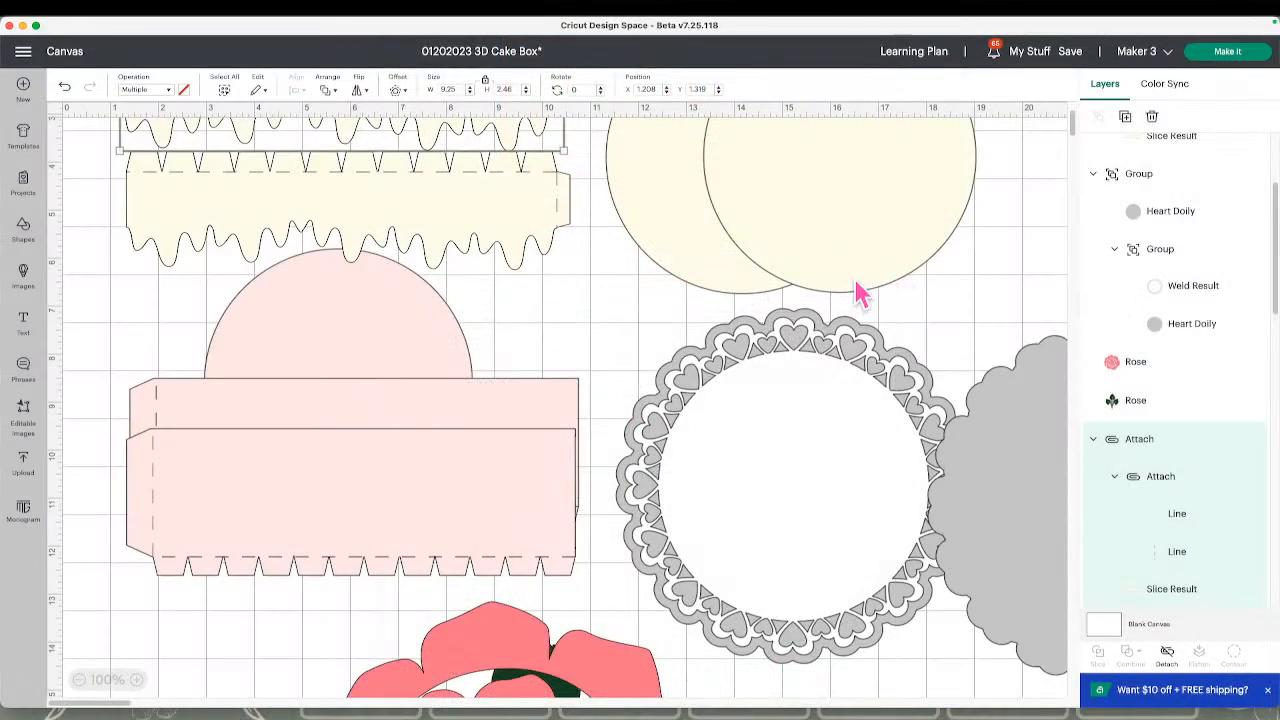
Examine the two cream drip strips, the pink box pieces and the rose further down the canvas
click(543, 247)
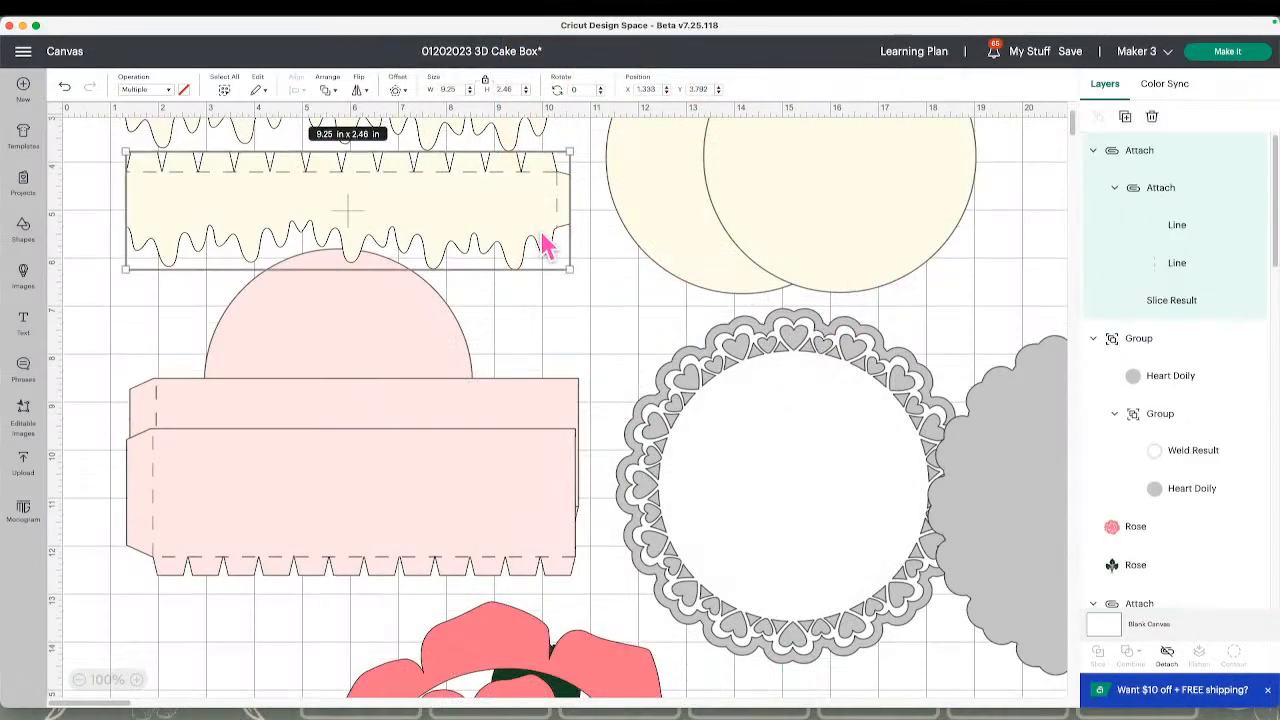
scroll(545, 245, up, 3)
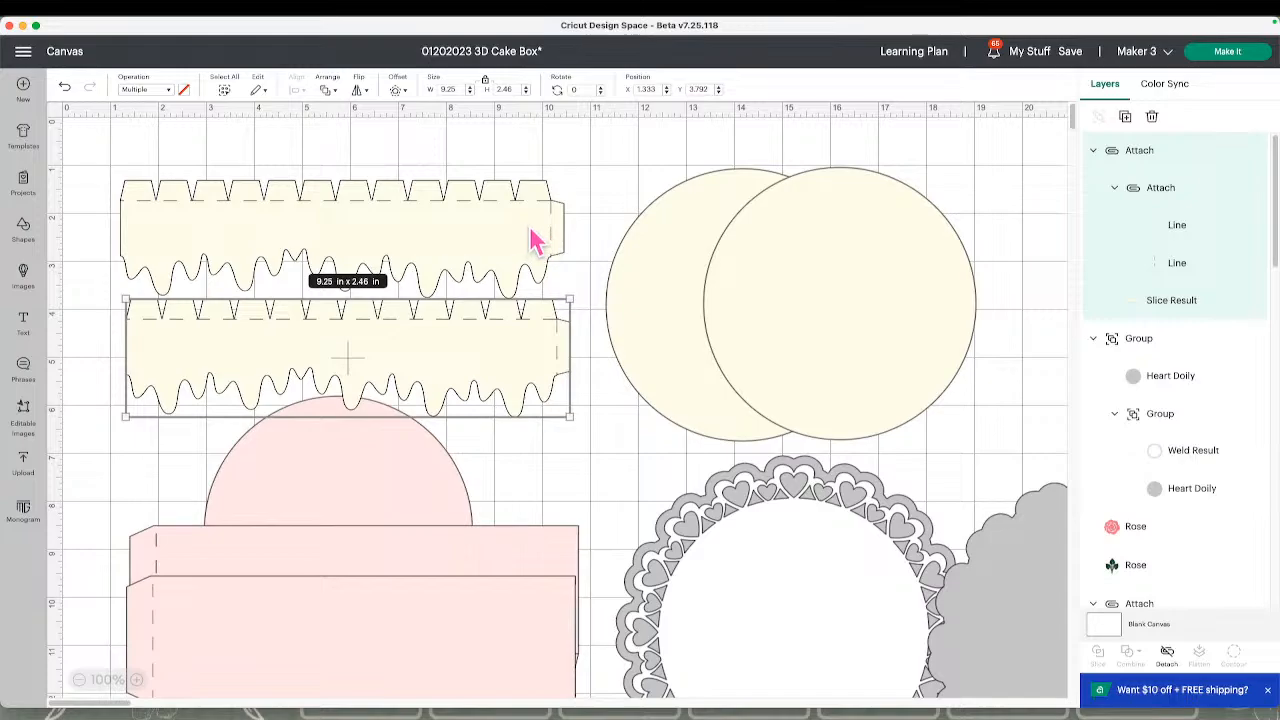
click(530, 248)
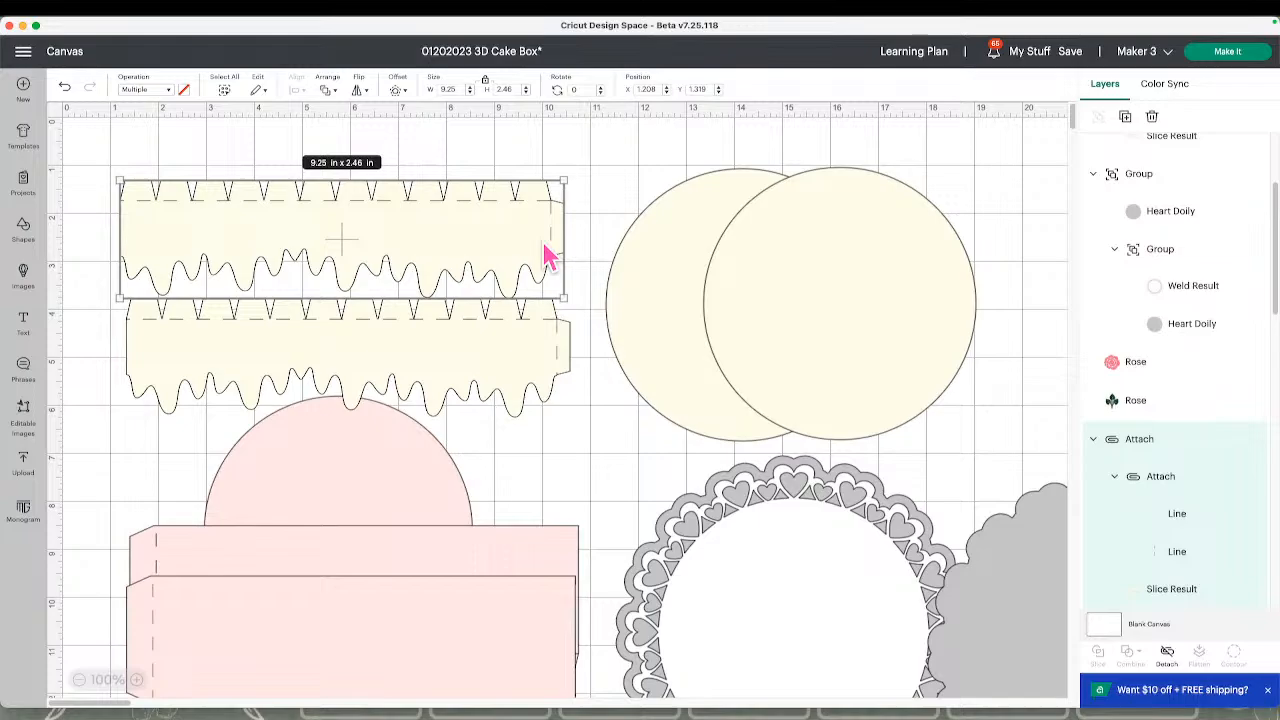
scroll(458, 345, down, 5)
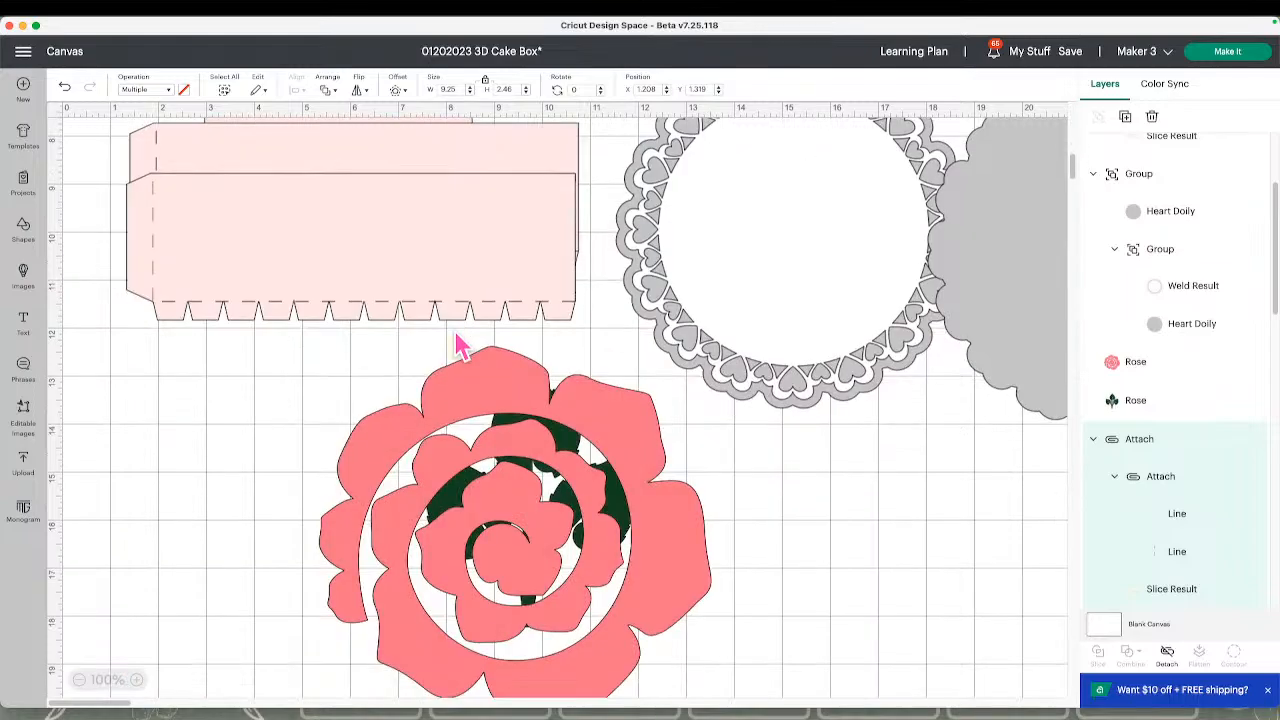
scroll(457, 350, down, 7)
scroll(451, 371, up, 2)
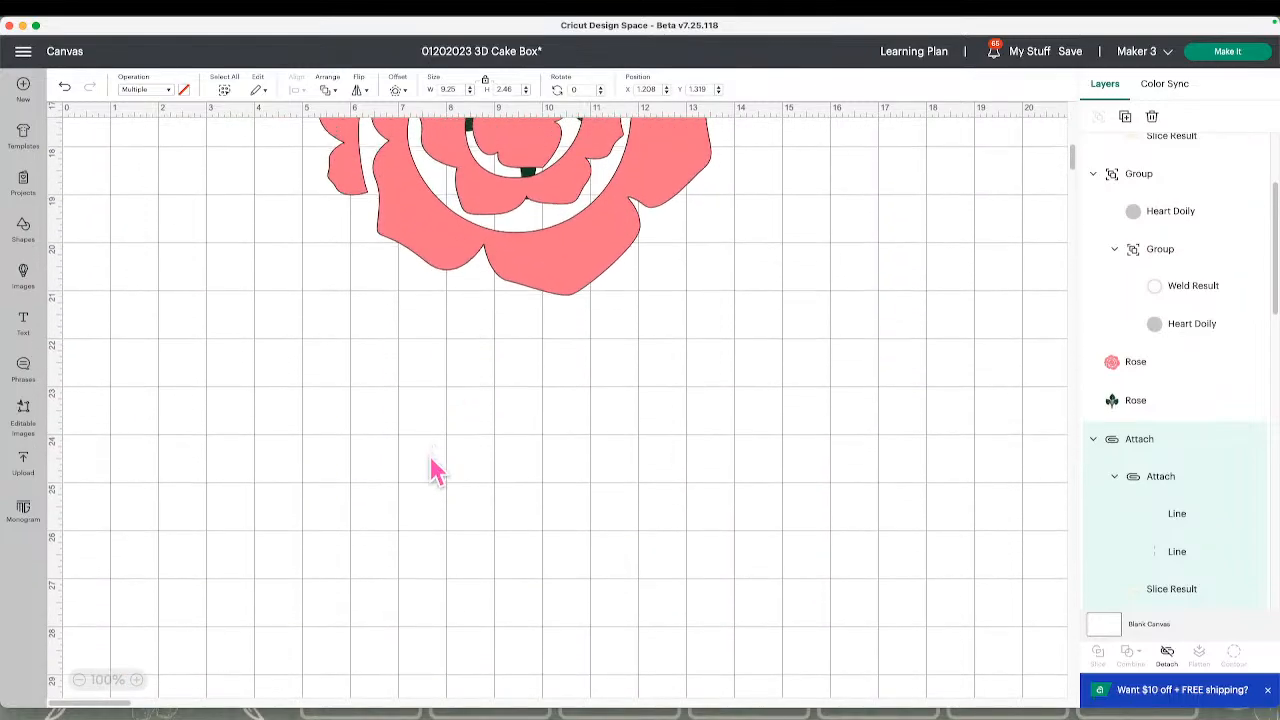
scroll(430, 460, up, 3)
scroll(414, 492, up, 3)
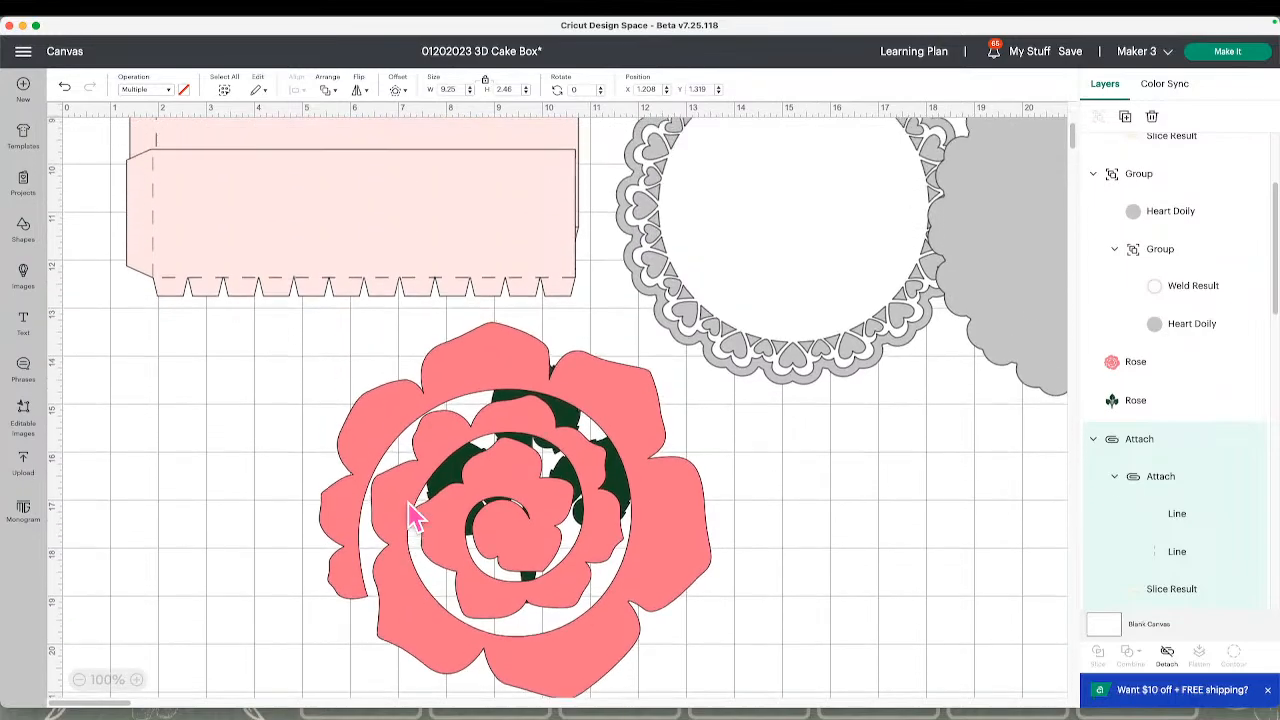
Set the front pink tabbed strip to Print Then Cut, try to make the project, and undo the operation change
click(462, 316)
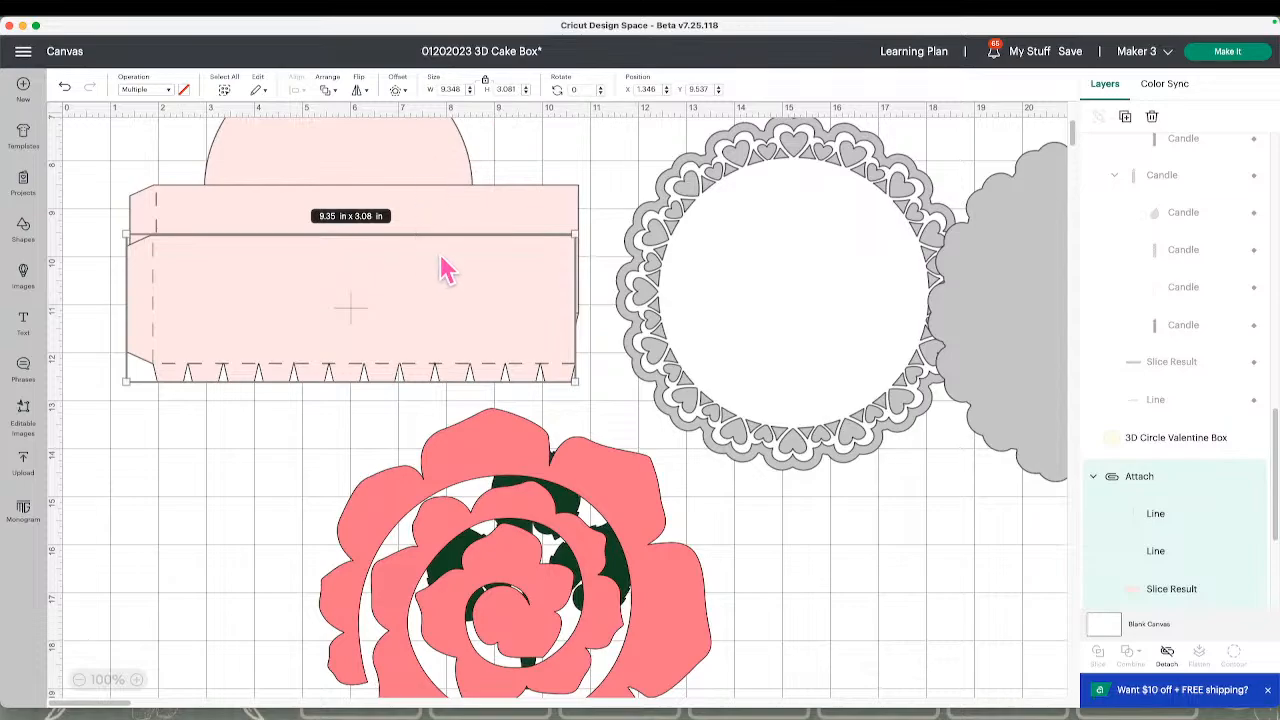
click(168, 90)
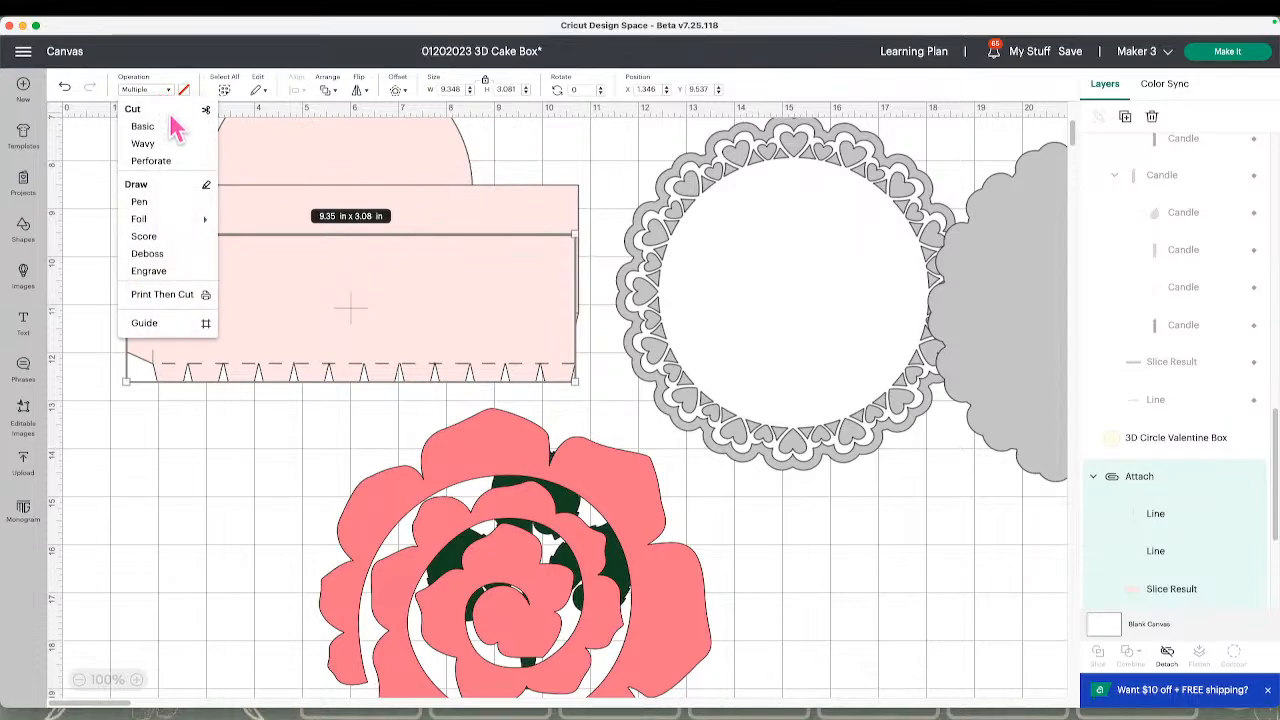
click(162, 294)
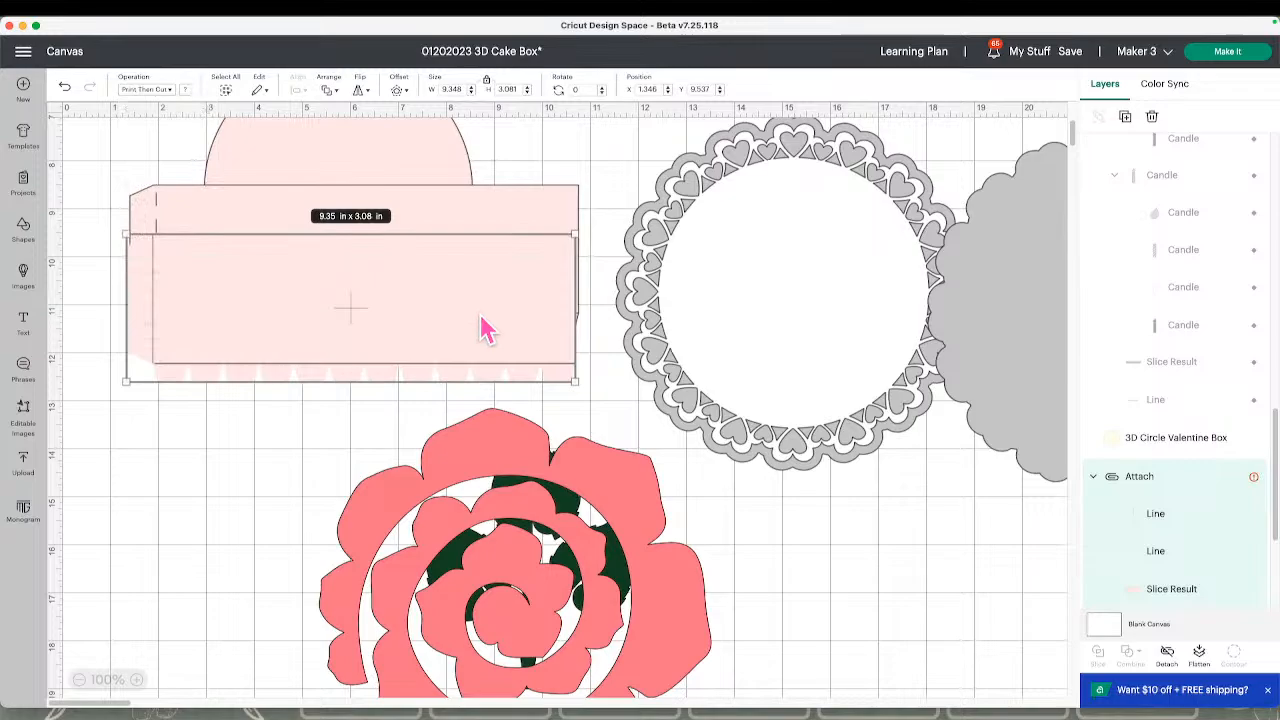
click(1210, 54)
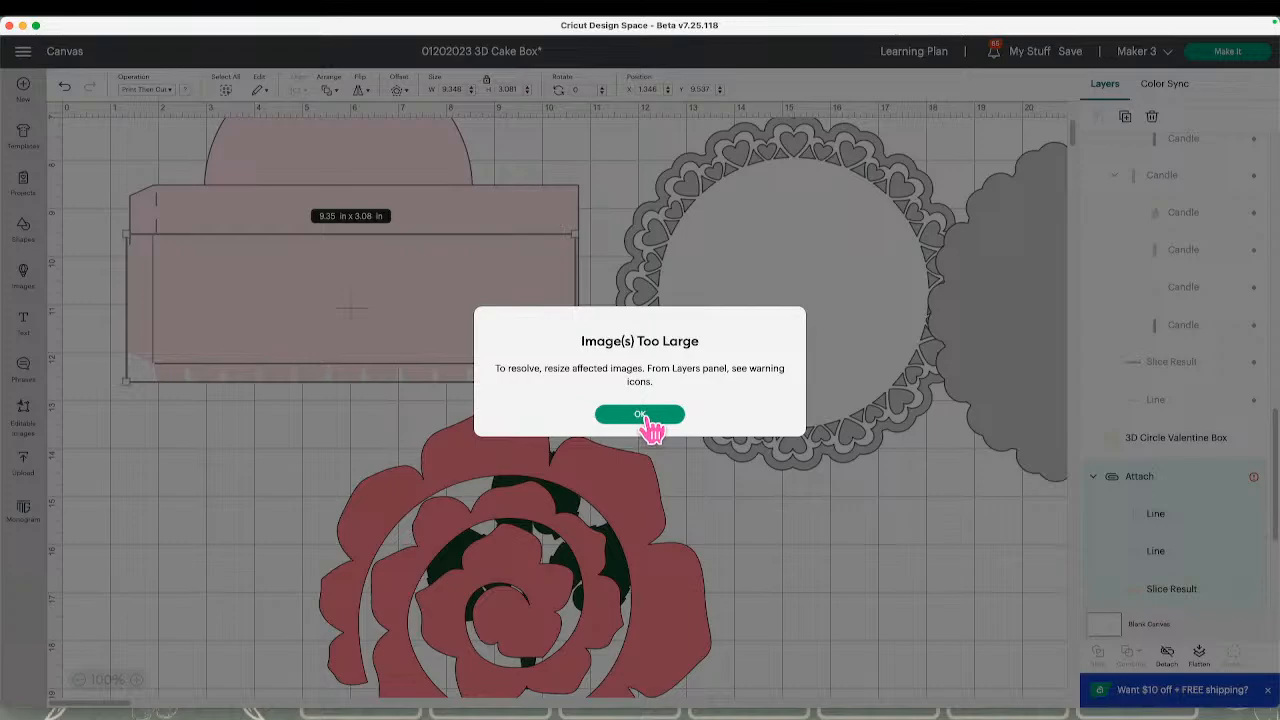
click(640, 415)
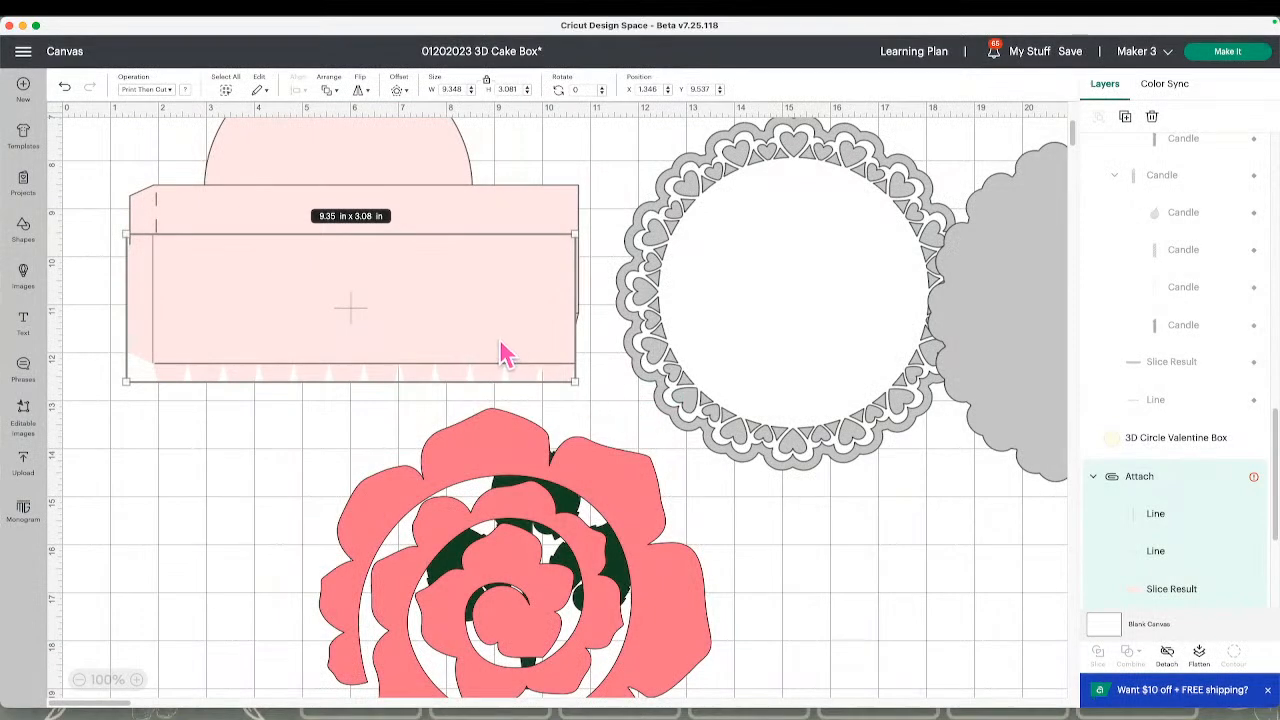
click(66, 88)
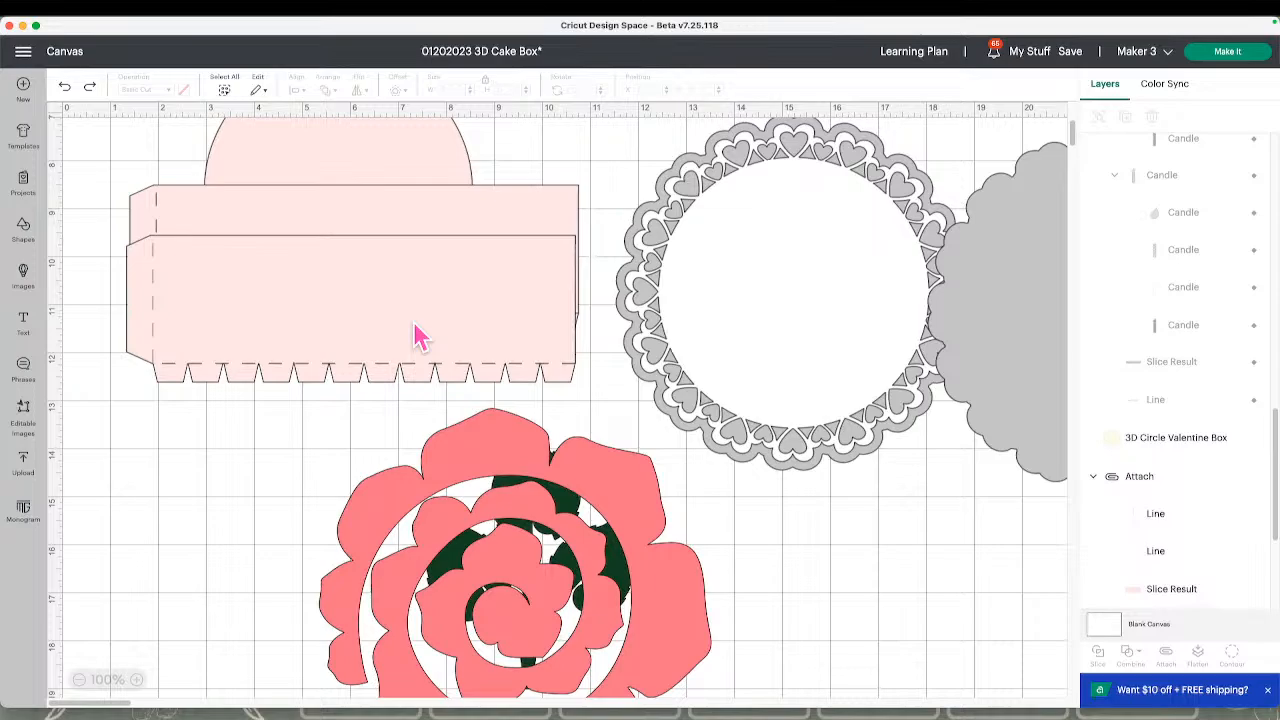
Move the front pink tabbed strip to about X 1.87, Y 10.07 in and add a square shape to the canvas
drag(420, 338, 457, 363)
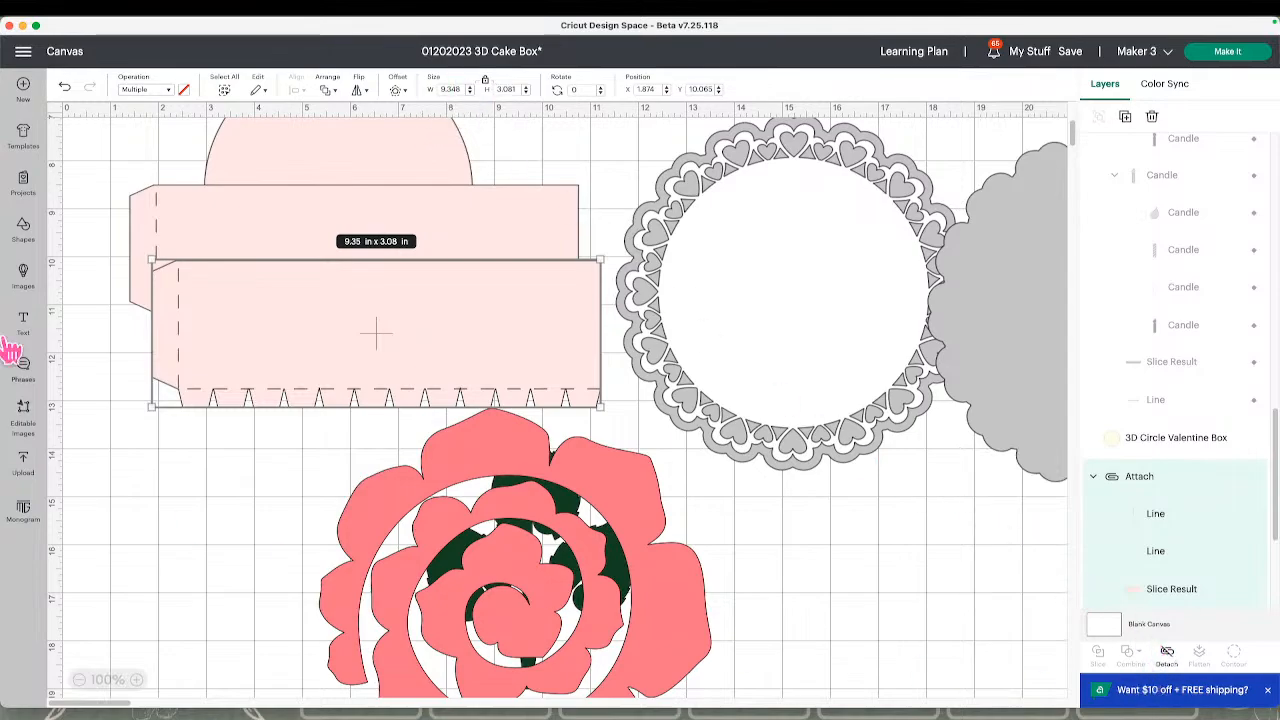
click(24, 232)
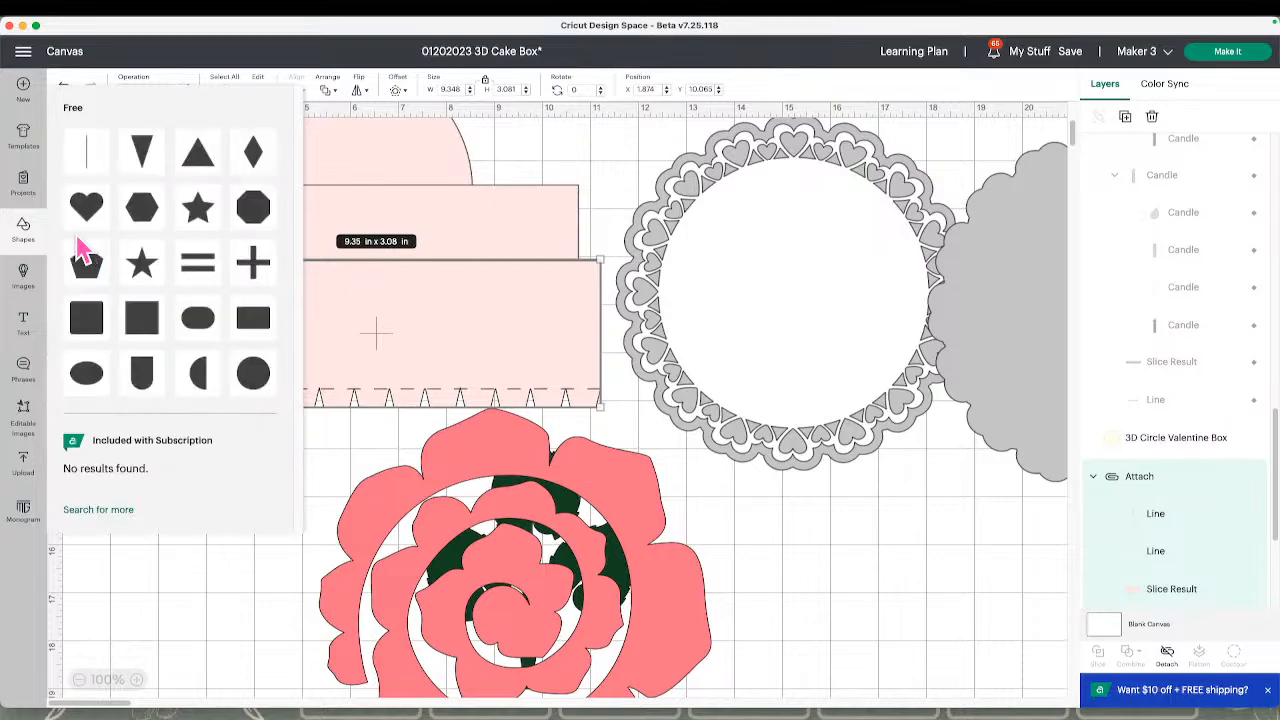
click(139, 309)
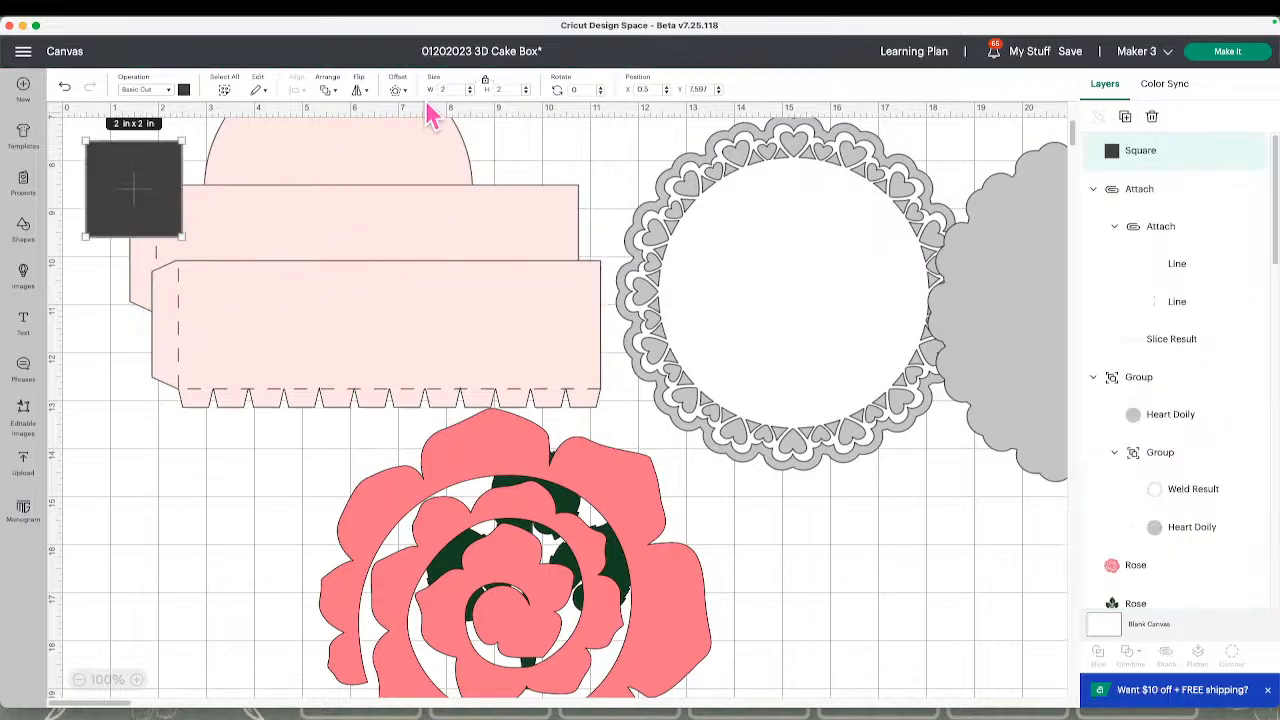
Unlock the square's proportions and stretch it into a tall bar of about 1.15 × 5.97 in
click(485, 80)
drag(184, 236, 143, 427)
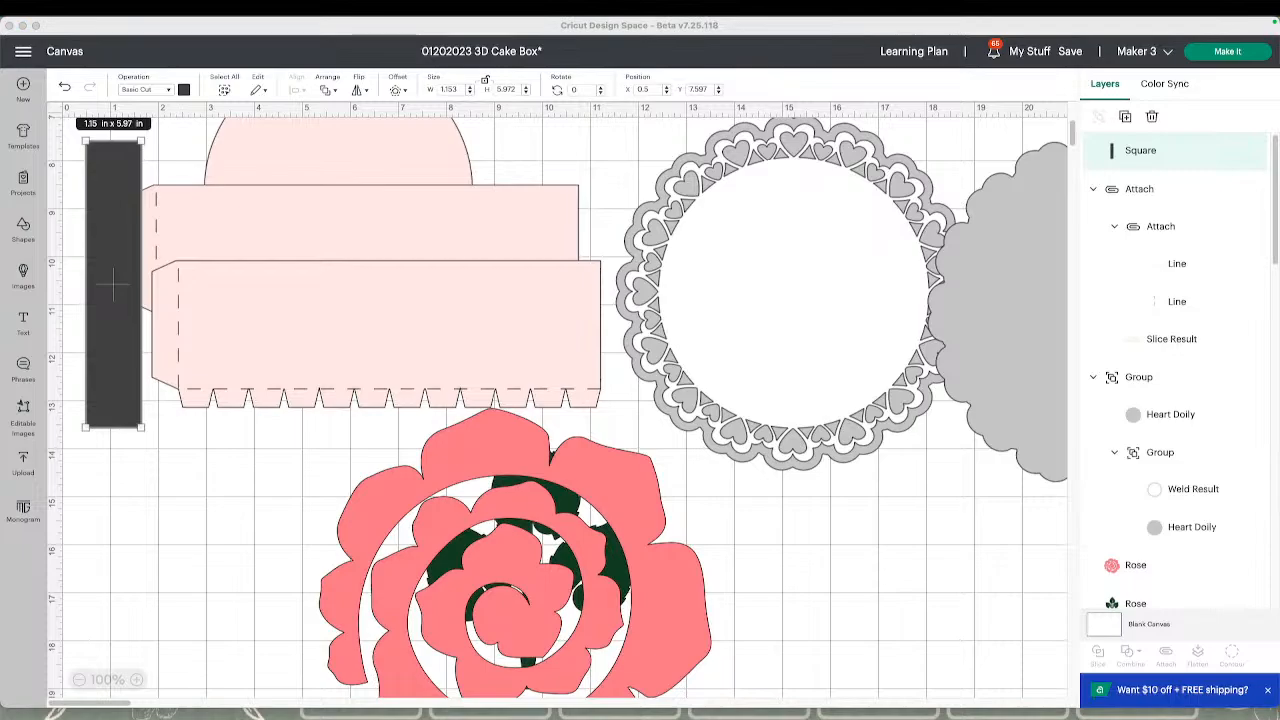
Switch to the calculator and subtract 9.25 from the front pink tabbed strip's width of 9.348 in
drag(586, 206, 649, 206)
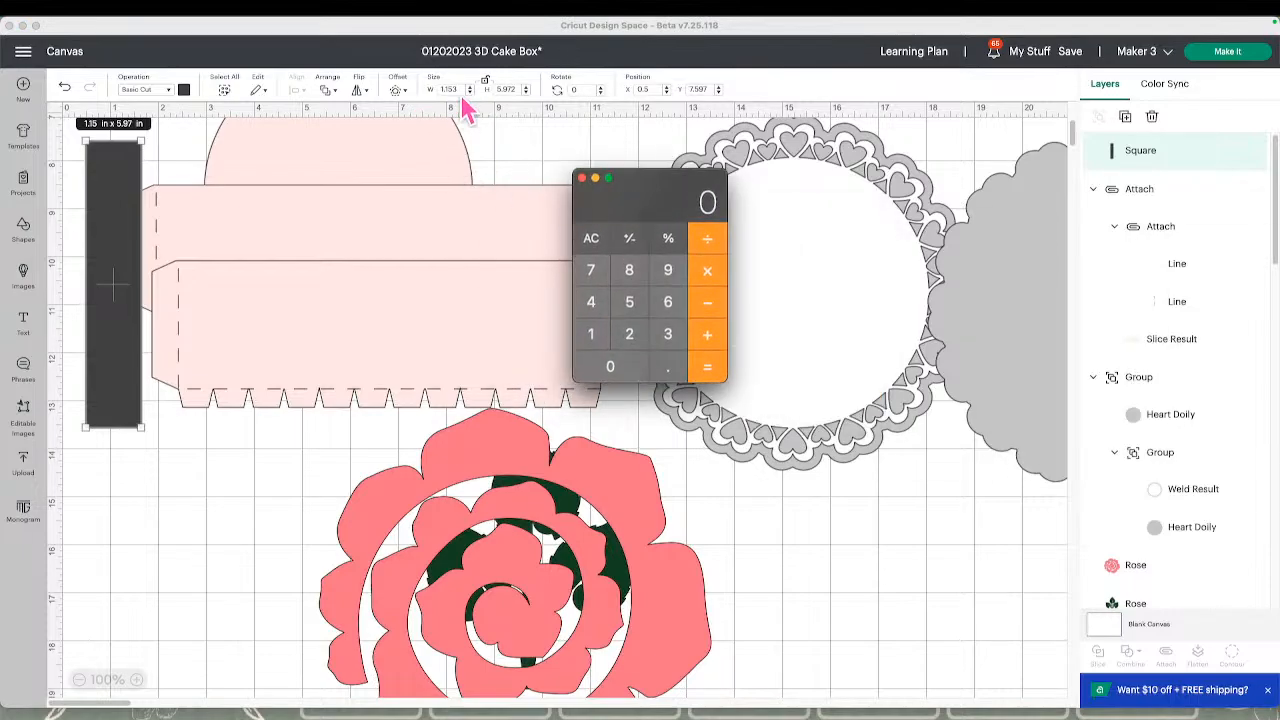
click(668, 272)
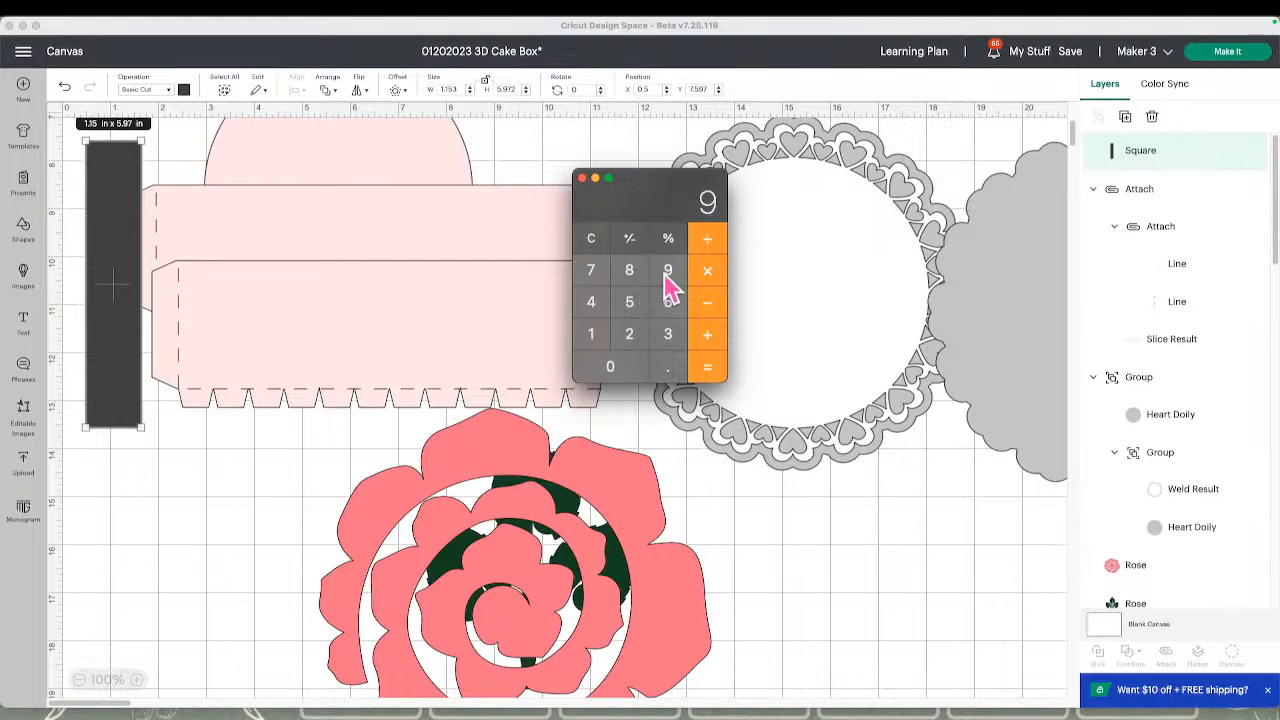
click(668, 364)
click(354, 298)
click(363, 305)
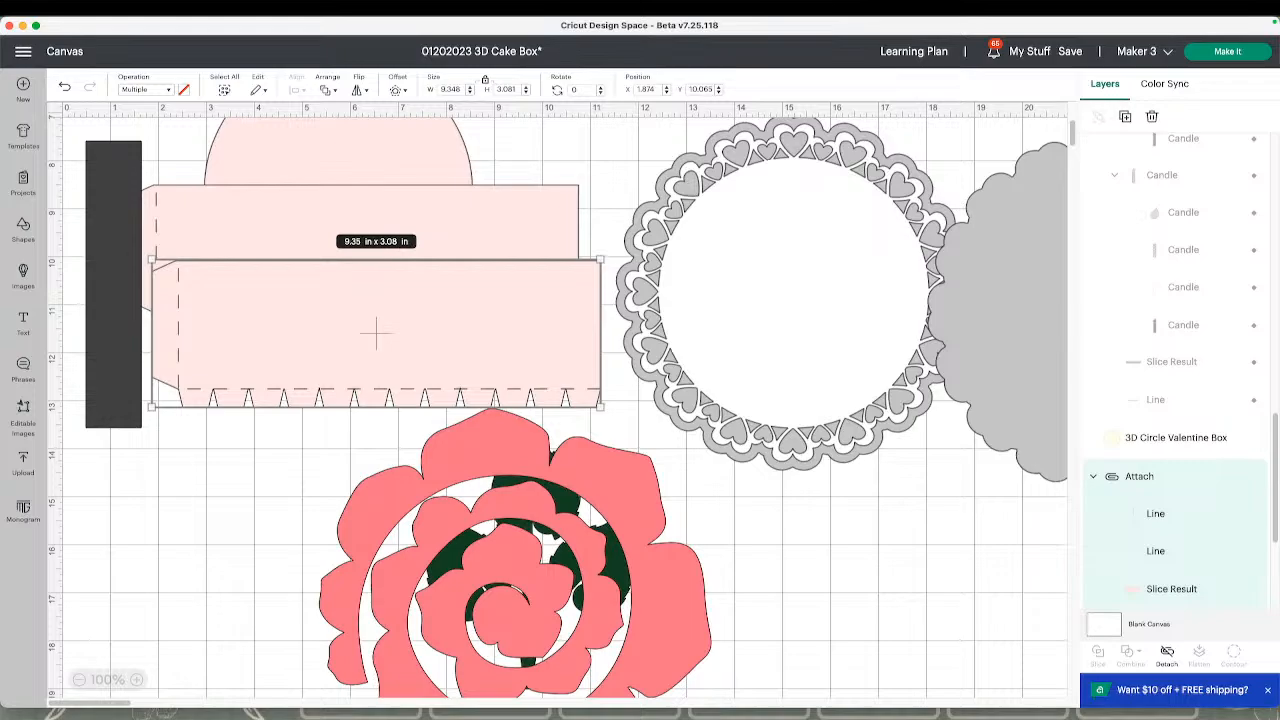
key(super+Tab)
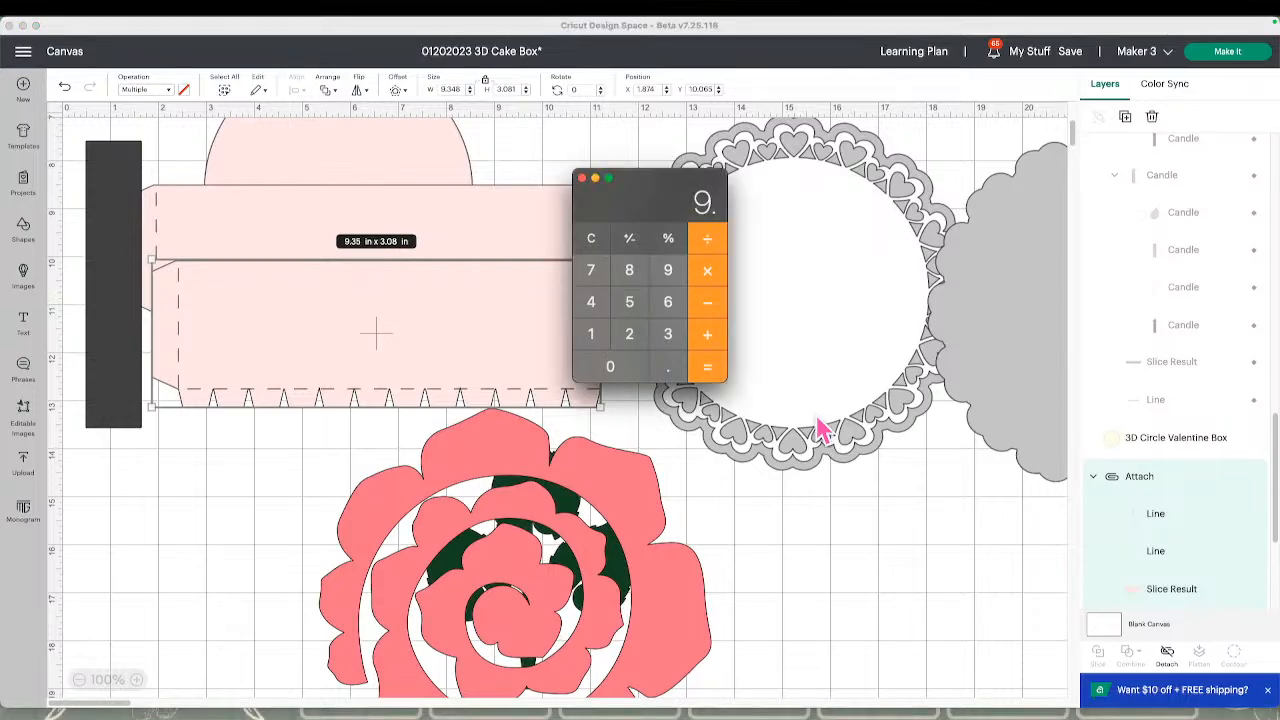
click(668, 340)
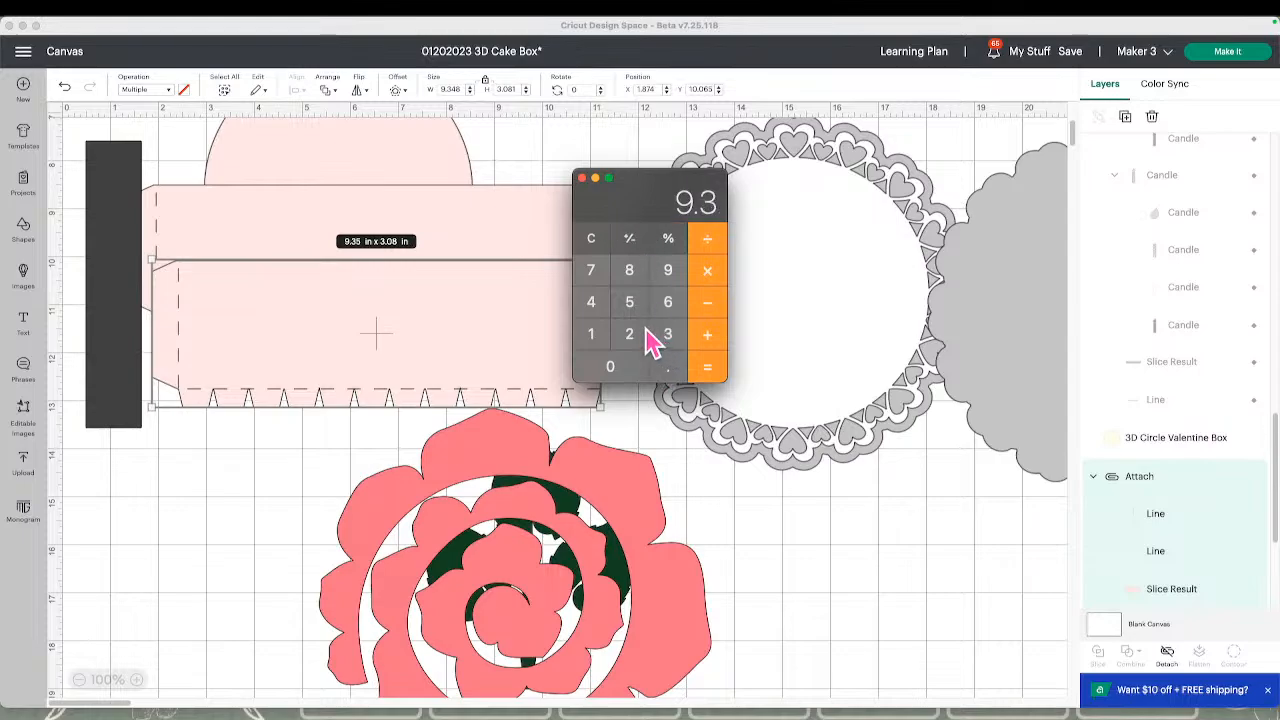
click(593, 305)
click(626, 282)
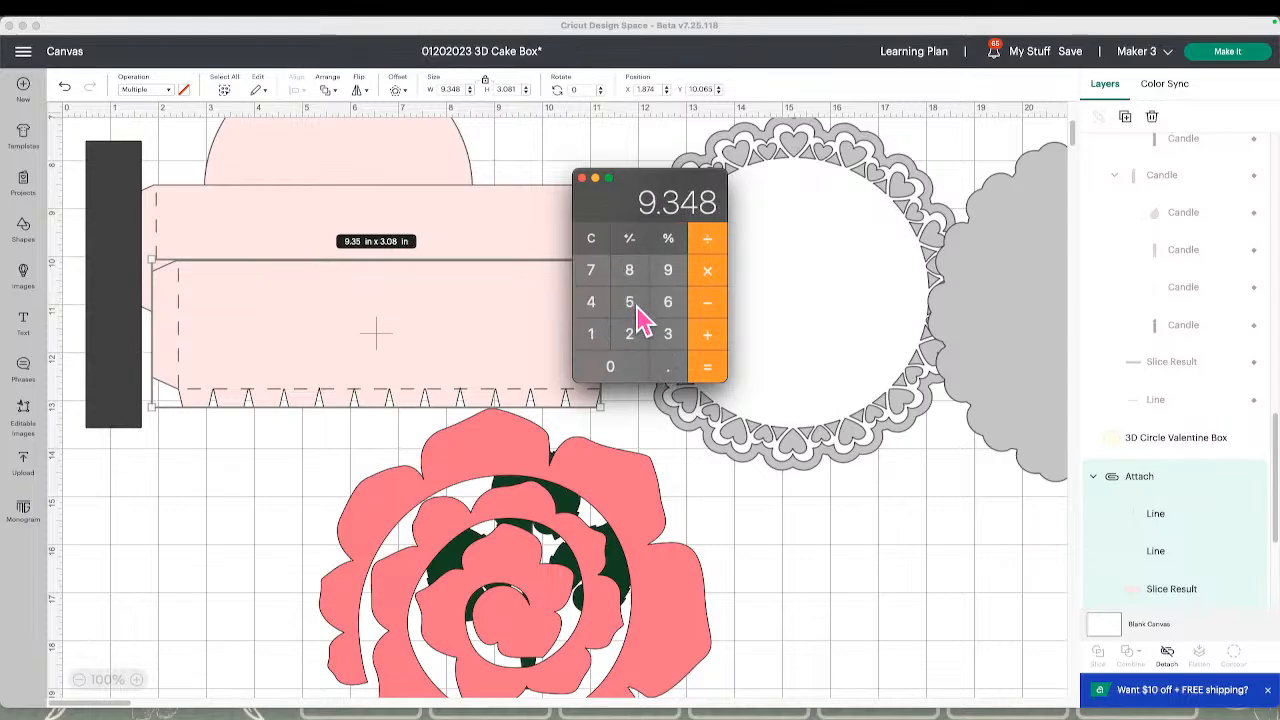
click(704, 305)
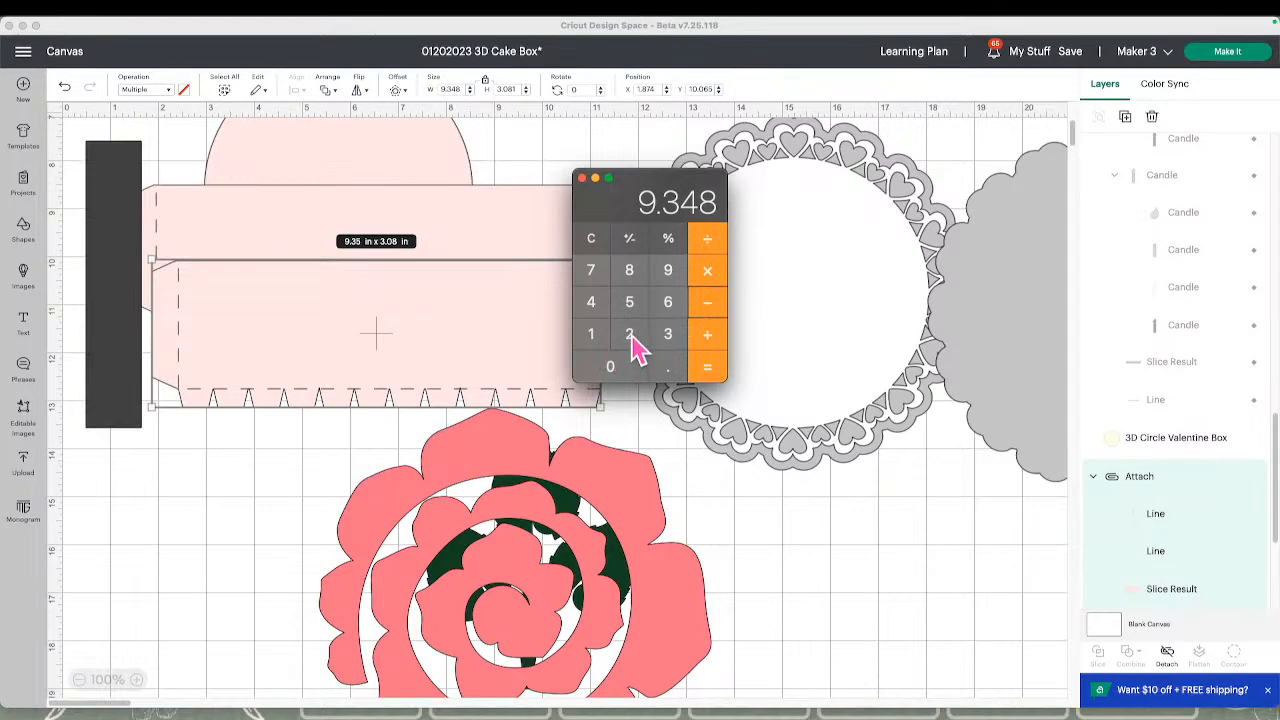
click(669, 276)
click(670, 367)
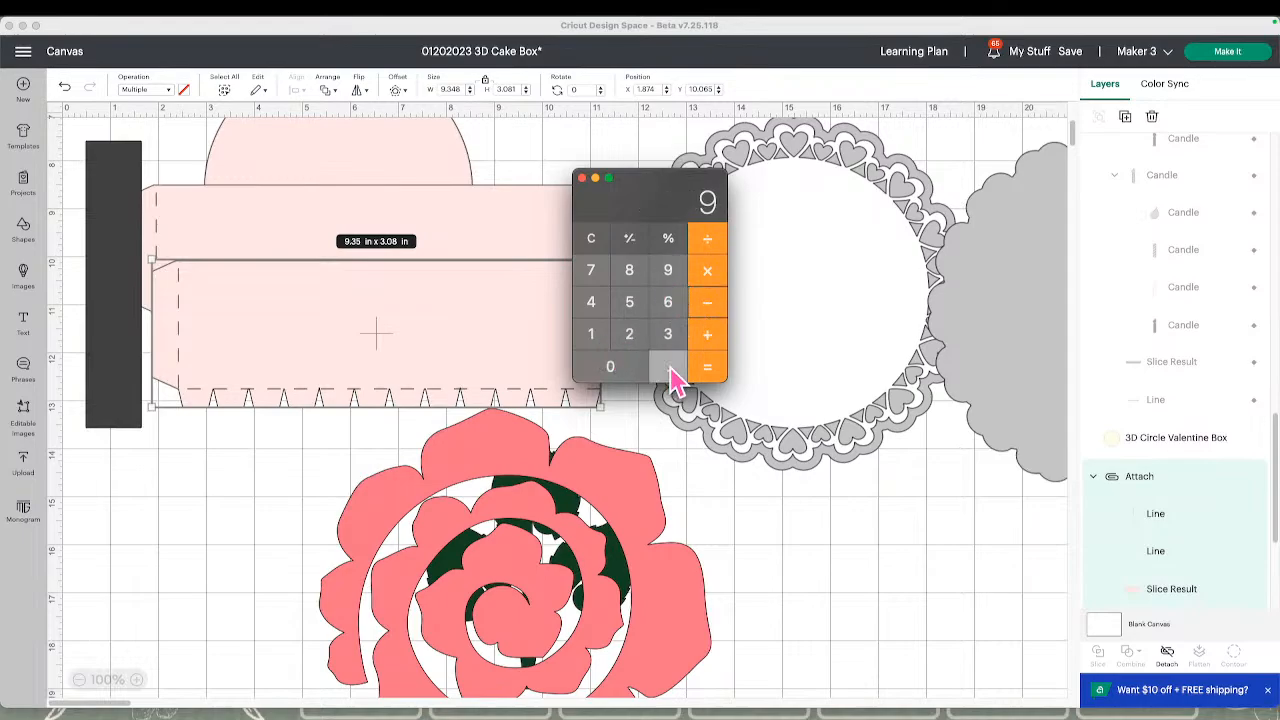
click(627, 333)
click(629, 310)
click(705, 368)
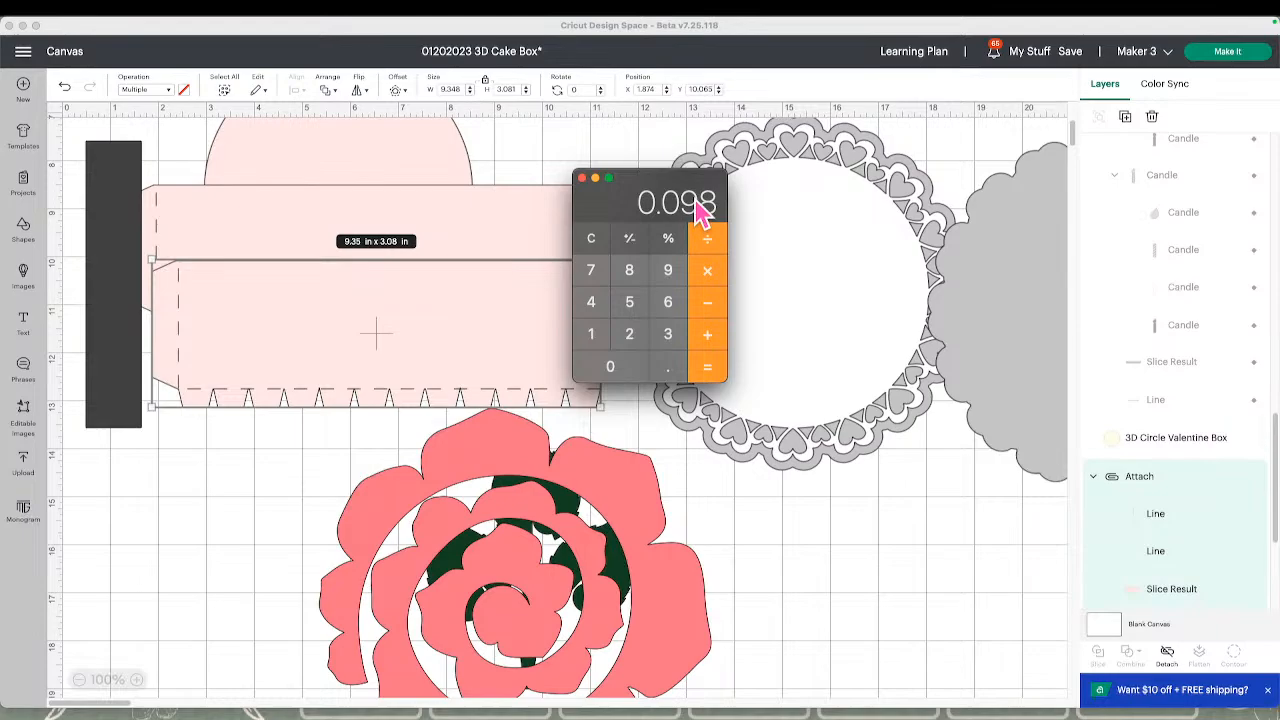
Return to the canvas and set the dark bar's width to 0.098 in
click(137, 194)
click(137, 194)
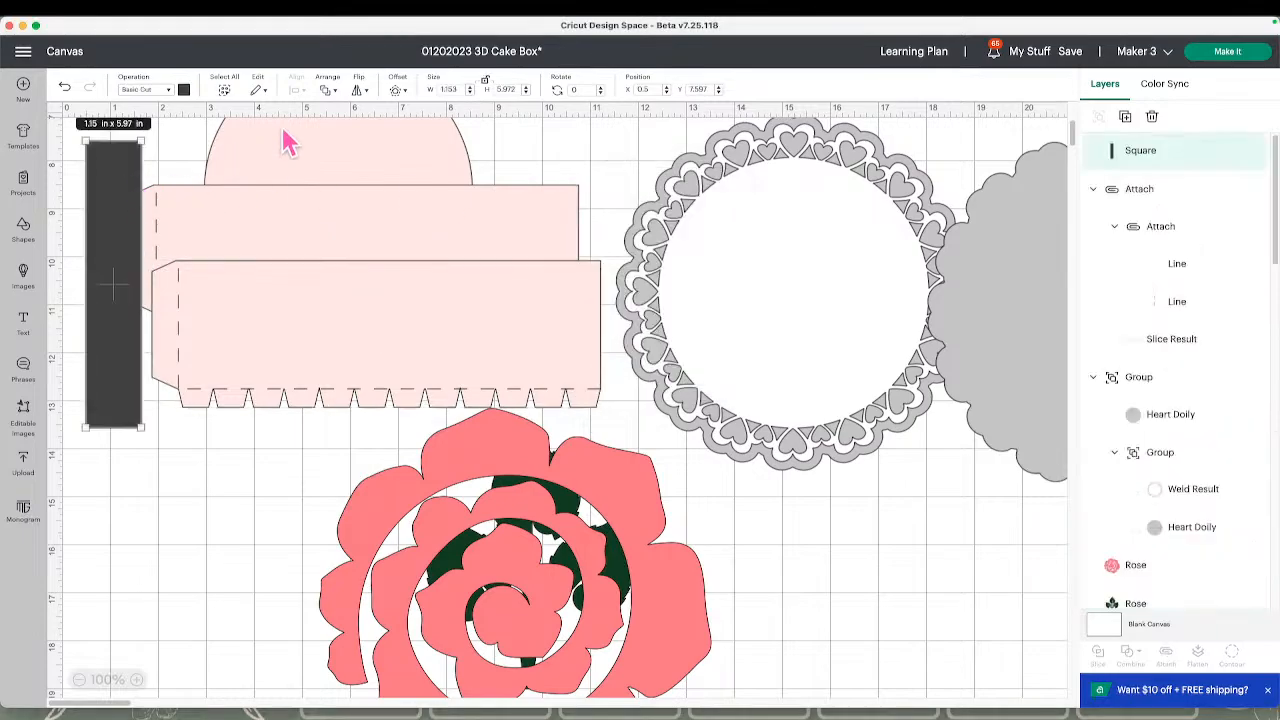
click(455, 89)
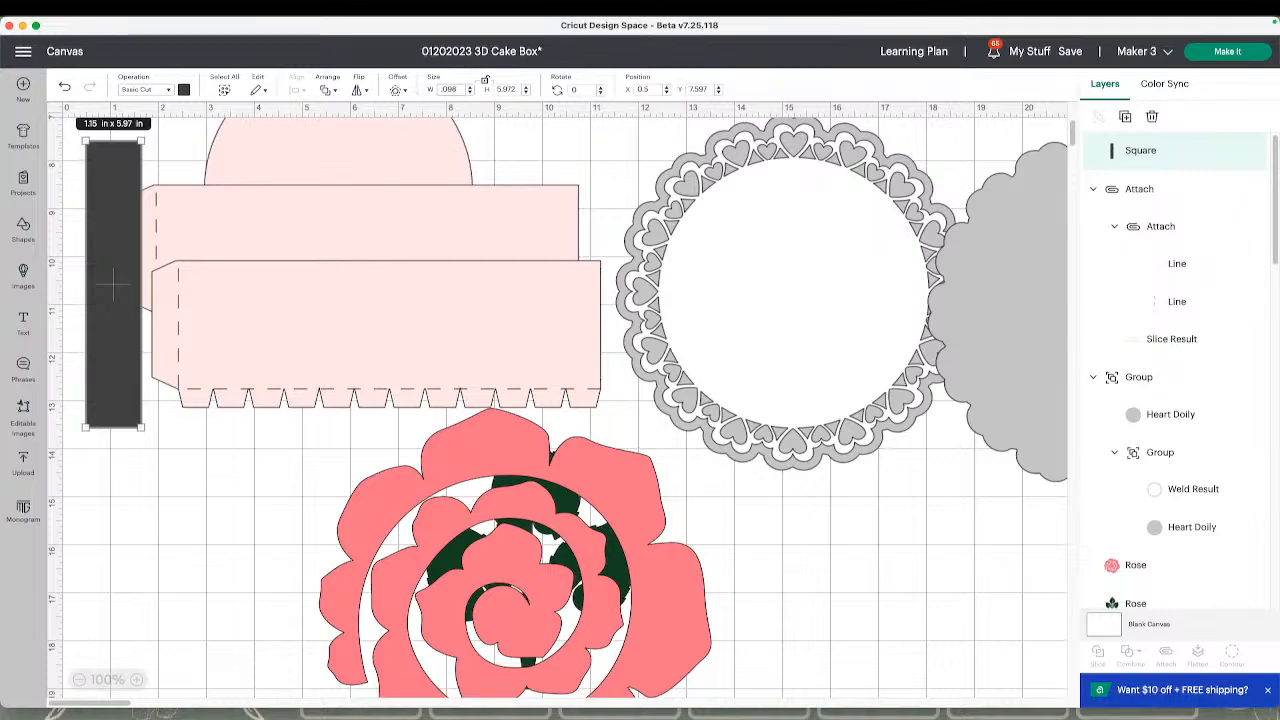
key(Return)
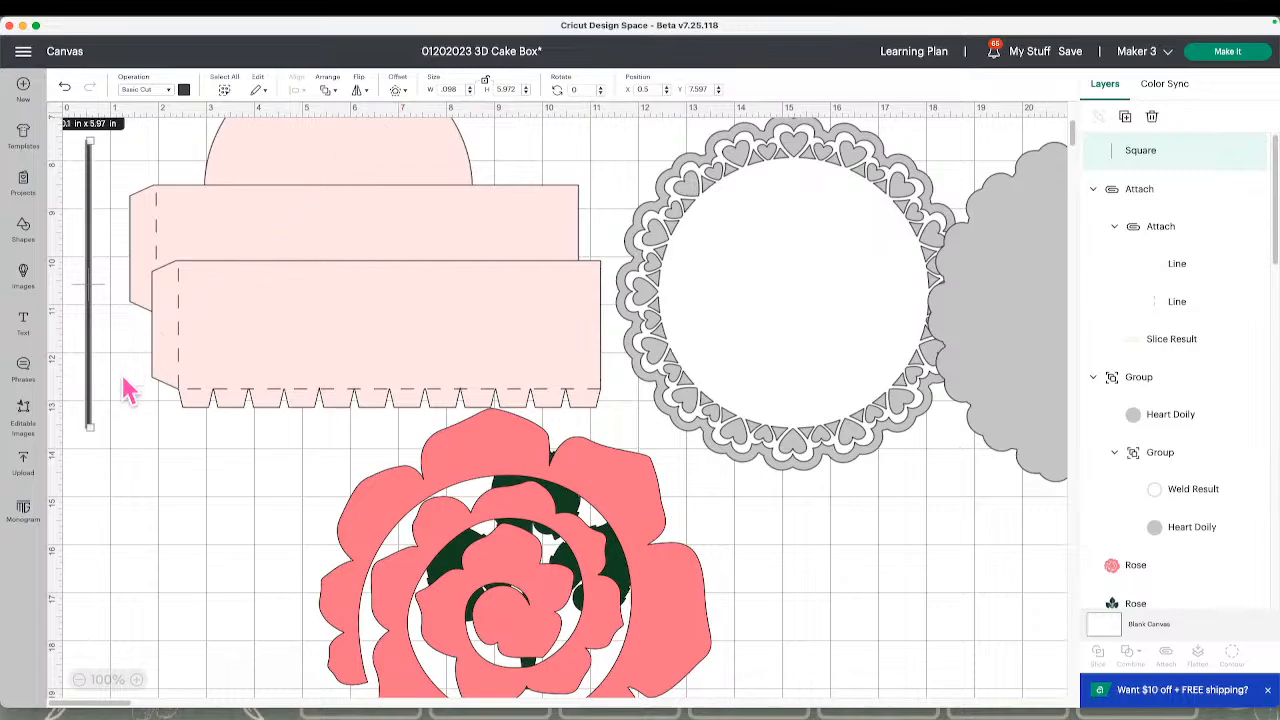
Move the front pink tabbed strip down to about X 1.65, Y 12.27 in and shift the rose clear of it
click(220, 387)
drag(220, 387, 209, 493)
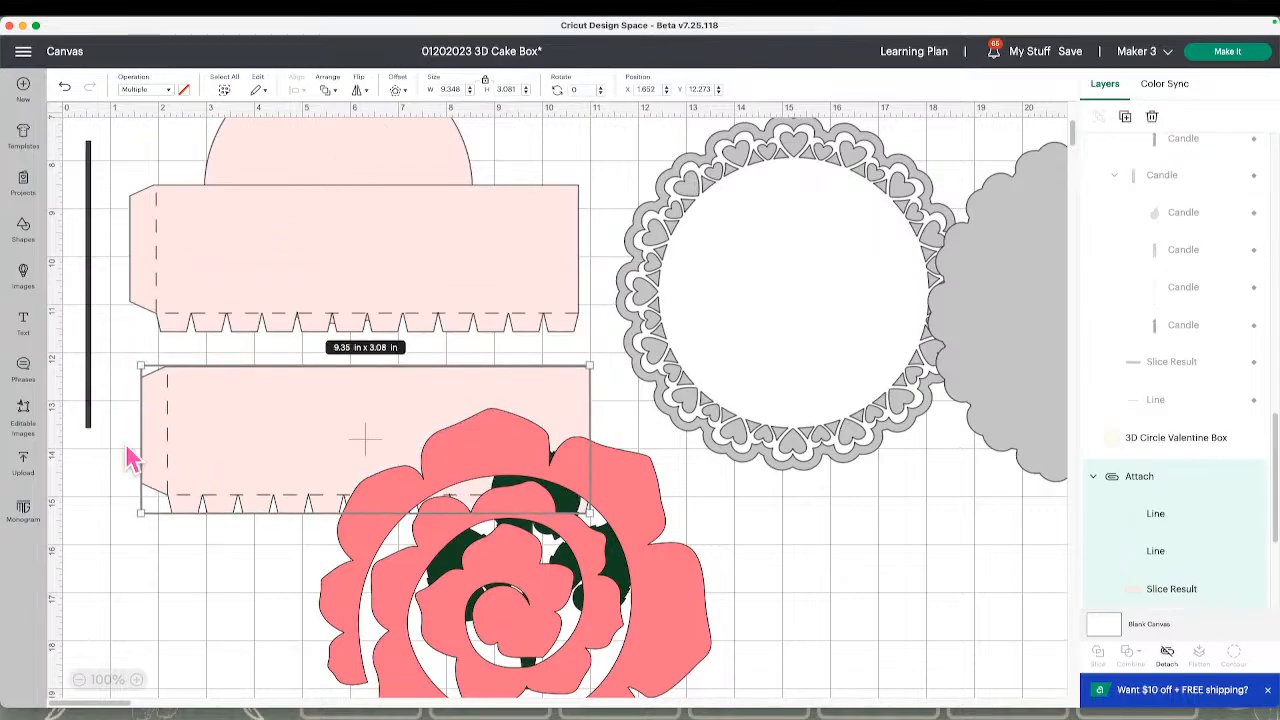
drag(430, 565, 791, 623)
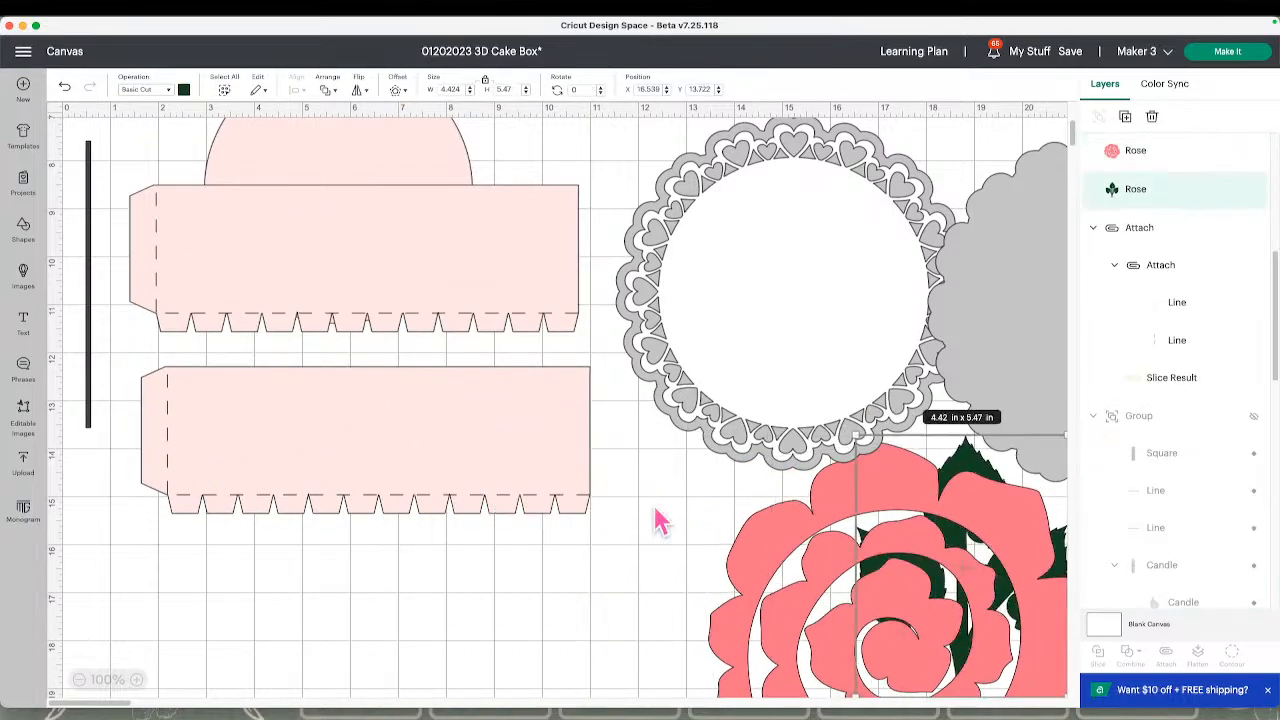
Detach the lower pink strip's score lines and place the thin bar over its left end at about X 1.82, Y 10.38 in
drag(92, 392, 105, 485)
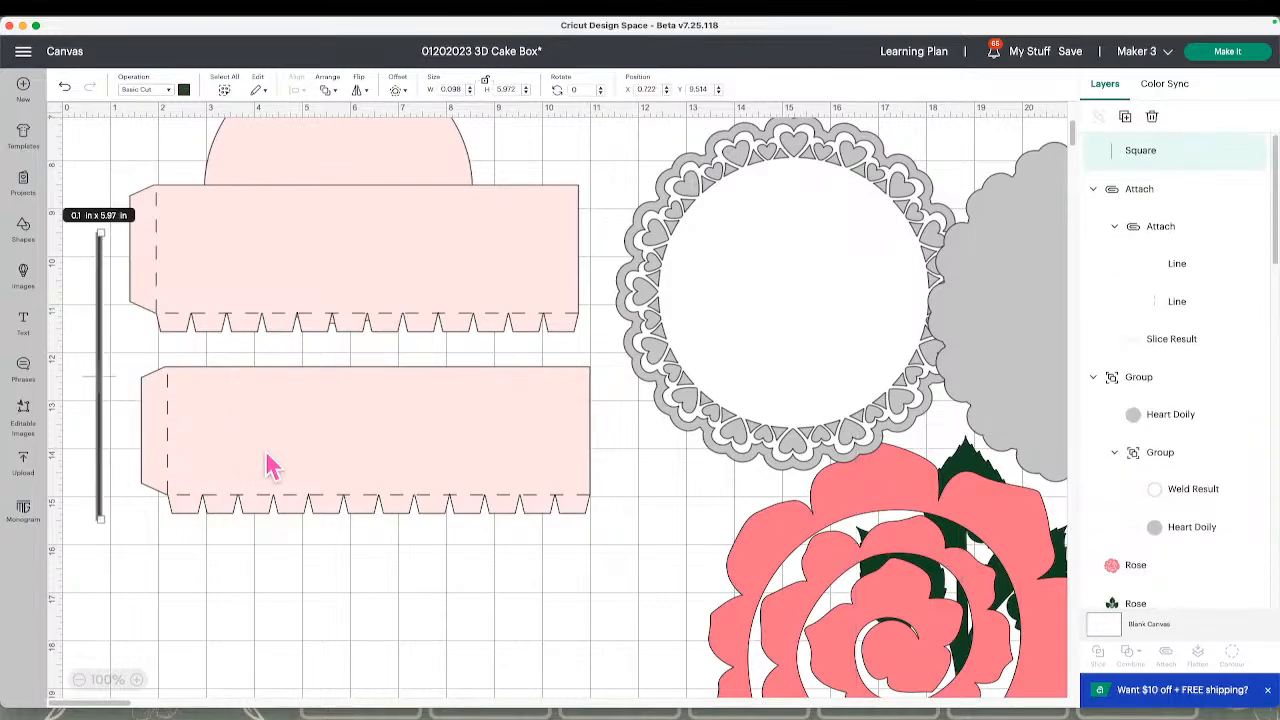
click(271, 463)
click(1168, 657)
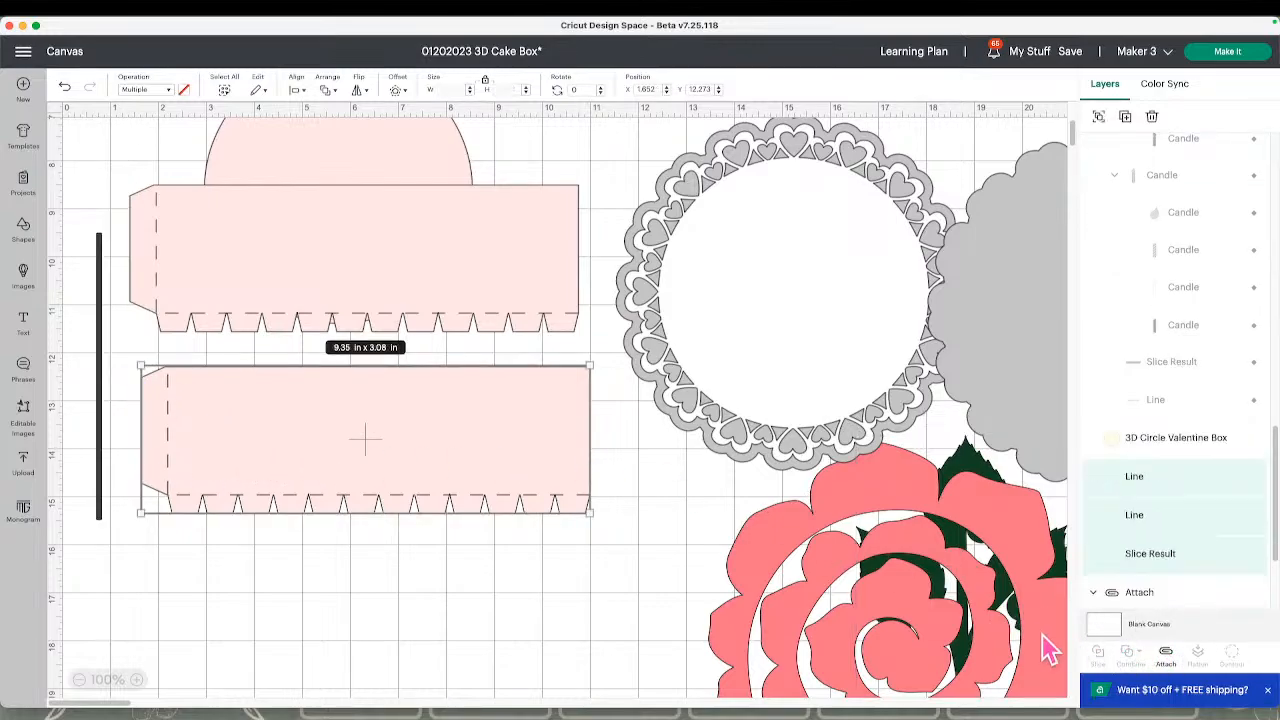
click(566, 605)
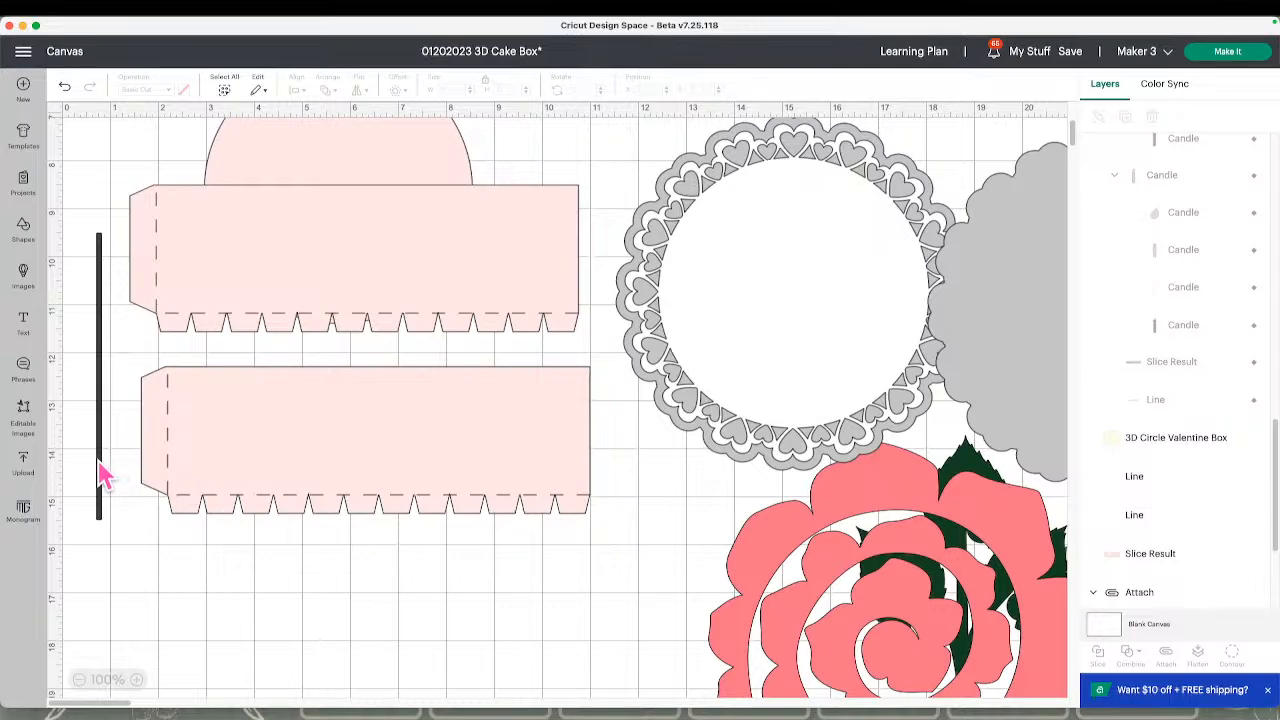
drag(100, 477, 153, 516)
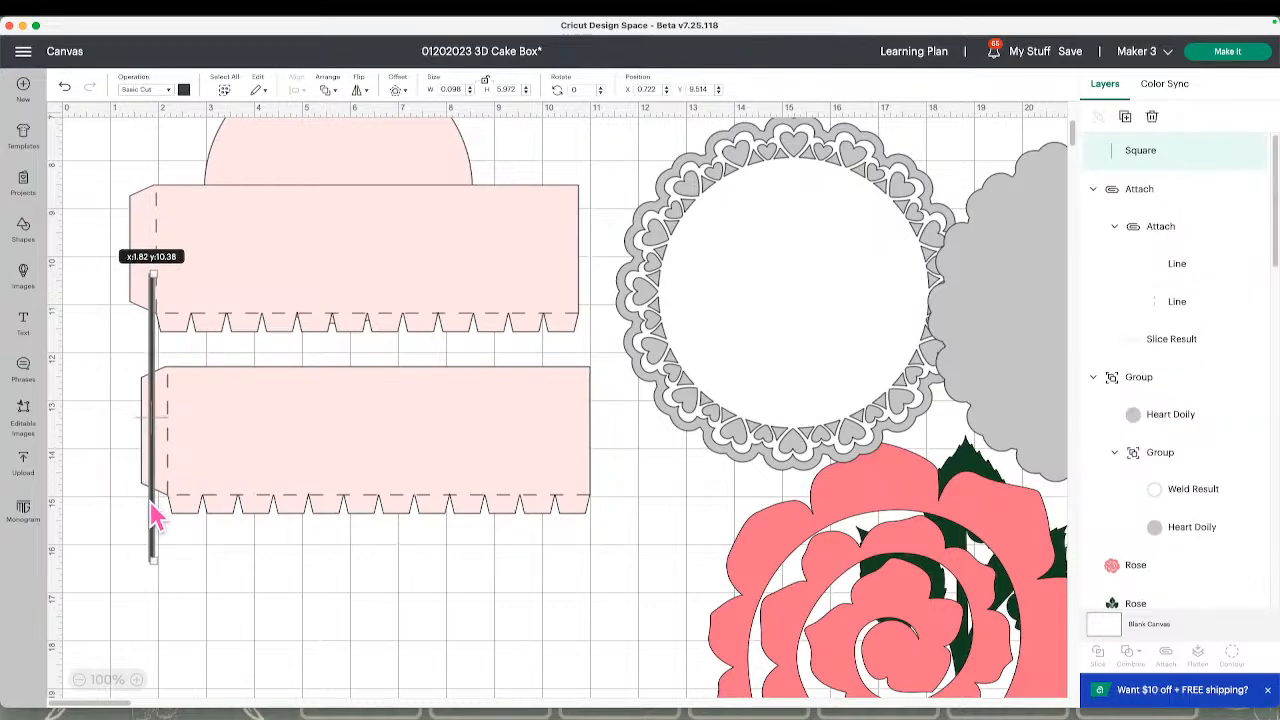
click(272, 610)
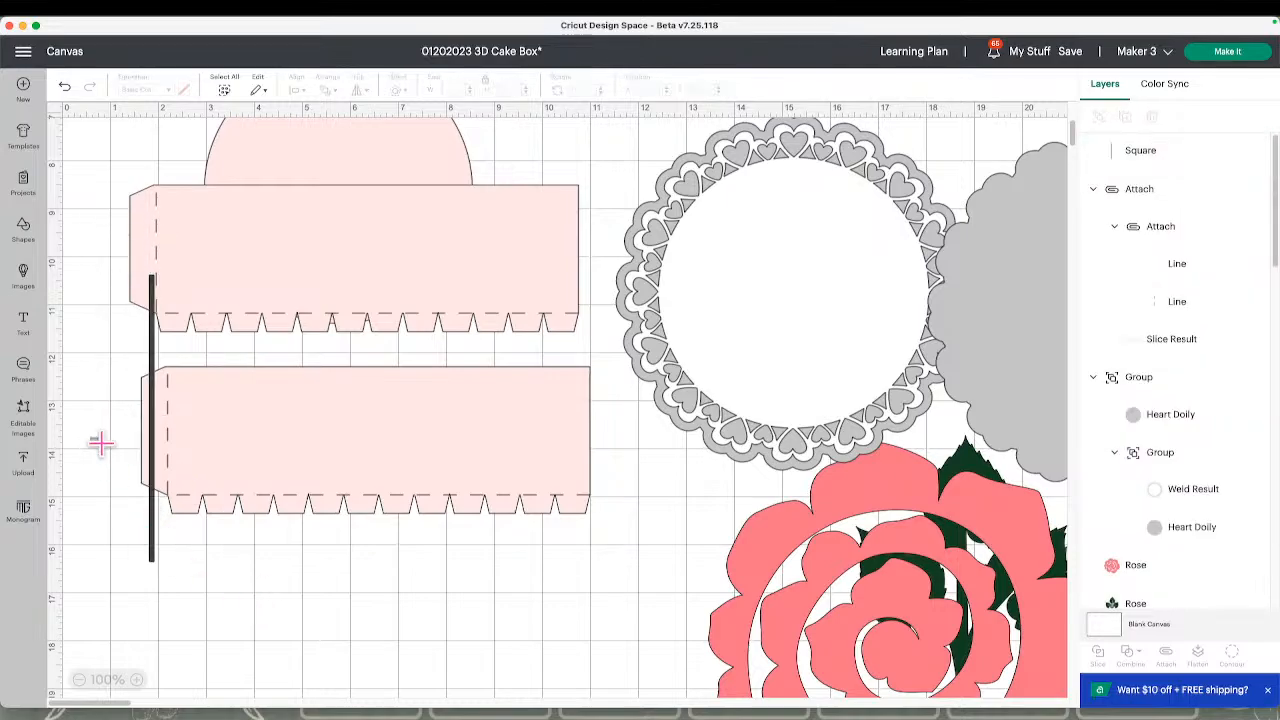
Align the thin bar with the left edge of the lower pink strip and slice the two shapes
drag(92, 440, 175, 505)
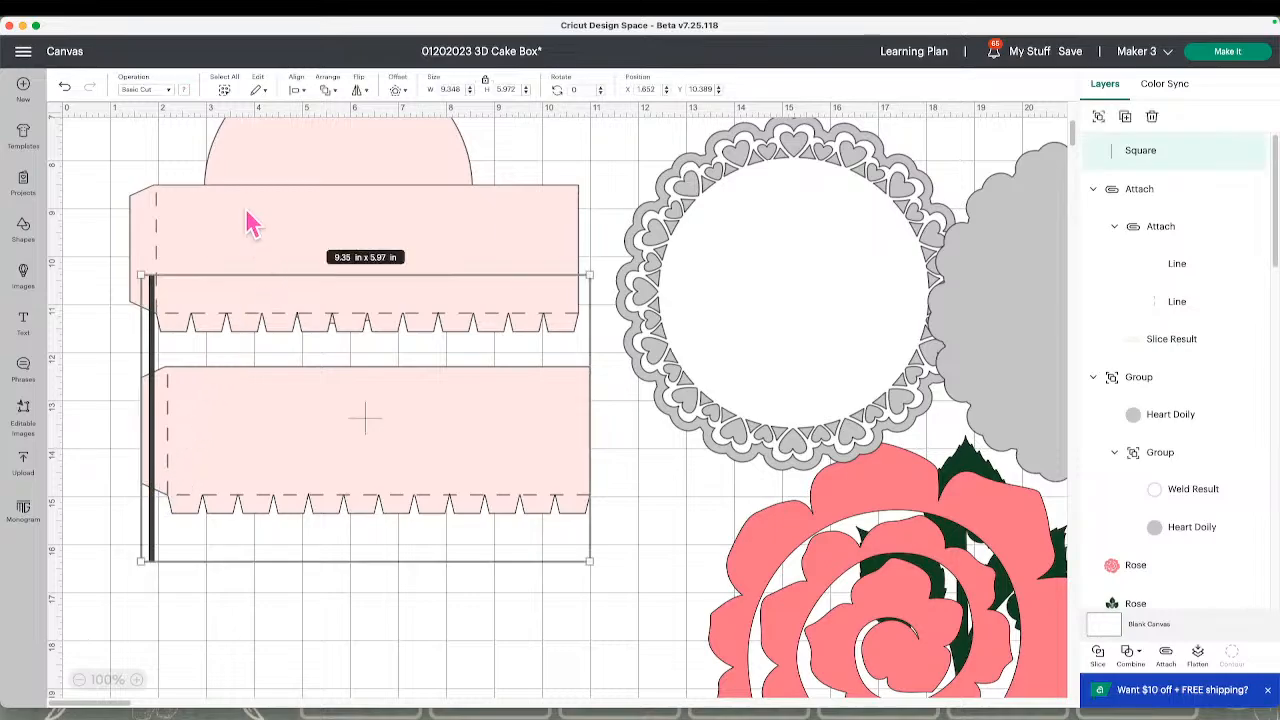
click(299, 90)
click(340, 127)
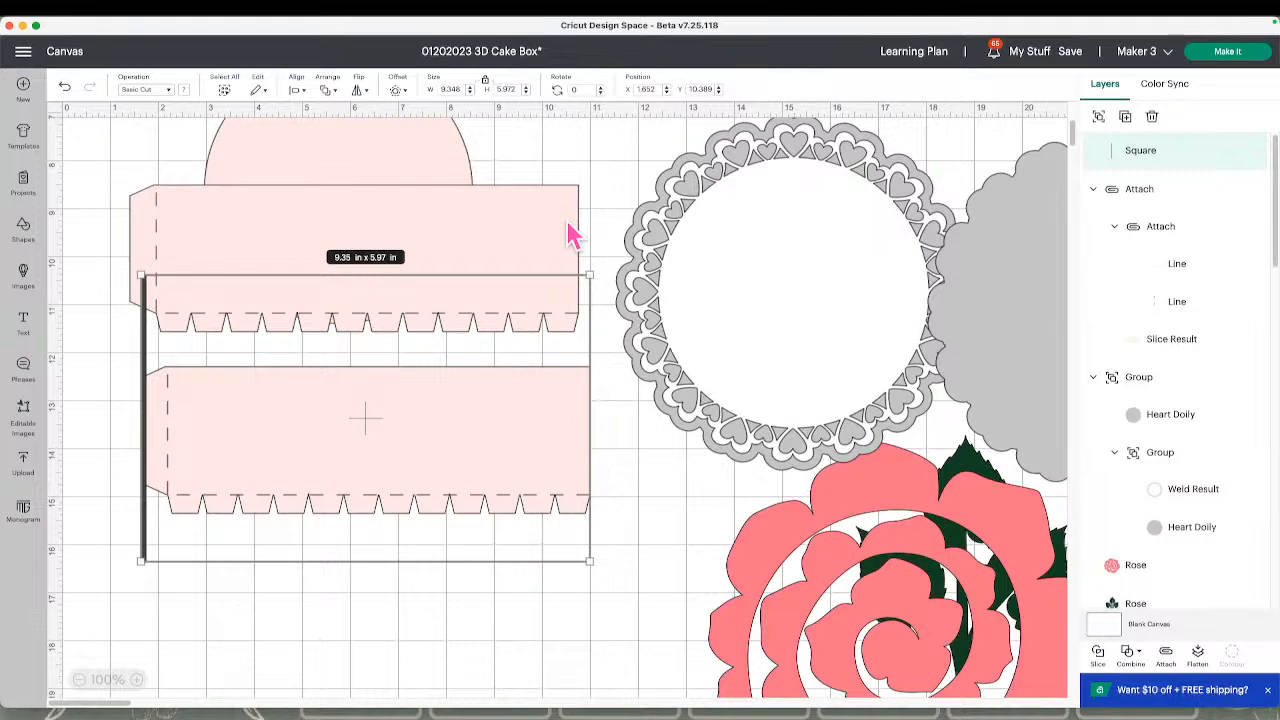
click(1097, 652)
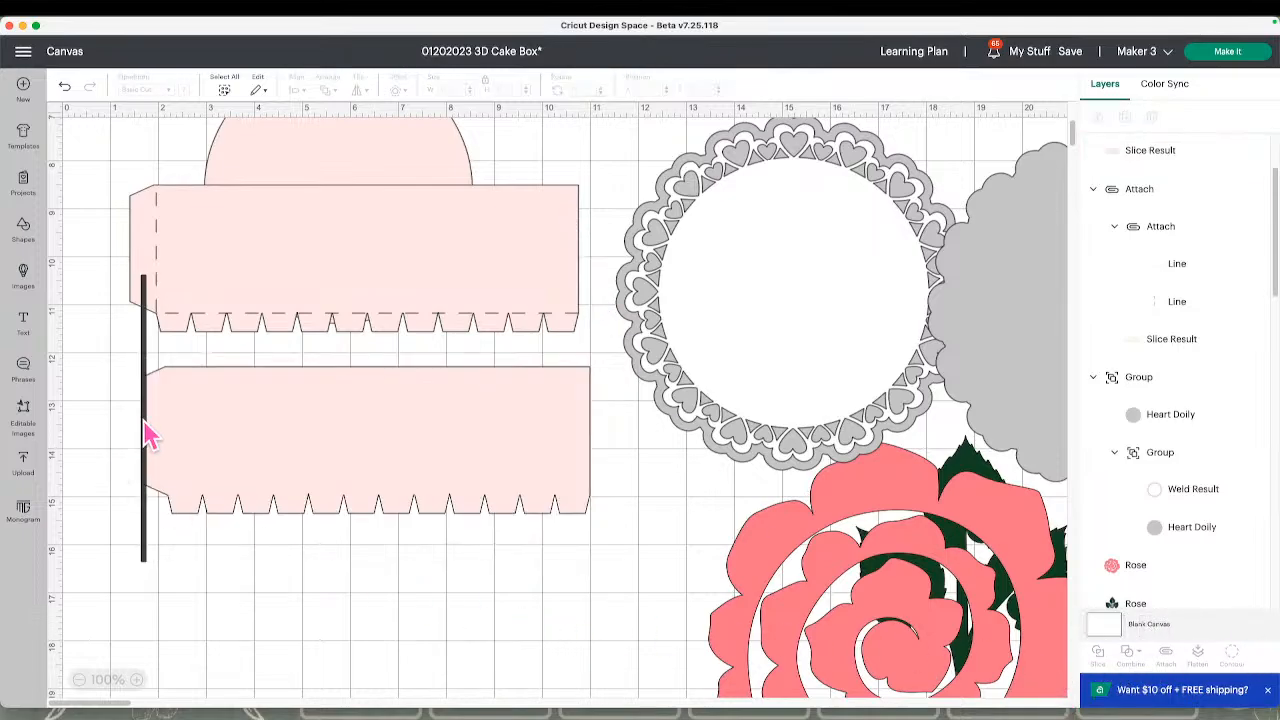
Delete the leftover bar and sliver pieces from the left end of the lower pink strip
click(145, 425)
key(Delete)
click(147, 432)
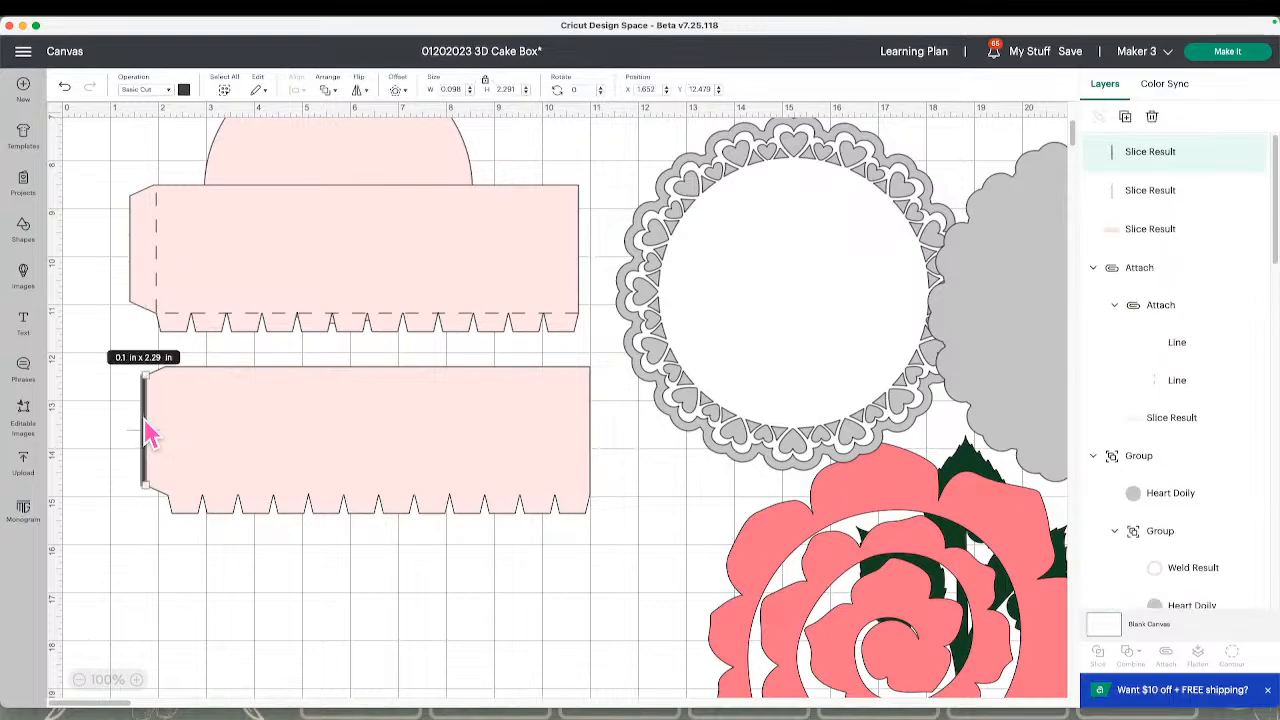
key(Delete)
click(147, 432)
key(Delete)
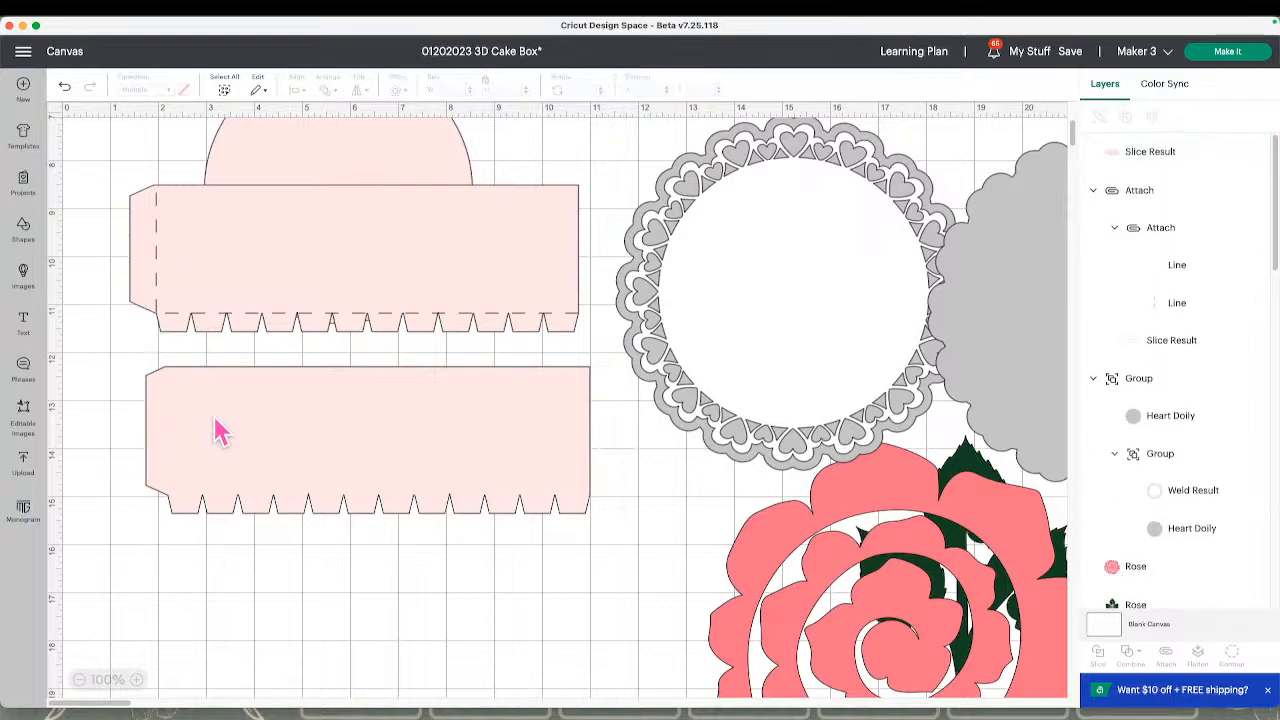
Send the trimmed pink strip behind its score lines and attach the strip and both lines together
click(218, 432)
click(325, 89)
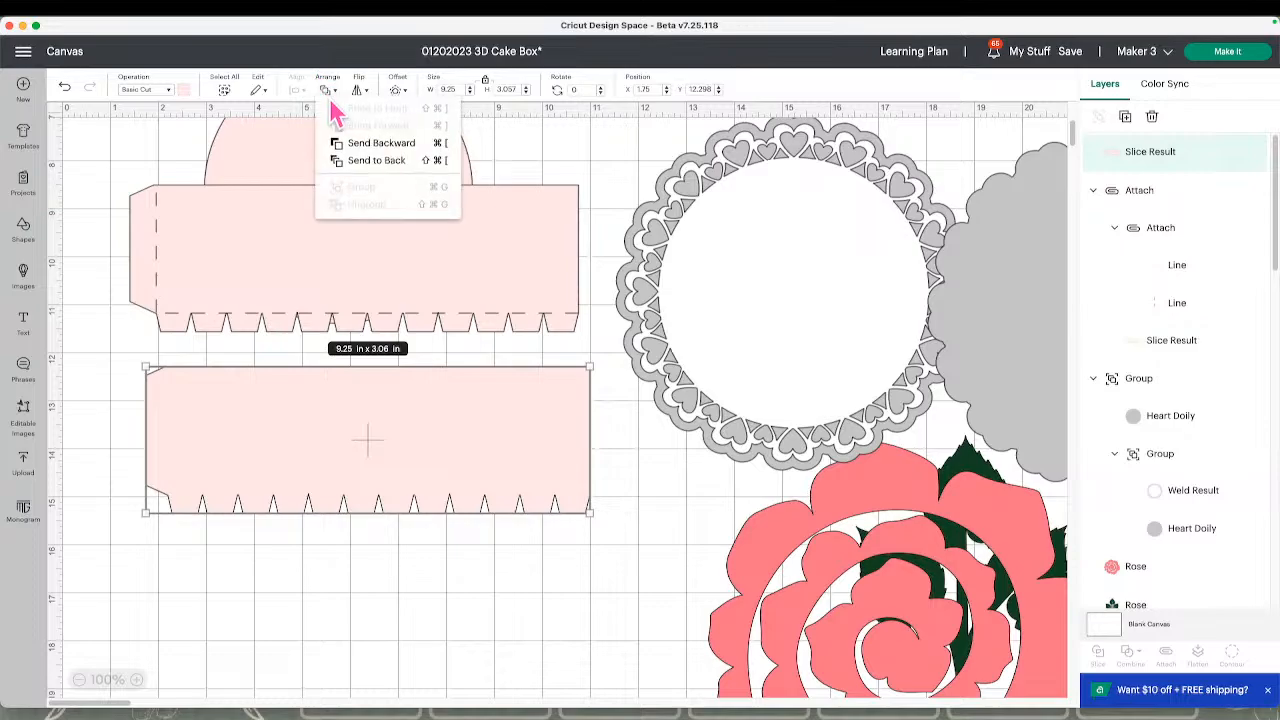
click(385, 160)
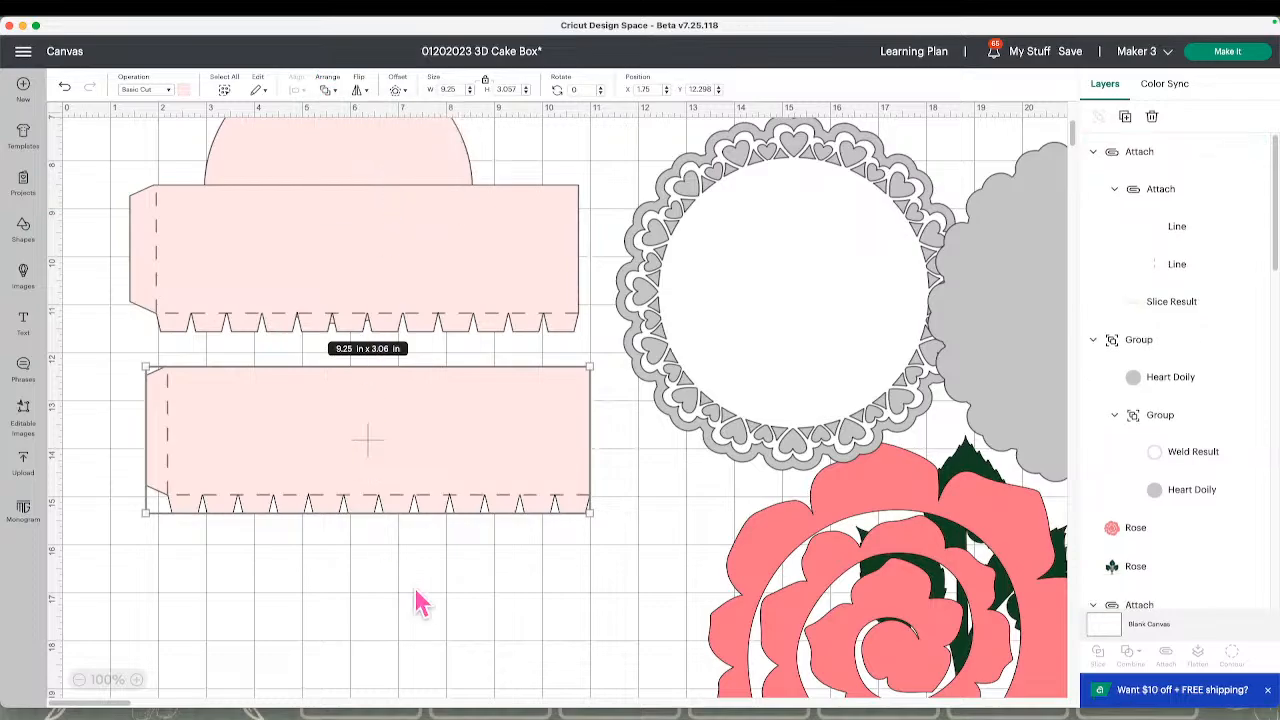
drag(598, 578, 165, 374)
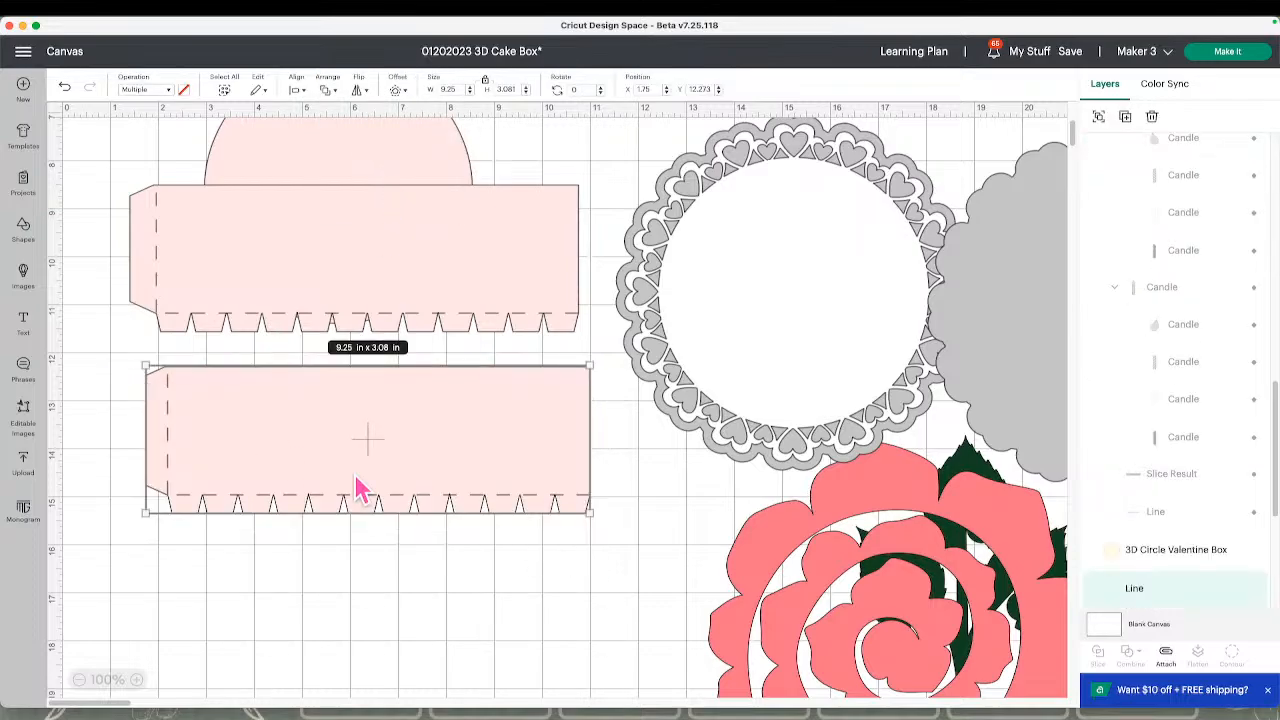
click(1166, 656)
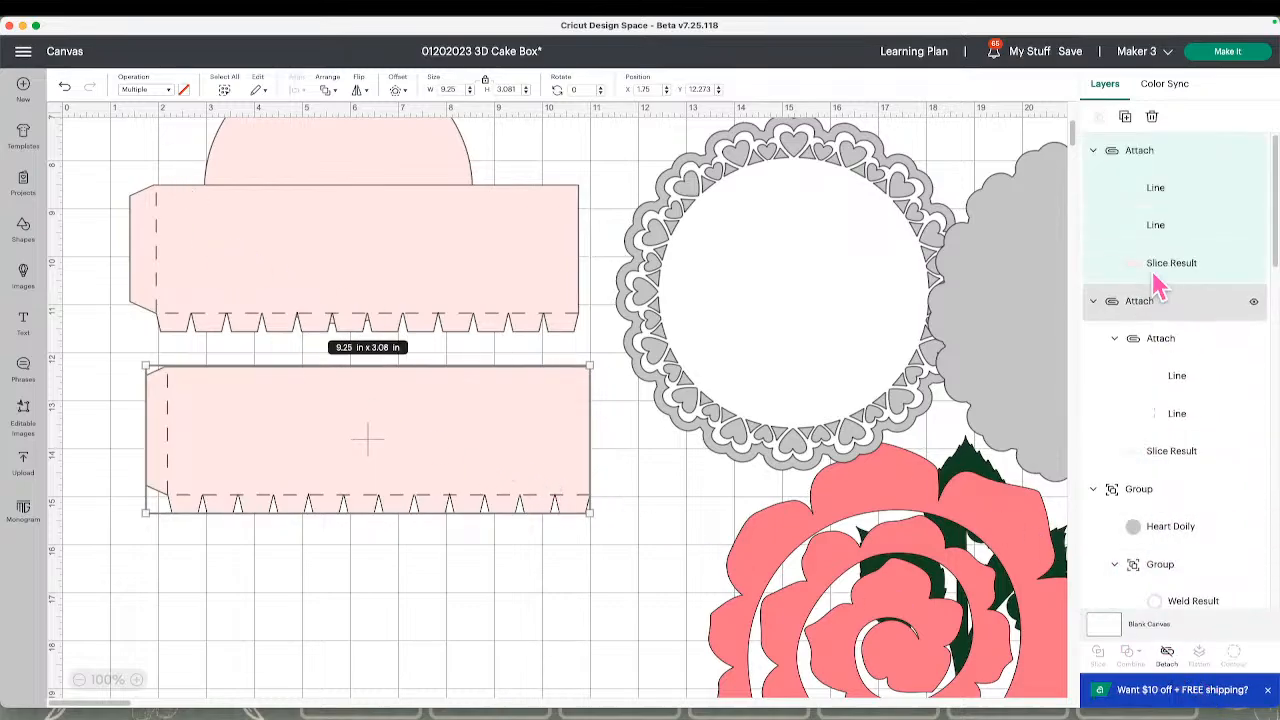
Set the trimmed strip's Slice Result layer to Print Then Cut
click(184, 89)
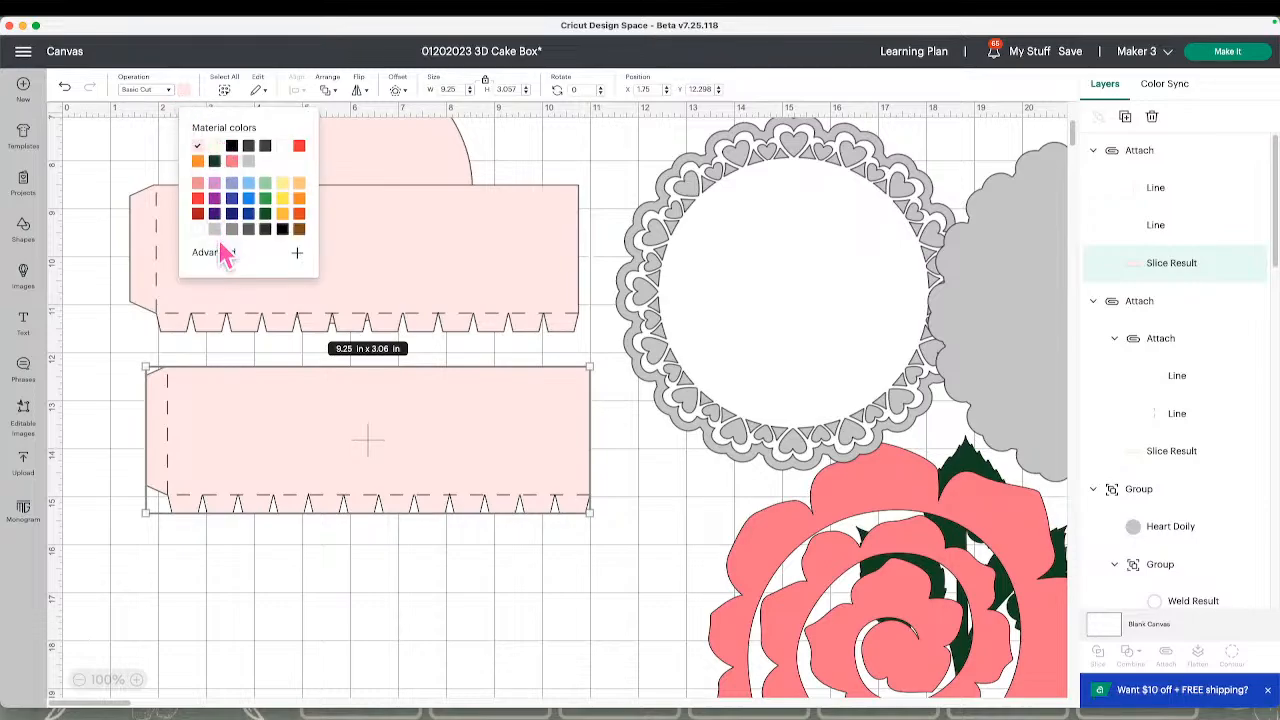
click(166, 92)
click(164, 95)
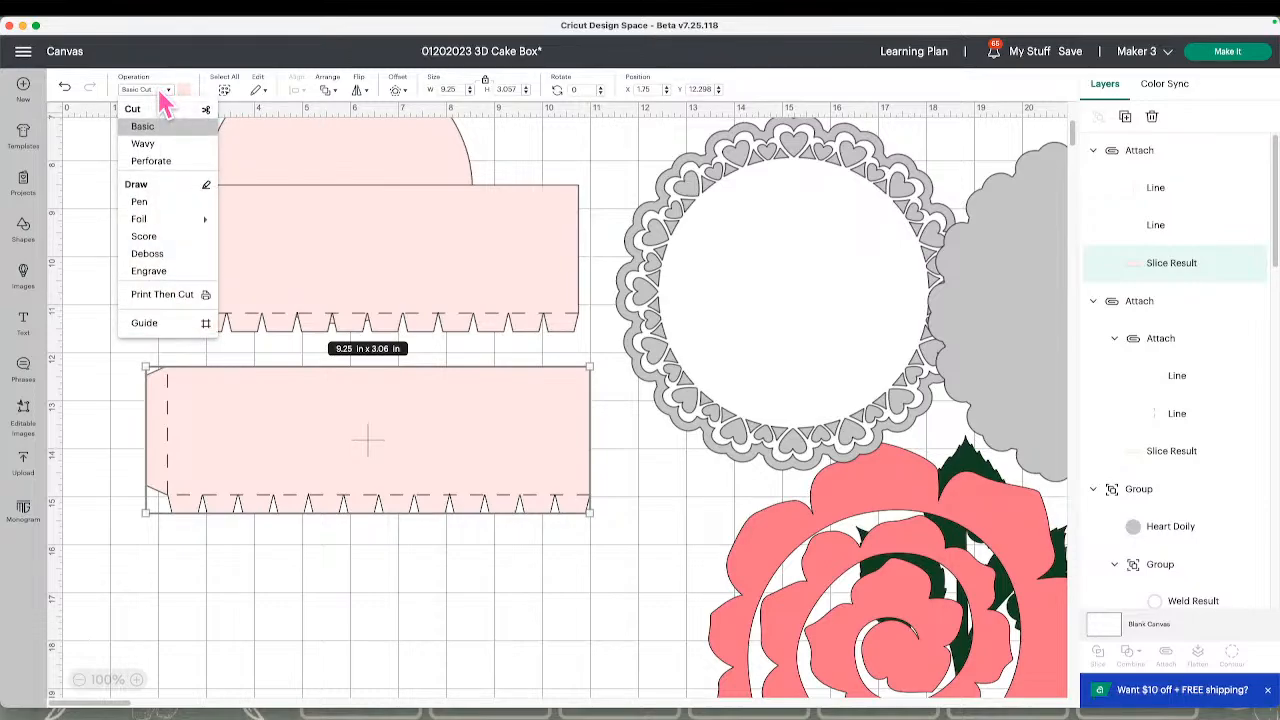
click(160, 294)
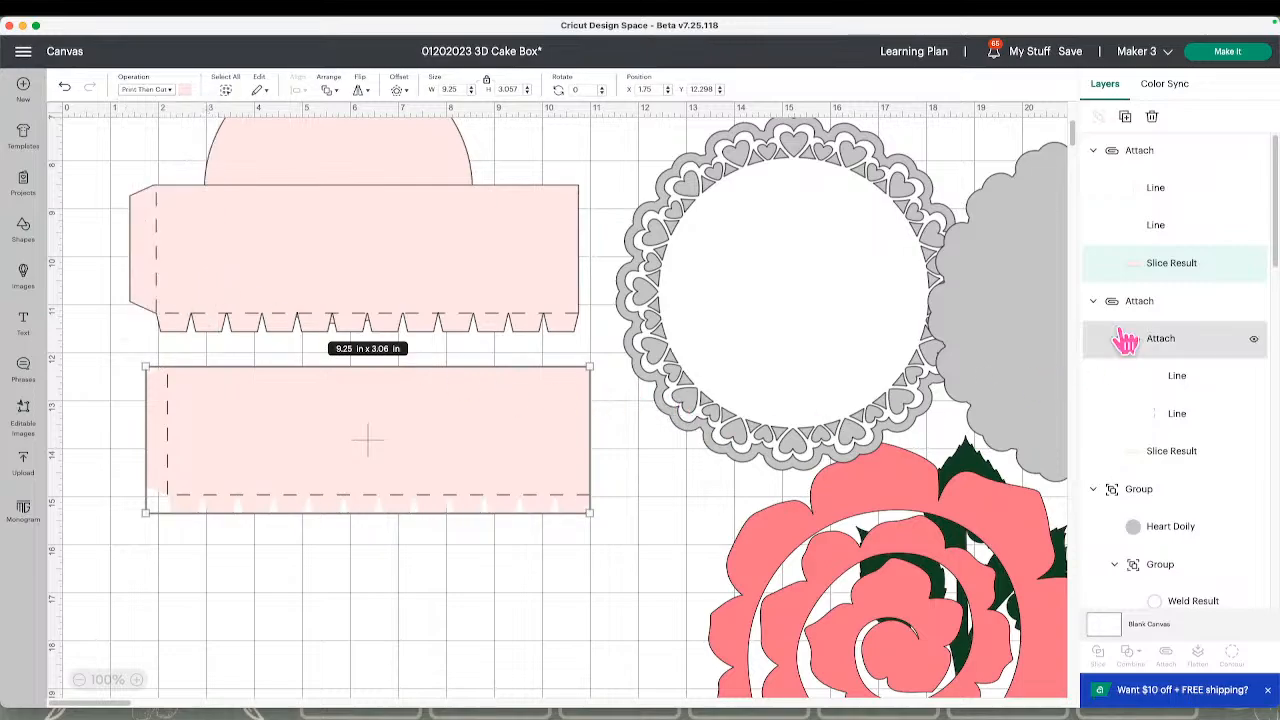
Make the project, open the Print Then Cut mat and reposition the pink strip within the printable area
click(1228, 51)
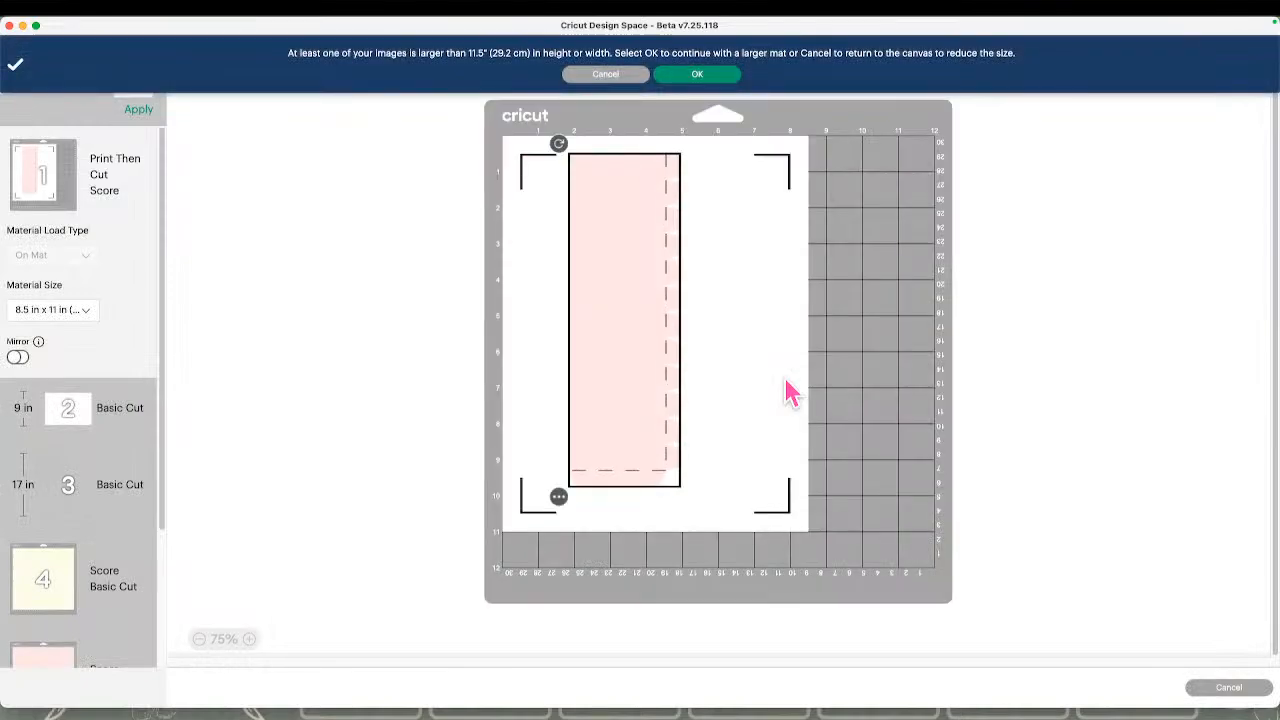
click(58, 195)
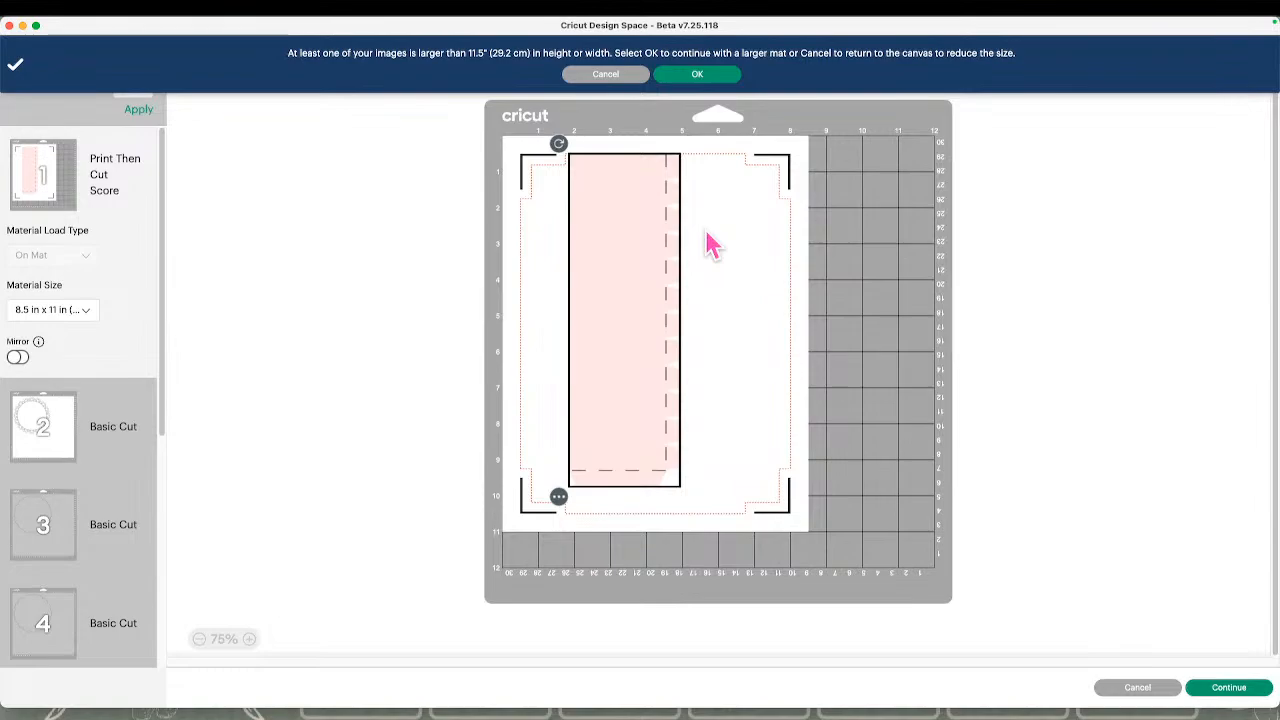
drag(637, 237, 740, 260)
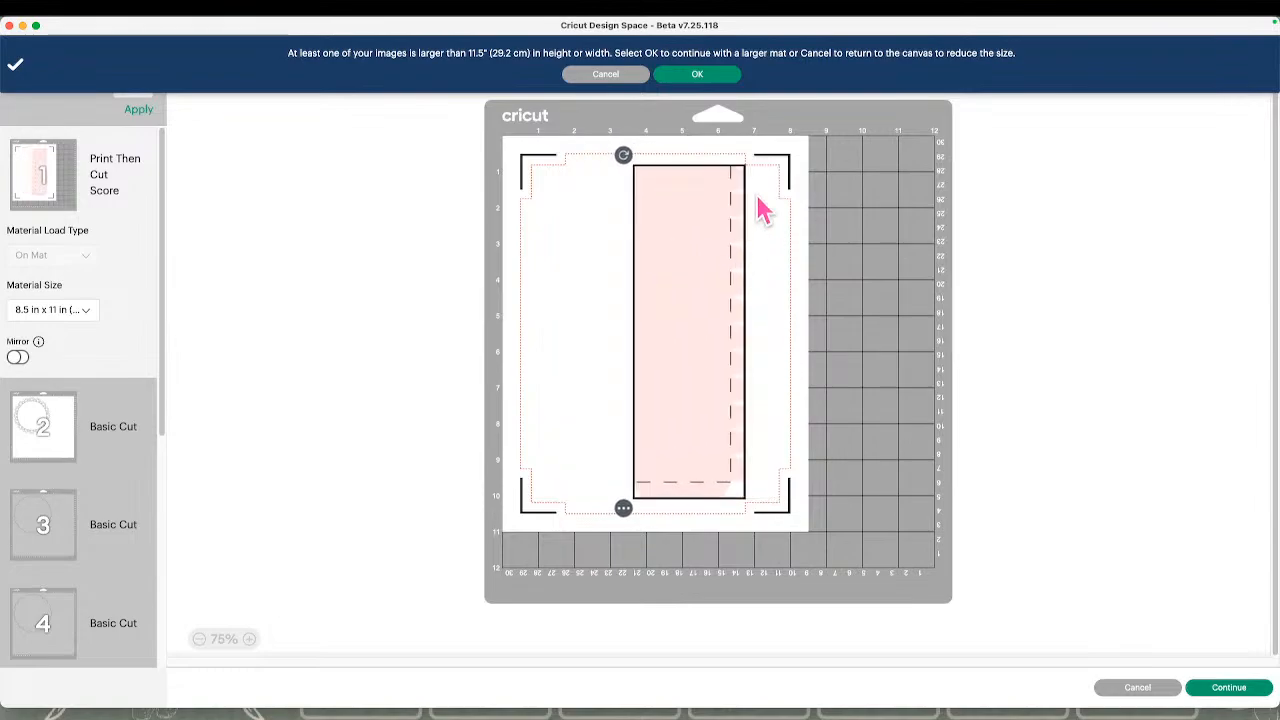
Try different positions for the pink strip within the Print Then Cut mat's printable area and return to the canvas
drag(700, 323, 738, 353)
drag(714, 284, 728, 273)
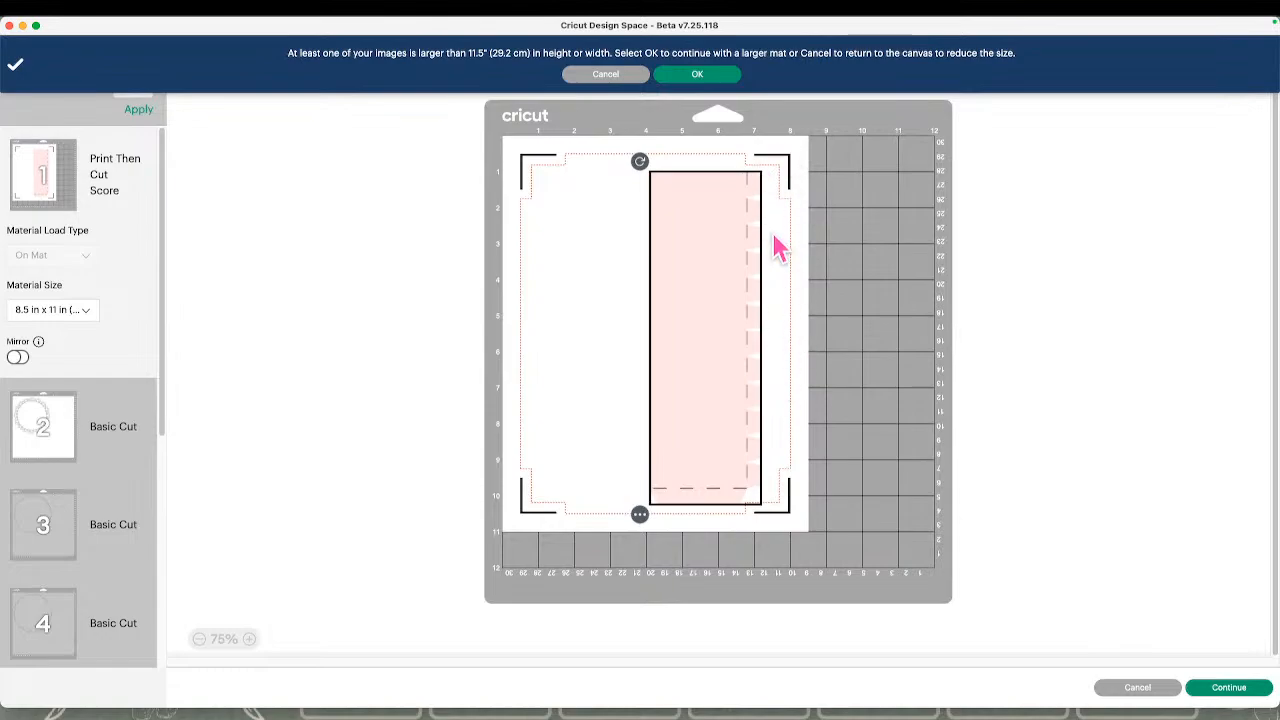
drag(718, 310, 661, 300)
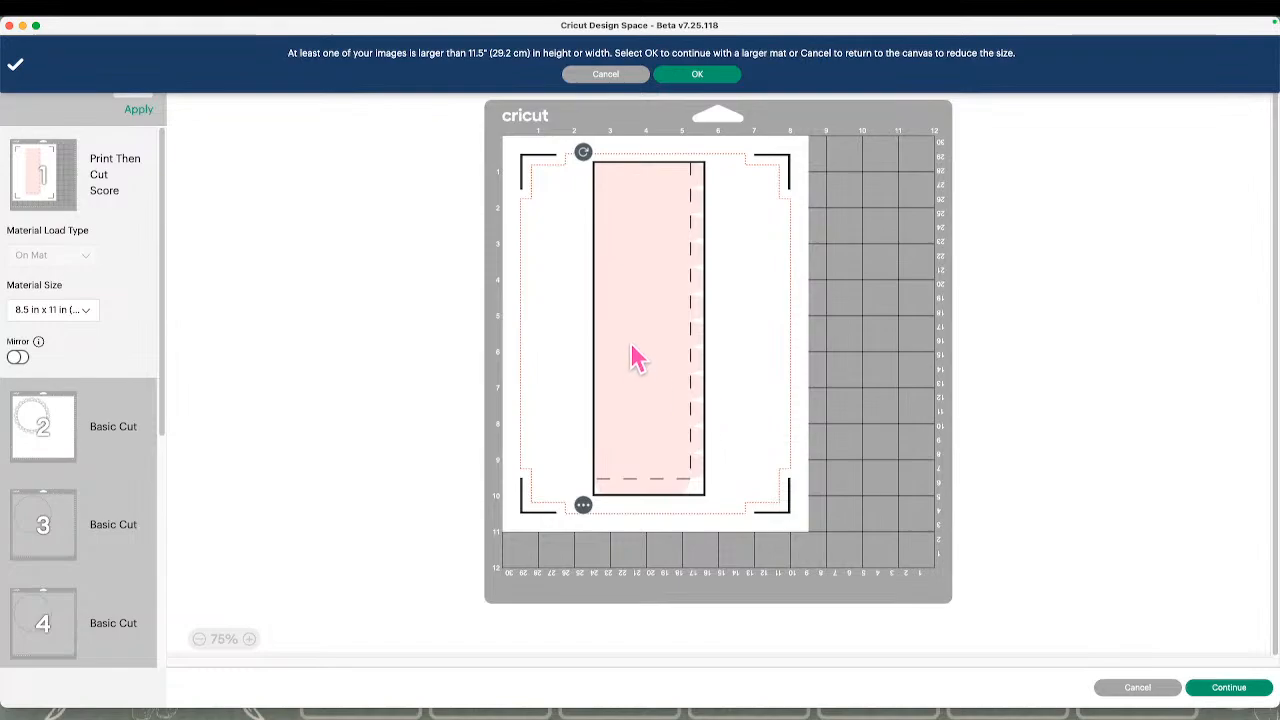
mouse_move(631, 354)
mouse_down()
mouse_move(571, 363)
mouse_move(620, 331)
mouse_move(632, 366)
mouse_up()
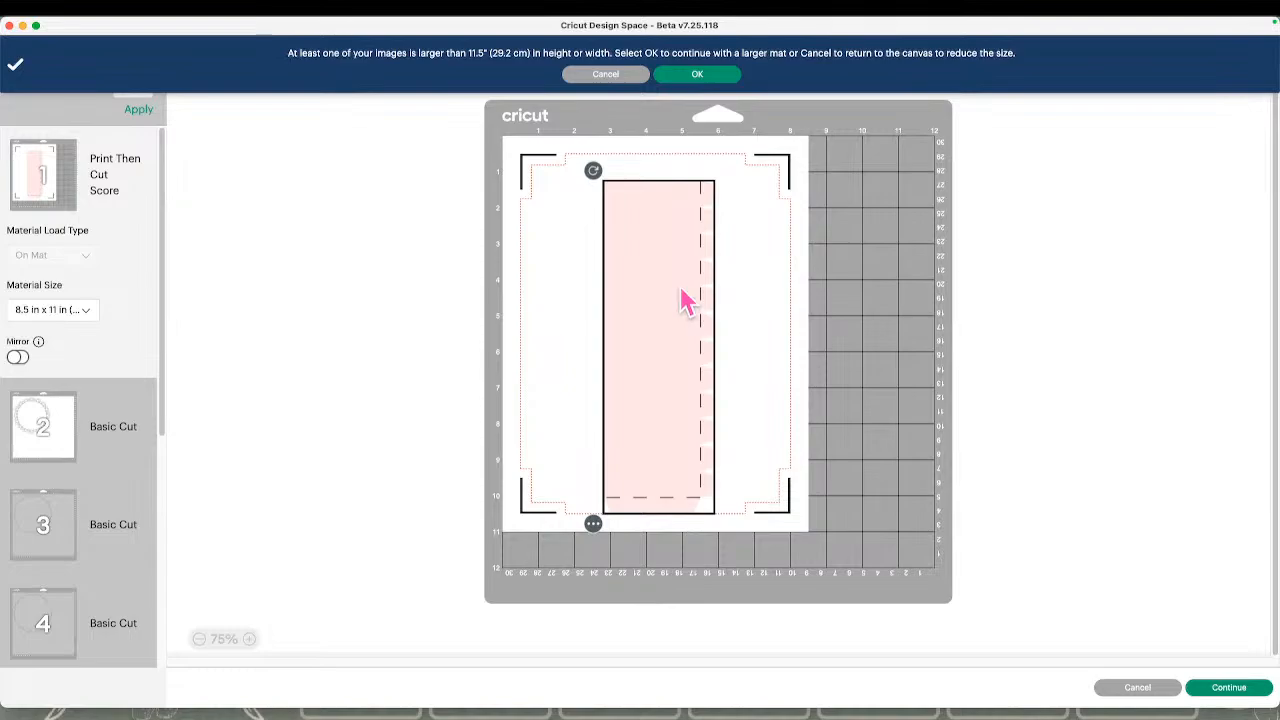
drag(686, 294, 669, 274)
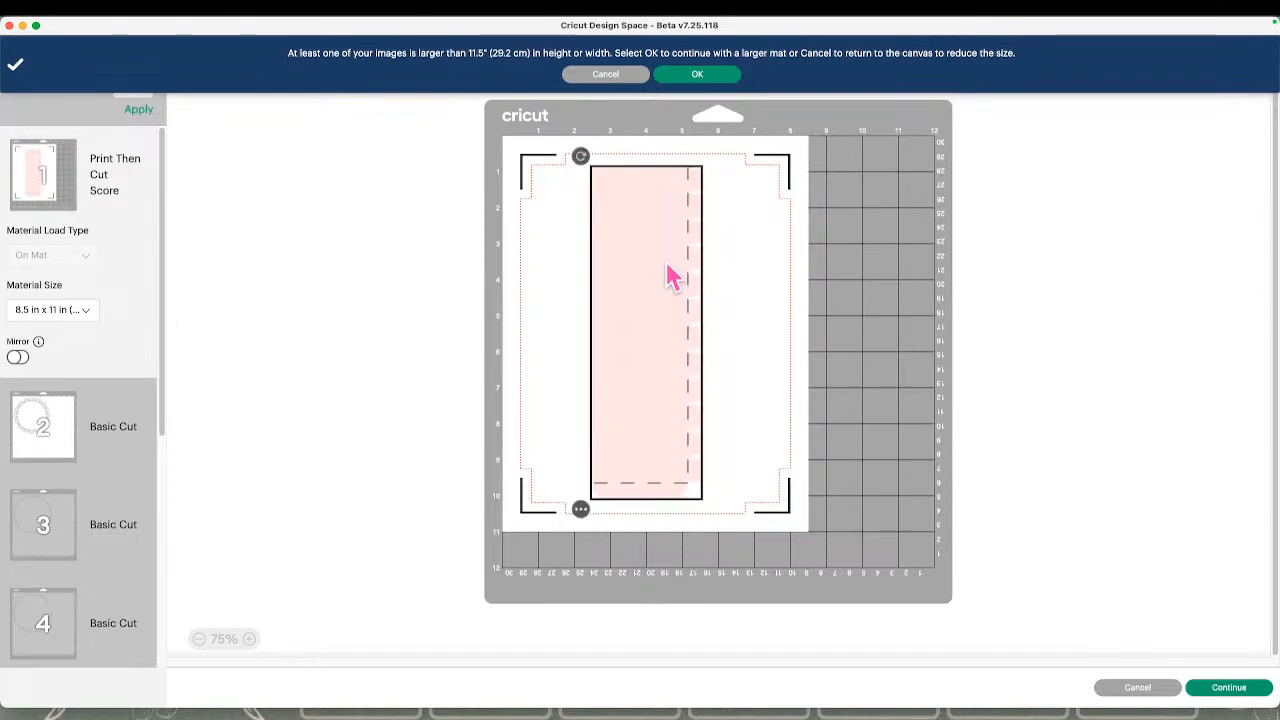
click(1138, 689)
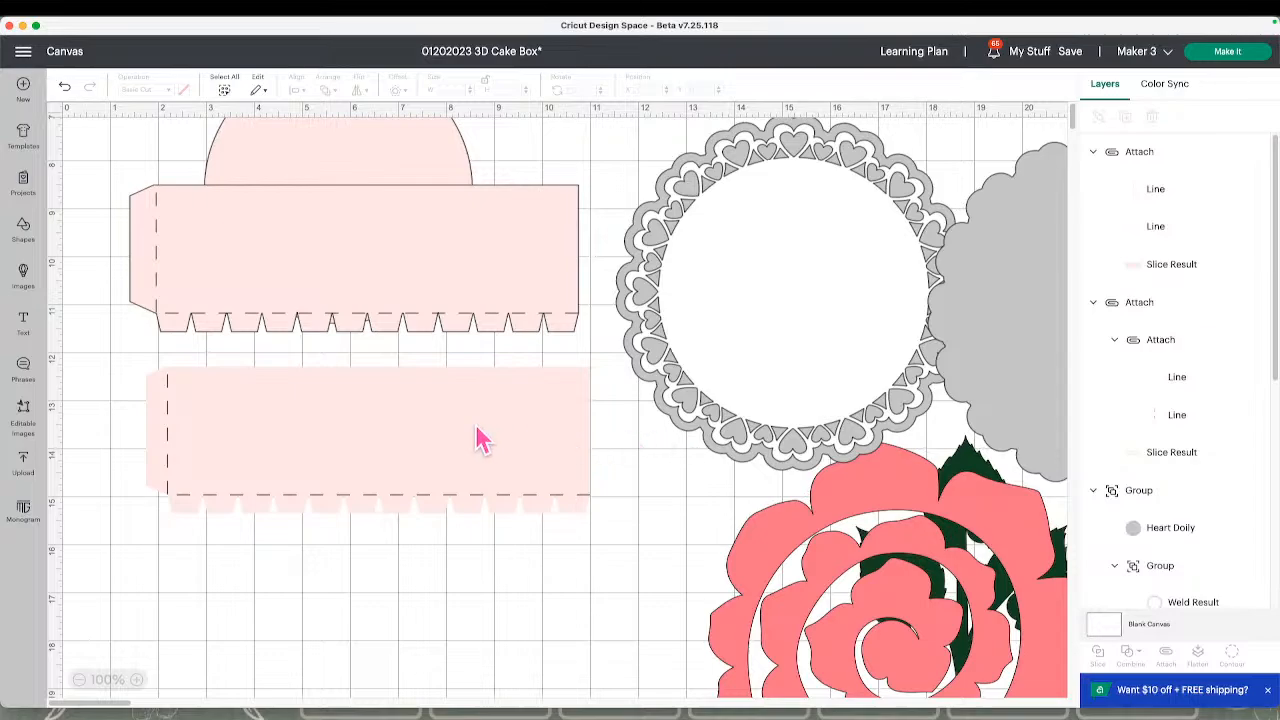
Detach the lower pink strip from its two score lines and select only the strip
click(474, 437)
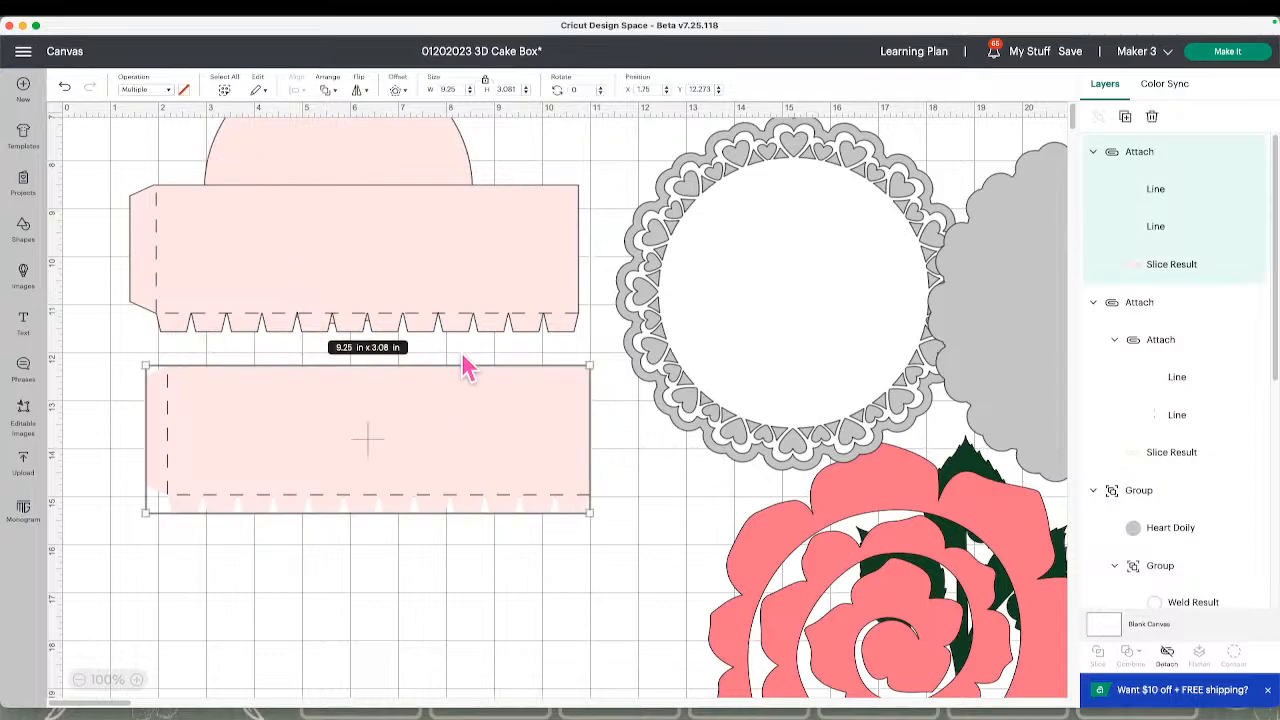
click(1166, 655)
click(615, 483)
click(584, 412)
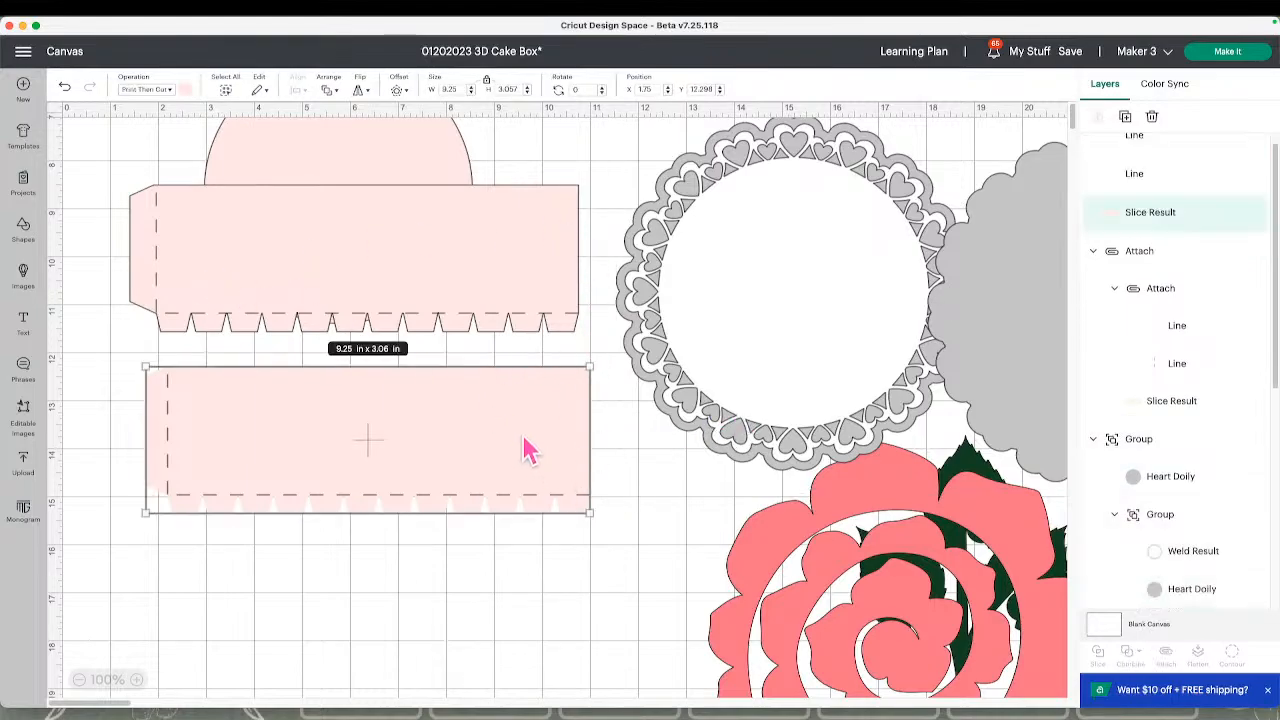
Change the strip's print type to Pattern and fill it with the pink Valentine doodle pattern
click(189, 91)
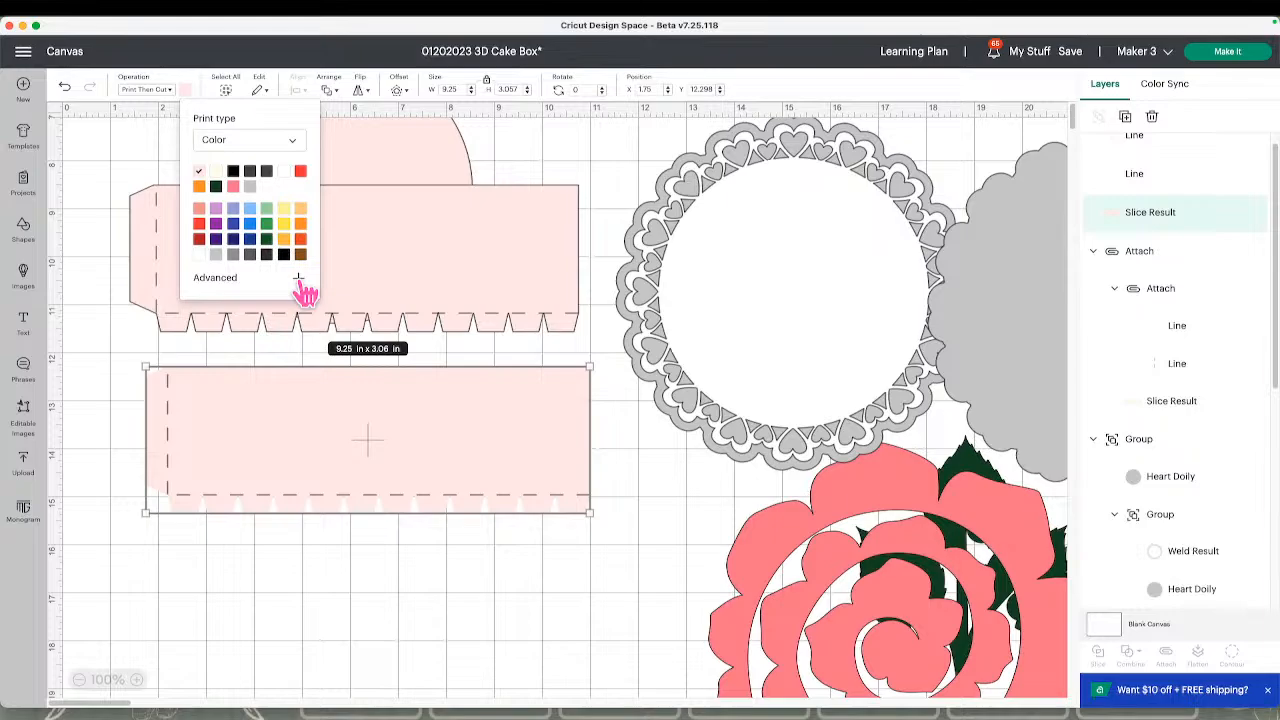
click(252, 144)
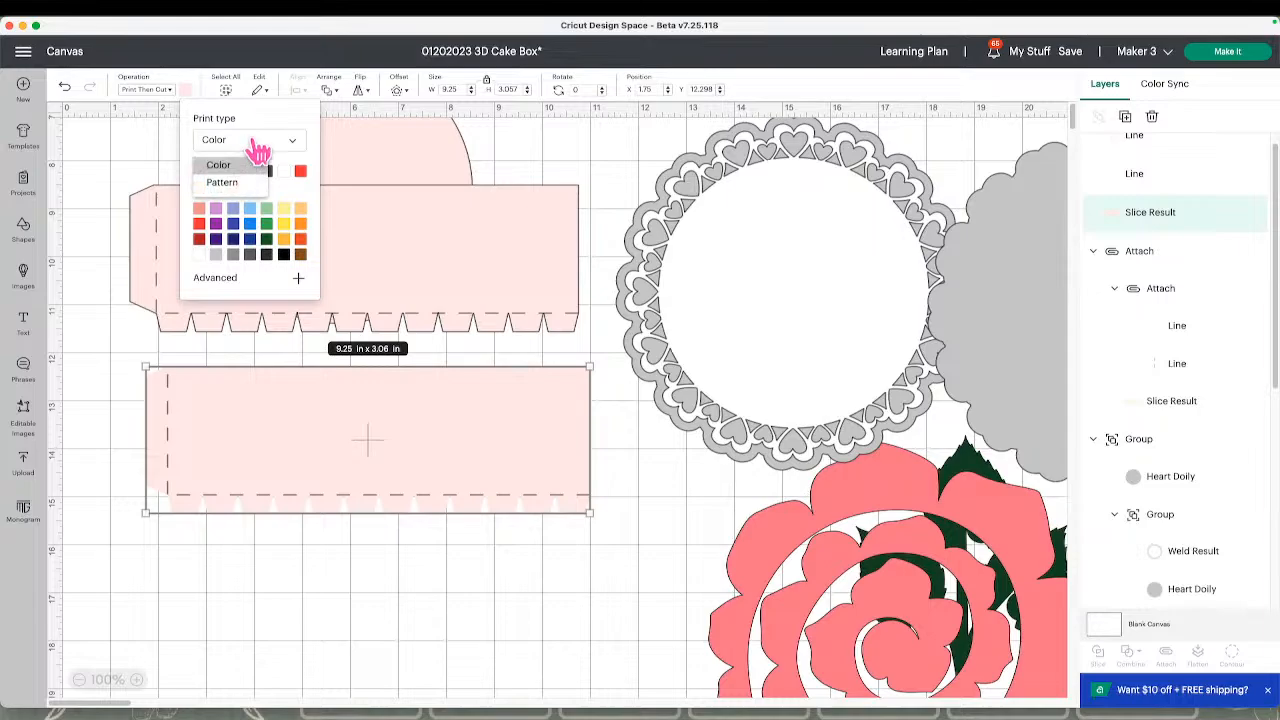
click(228, 182)
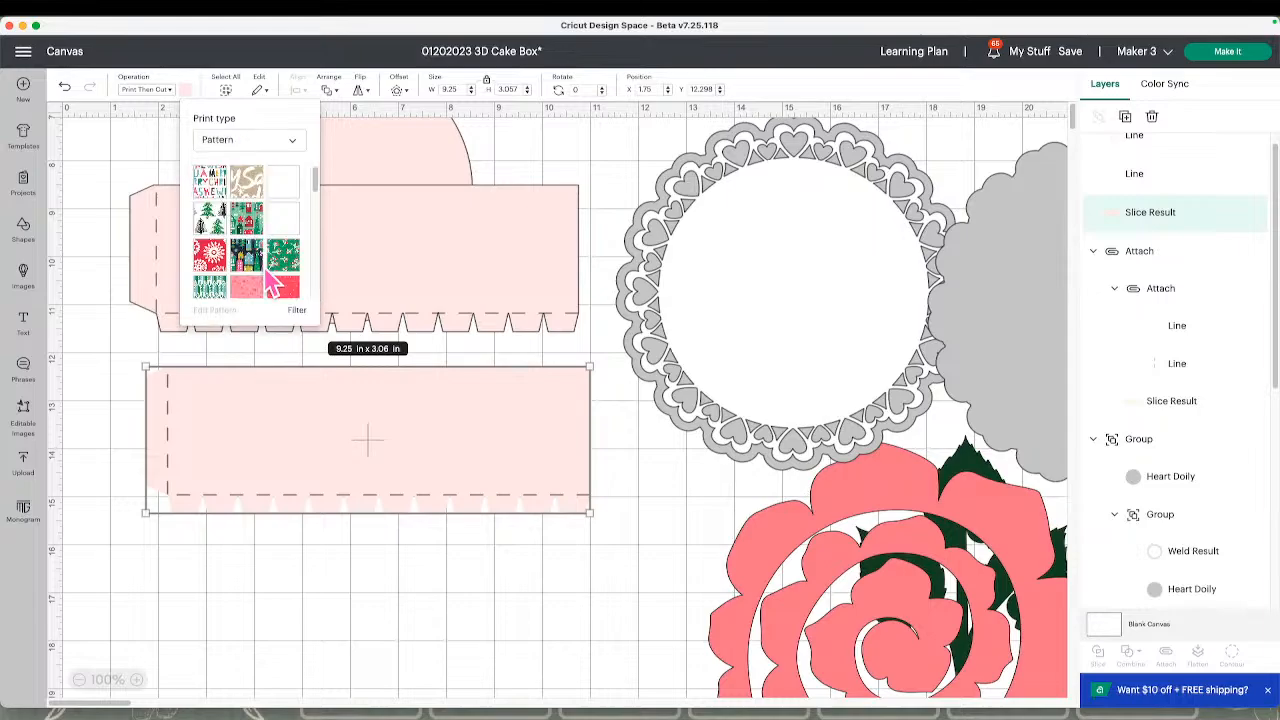
scroll(275, 288, down, 5)
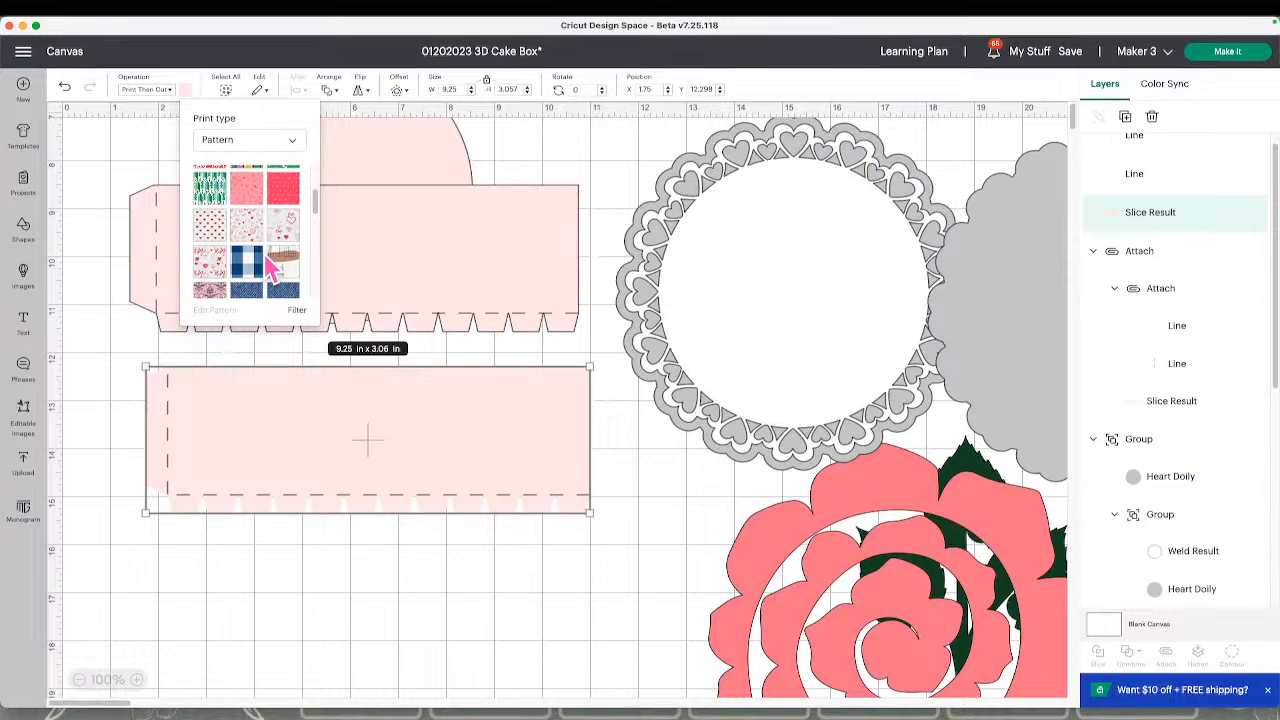
click(248, 192)
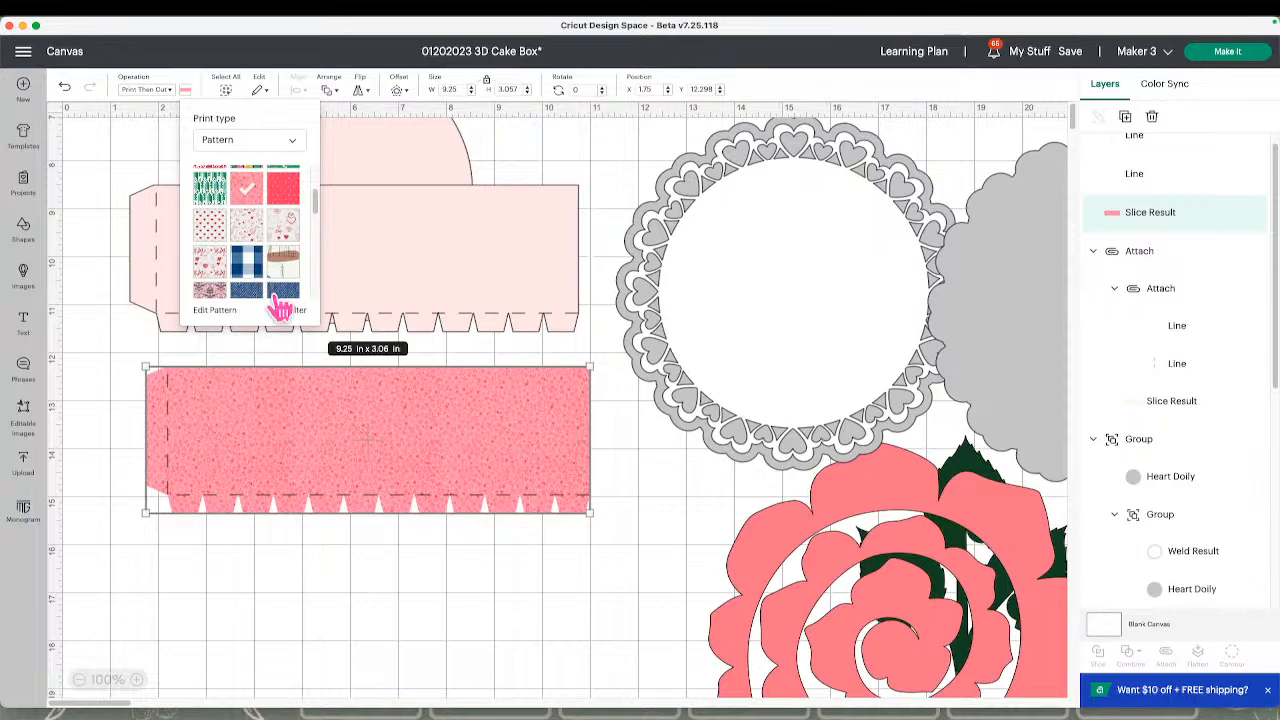
Enlarge the strip's pattern to a scale of 320 and close the pattern editor
click(215, 311)
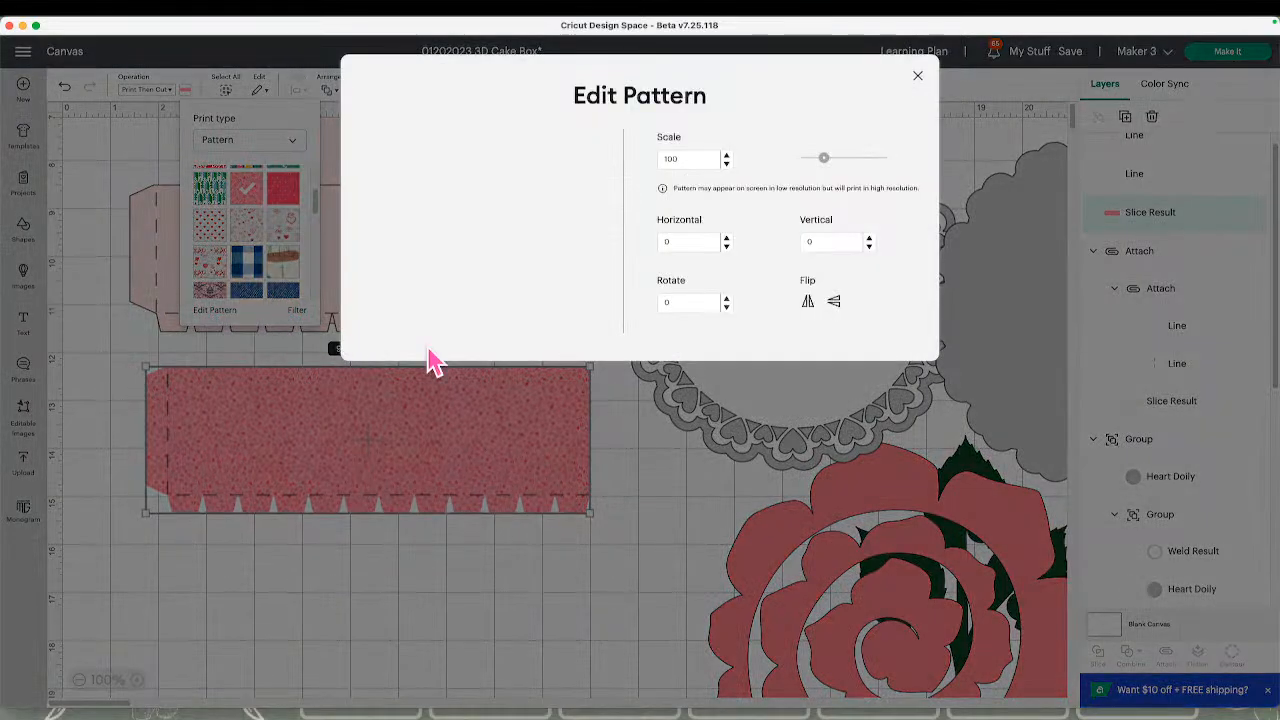
drag(826, 162, 873, 174)
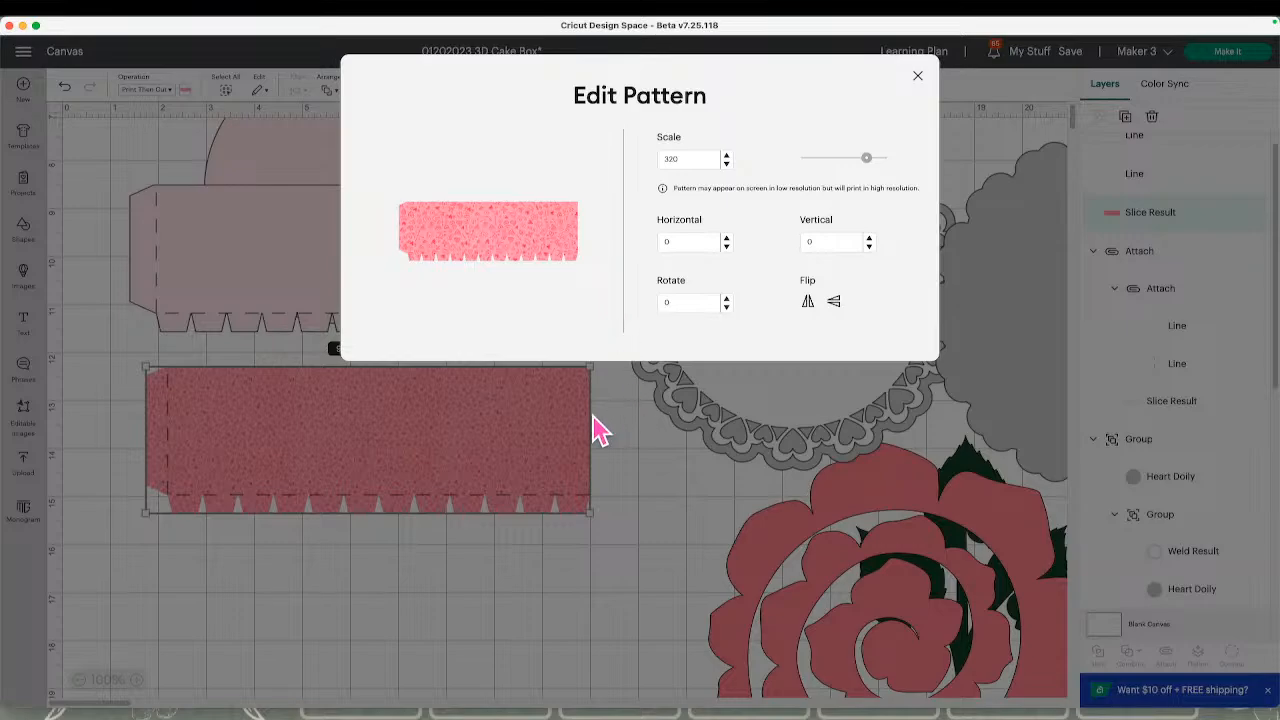
click(623, 434)
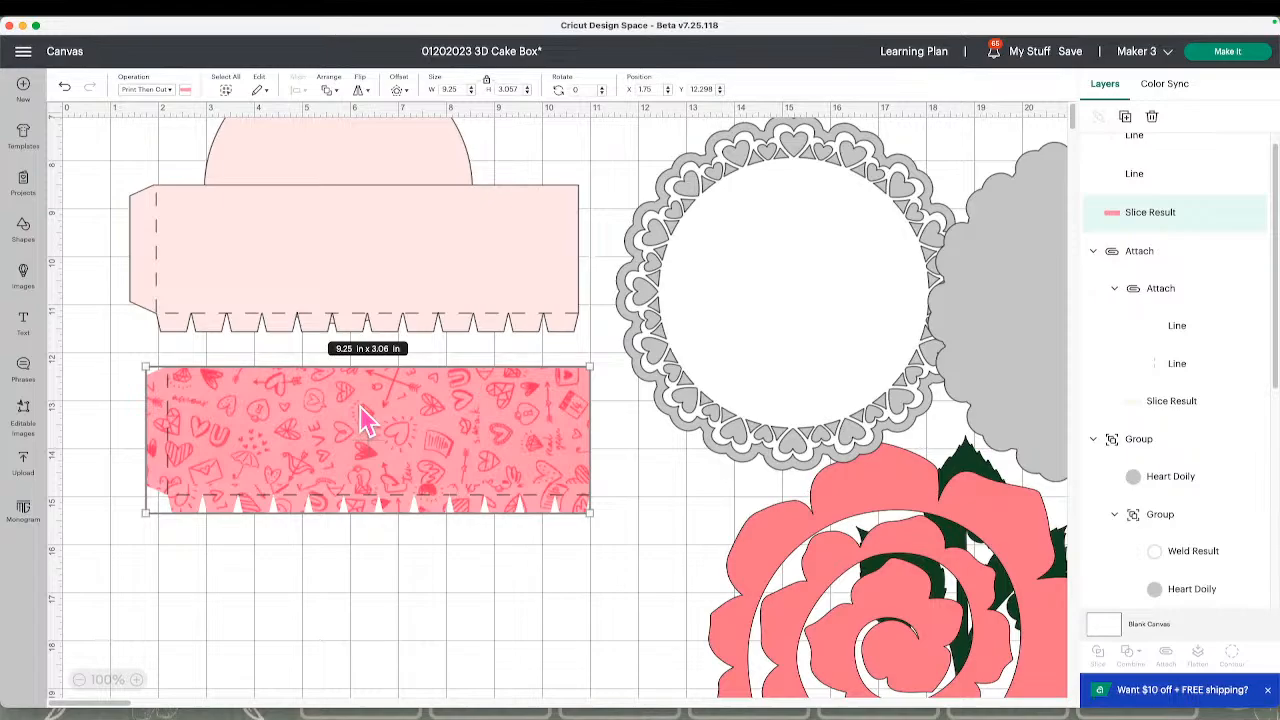
Move the plain pink tabbed strip down until it sits directly above the patterned strip
click(296, 266)
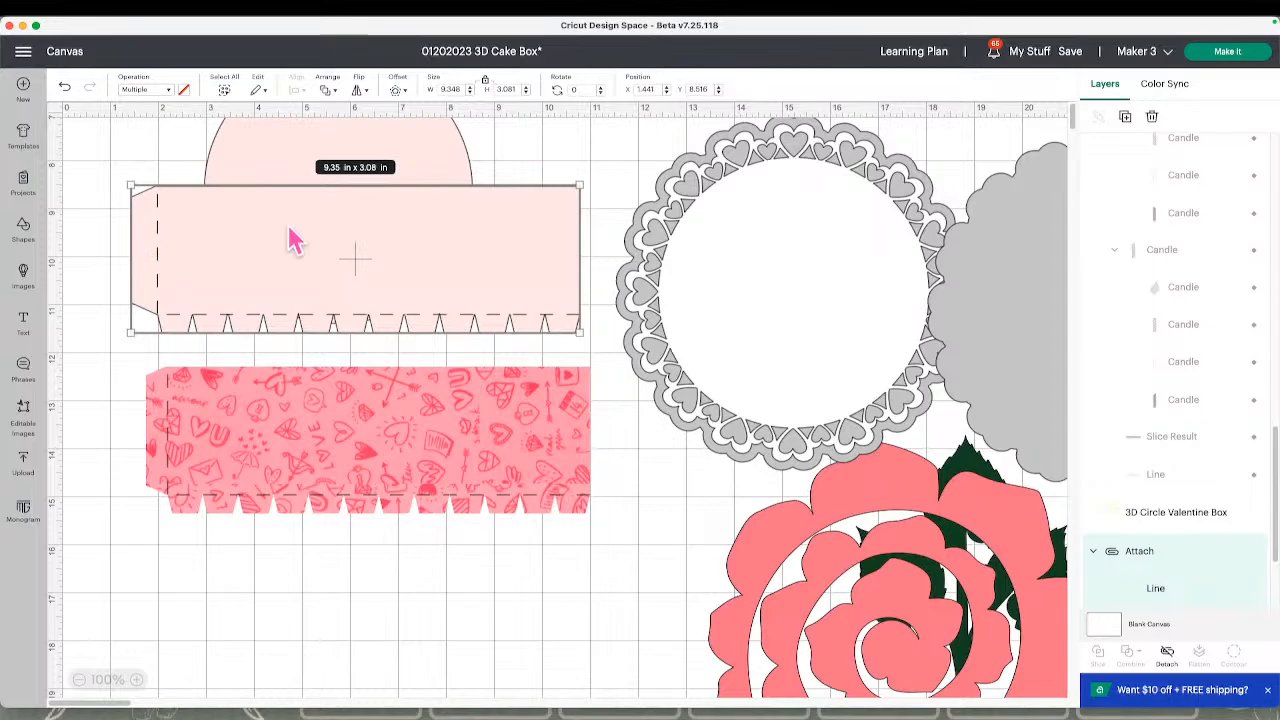
drag(424, 263, 420, 295)
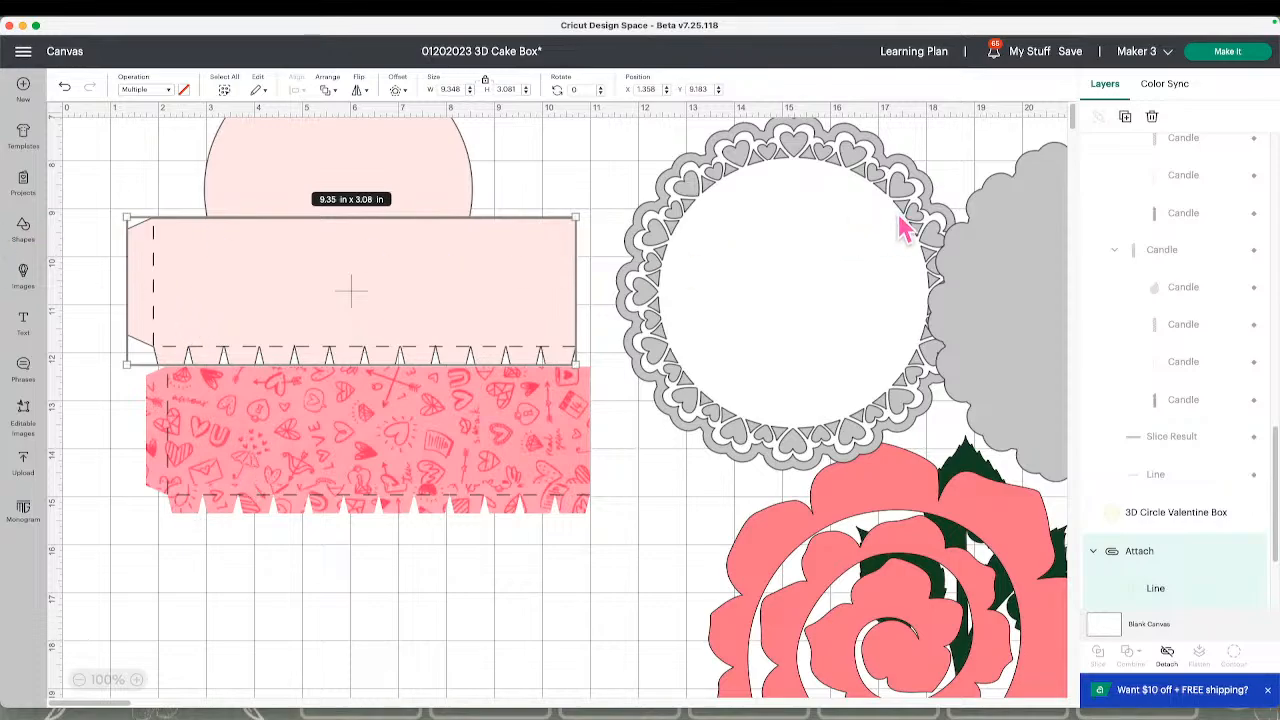
scroll(905, 228, up, 5)
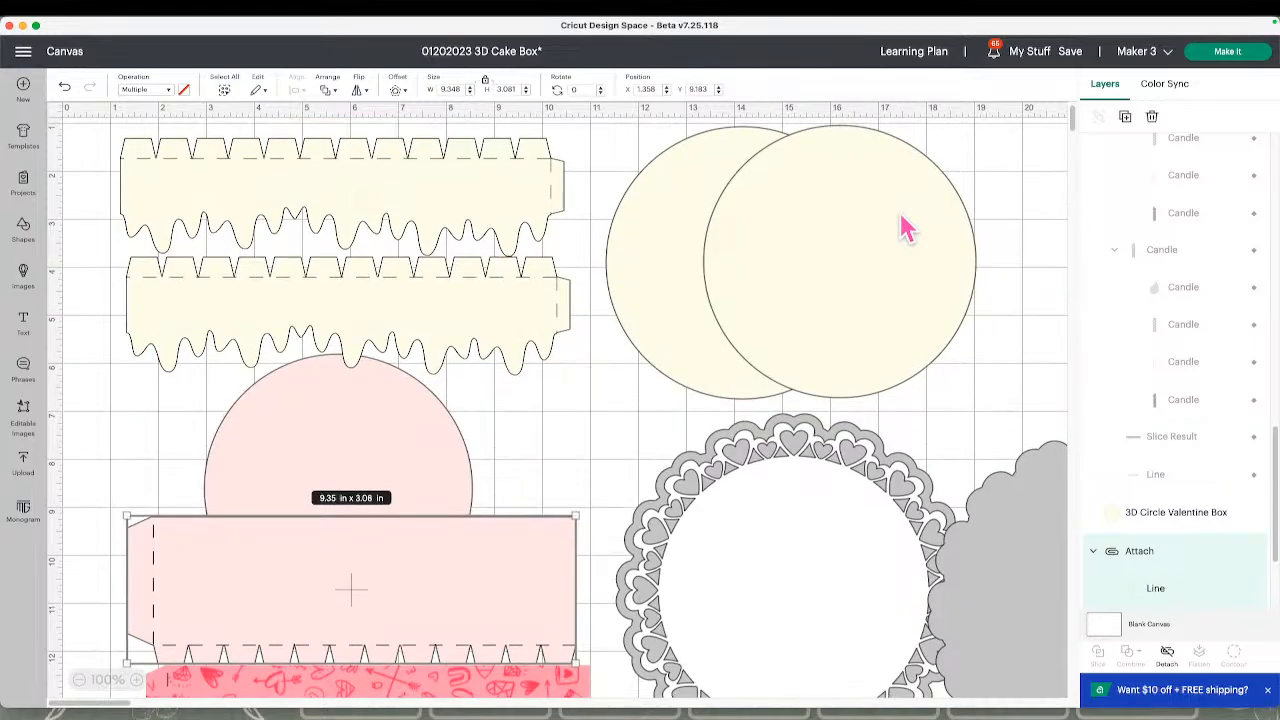
scroll(905, 228, up, 1)
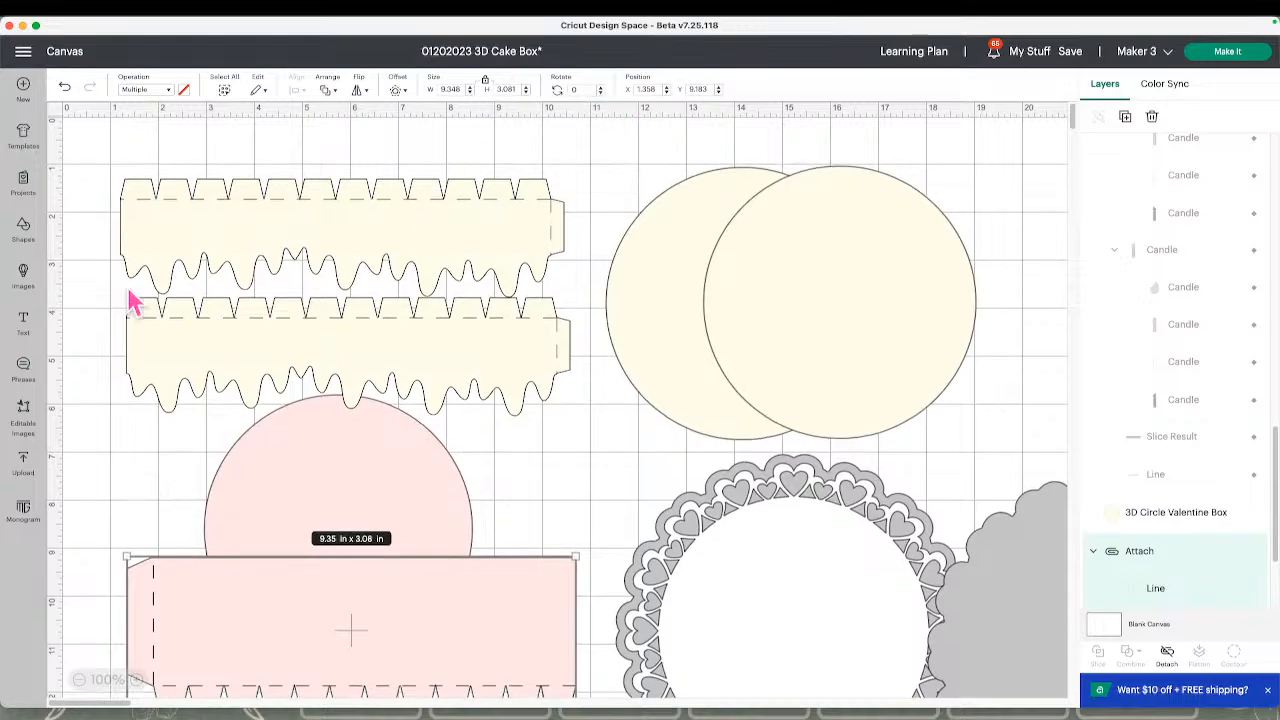
click(23, 51)
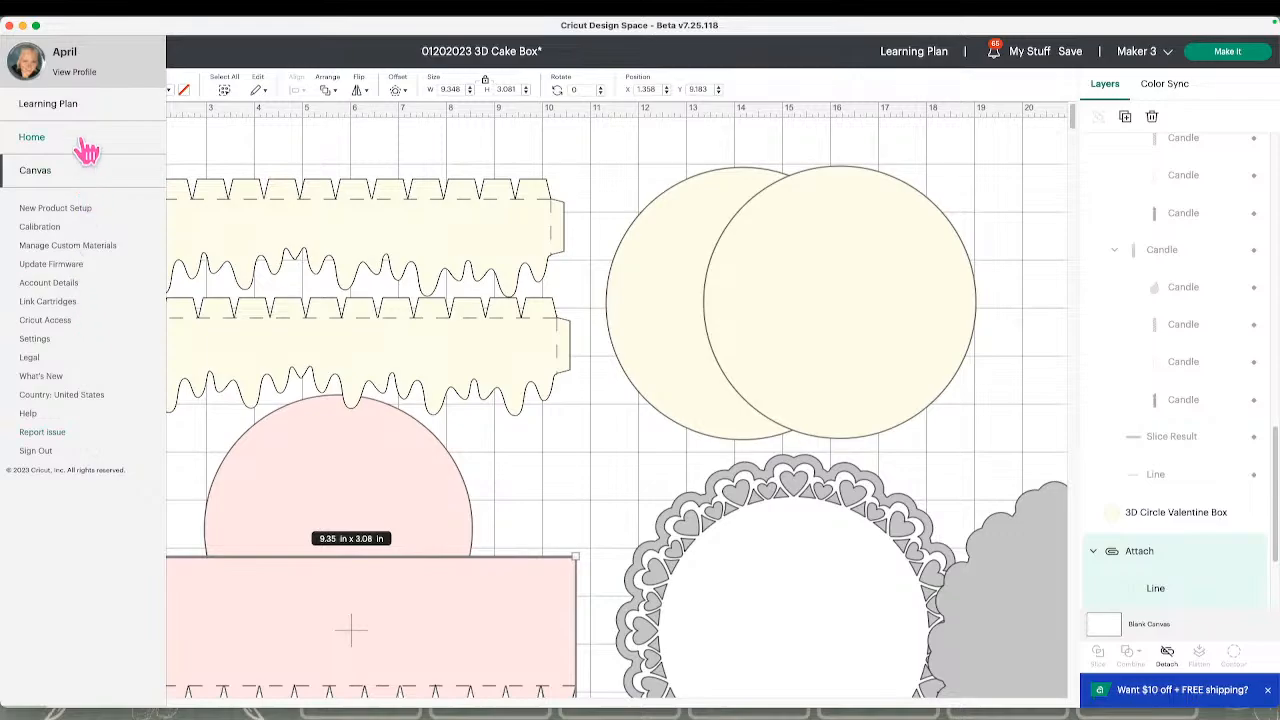
click(40, 341)
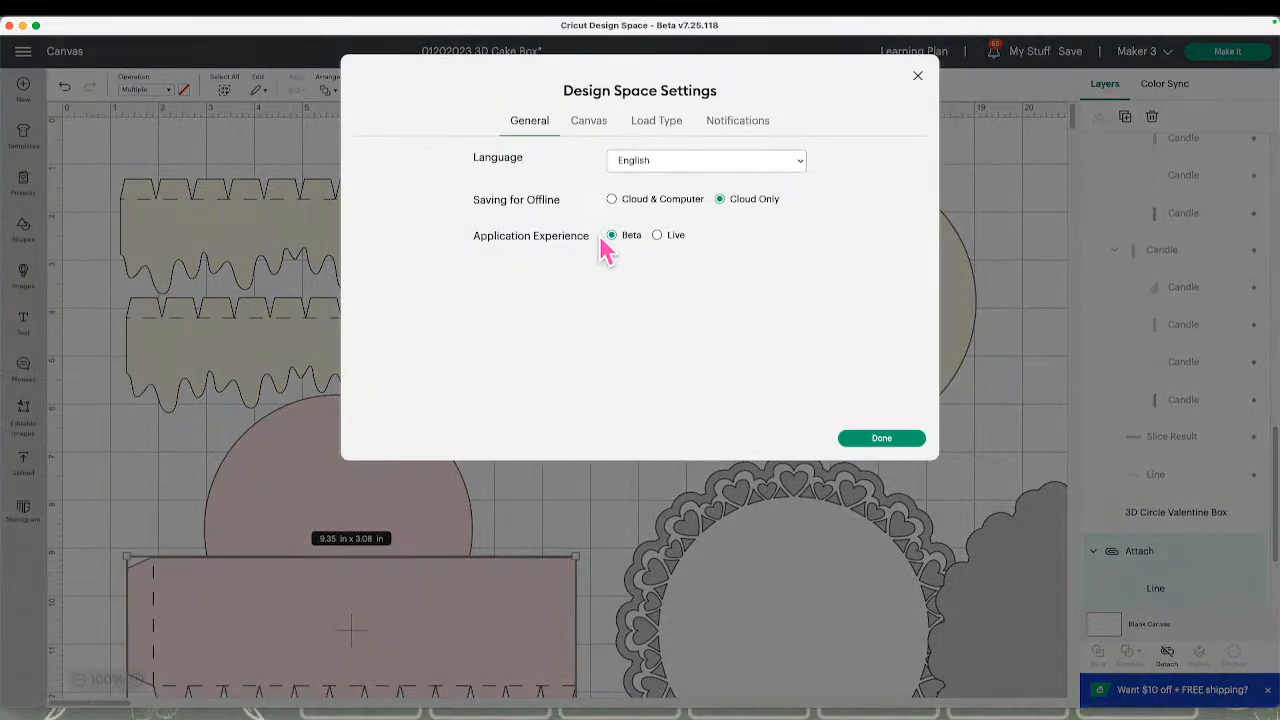
click(657, 236)
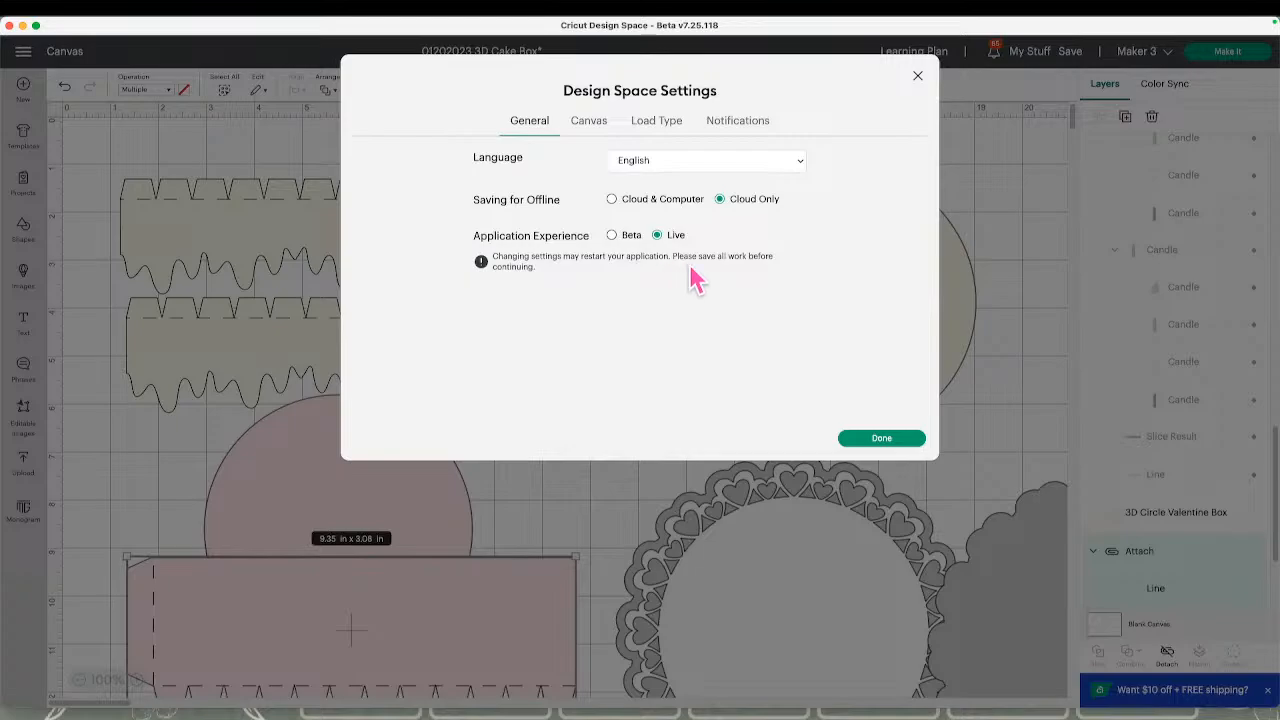
click(972, 265)
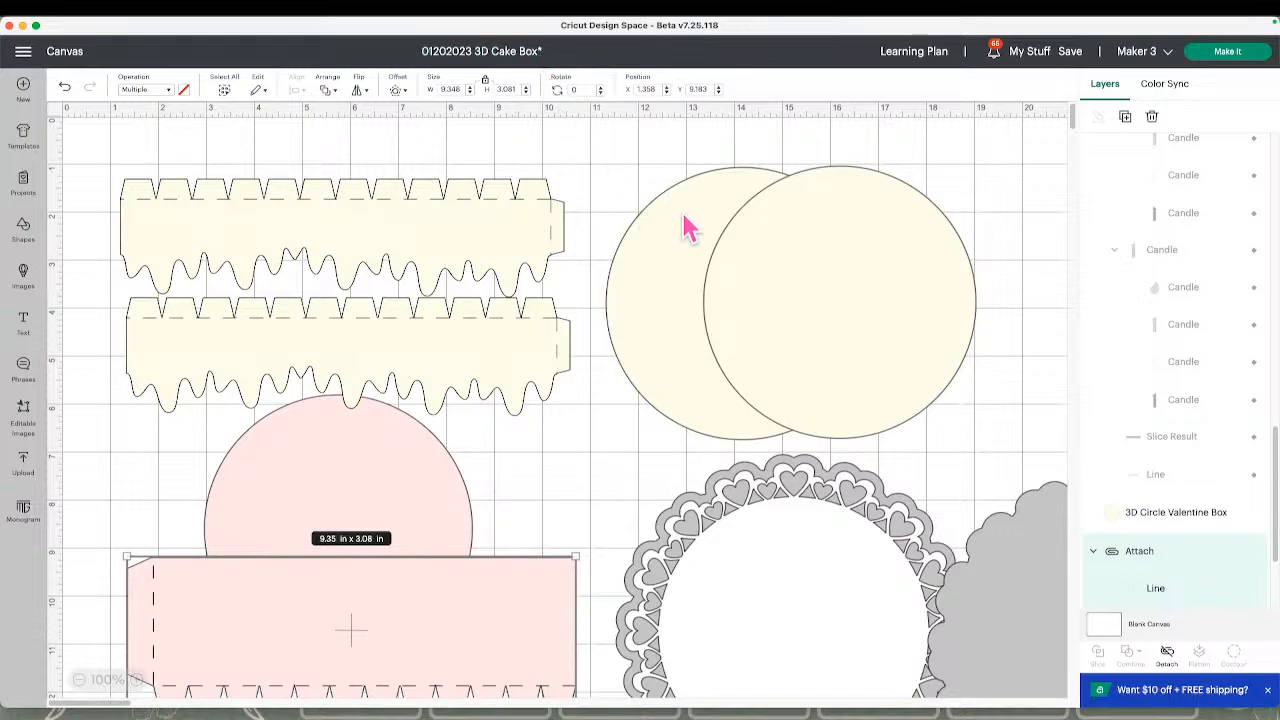
Set the Application Experience to Live in the Design Space settings and apply the change
click(23, 52)
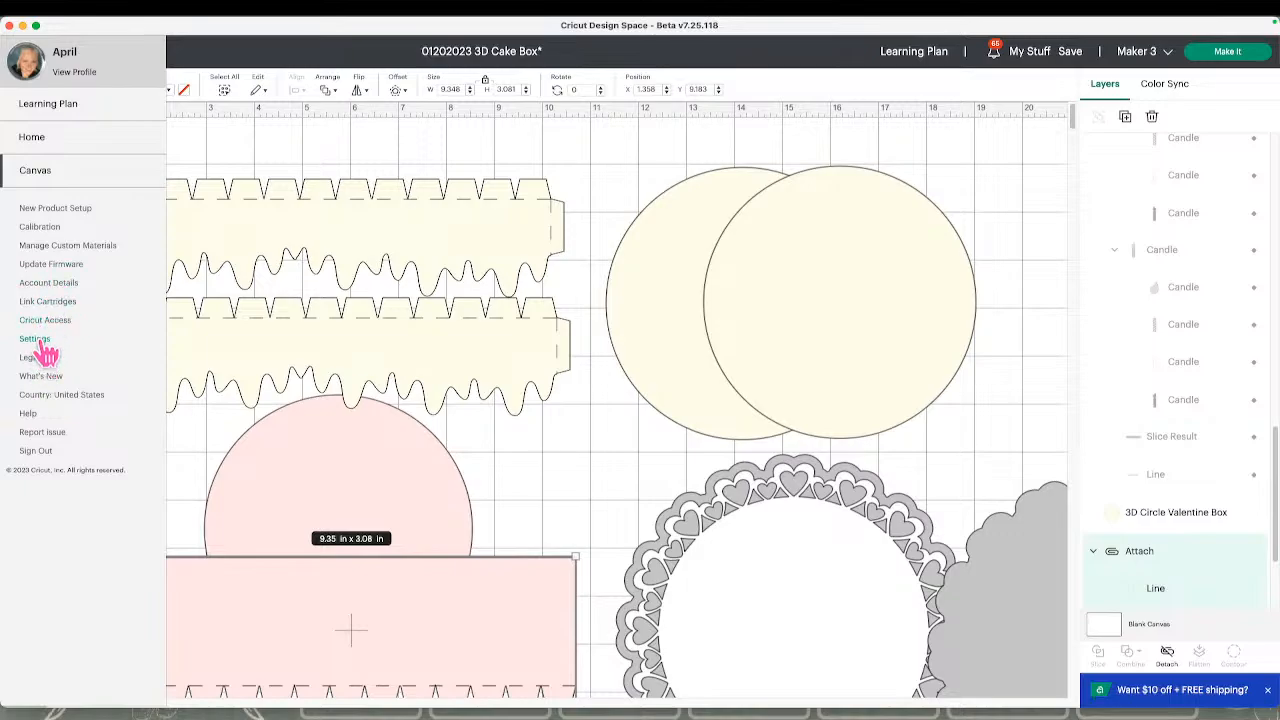
click(38, 339)
click(658, 236)
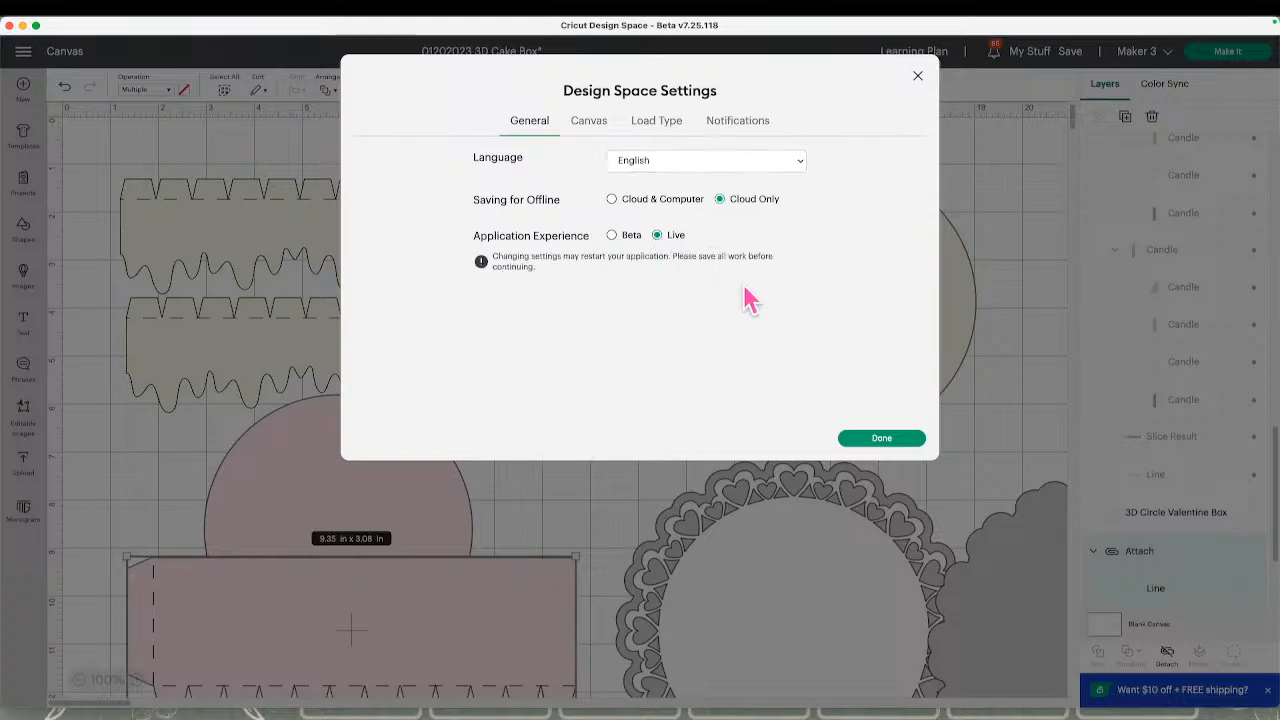
click(881, 438)
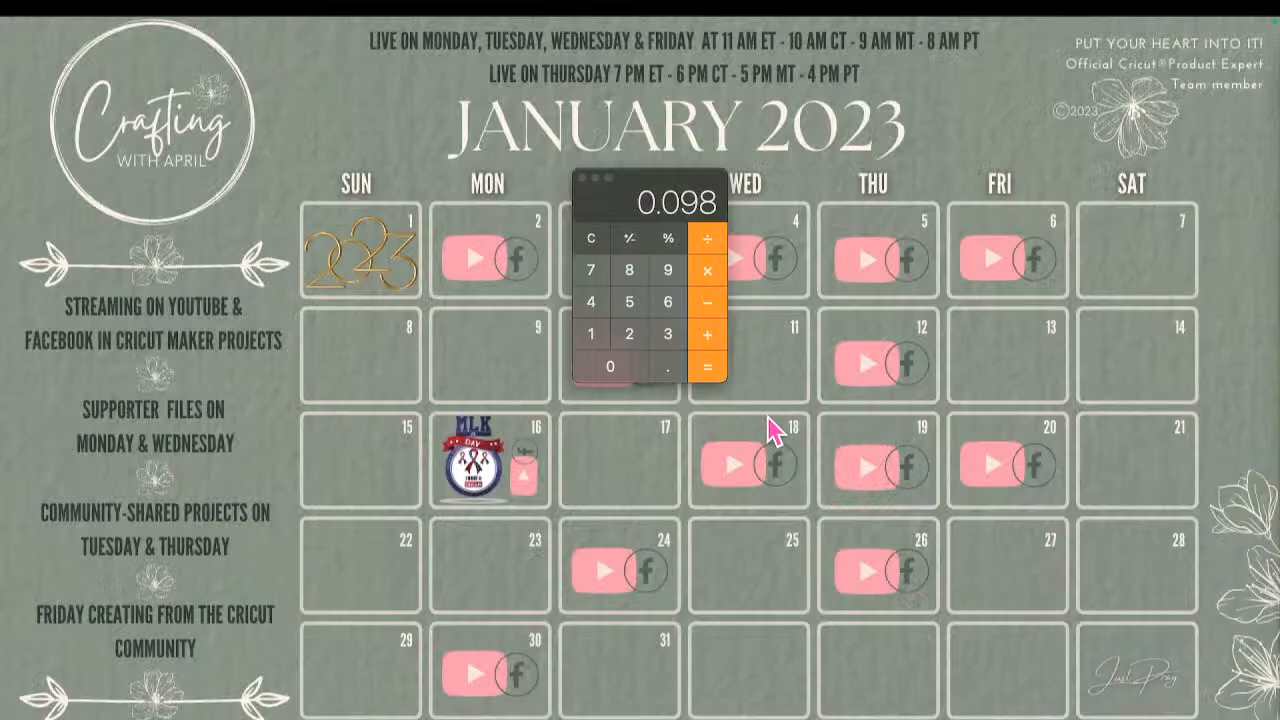
Close the Calculator and move the restarted Design Space window higher on the desktop
click(582, 178)
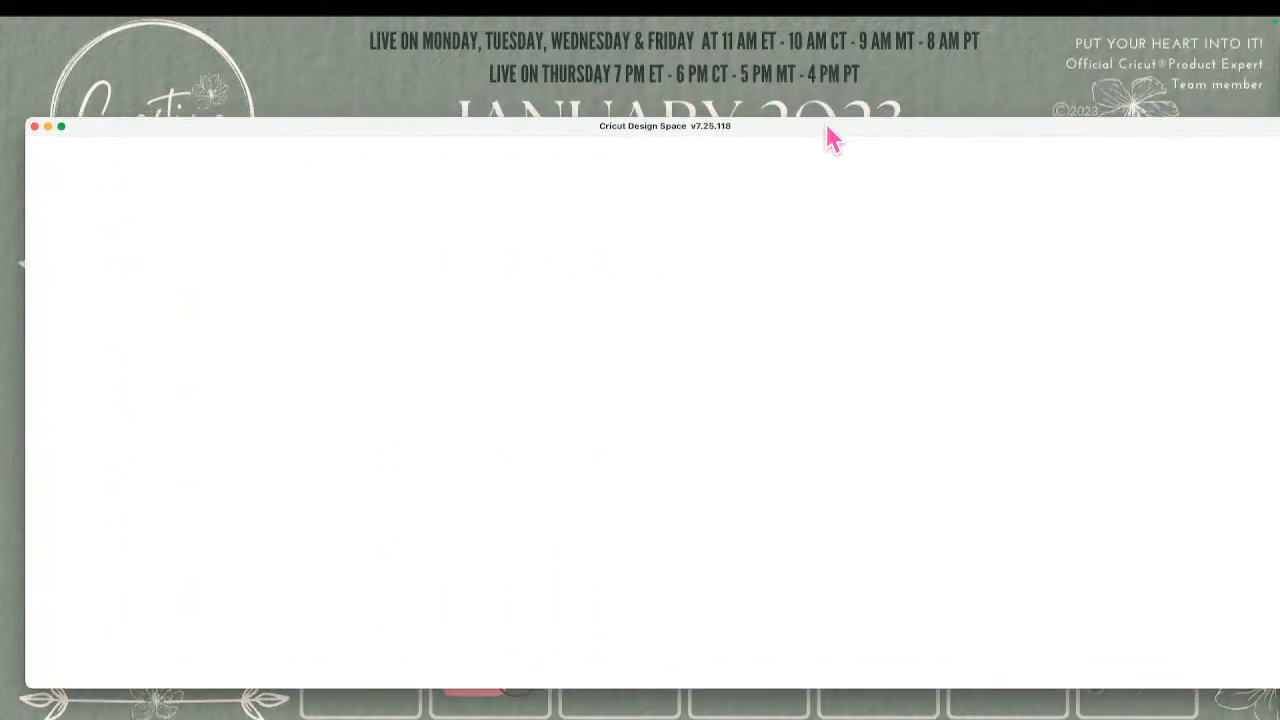
drag(828, 134, 824, 39)
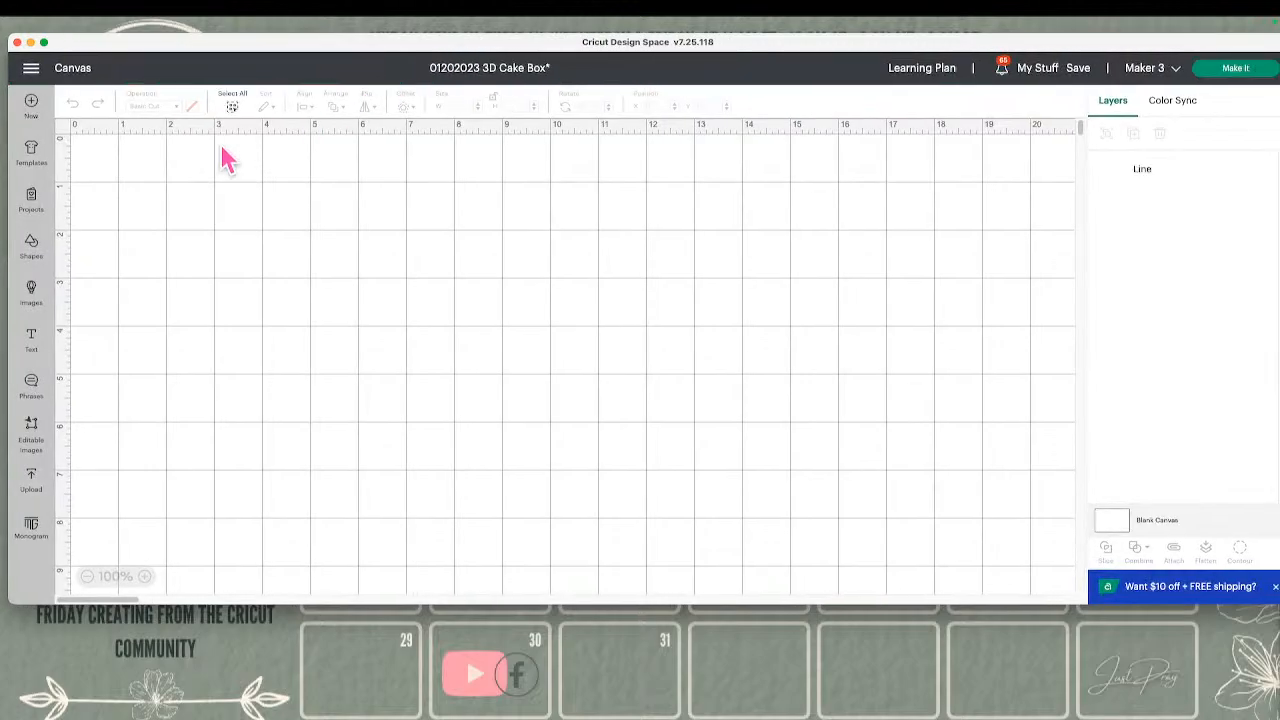
Try to make the 3D Cake Box project with the patterned strip at its current size
scroll(430, 497, down, 10)
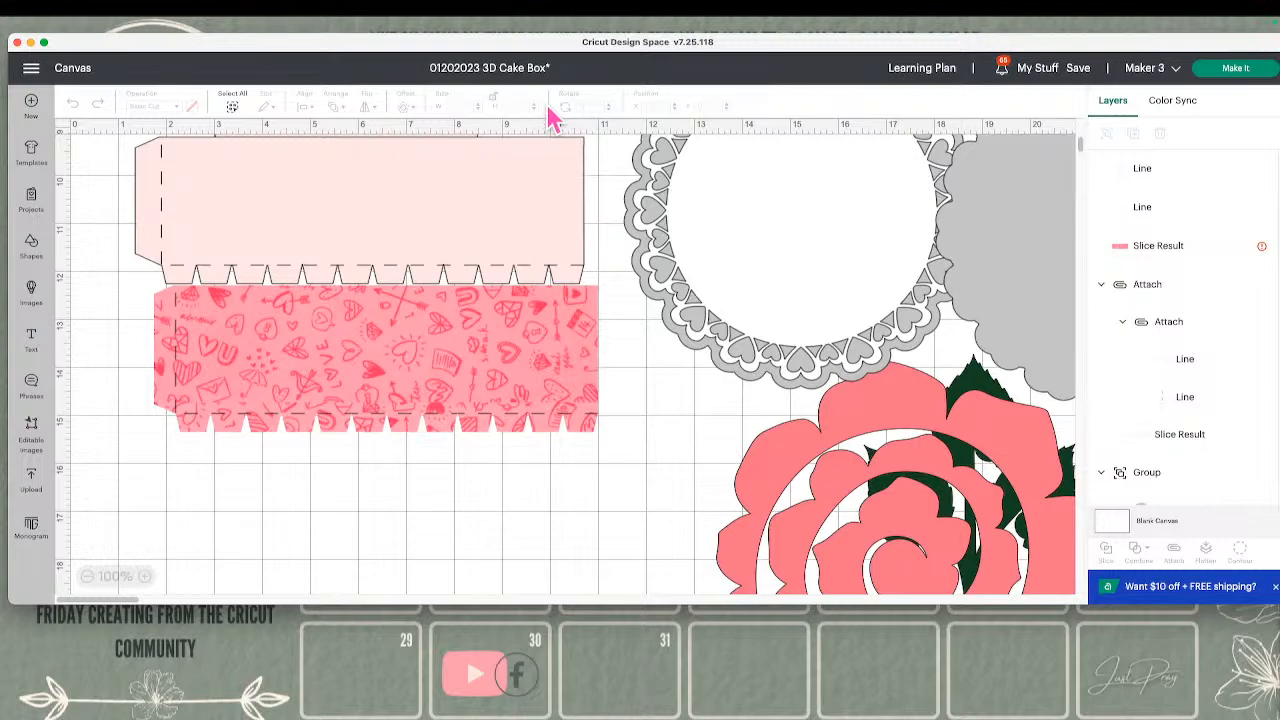
click(1238, 70)
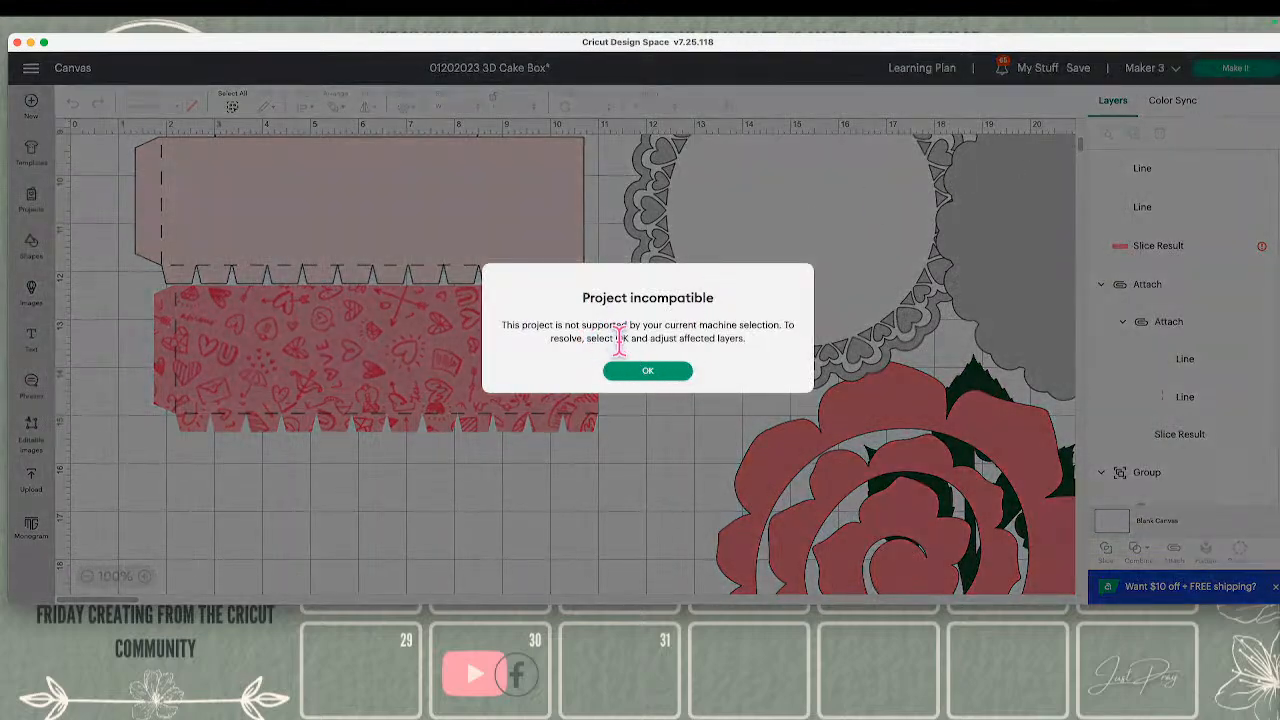
click(680, 372)
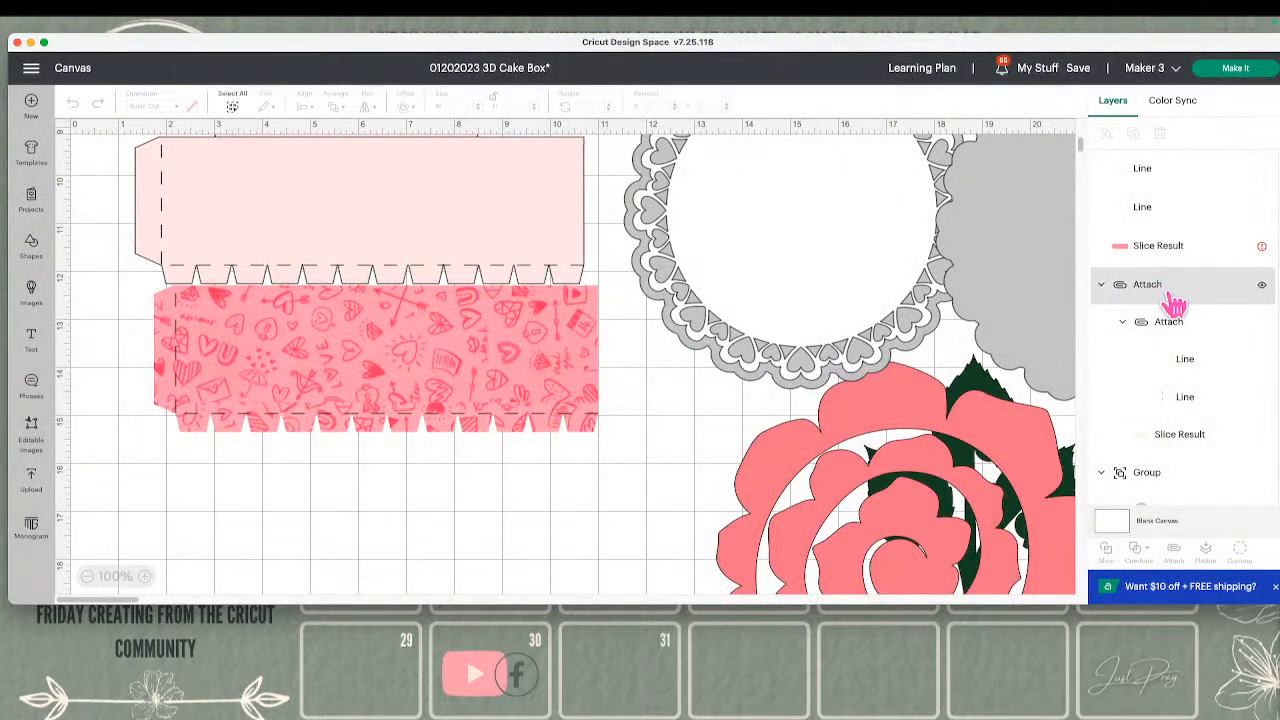
Set the width of the patterned Slice Result strip to 9.24 in with its proportions locked
click(1190, 266)
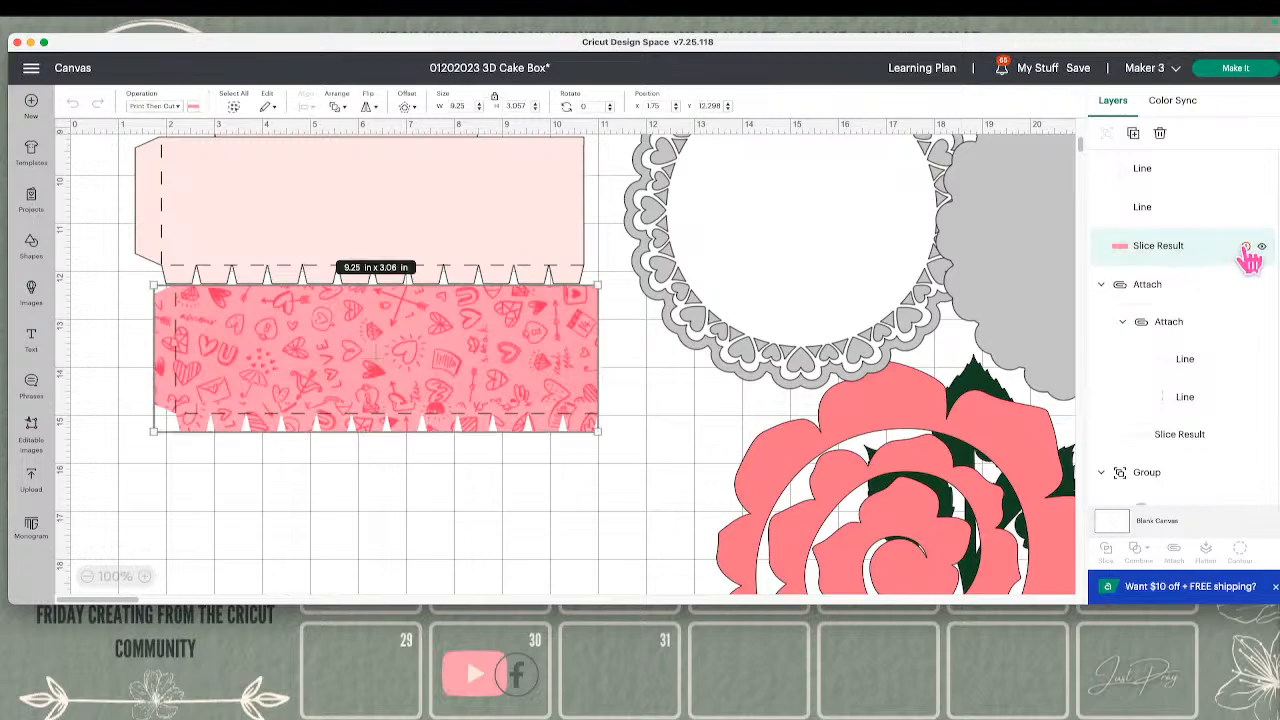
mouse_move(1246, 250)
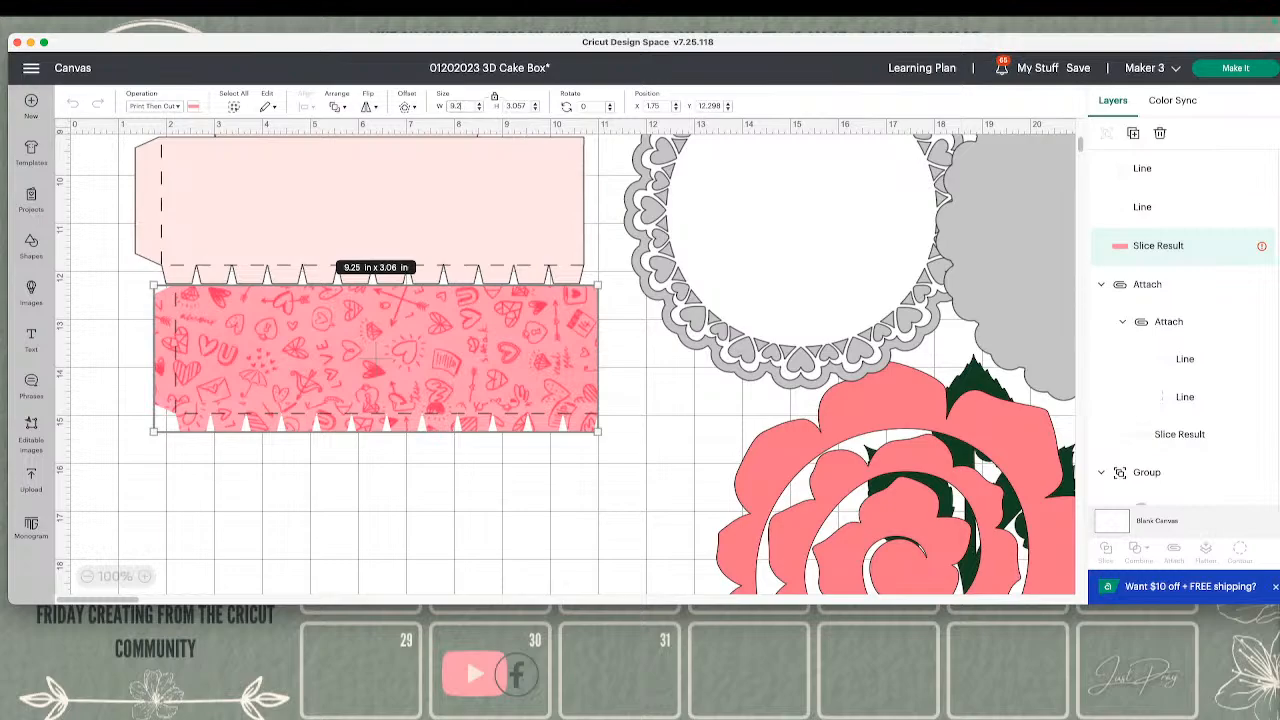
text(4)
key(Return)
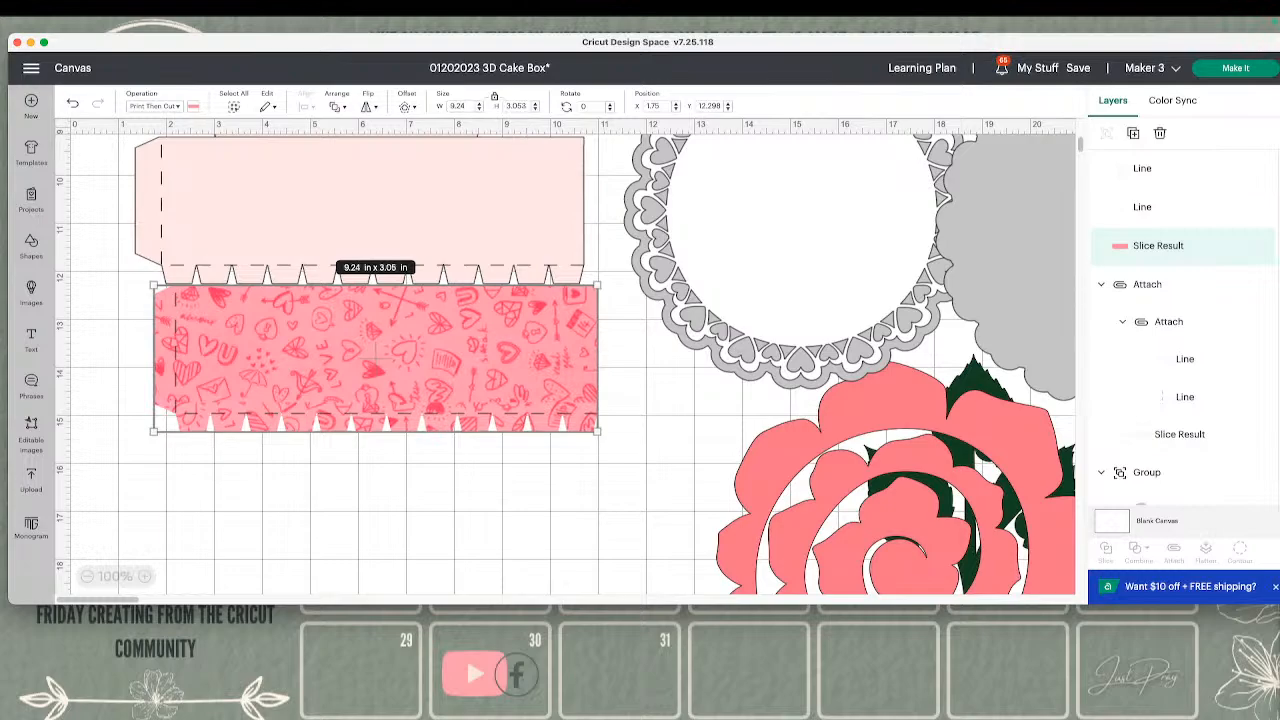
Make the project and open the Print Then Cut mat to check the patterned strip
click(651, 431)
click(1211, 260)
click(1235, 68)
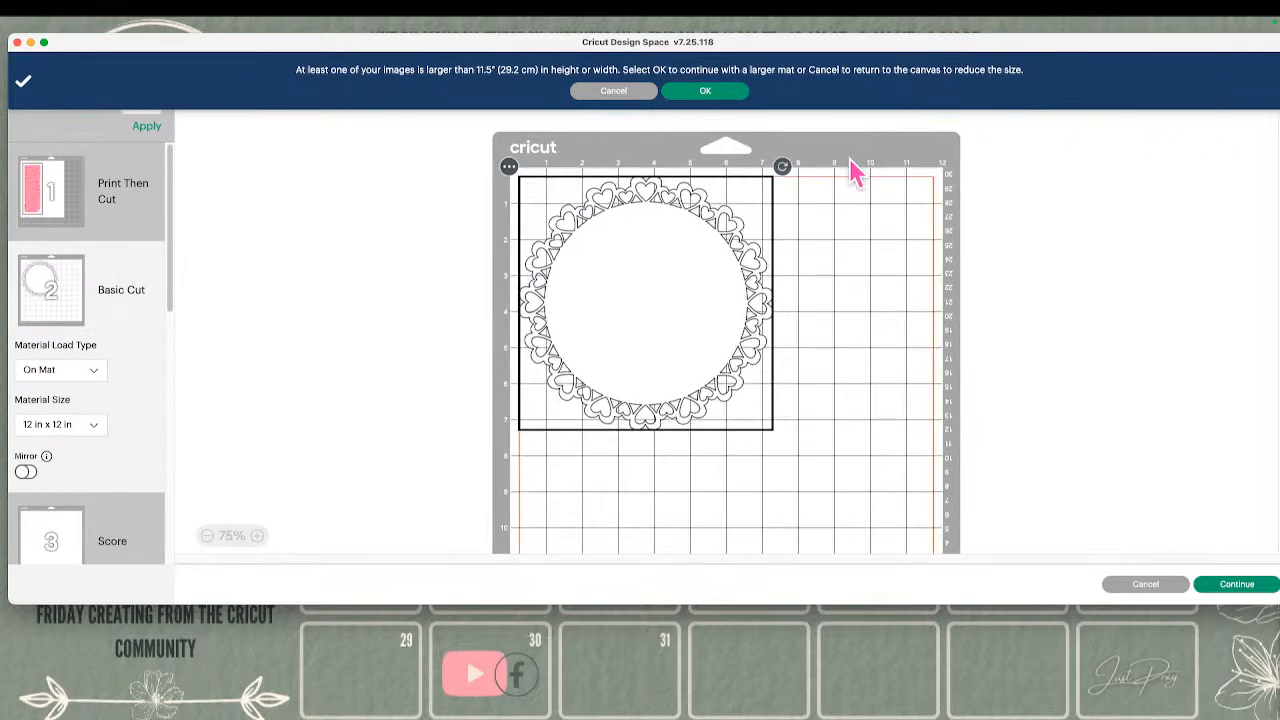
click(118, 192)
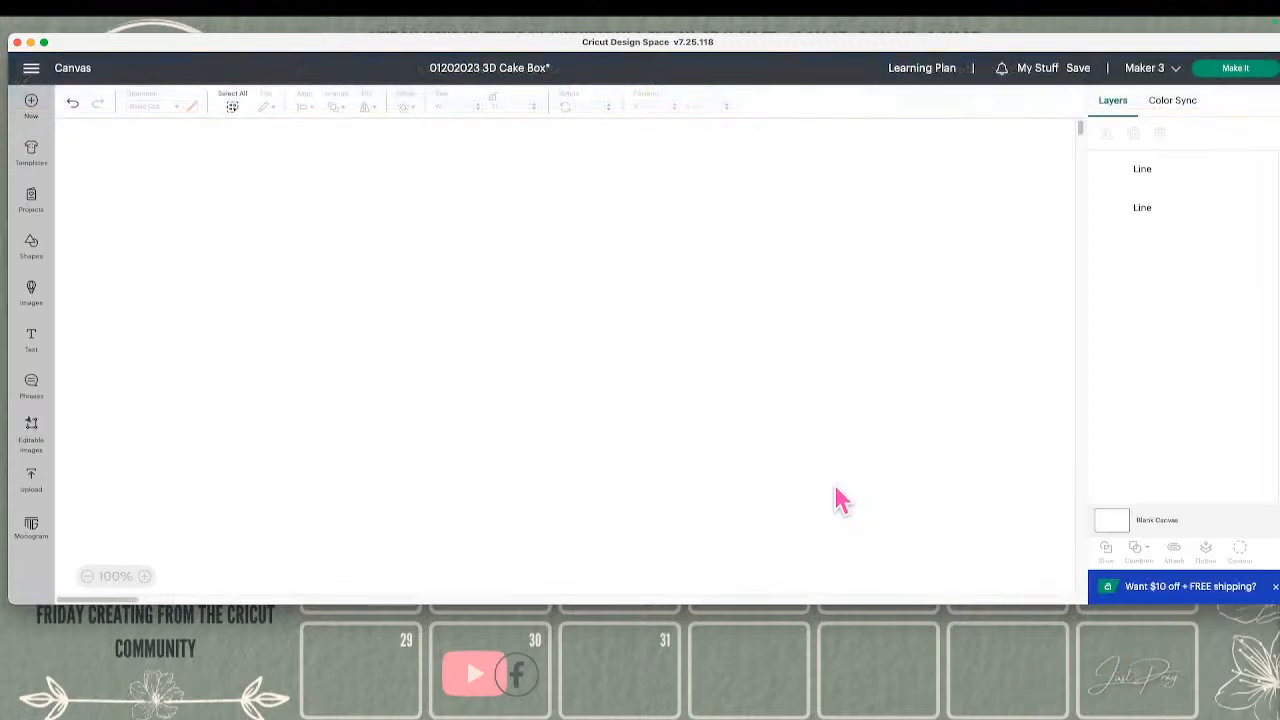
Back on the canvas, select the horizontal score line above the patterned strip's tabs
scroll(670, 492, down, 1)
scroll(675, 505, down, 8)
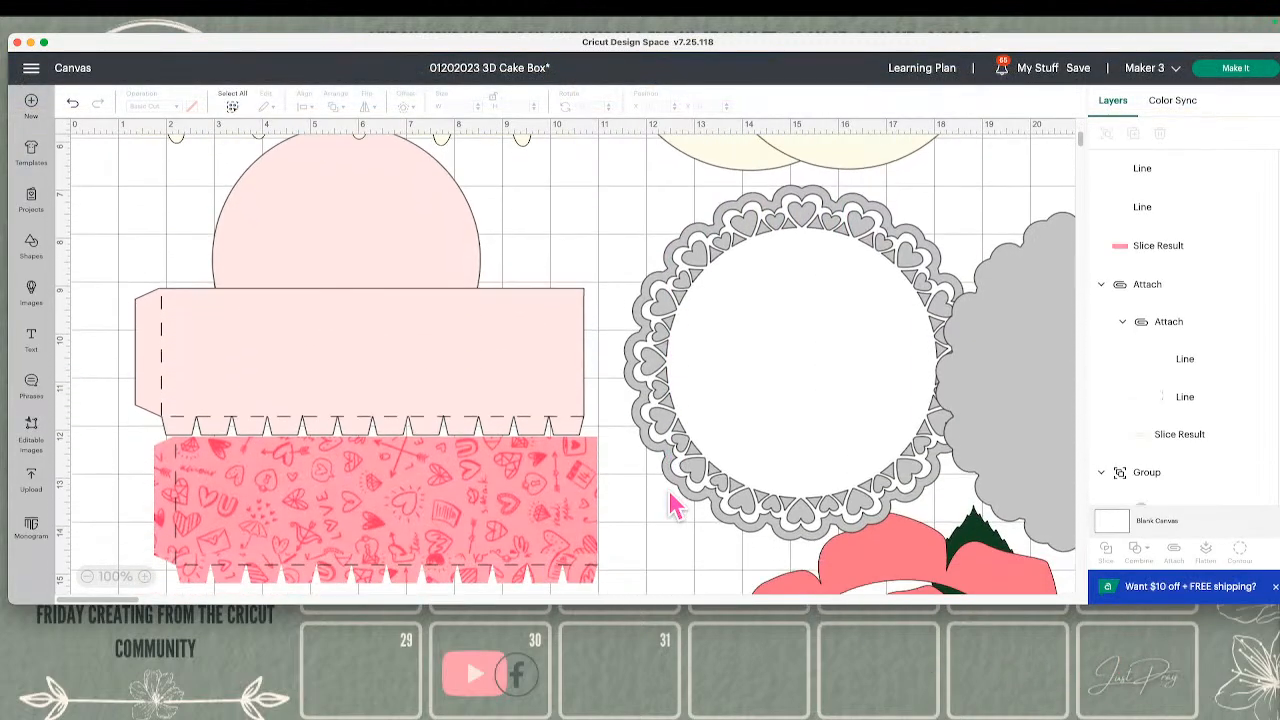
click(582, 456)
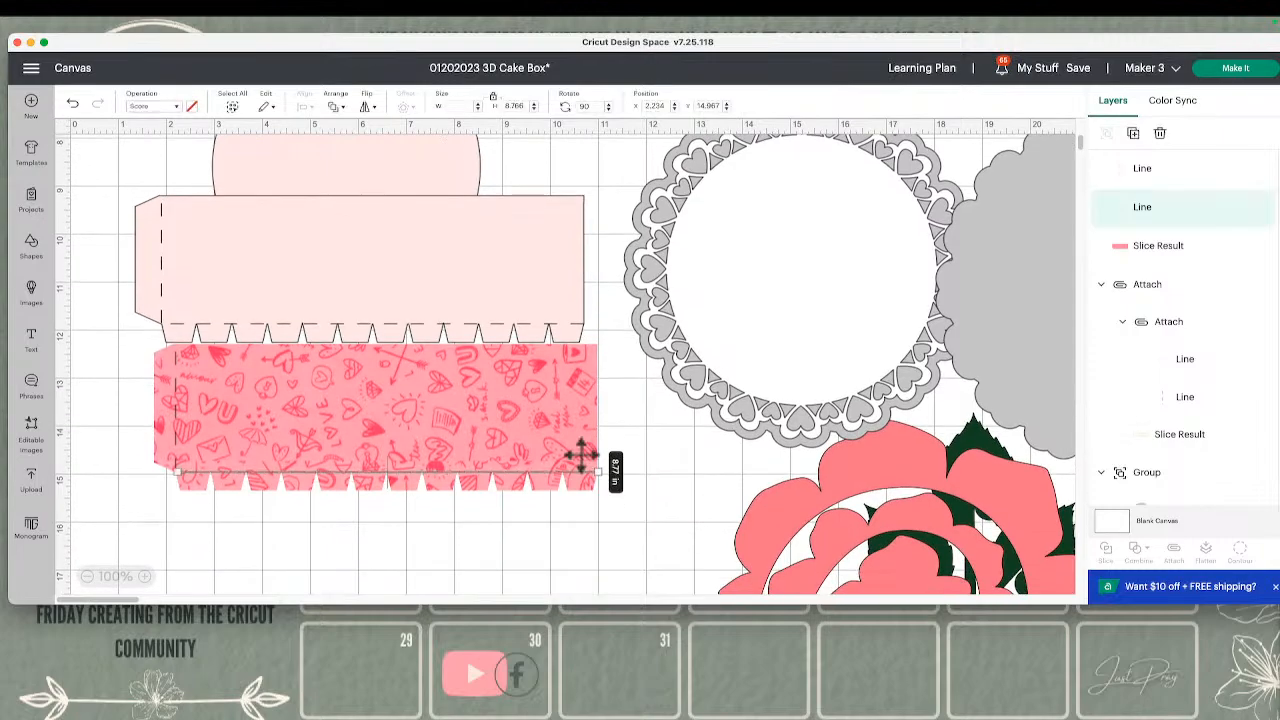
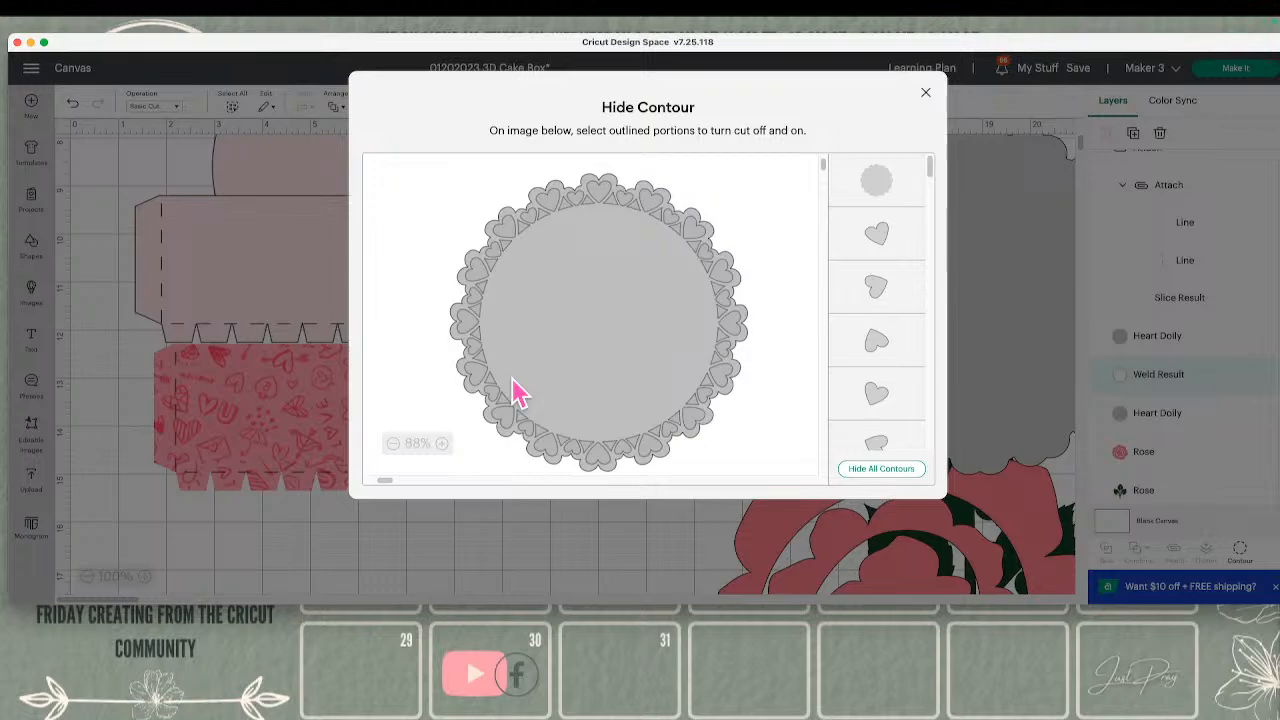
Close the contour editor, duplicate the pink 3D Circle Valentine Box circle, and move the copy to empty canvas at about X 9.1, Y 20.8
key(Escape)
scroll(640, 490, up, 5)
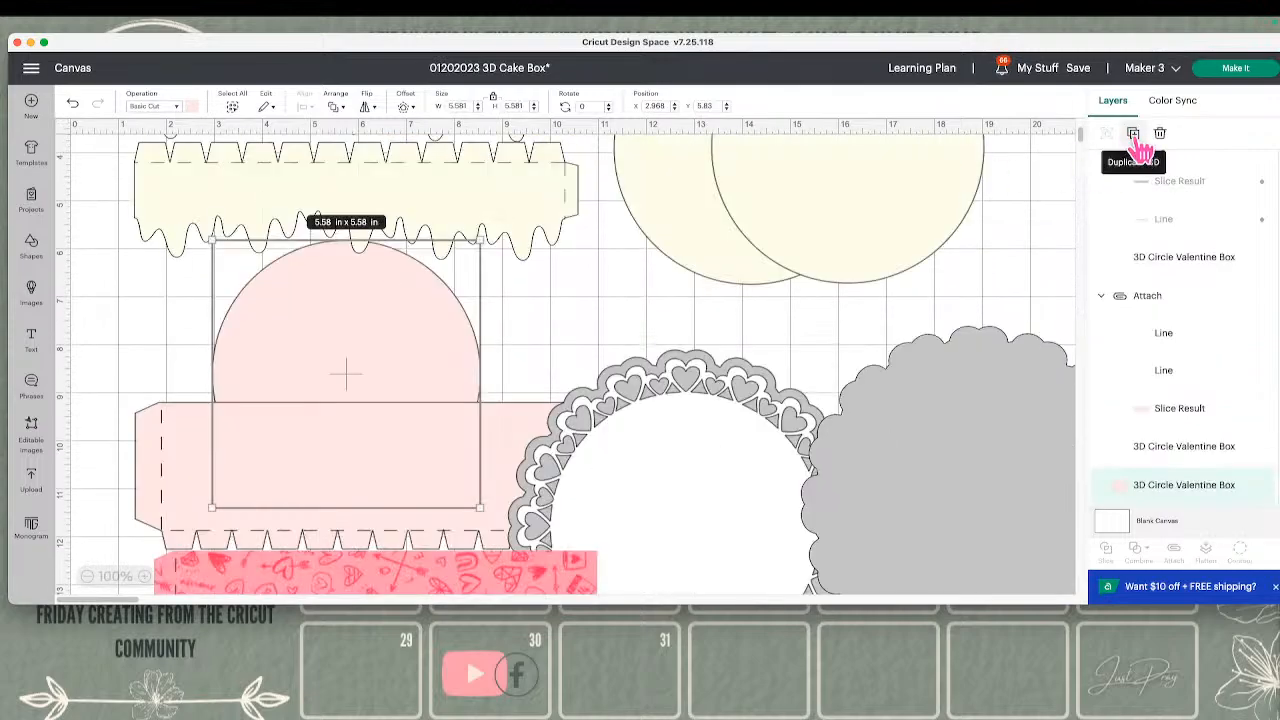
click(1134, 134)
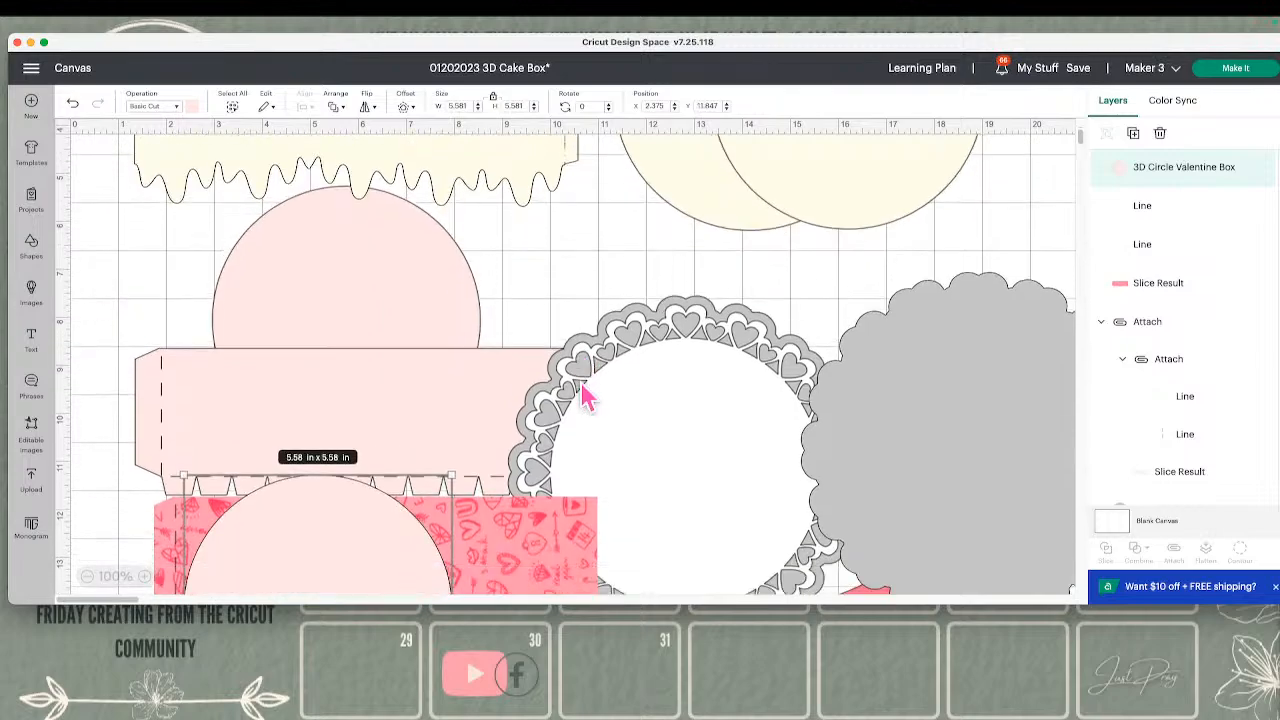
scroll(585, 388, down, 5)
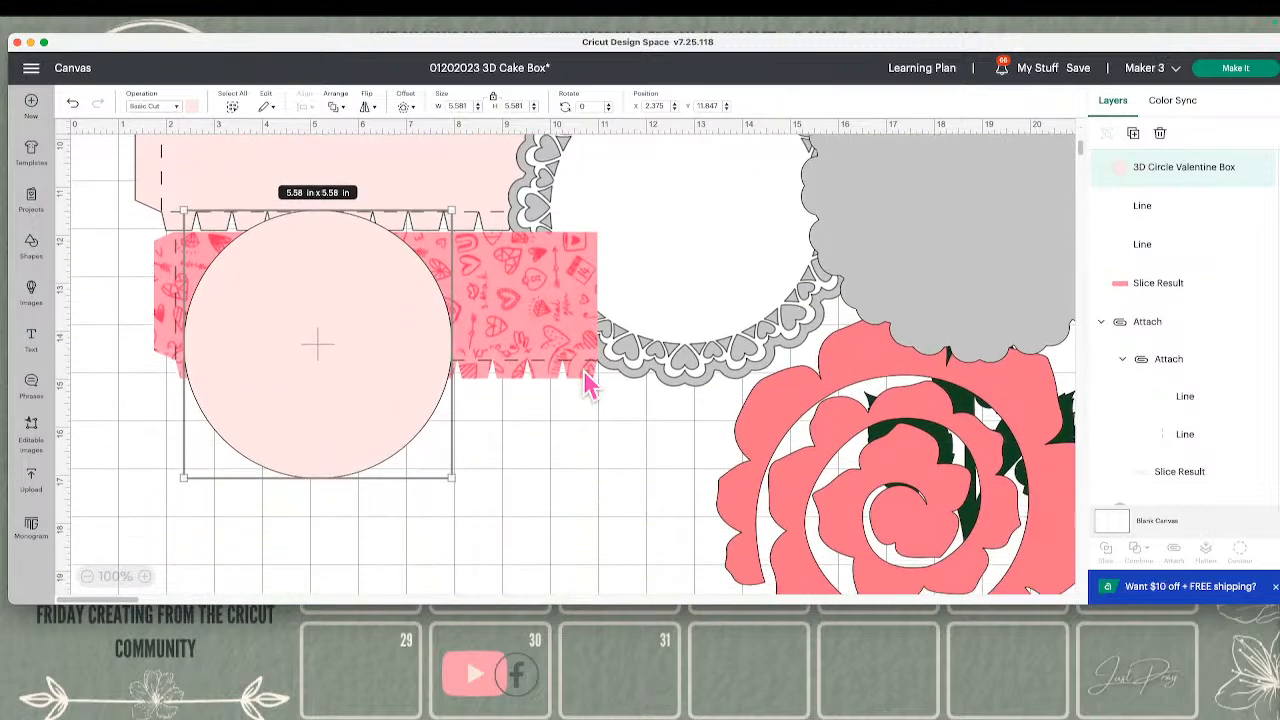
drag(425, 315, 571, 471)
scroll(571, 465, down, 3)
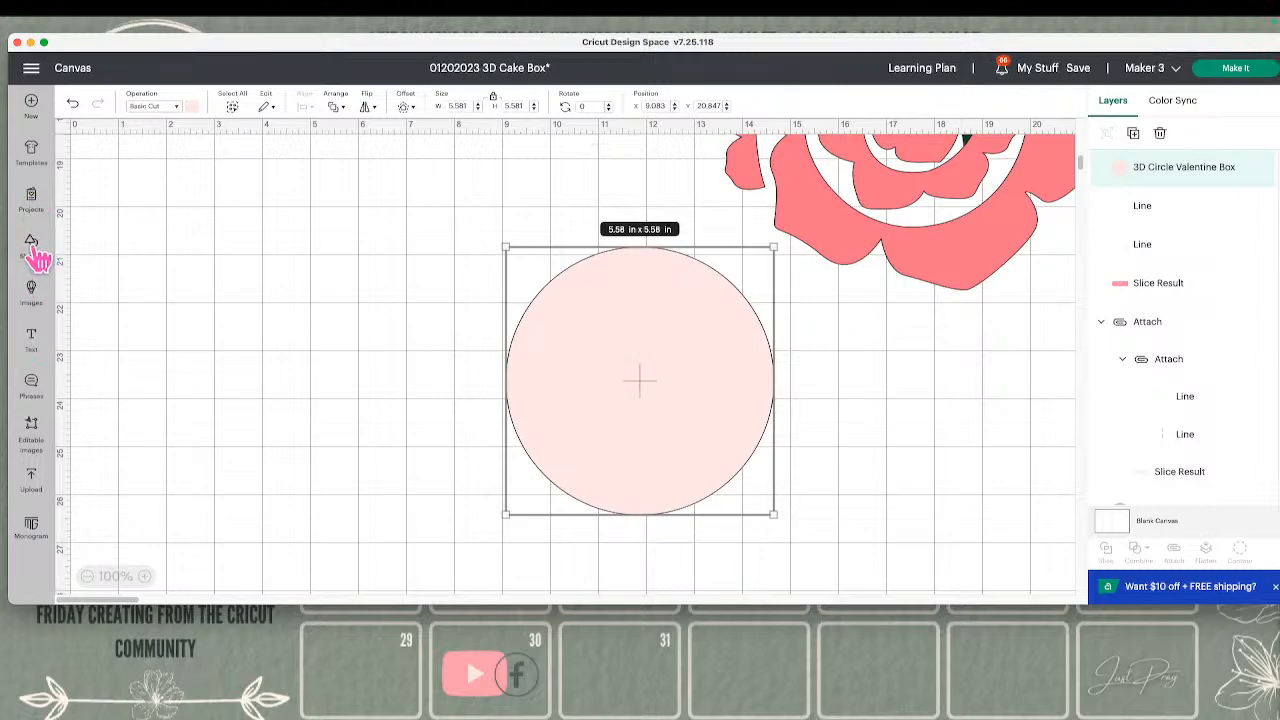
Search the image library for "DOILY"
click(38, 296)
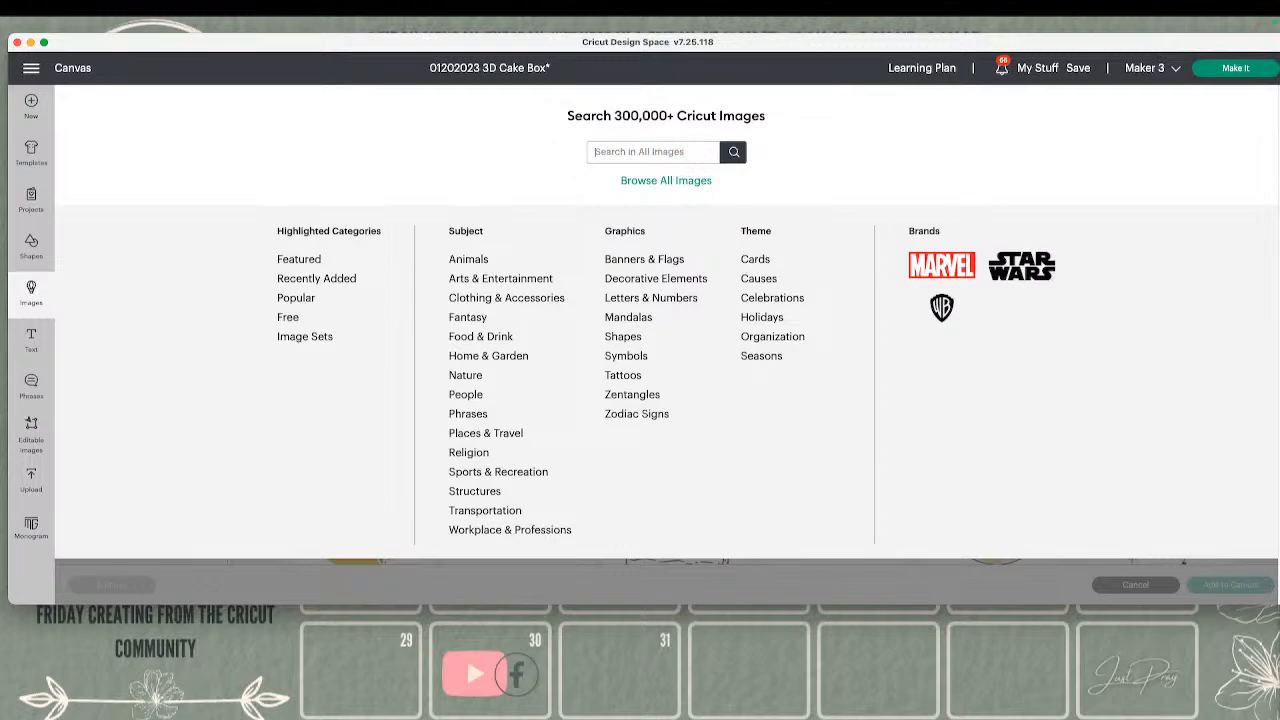
text(DOILY)
key(Return)
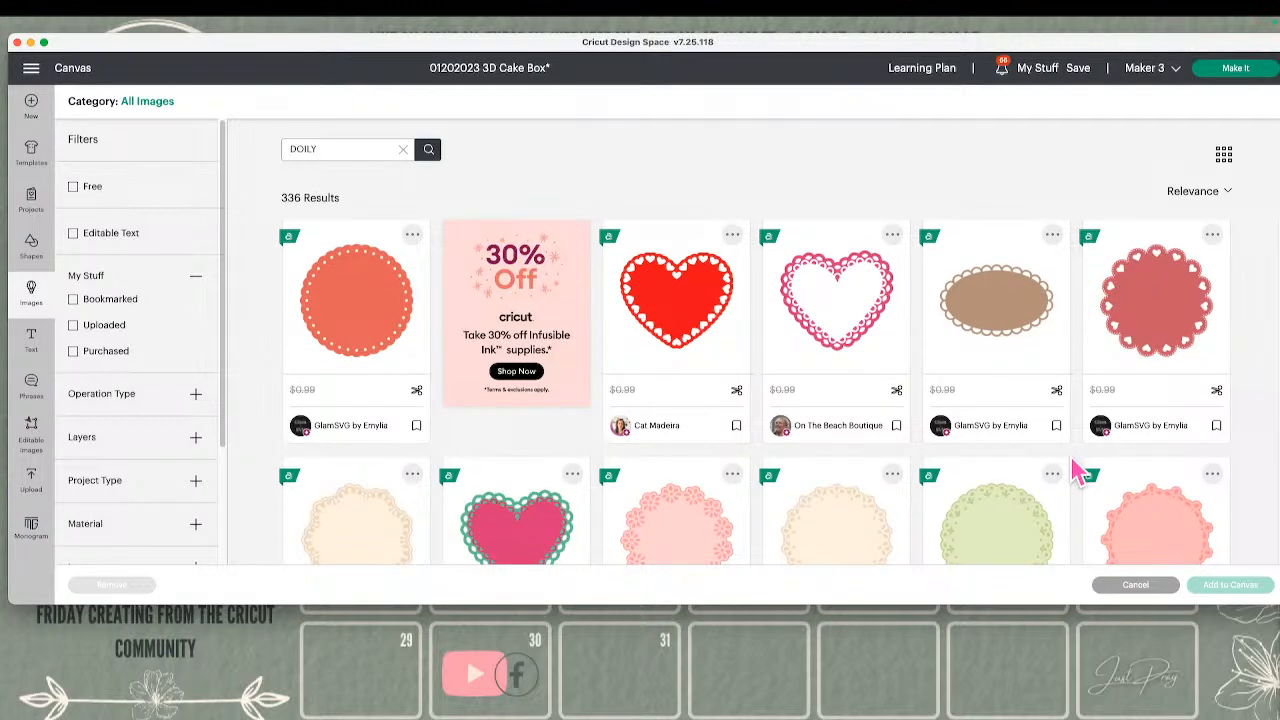
Select the pink Butterfly Doily and the dark pink Scalloped Doily from the image results
scroll(1072, 470, down, 1)
scroll(1071, 457, down, 4)
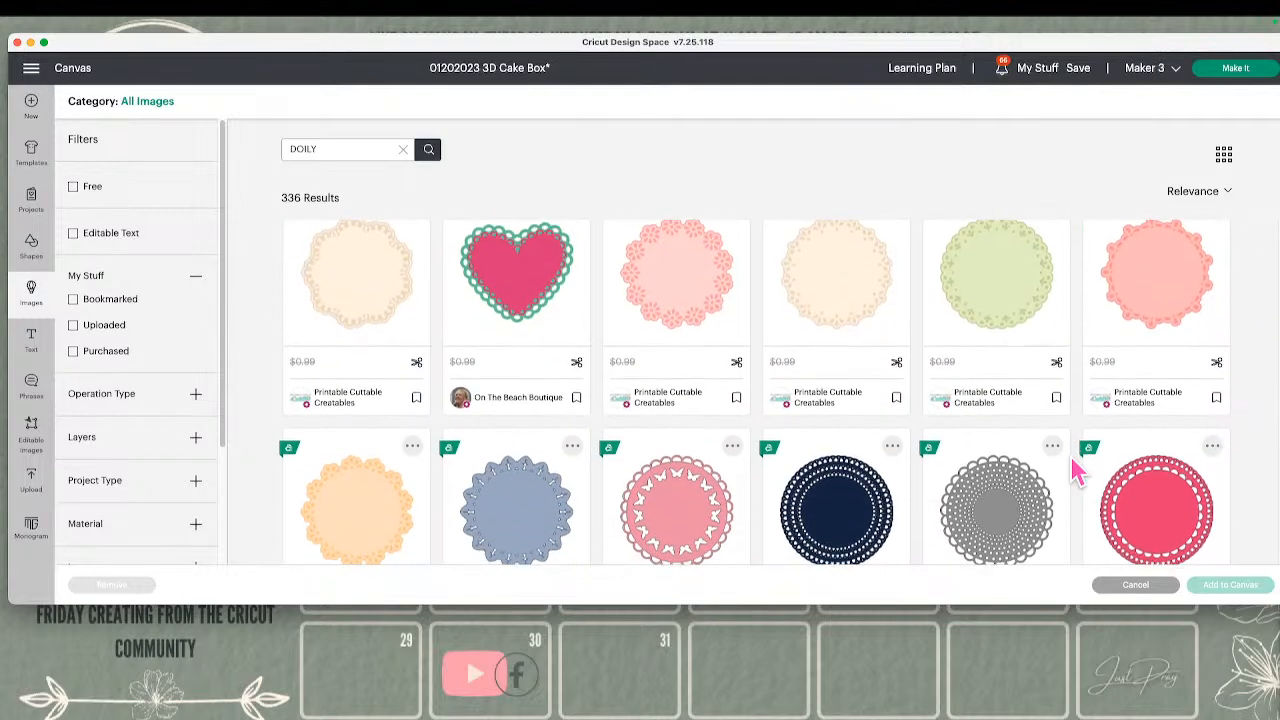
scroll(1071, 457, down, 2)
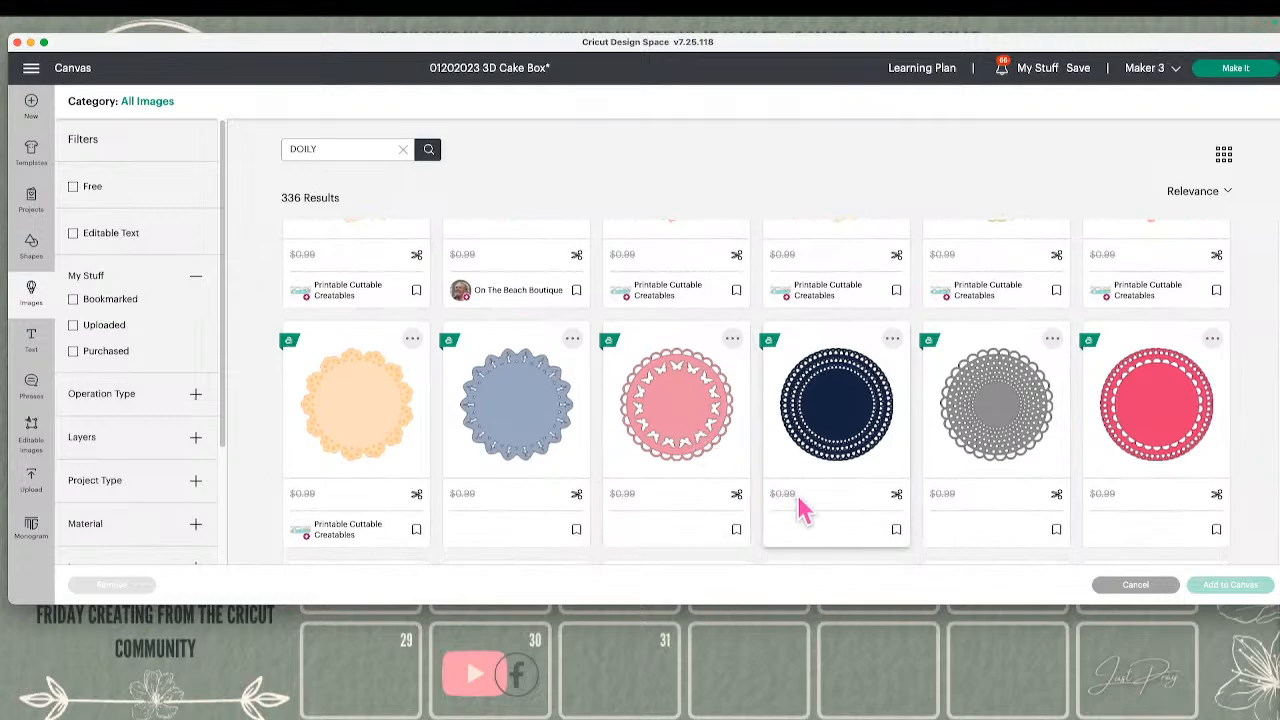
scroll(800, 505, down, 1)
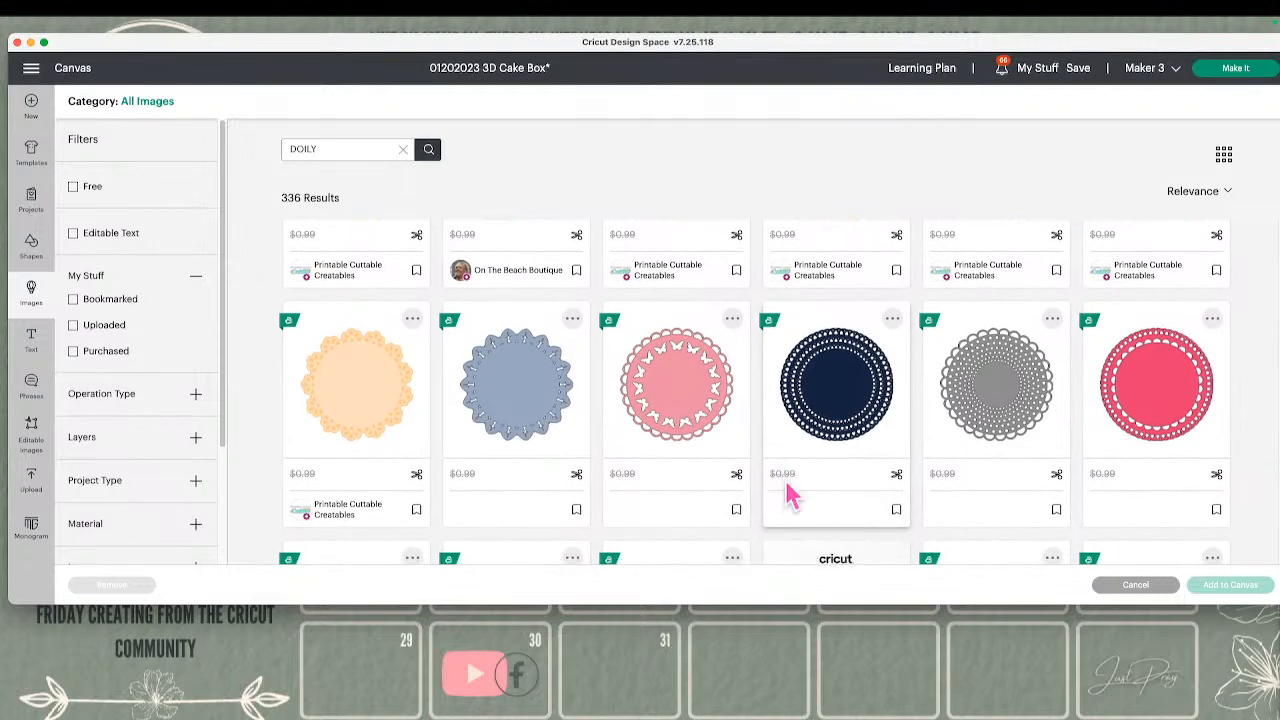
scroll(780, 463, down, 1)
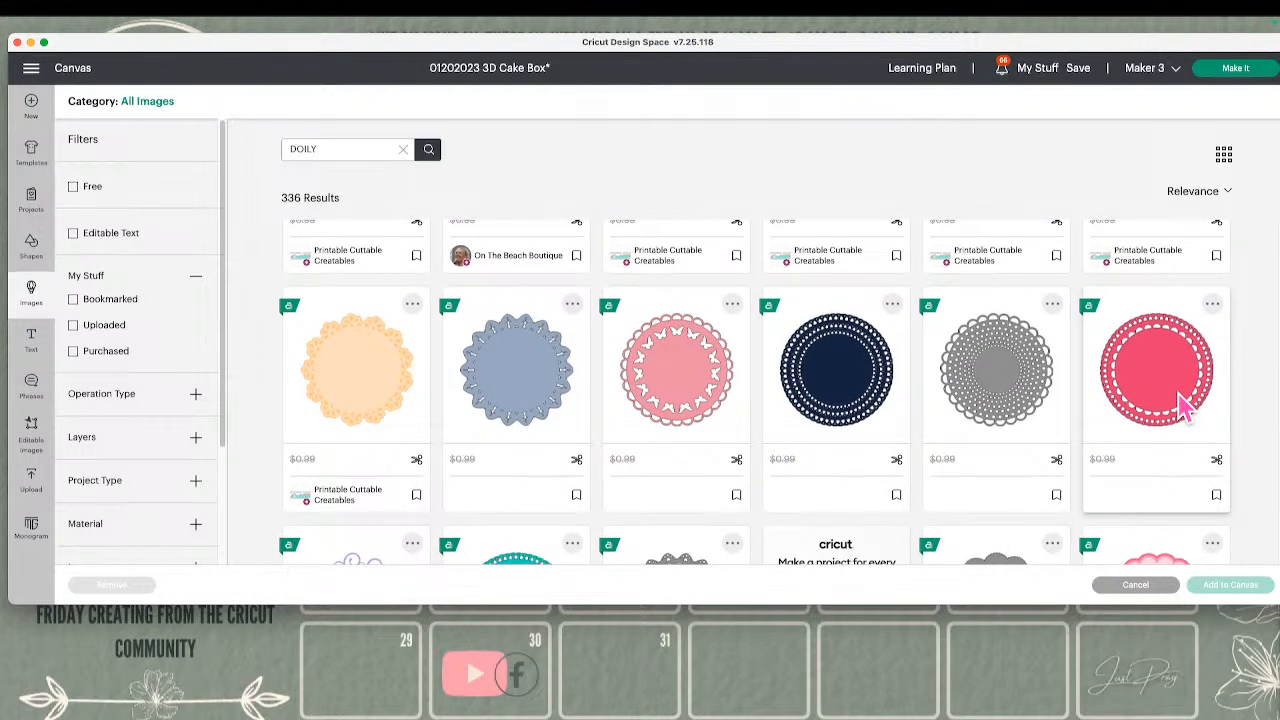
scroll(980, 490, down, 4)
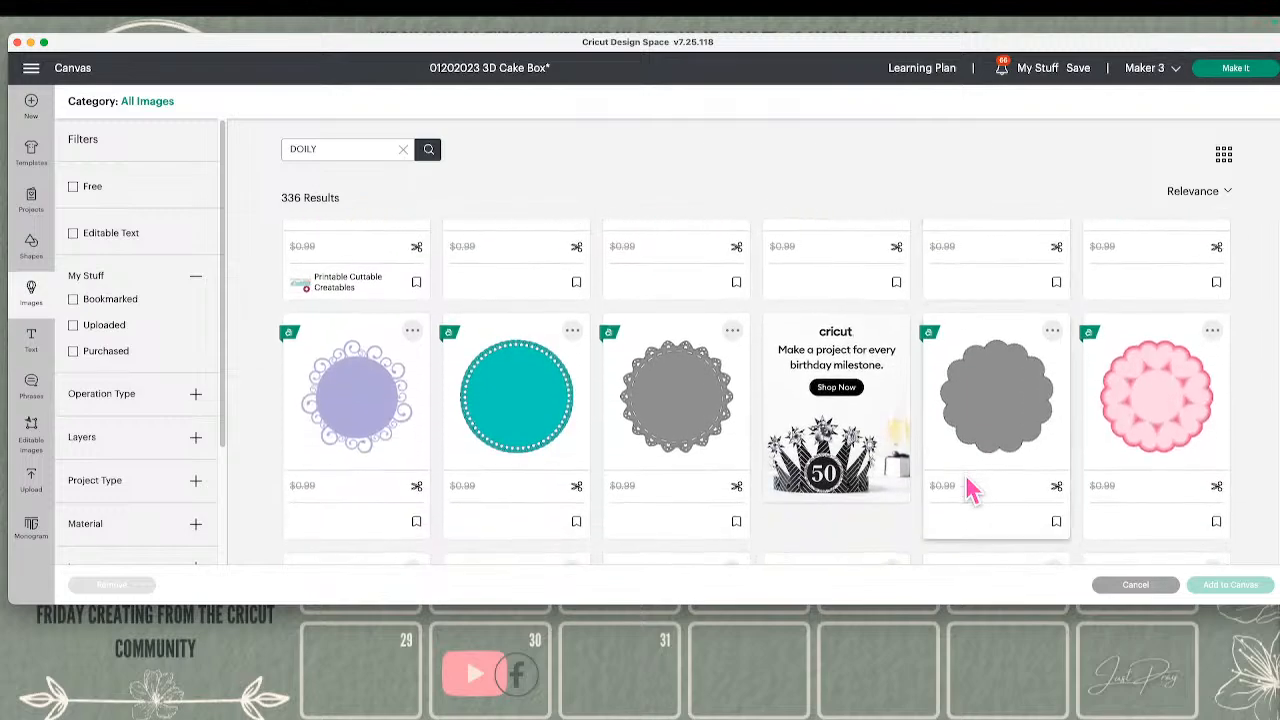
scroll(970, 490, up, 2)
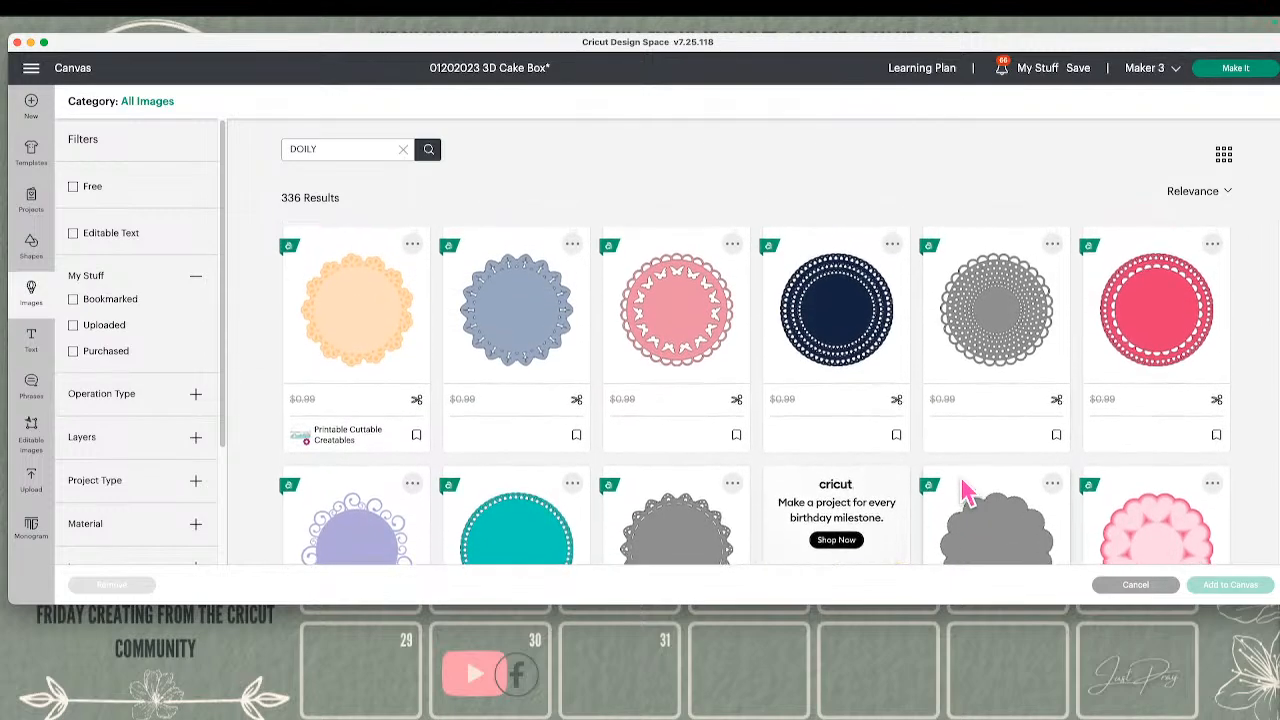
scroll(962, 490, up, 2)
click(665, 362)
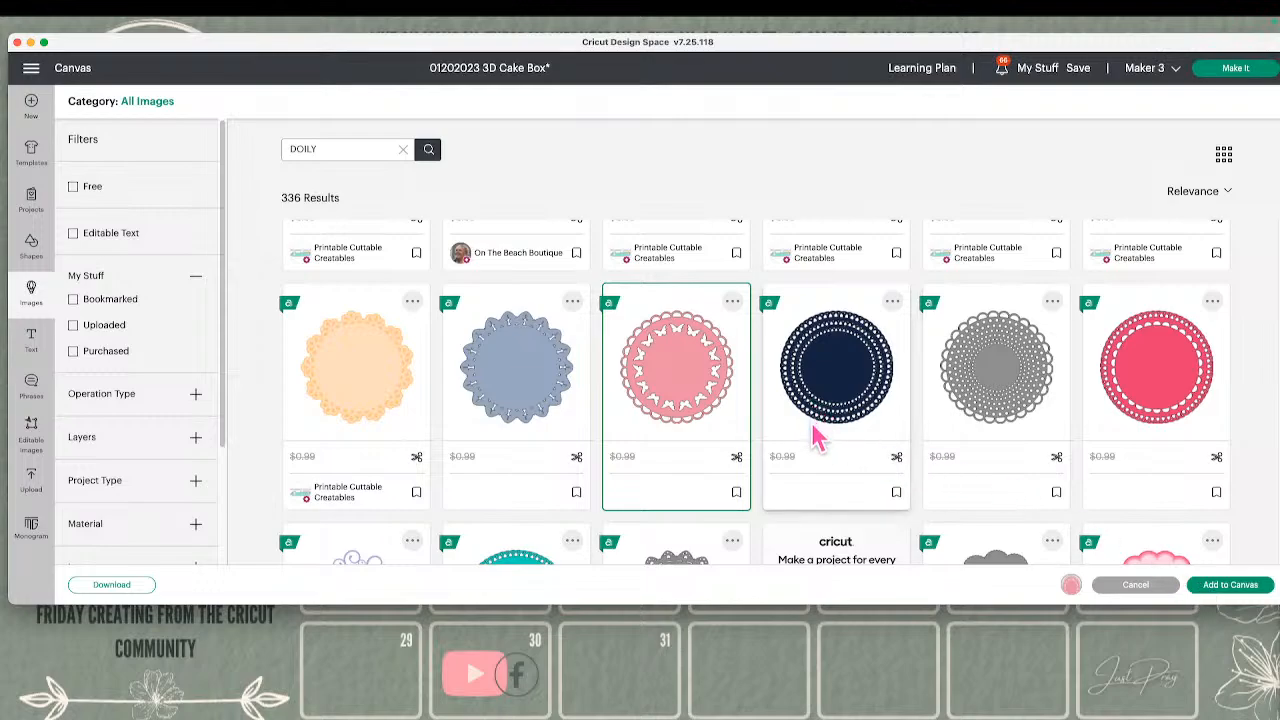
scroll(830, 455, down, 1)
click(1142, 388)
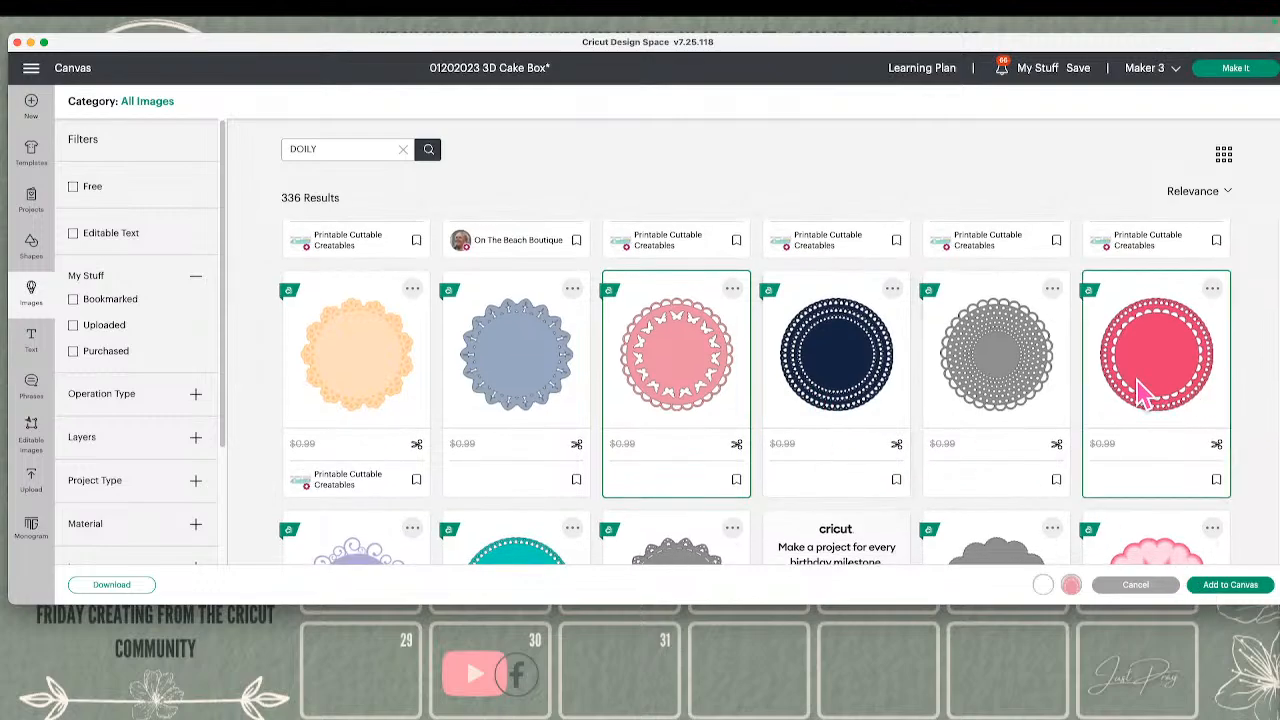
Add the teal Circle Doily Pattern Overlay and the layered pink Heart Doily to the image selection
scroll(1134, 394, down, 3)
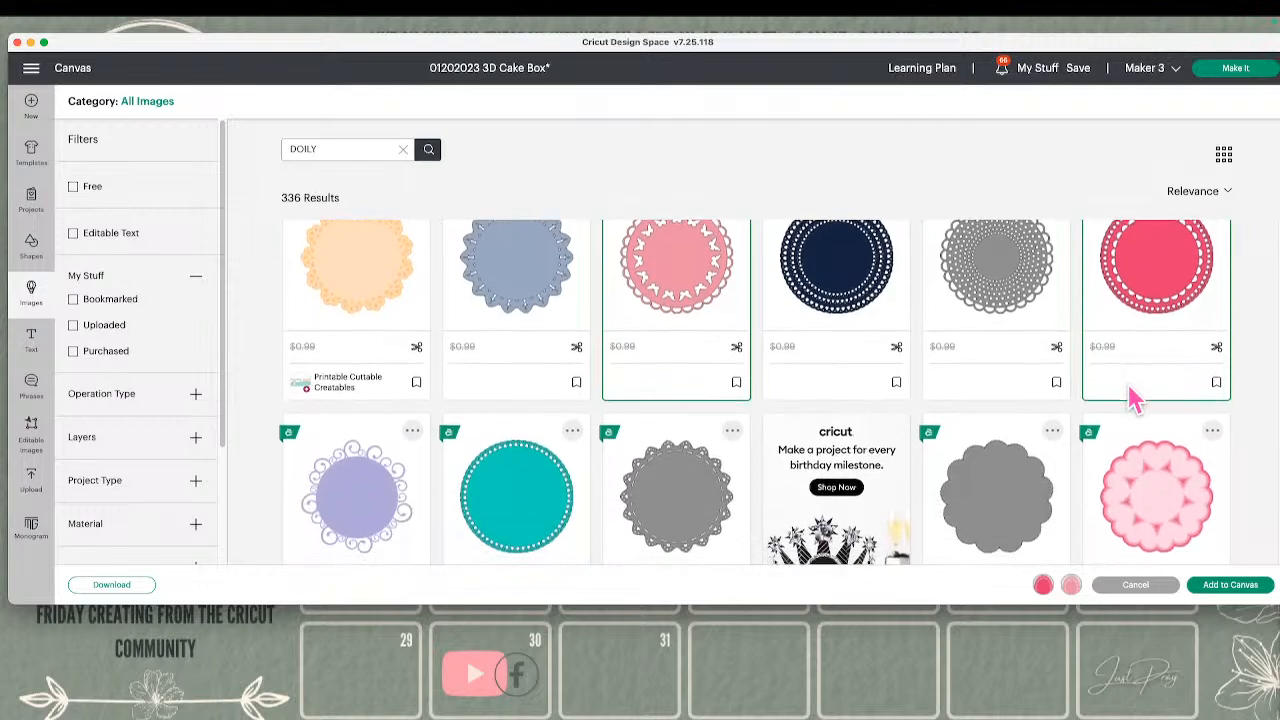
scroll(1126, 383, down, 5)
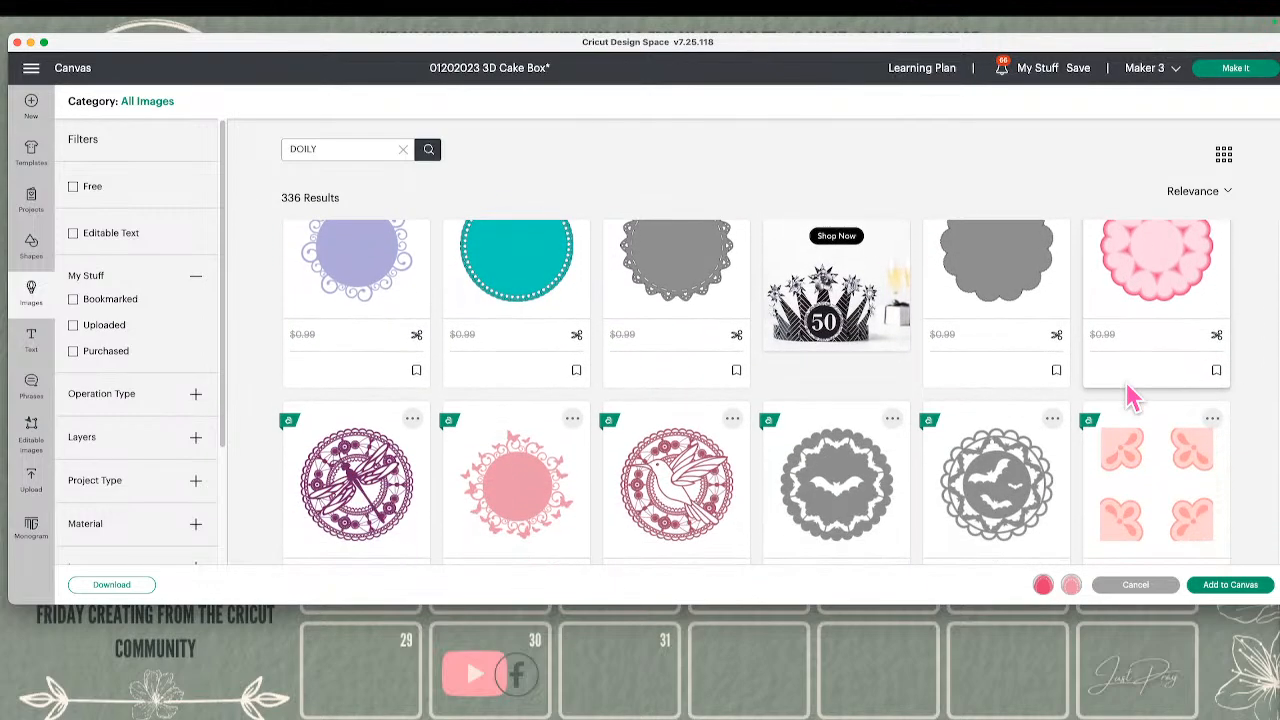
scroll(1128, 395, down, 1)
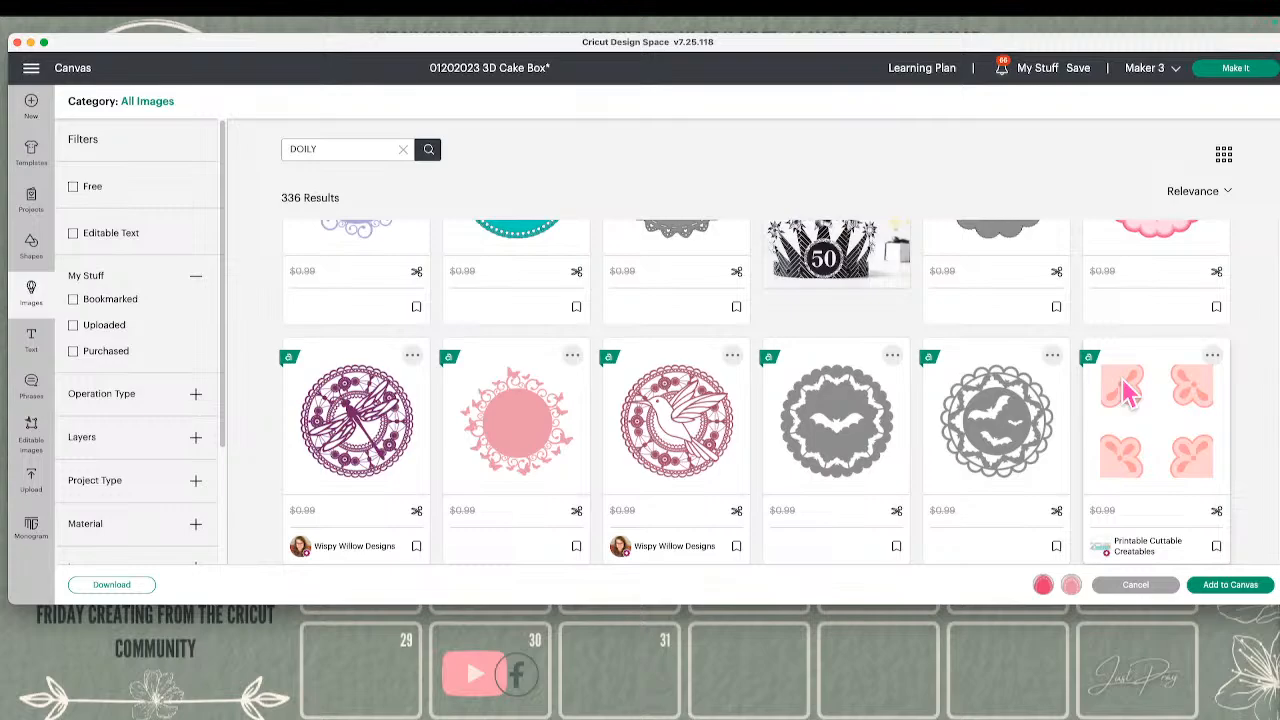
scroll(1128, 392, down, 10)
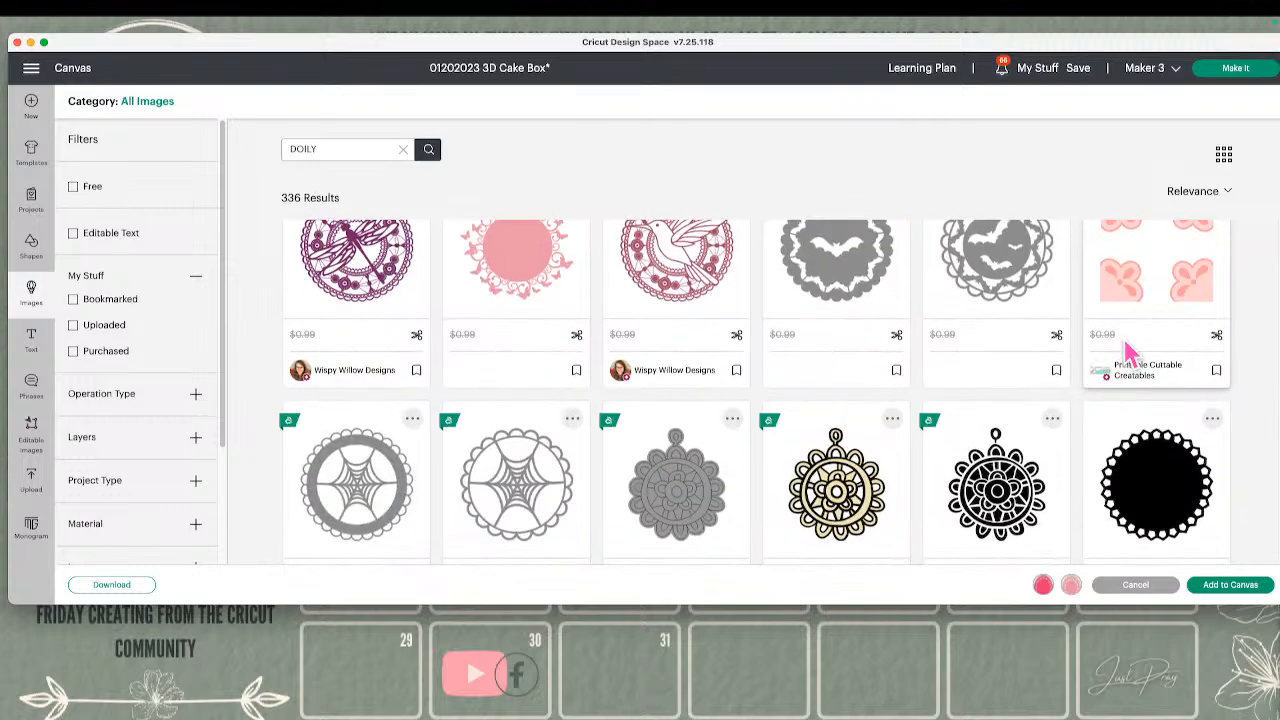
scroll(1128, 352, down, 2)
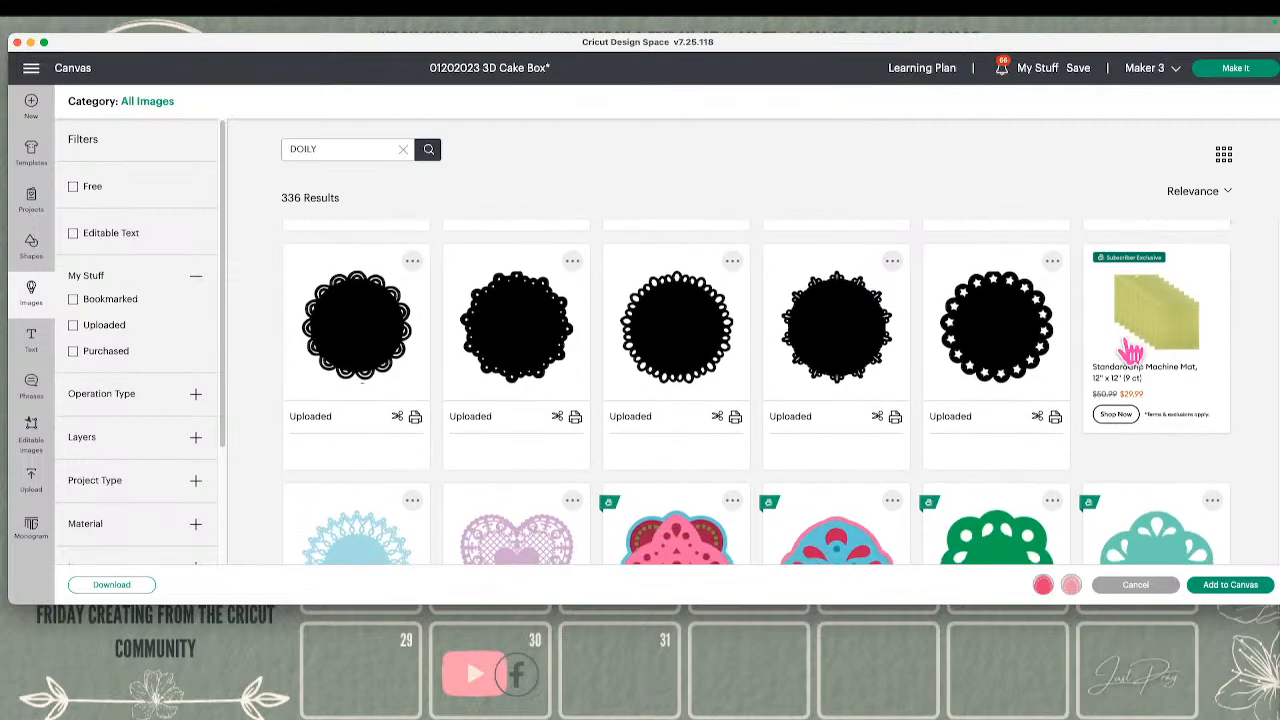
scroll(1130, 352, down, 7)
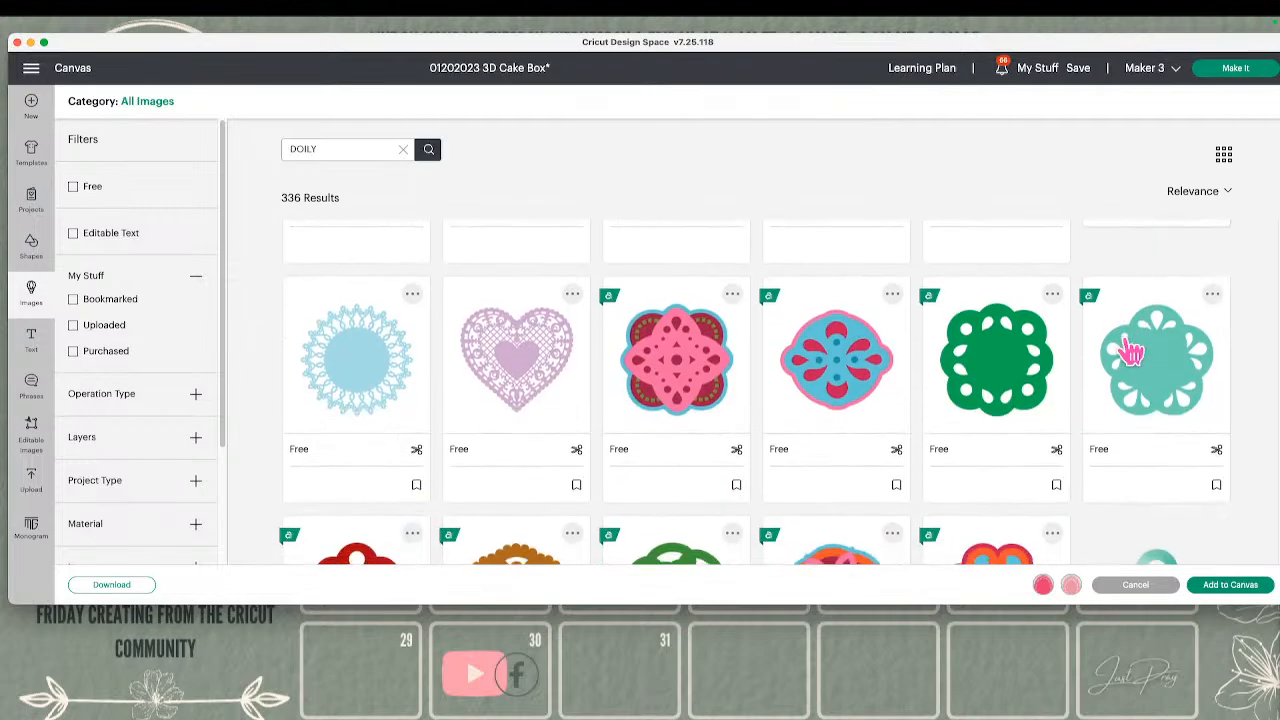
scroll(1130, 355, down, 1)
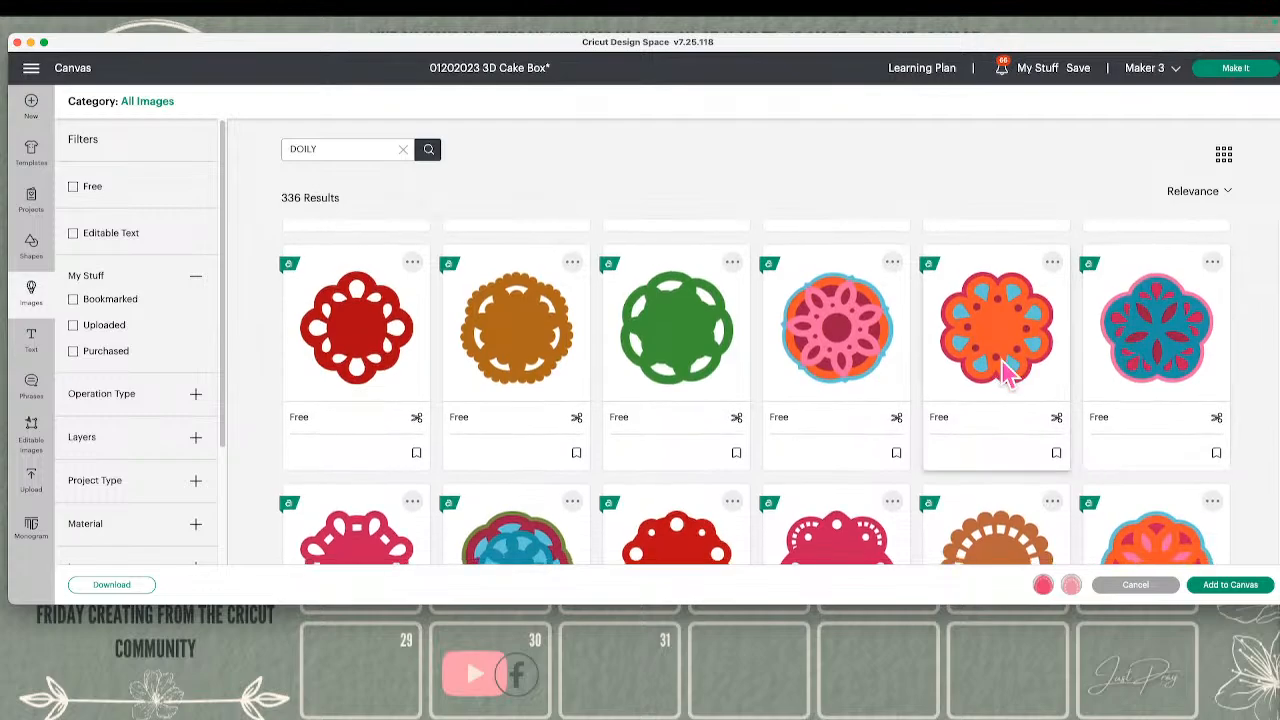
scroll(997, 356, down, 4)
scroll(996, 360, down, 3)
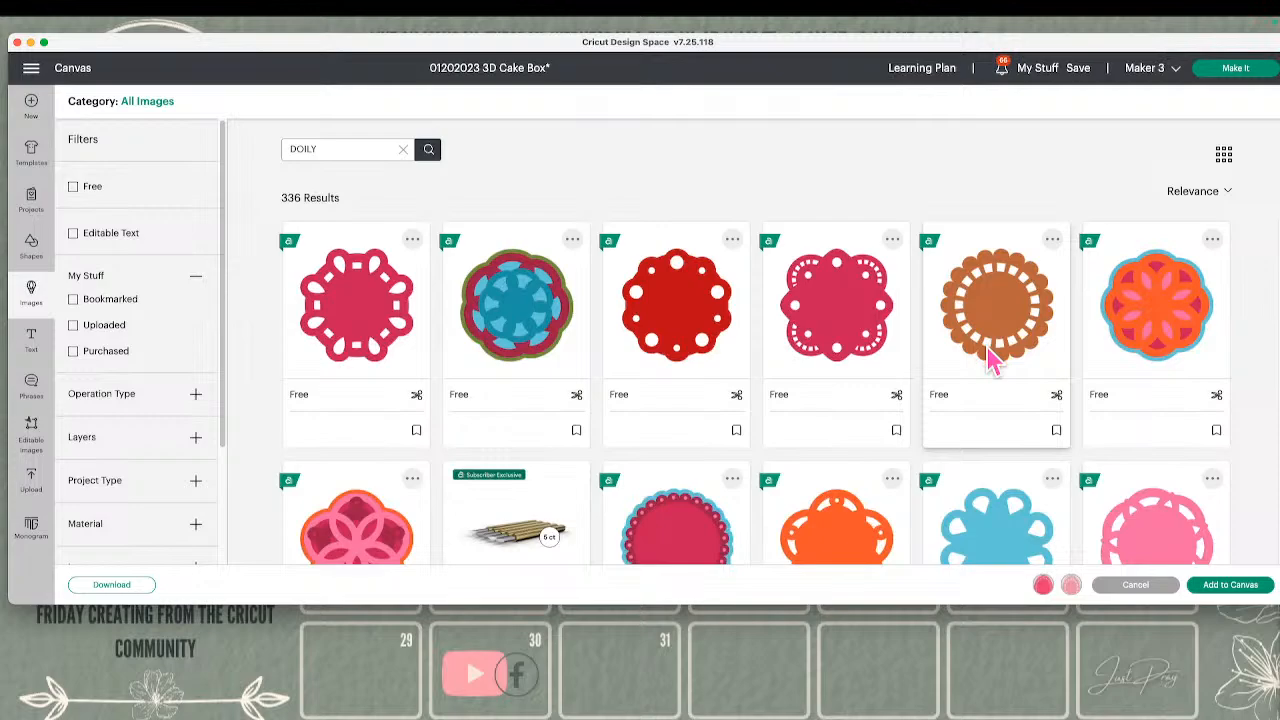
scroll(990, 360, down, 13)
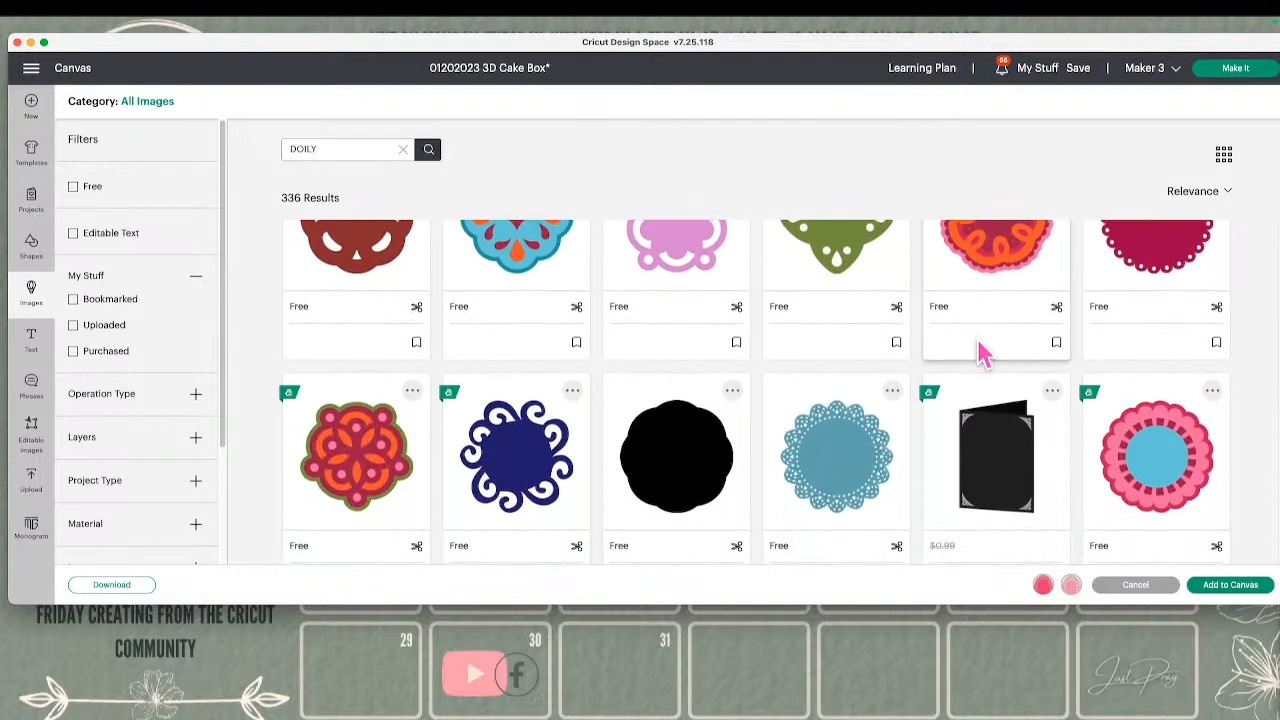
scroll(983, 350, down, 3)
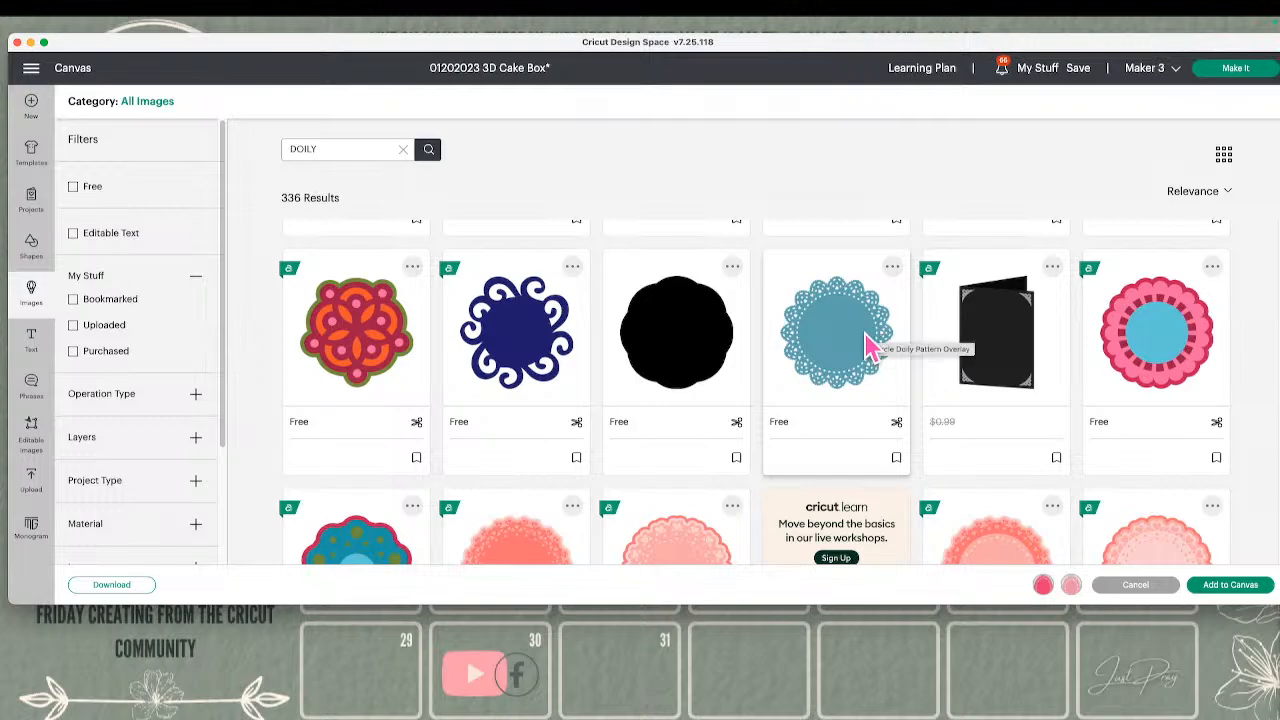
click(868, 345)
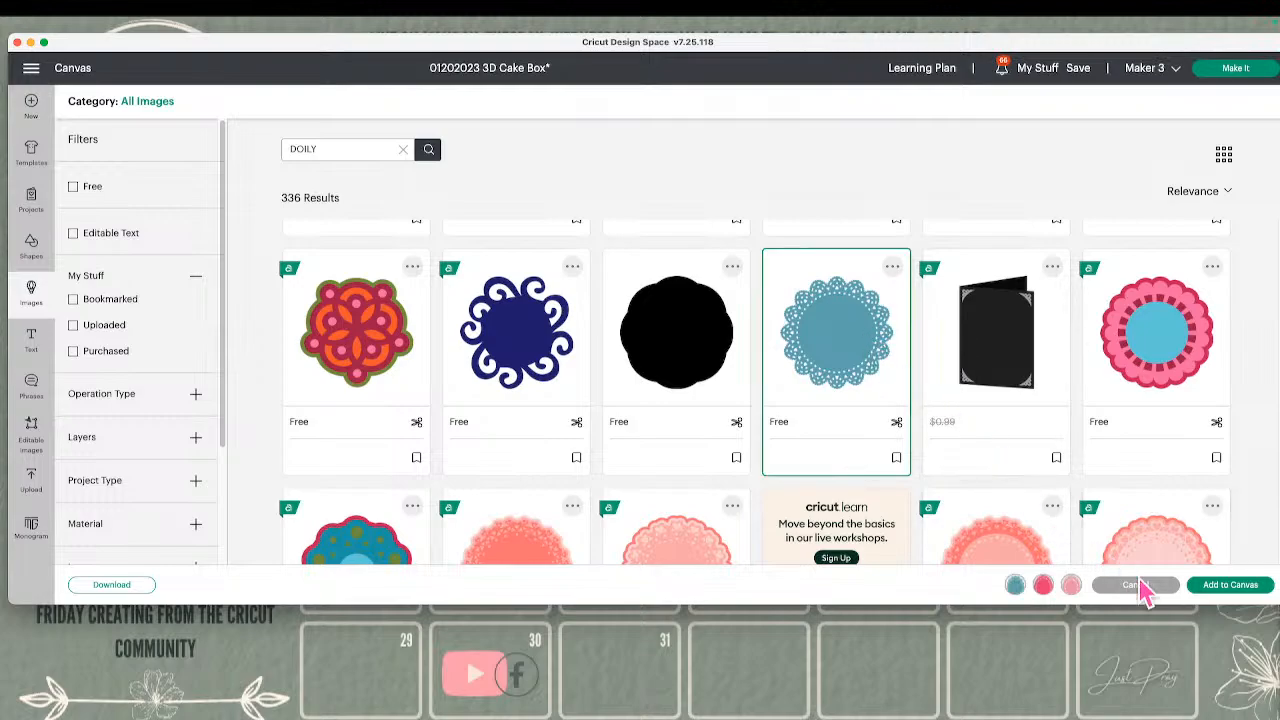
scroll(1016, 500, down, 5)
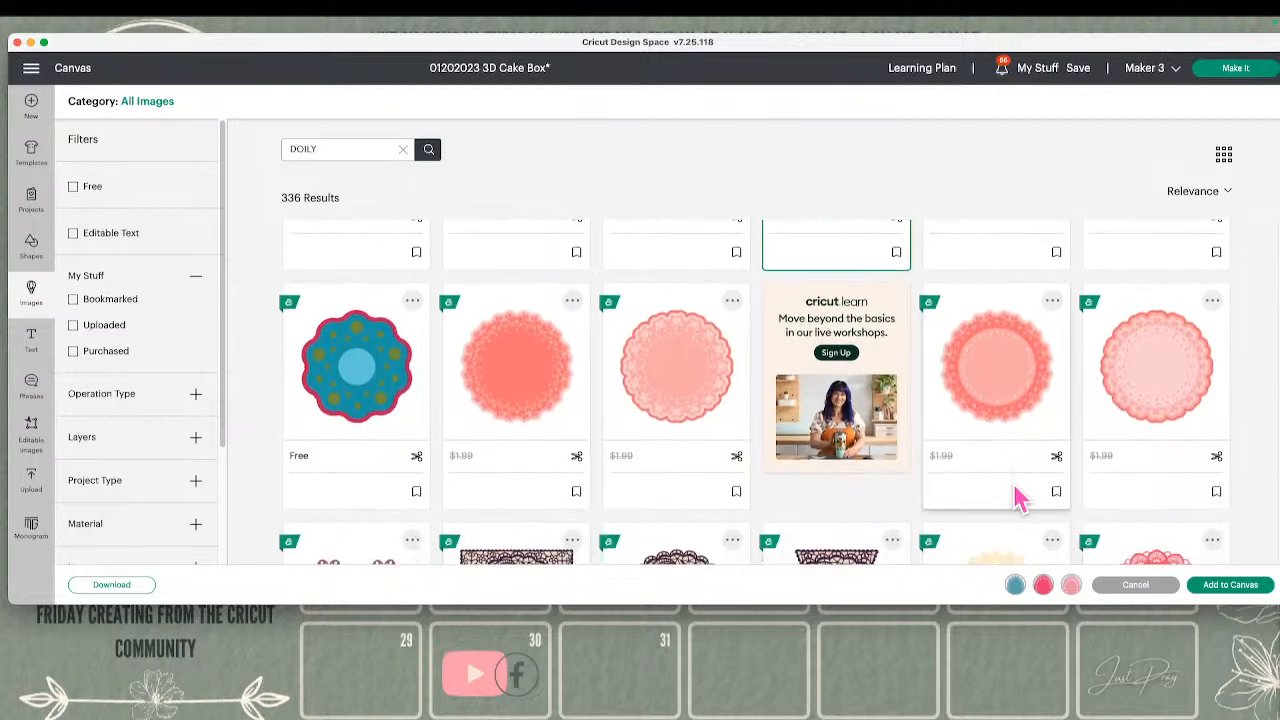
click(737, 397)
Remove the teal Circle Doily Pattern Overlay from the selection and add the remaining three doilies to the canvas
scroll(850, 398, up, 3)
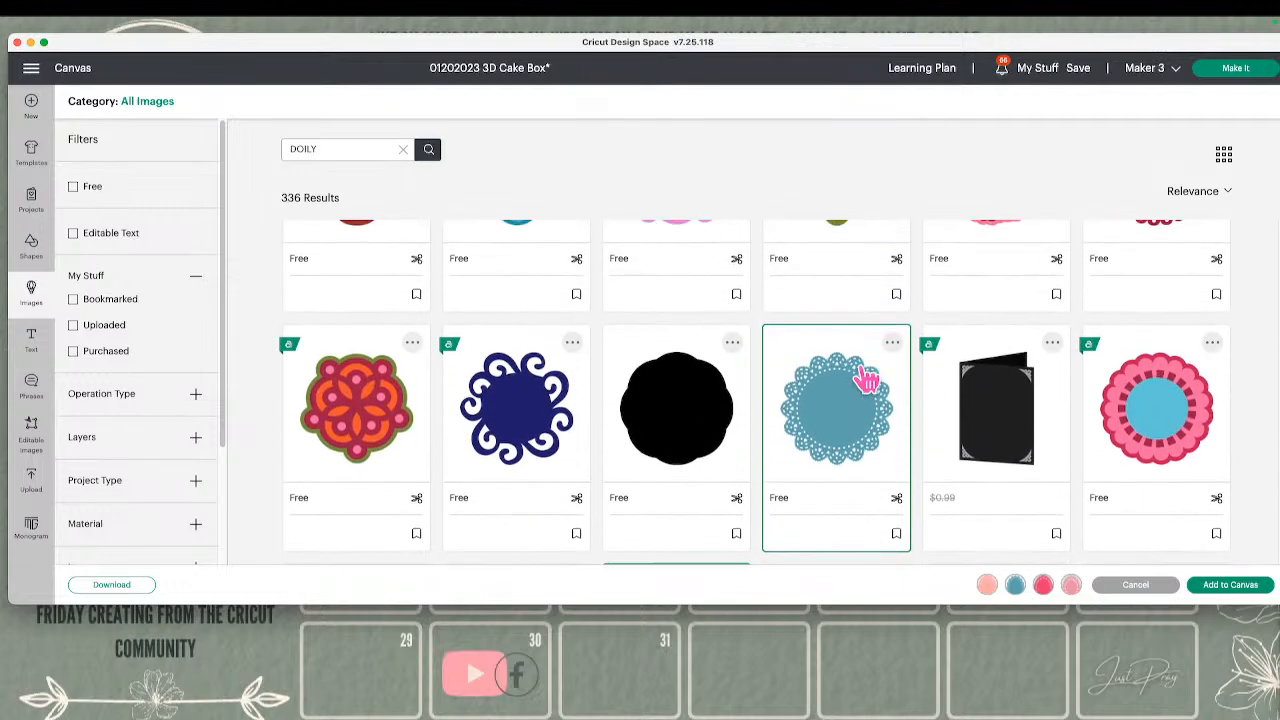
click(896, 396)
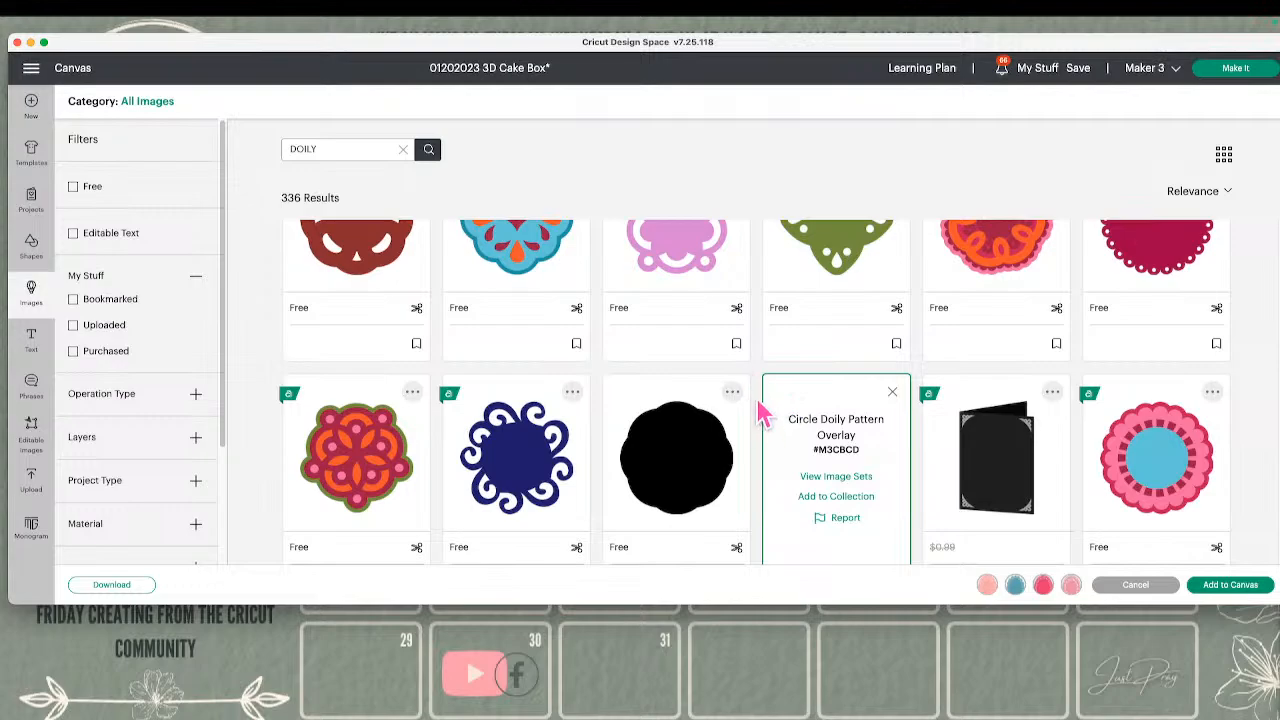
click(891, 392)
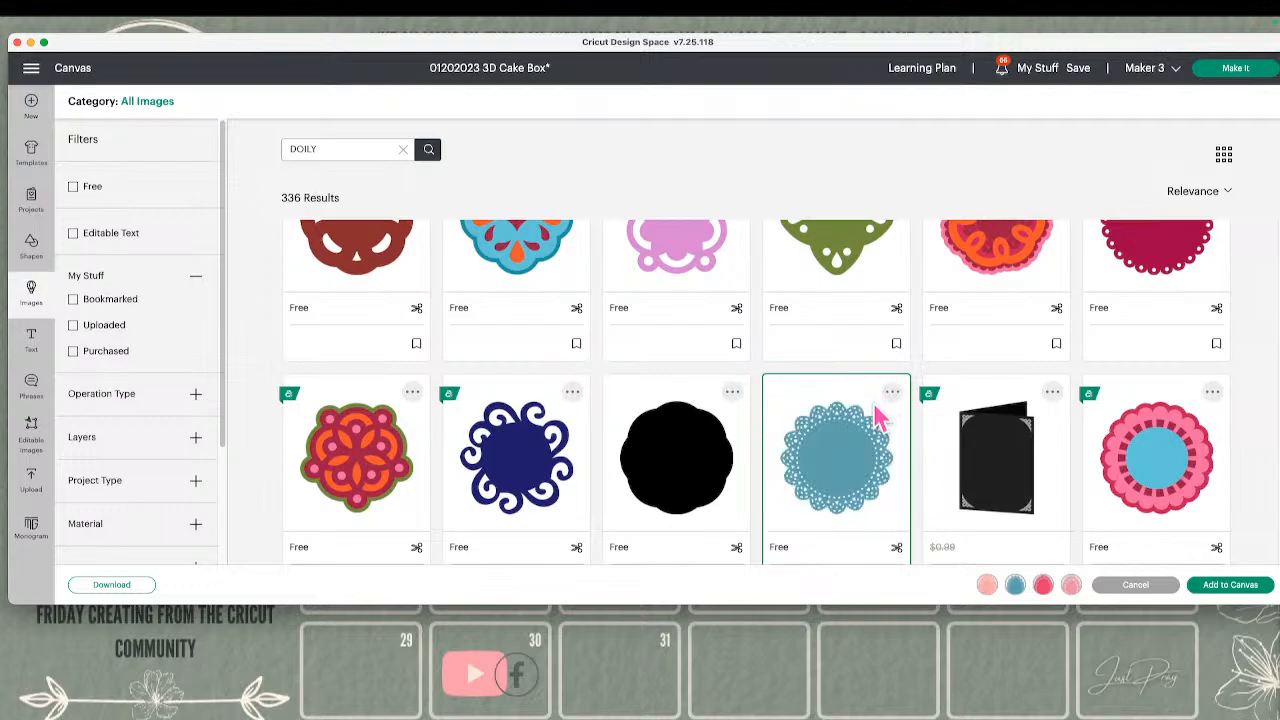
click(882, 425)
mouse_move(1076, 590)
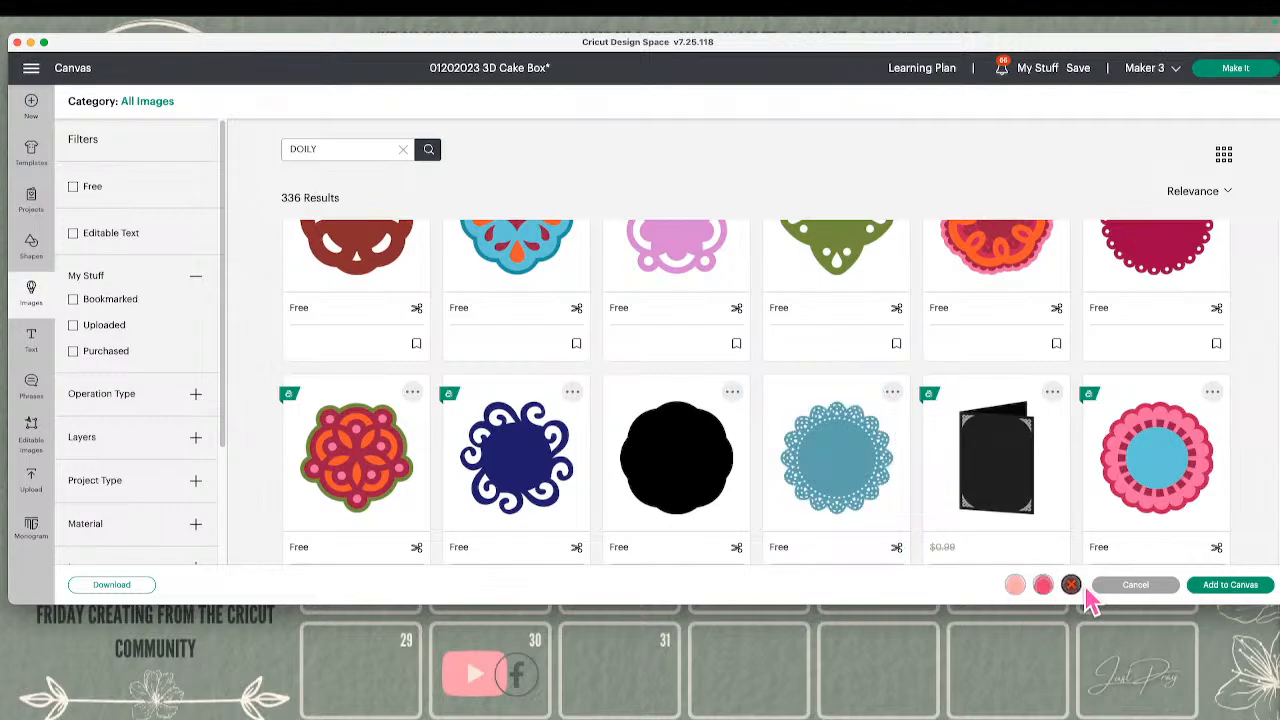
click(1222, 586)
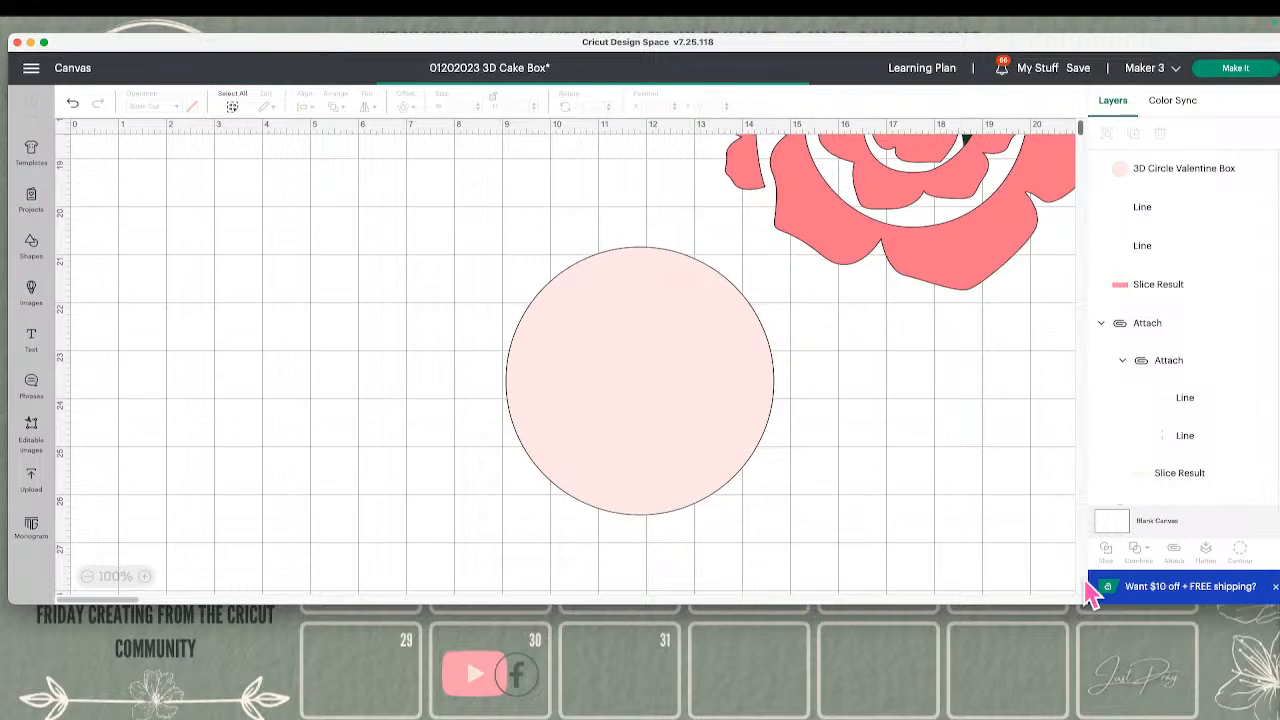
Move the Heart Doily and the pink circle apart, and place the Scalloped Doily over the circle at about X 8.6, Y 19.9
click(798, 408)
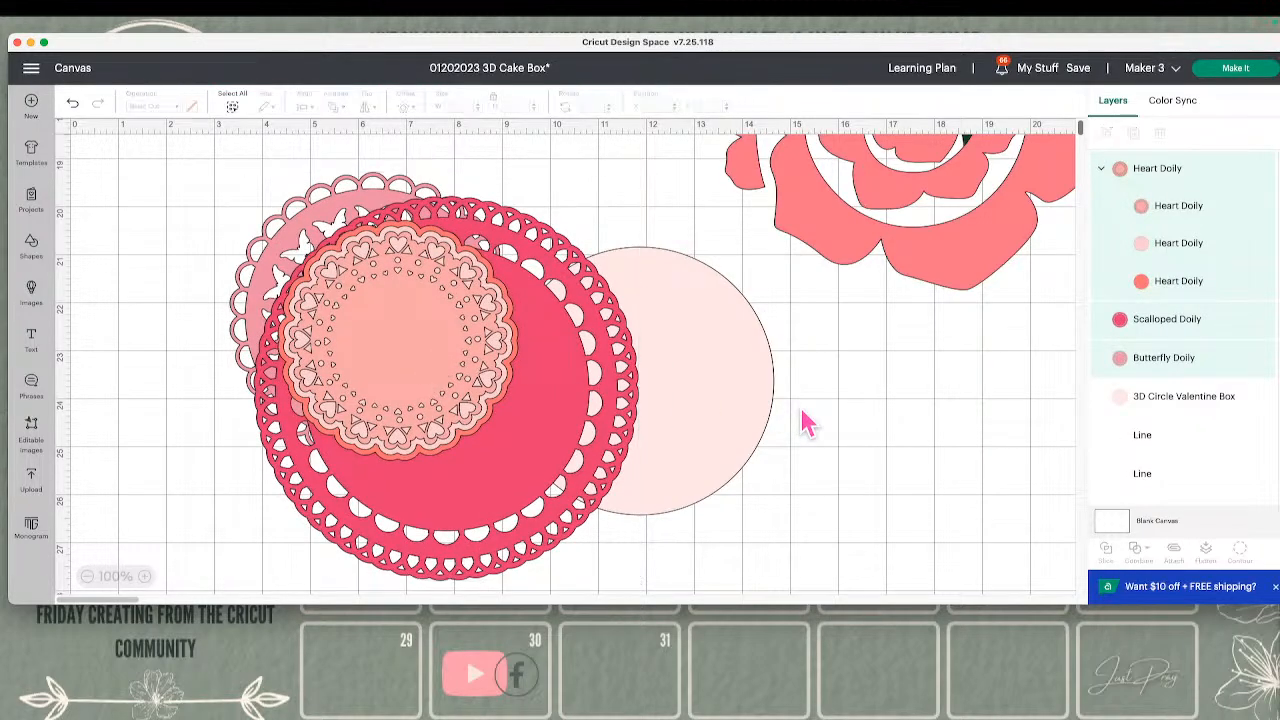
drag(512, 388, 431, 404)
drag(668, 390, 803, 410)
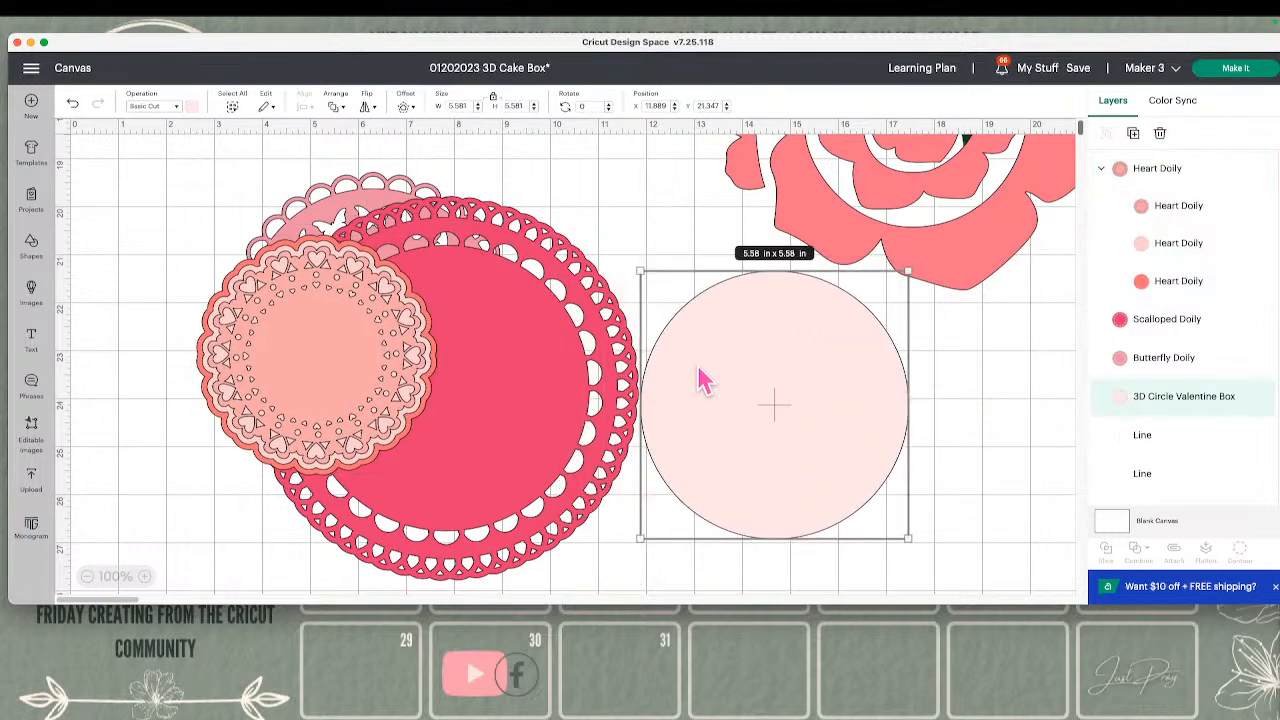
drag(555, 378, 862, 398)
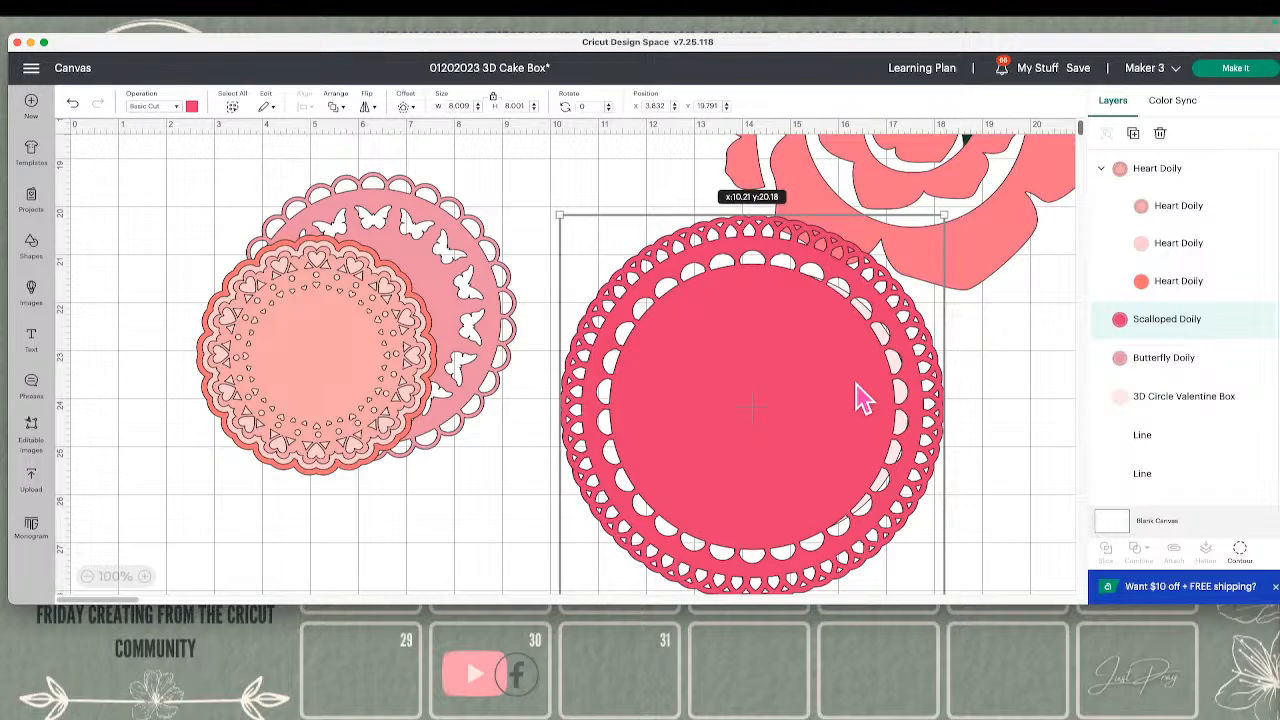
drag(862, 398, 757, 378)
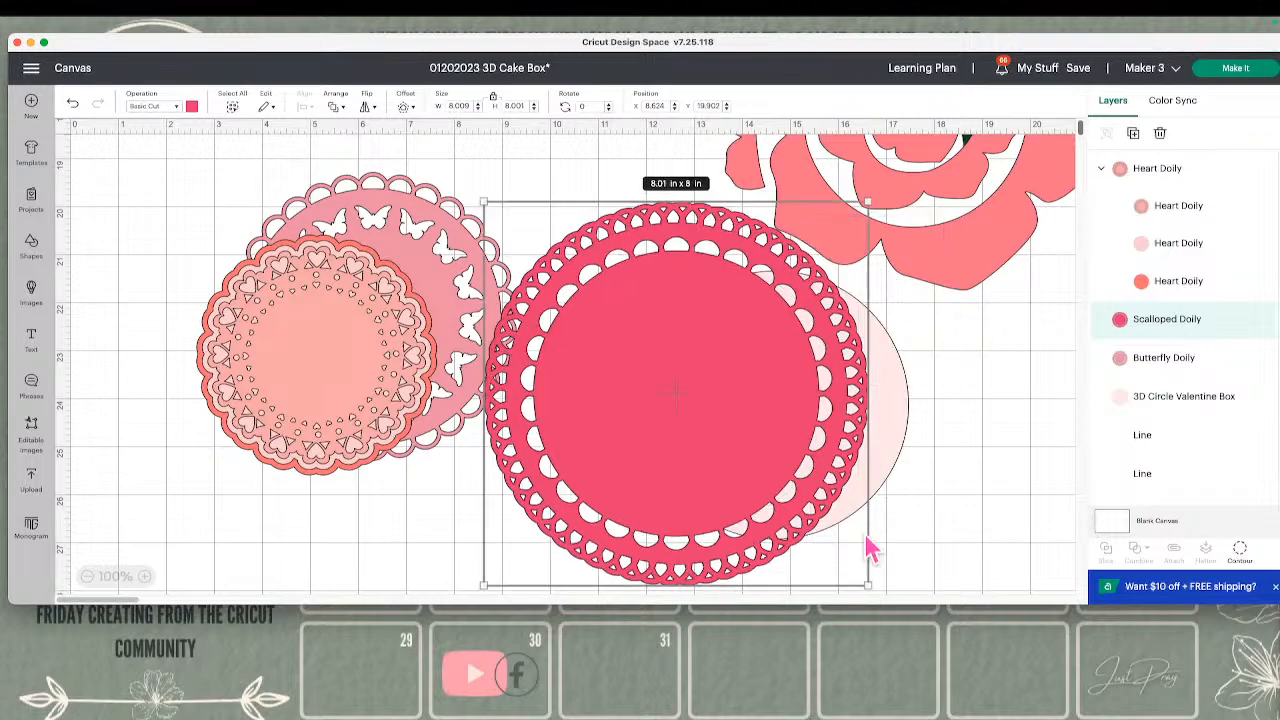
Use Contour on the Scalloped Doily to hide the inner half-circle cutouts along the right side of its inner ring
click(801, 466)
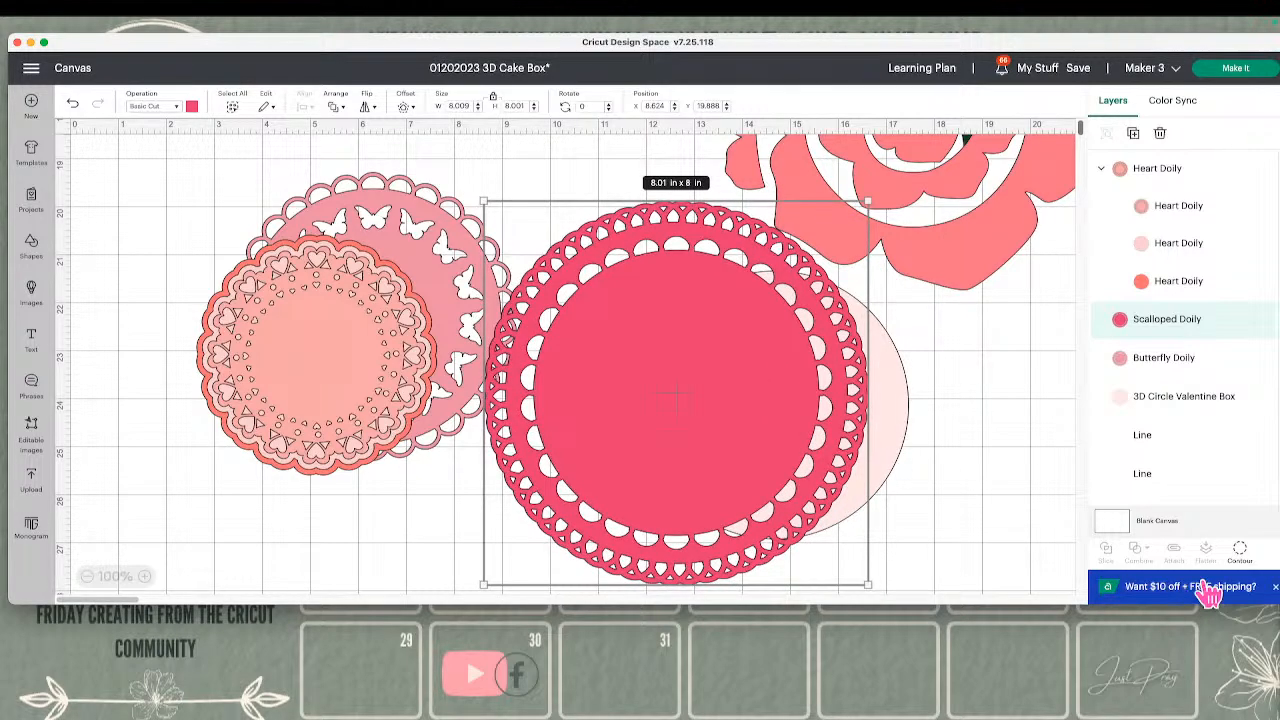
click(1239, 551)
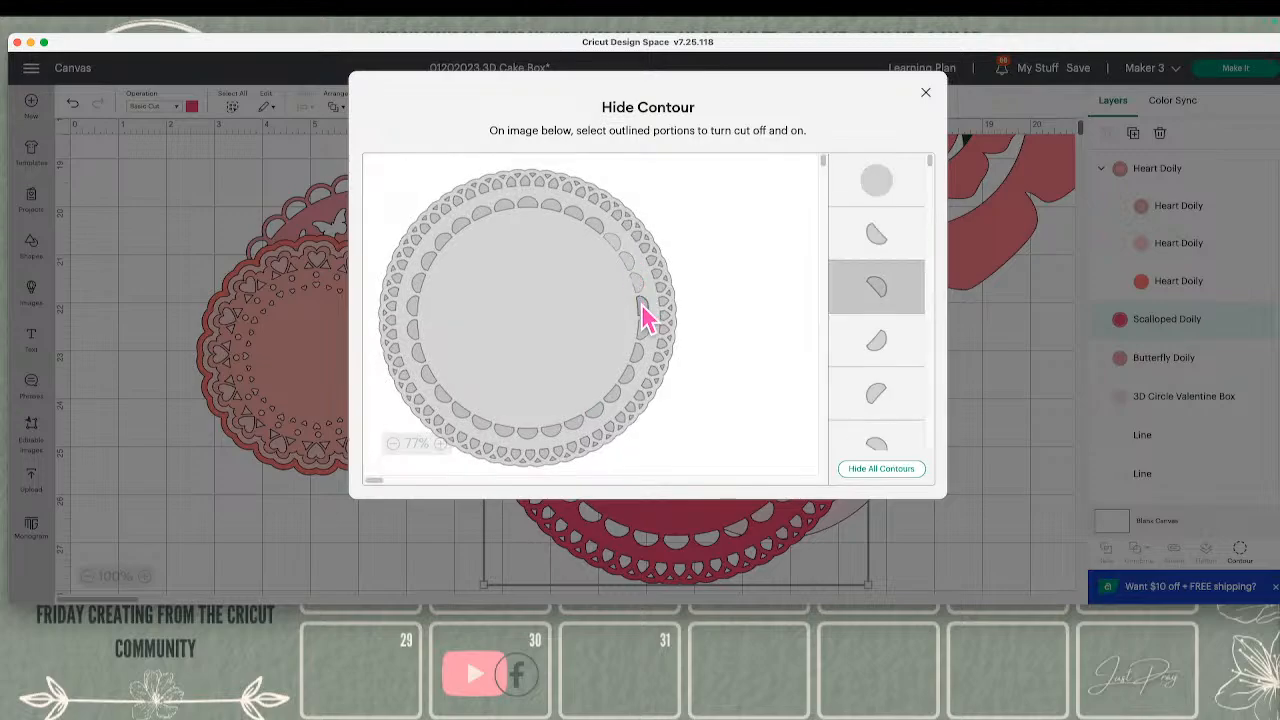
click(641, 305)
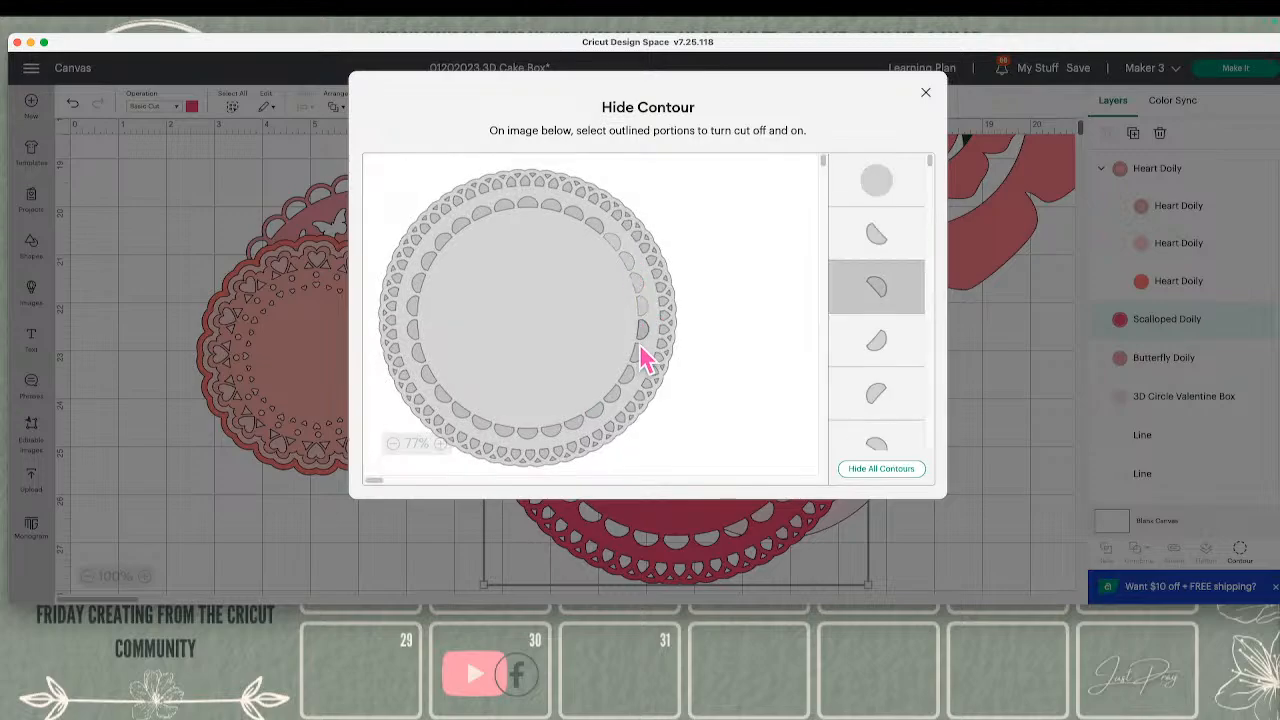
click(620, 402)
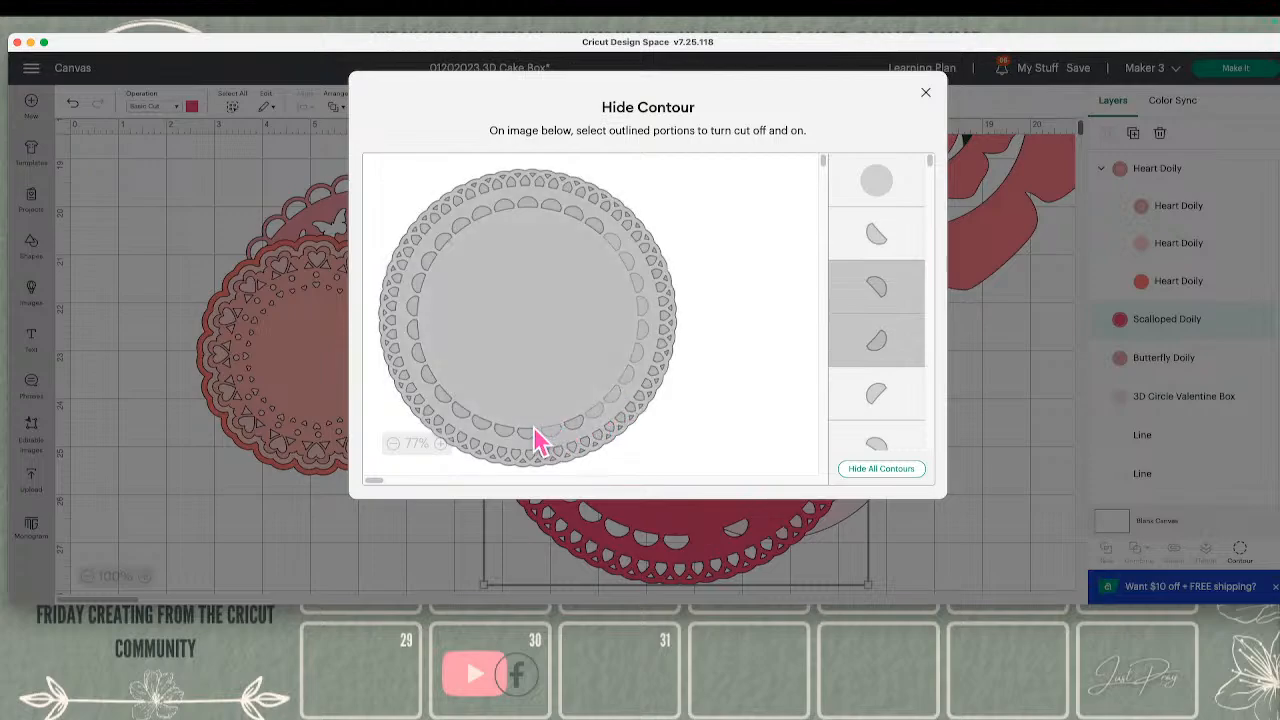
click(910, 518)
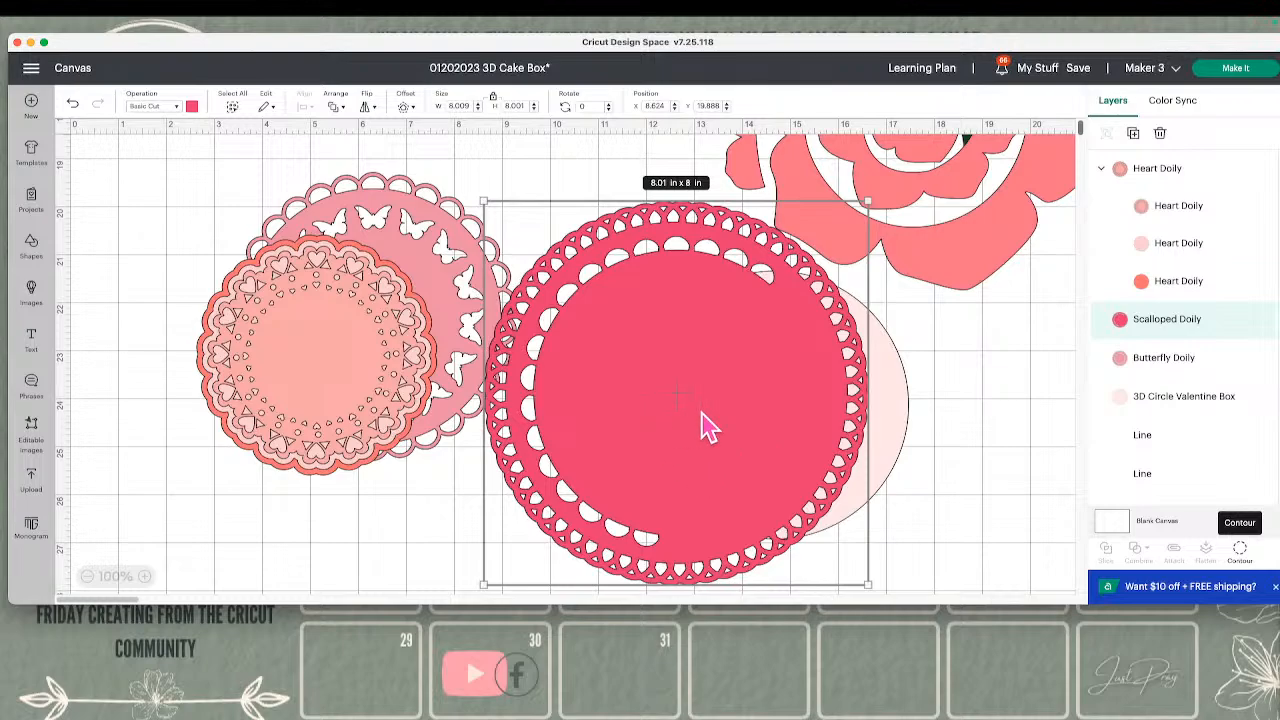
Move the Scalloped Doily away from the Butterfly Doily and send it to the back, behind the pale pink circle
drag(706, 425, 832, 445)
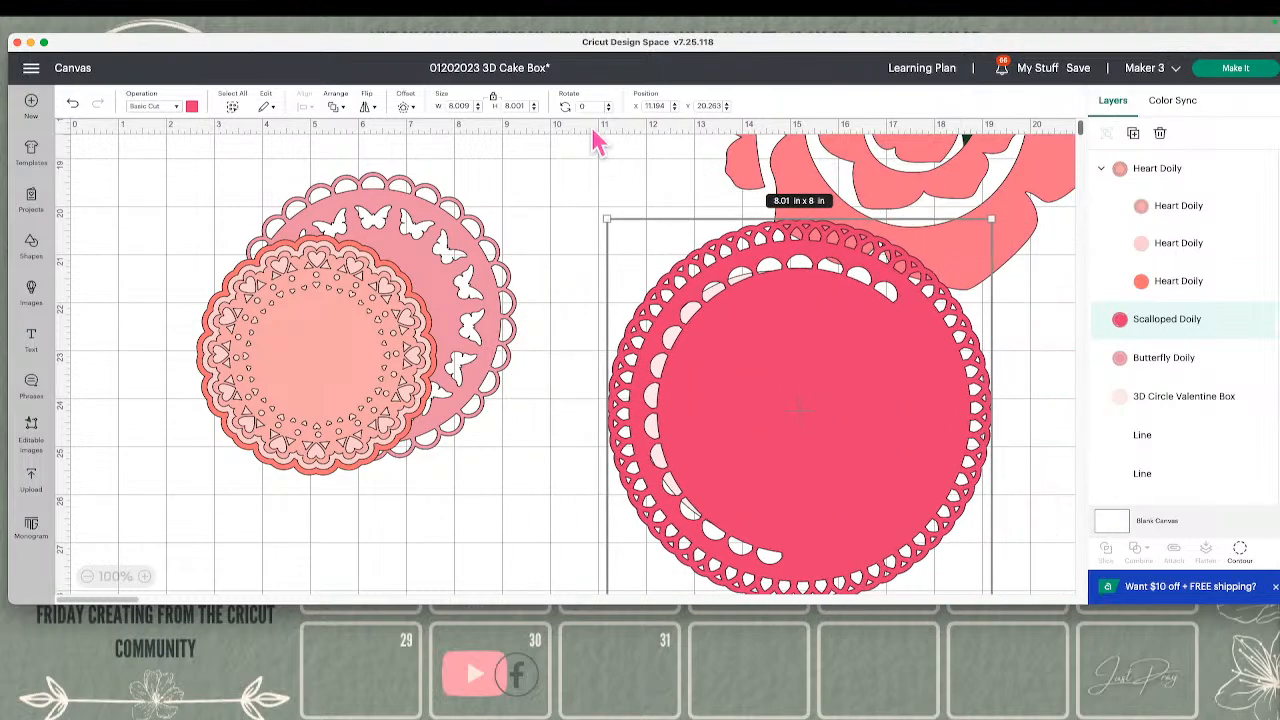
click(336, 106)
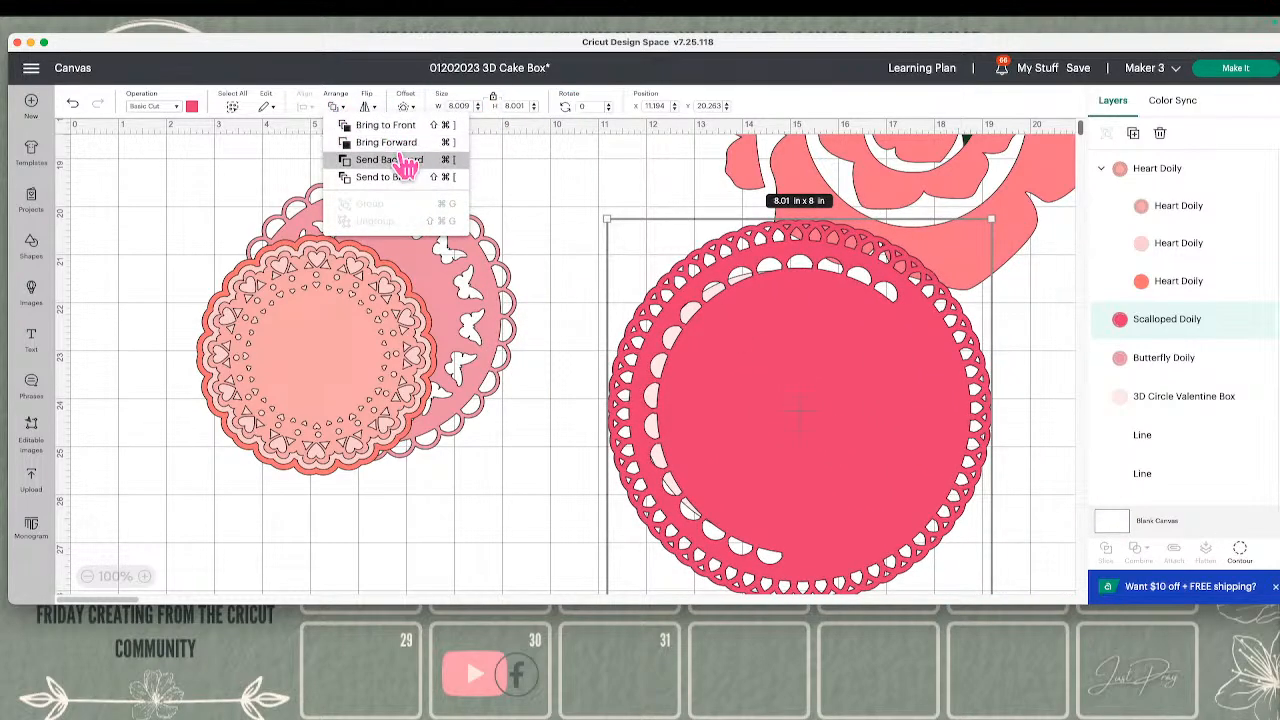
click(412, 177)
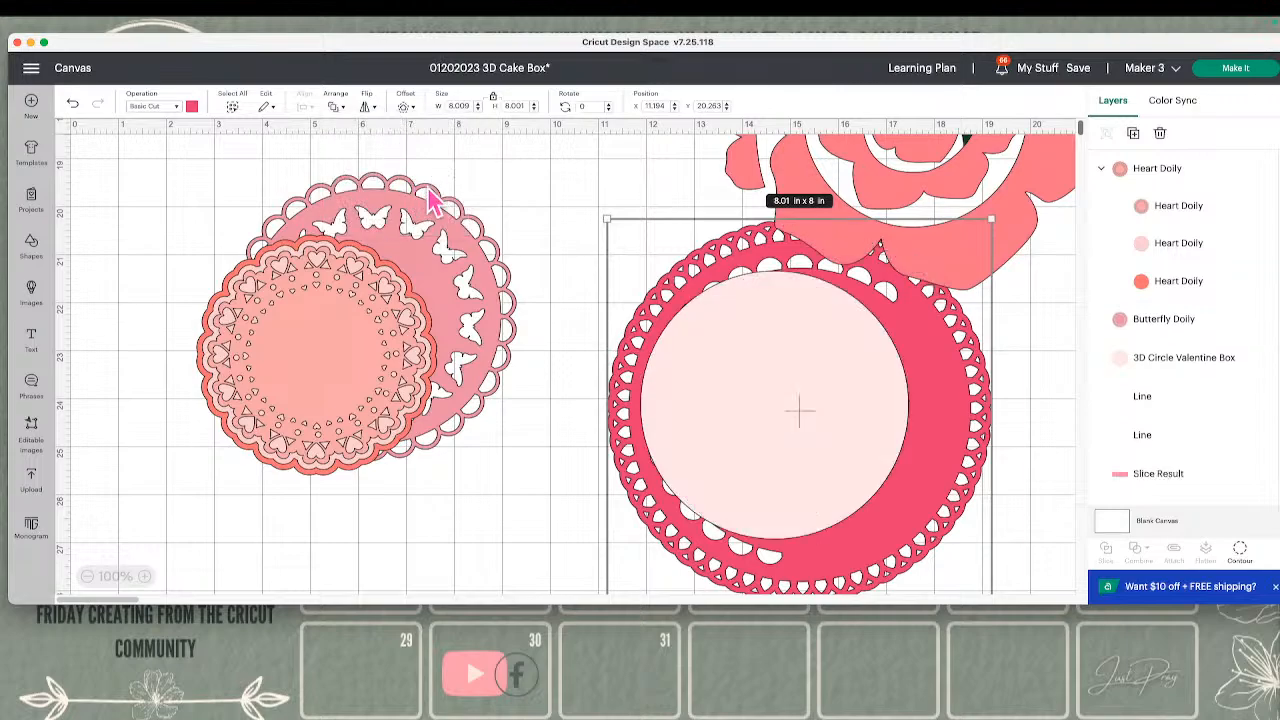
drag(835, 342, 848, 340)
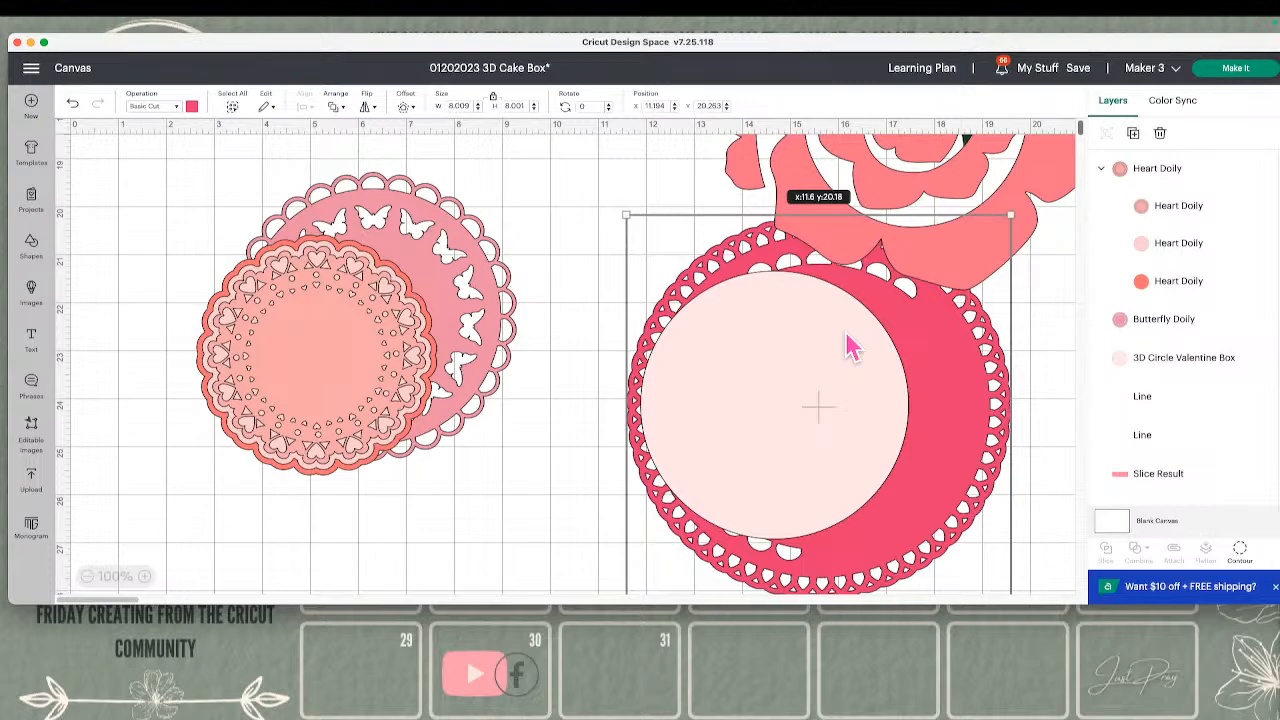
drag(848, 338, 825, 358)
Move the Scalloped Doily and pale pink circle together below the rose, to about X 9.5, Y 23.5
click(1030, 460)
scroll(1000, 455, up, 8)
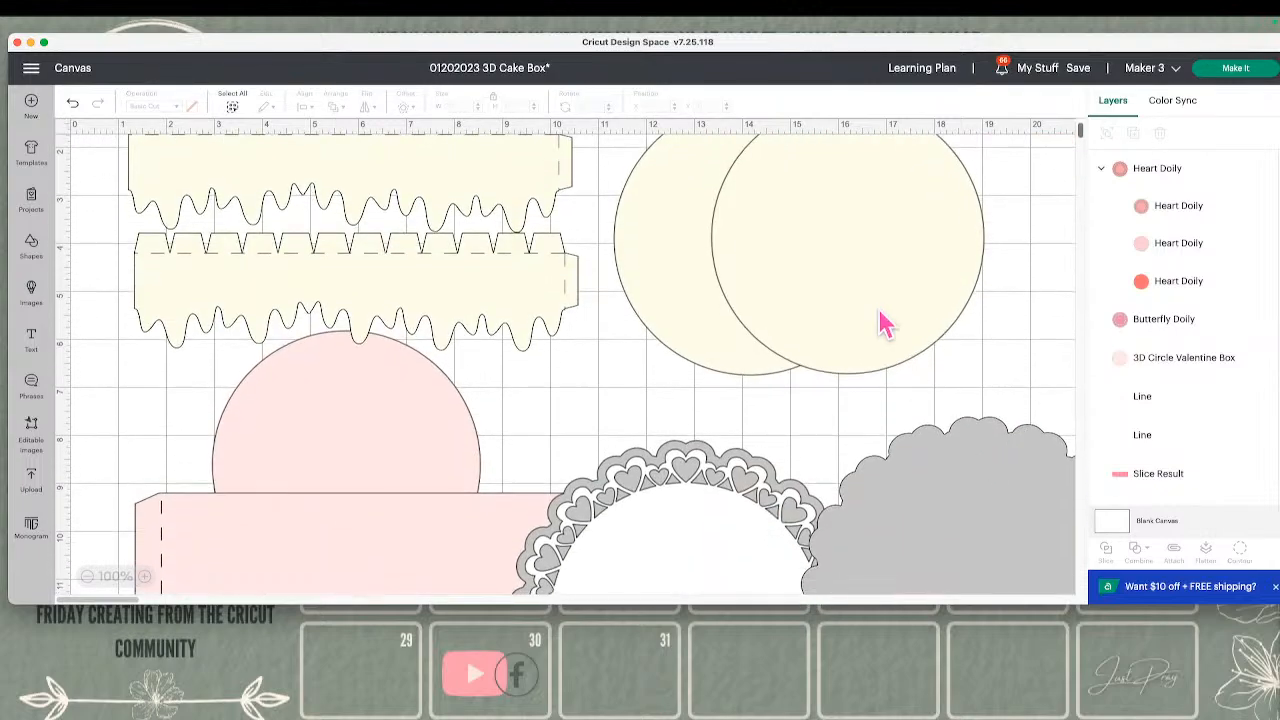
scroll(882, 312, down, 2)
scroll(885, 320, down, 10)
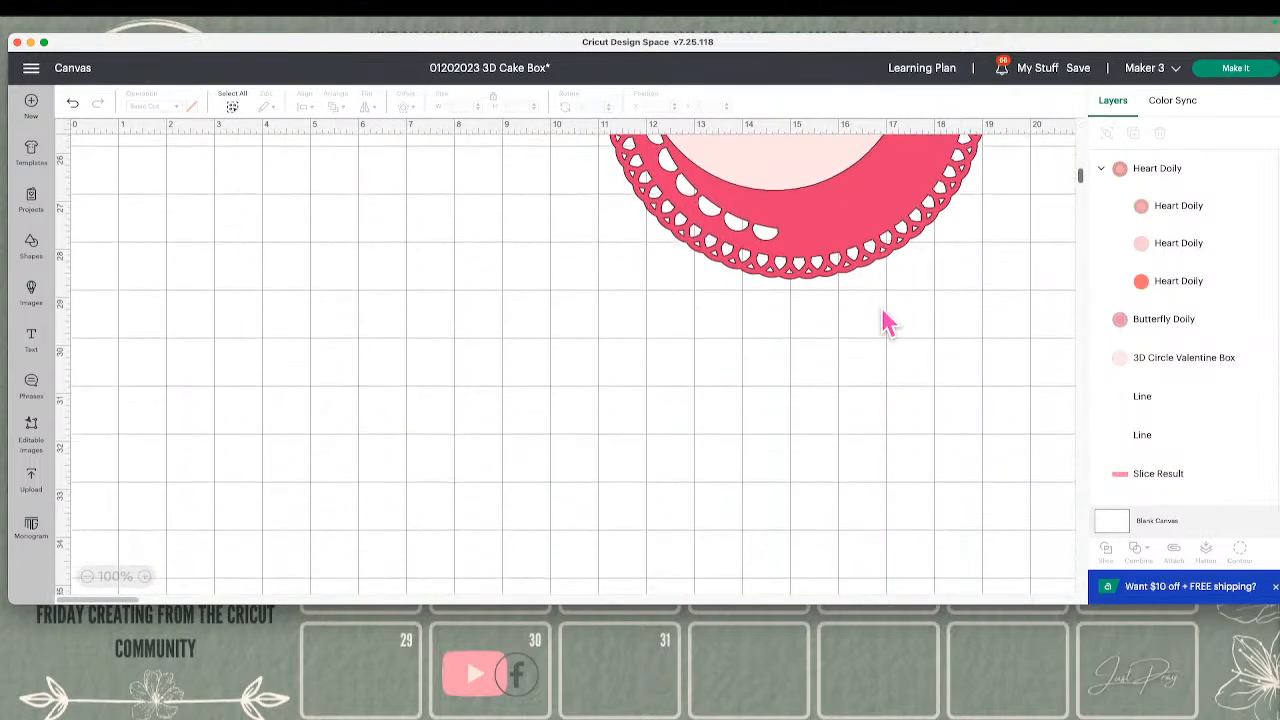
scroll(885, 320, up, 1)
drag(980, 443, 682, 423)
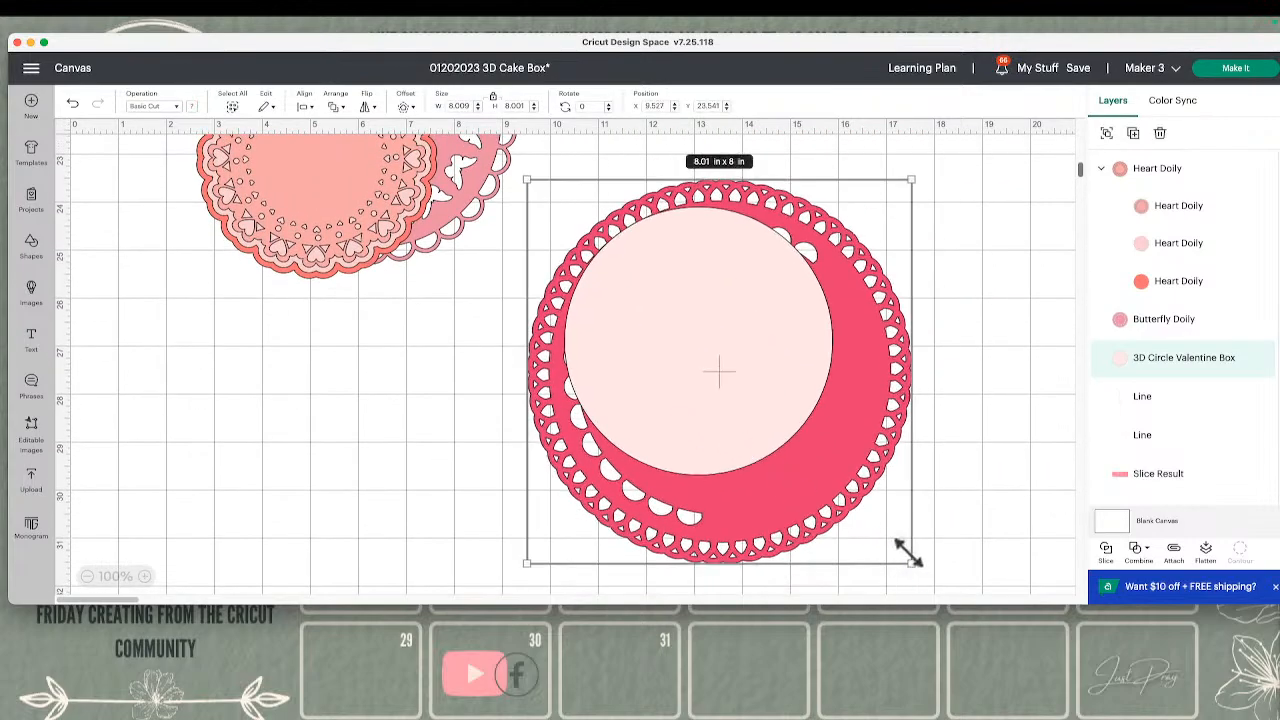
Try scaling down the Scalloped Doily and the pale pink circle together, and undo the resize
drag(908, 556, 898, 546)
click(950, 519)
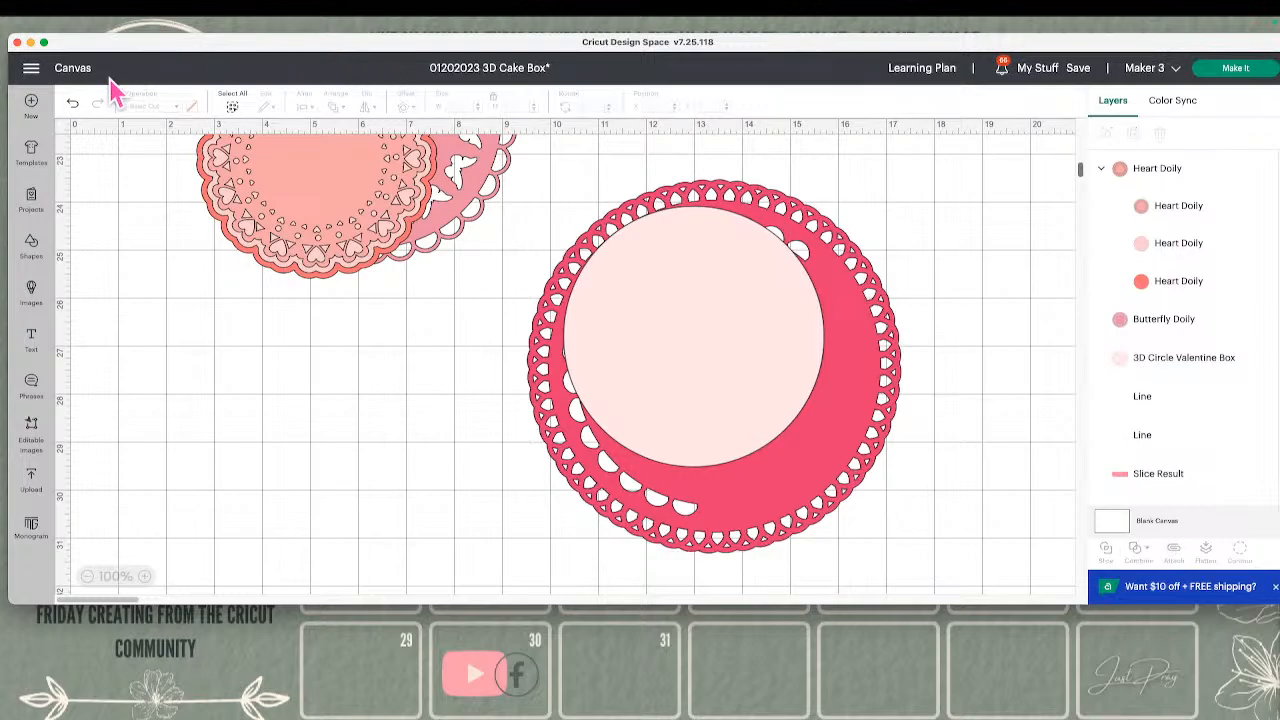
click(72, 103)
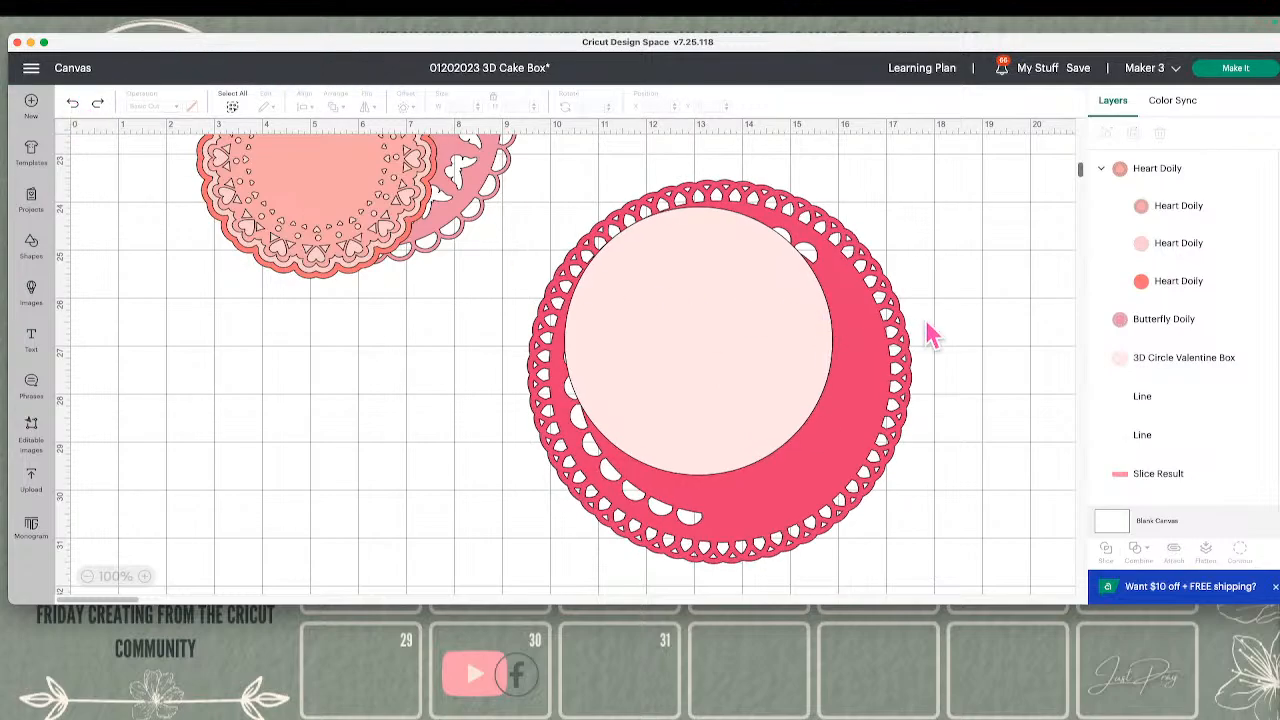
Shrink only the Scalloped Doily to about 6.66 in wide, leaving a border around the pale pink circle
click(899, 338)
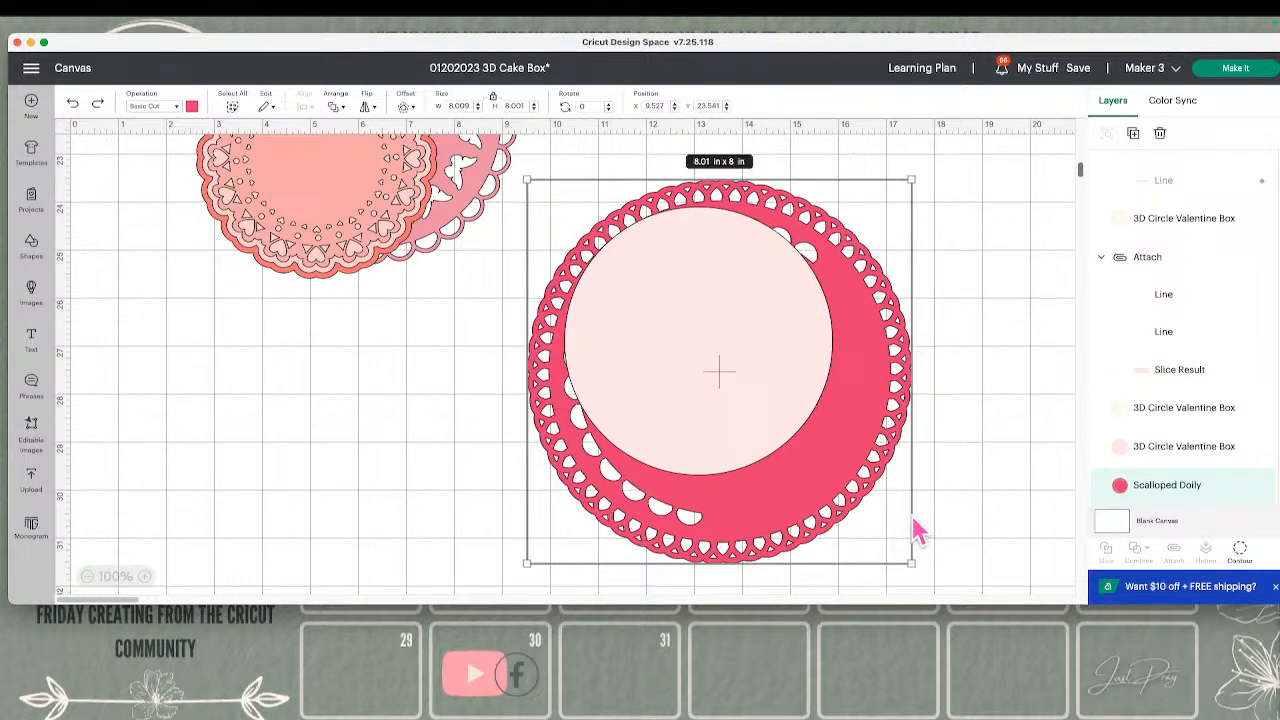
drag(900, 550, 762, 476)
click(948, 531)
click(777, 484)
click(945, 452)
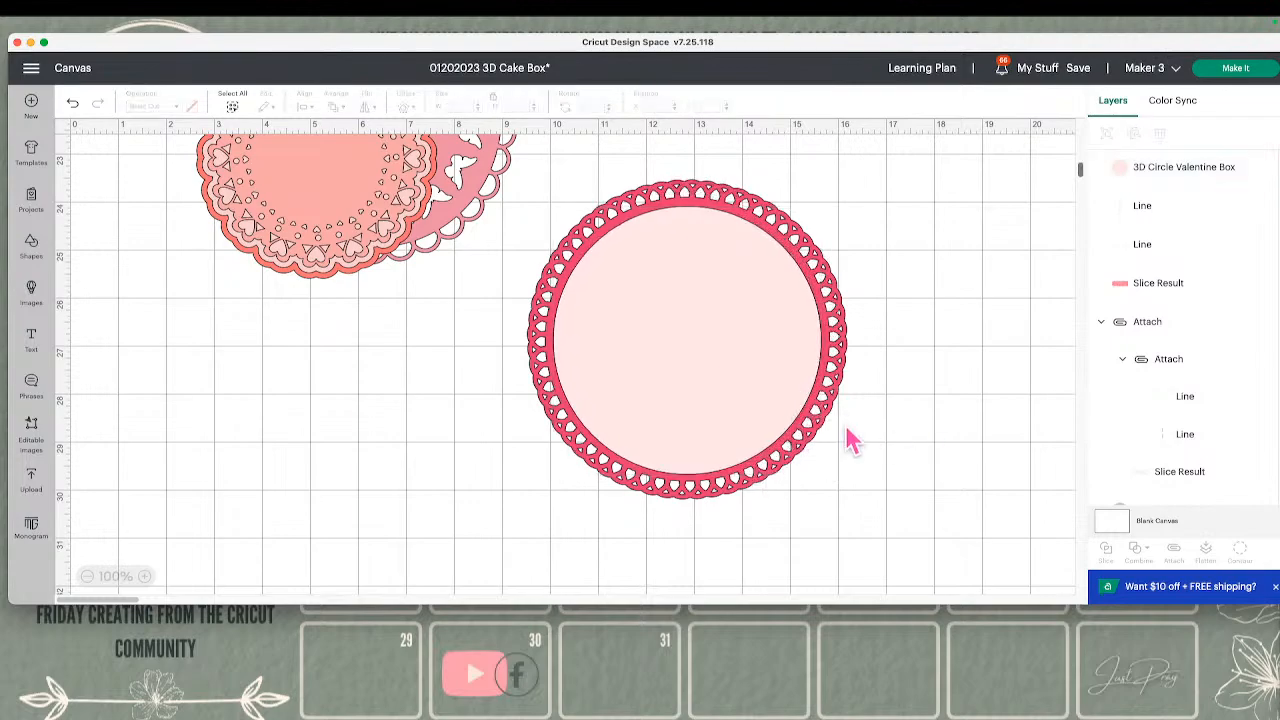
Reduce the Scalloped Doily to about 6.5 in, move it to about X 13.3, Y 22.6, and center the circle on it
click(826, 437)
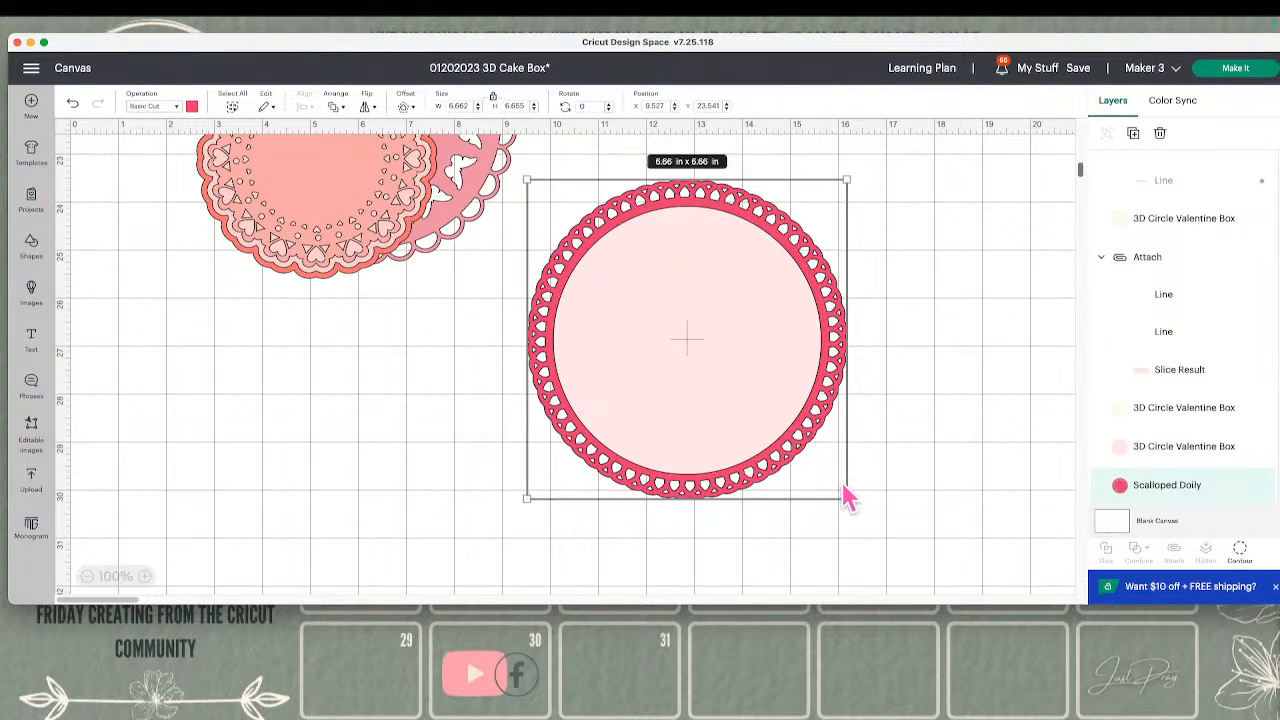
drag(838, 489, 828, 481)
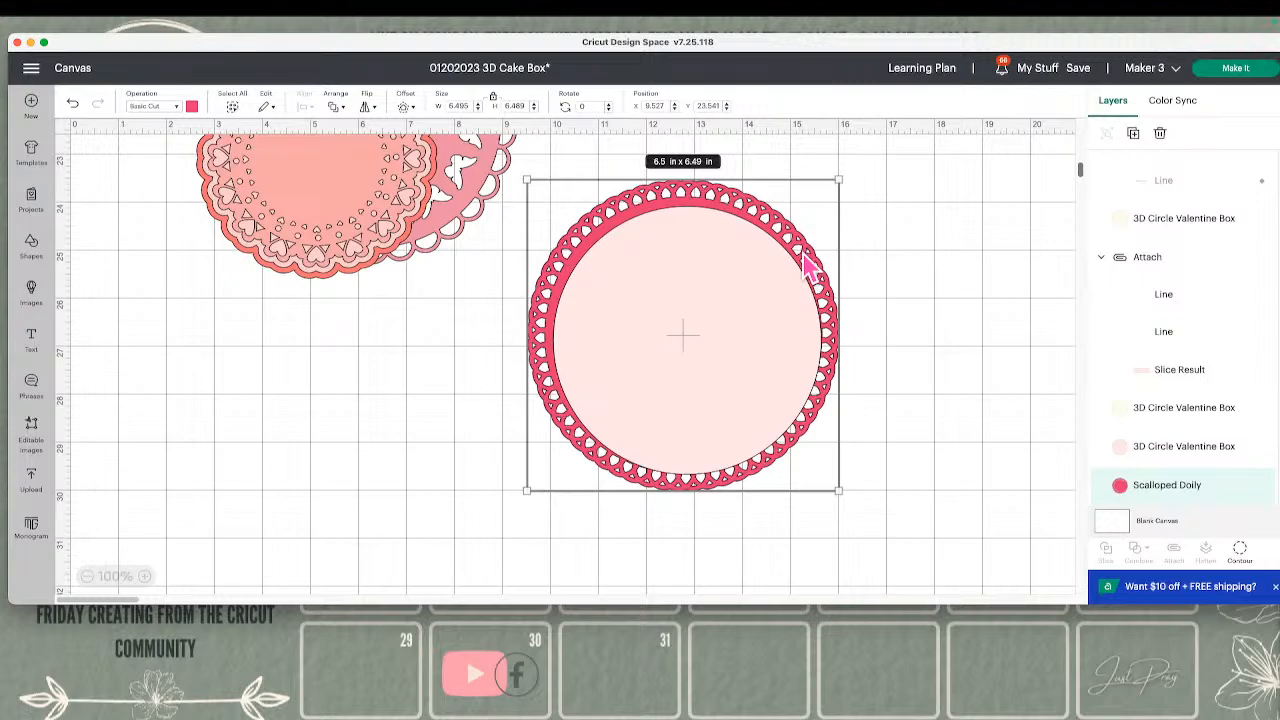
drag(786, 380, 969, 337)
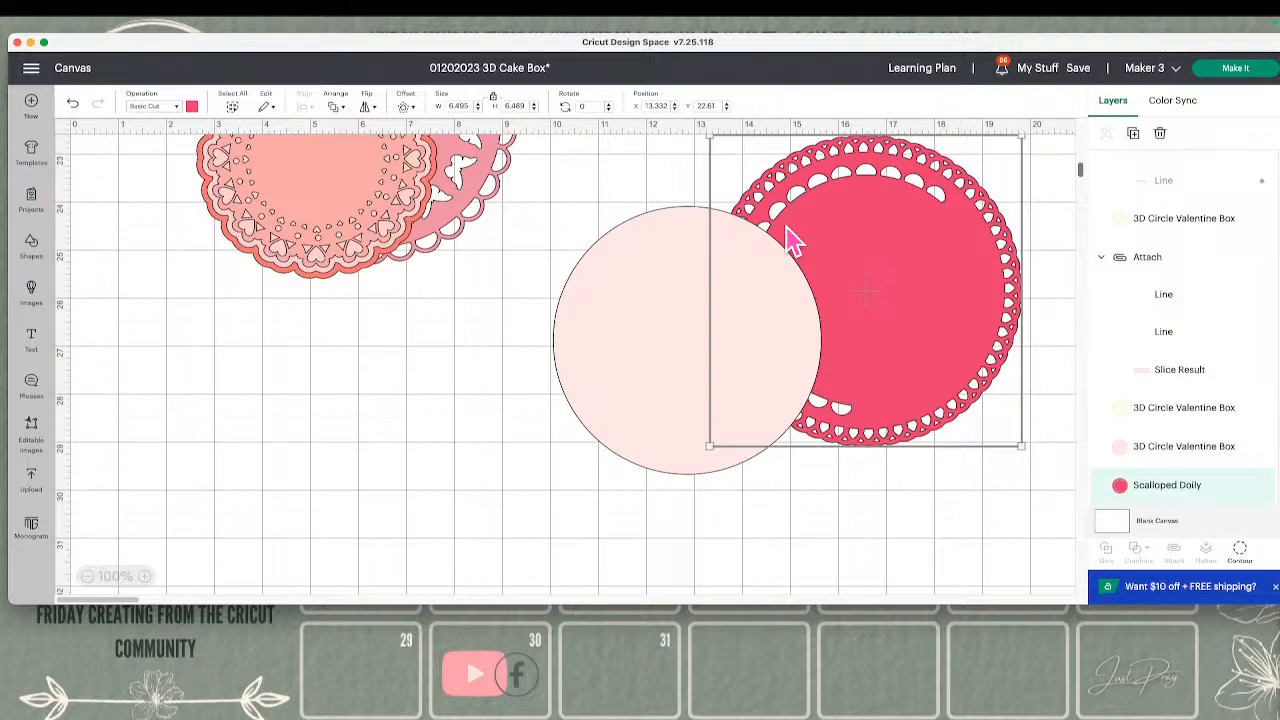
drag(658, 333, 836, 282)
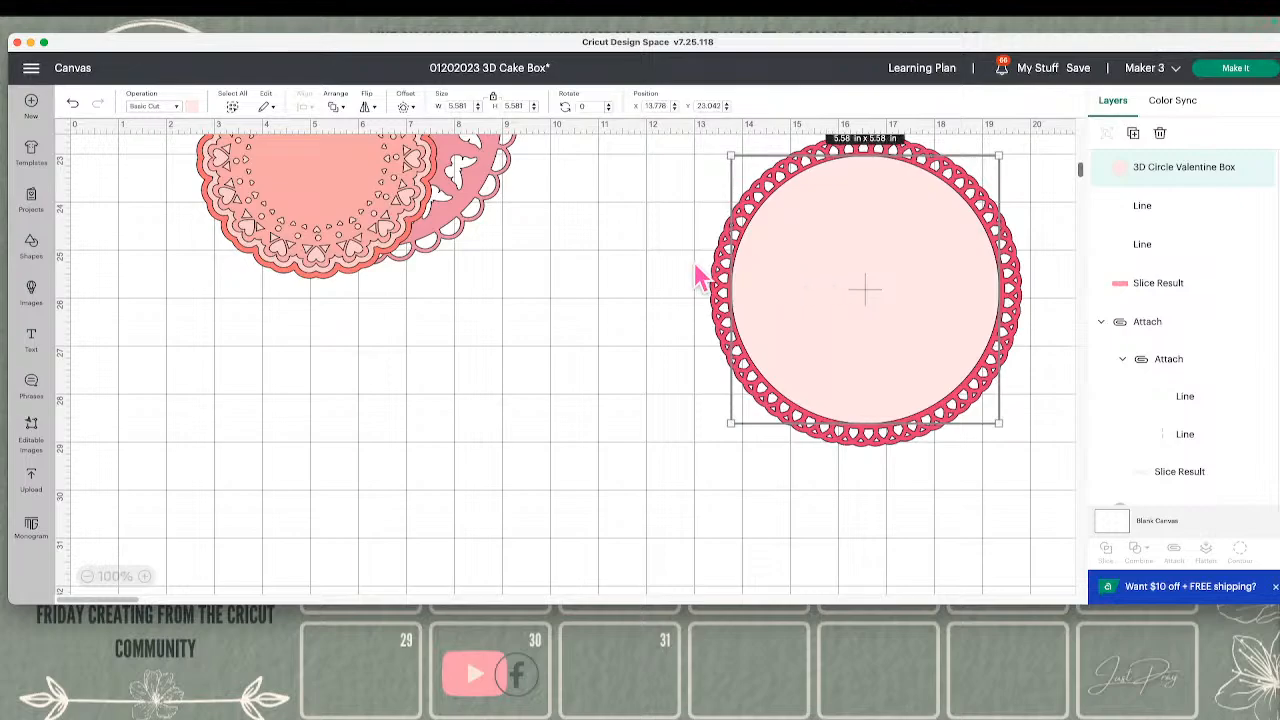
Move the layered Heart Doily onto open canvas below the Butterfly Doily and enlarge it to about 9 in
drag(365, 243, 600, 466)
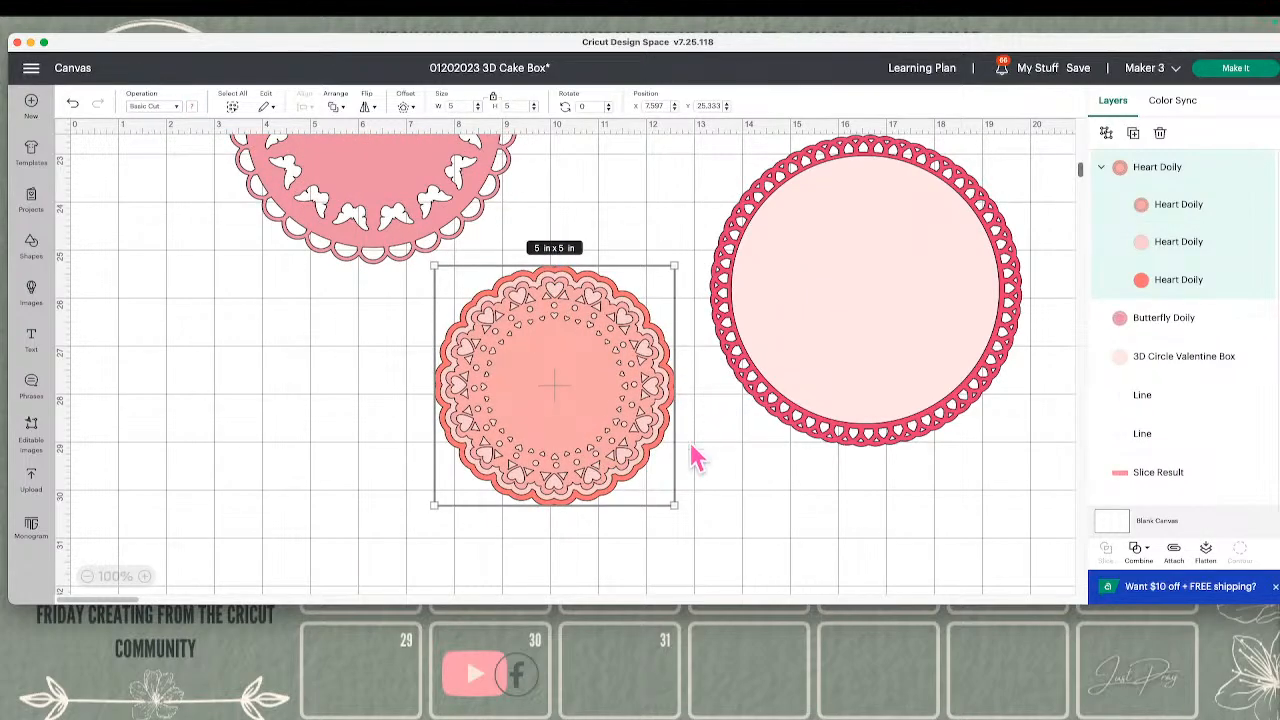
click(690, 505)
click(628, 472)
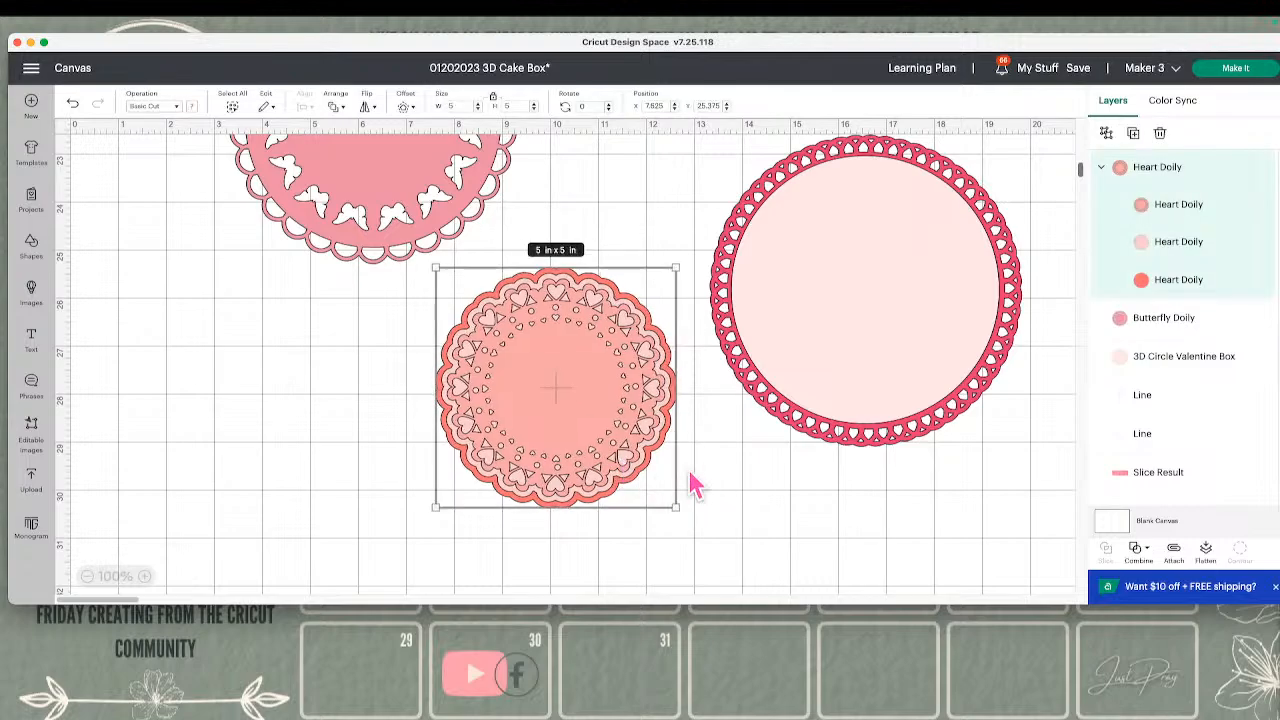
drag(675, 506, 616, 429)
Bring the pale pink circle to the front and place it over the Heart Doily at about X 7.6, Y 24.9
click(858, 307)
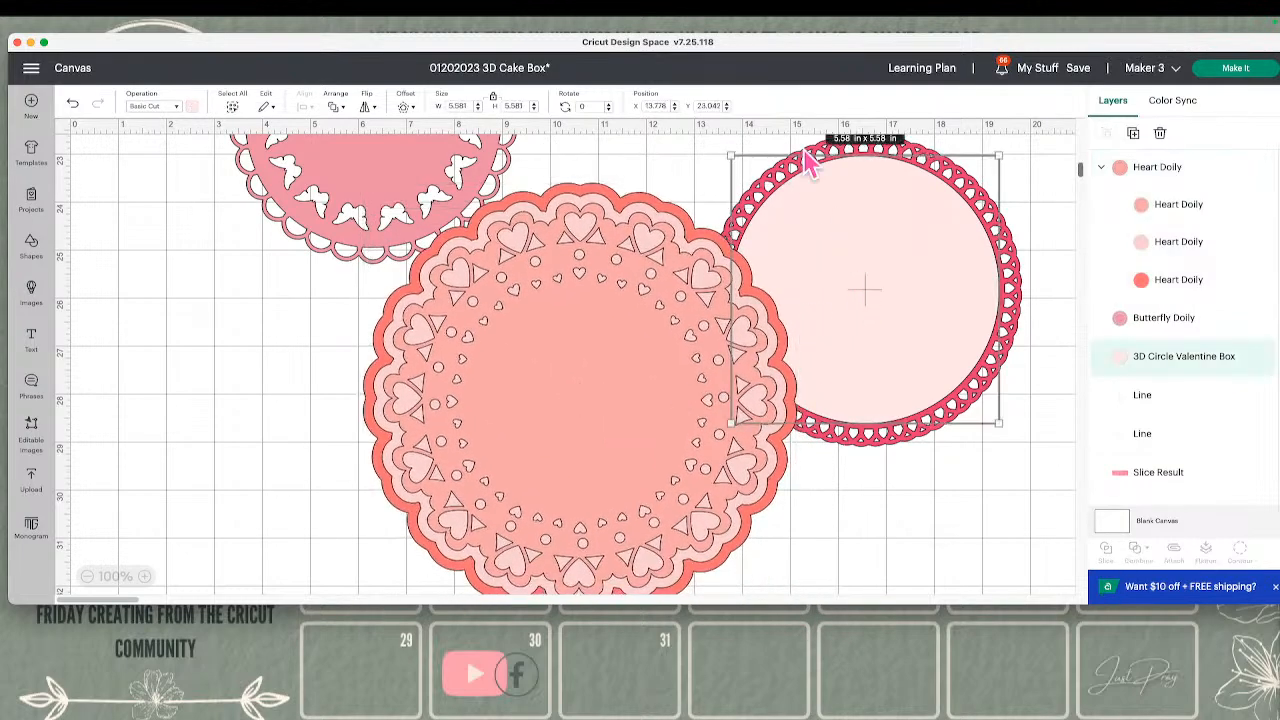
click(340, 106)
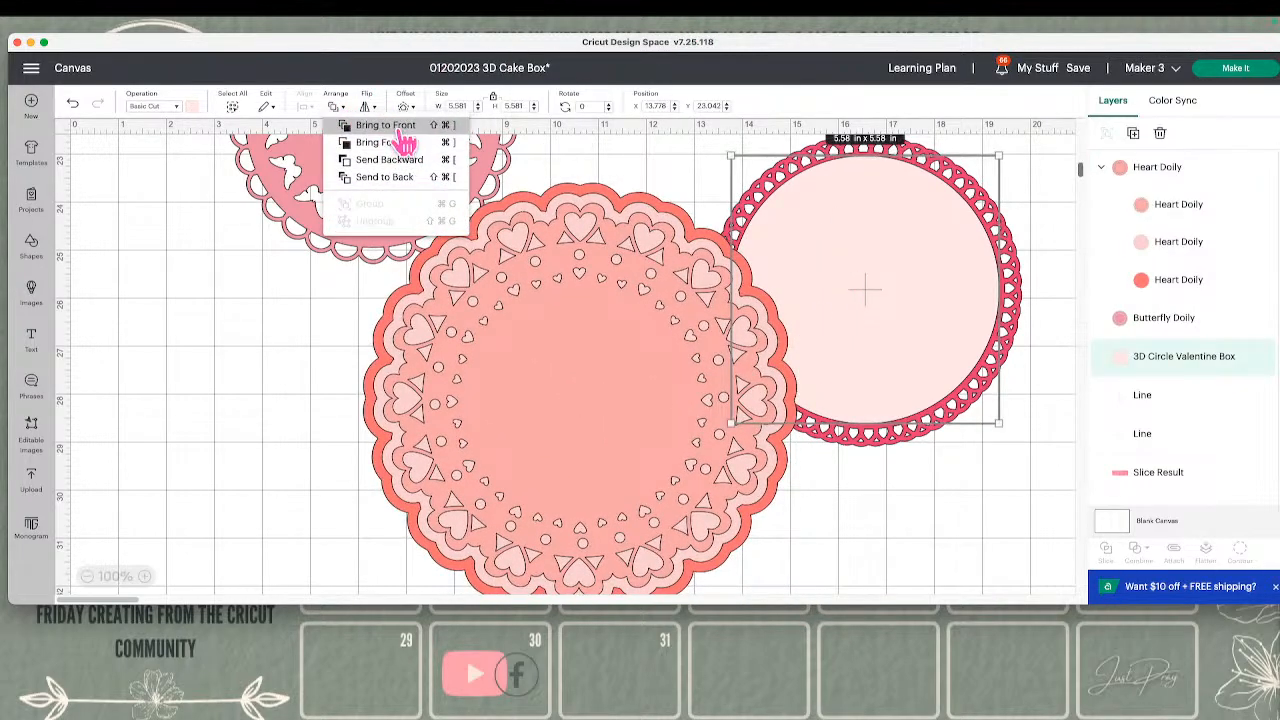
click(412, 177)
drag(837, 286, 539, 381)
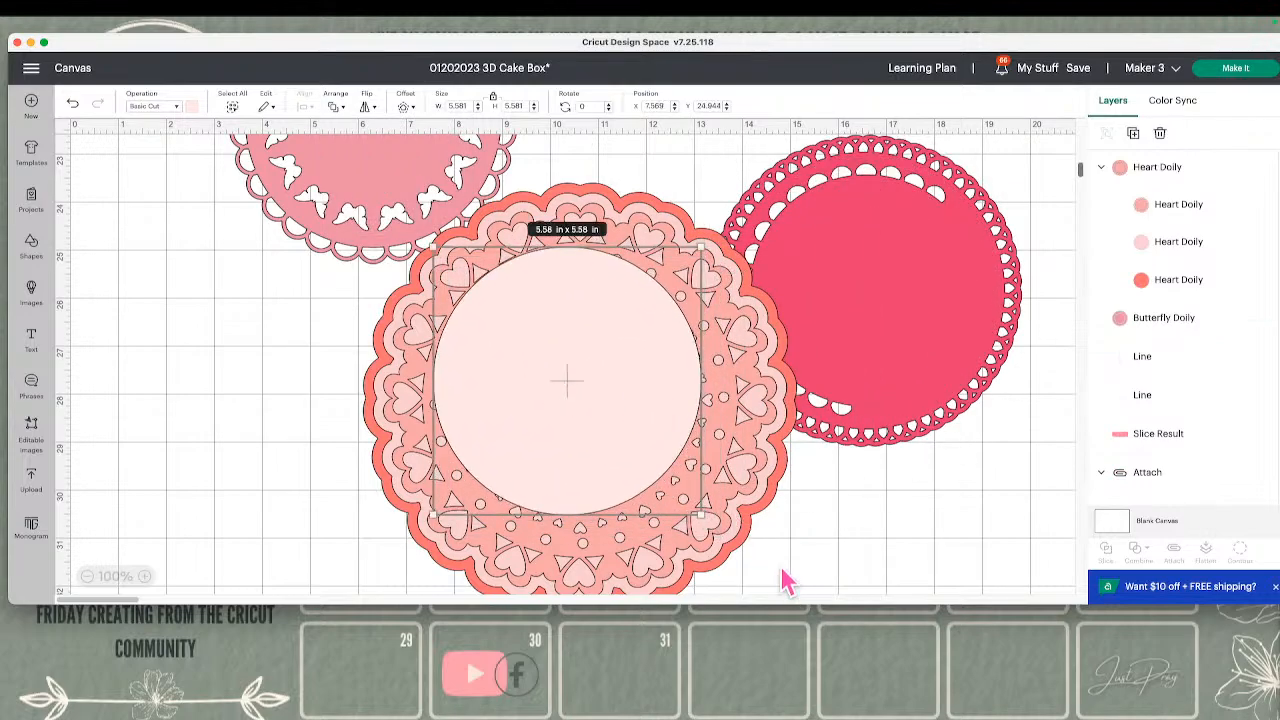
Shrink the Heart Doily to about 7.7 in and center it behind the pale pink circle so its hearts frame the edge
click(754, 500)
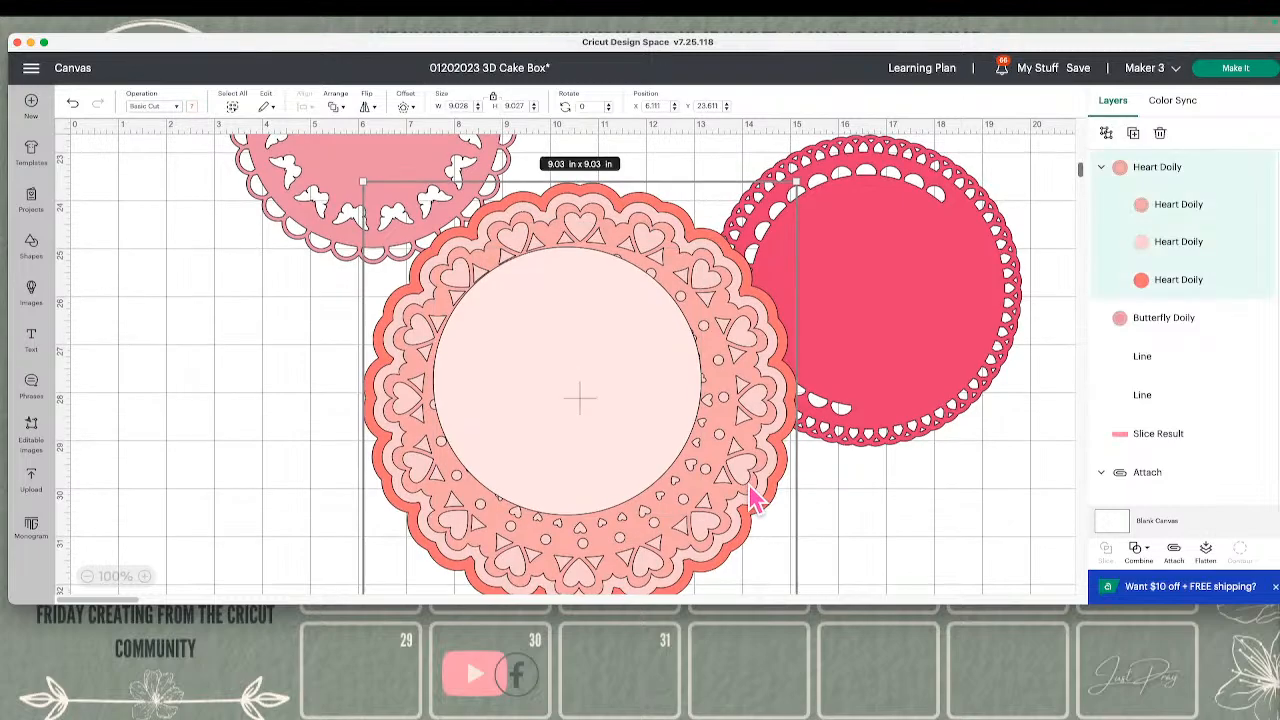
scroll(760, 505, down, 3)
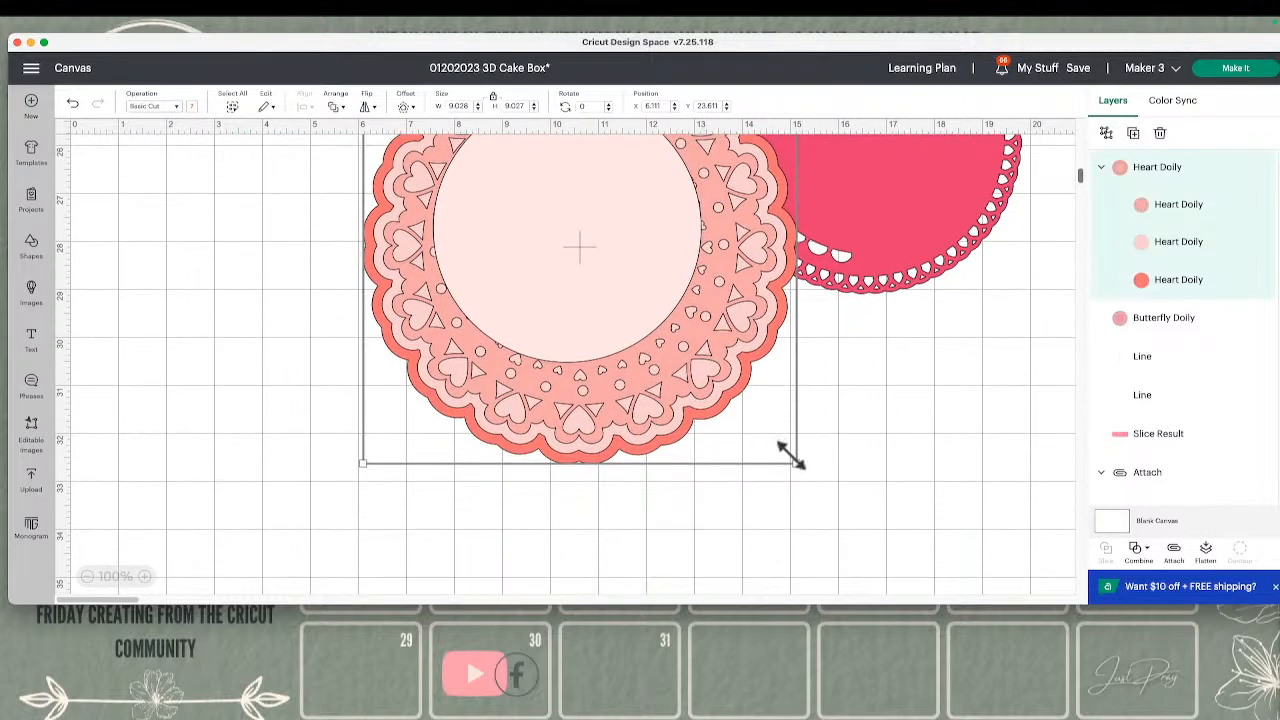
drag(792, 457, 727, 406)
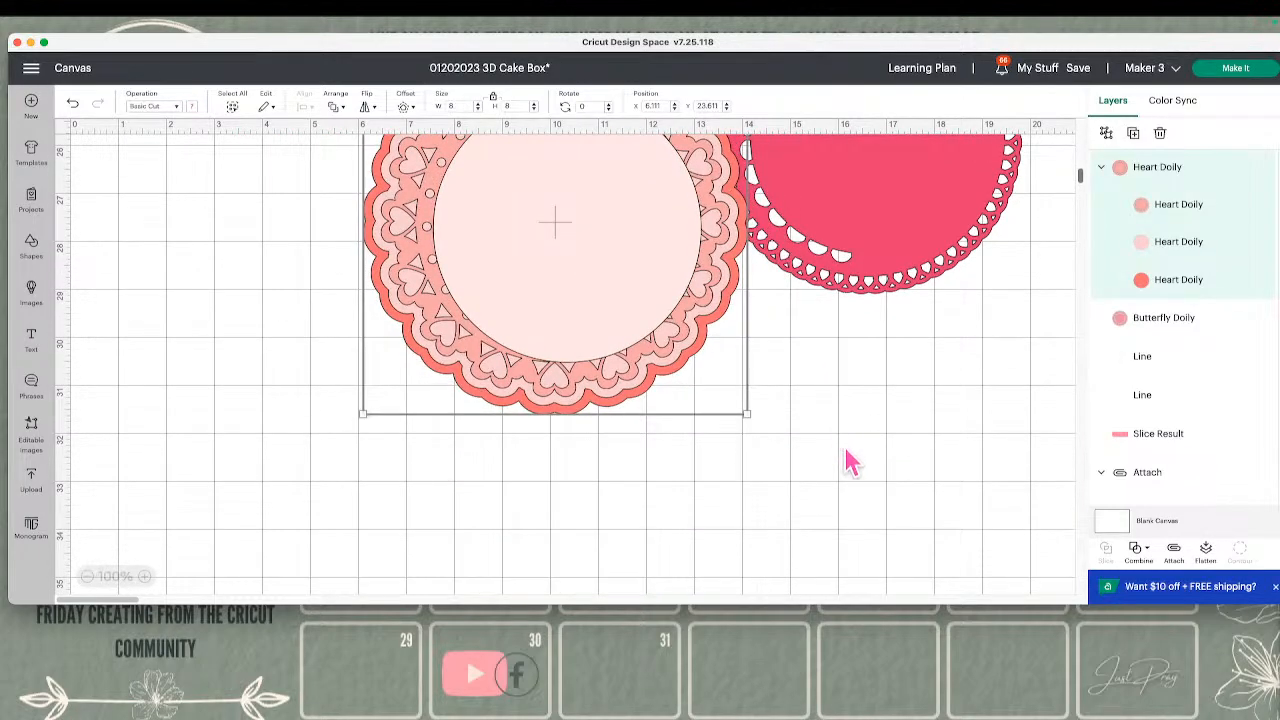
scroll(820, 456, up, 2)
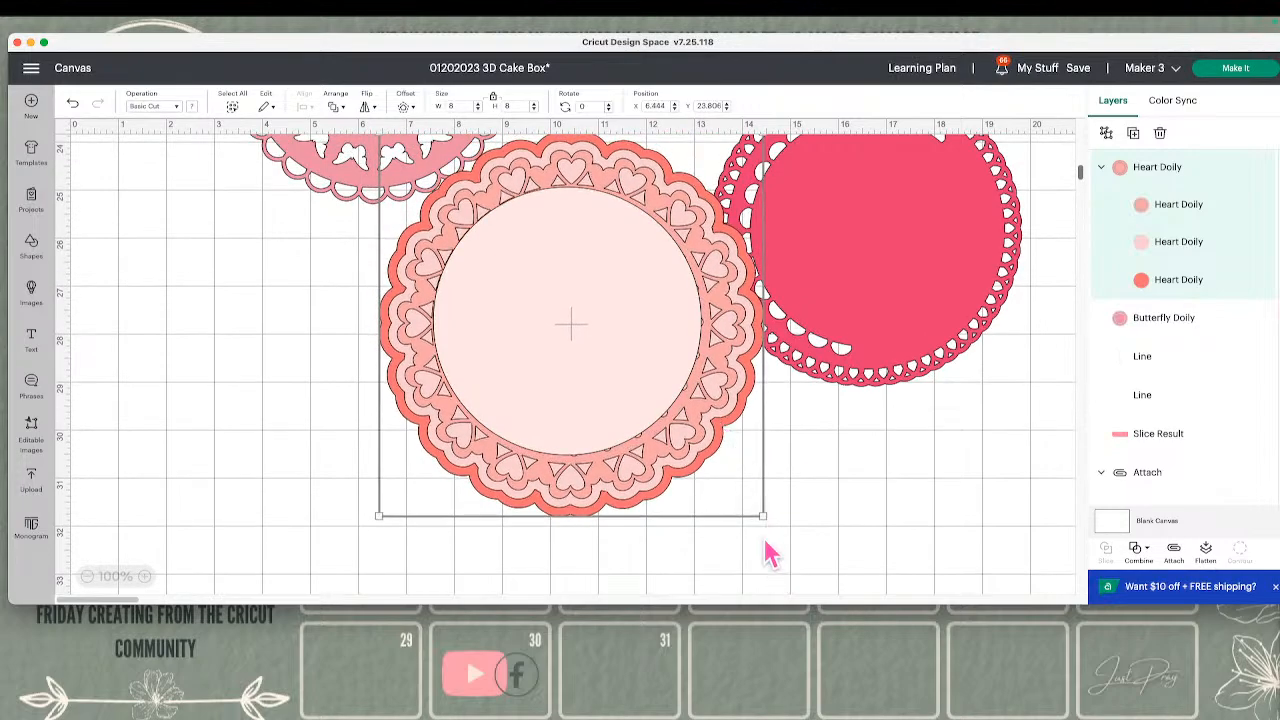
drag(760, 512, 754, 507)
drag(723, 429, 728, 431)
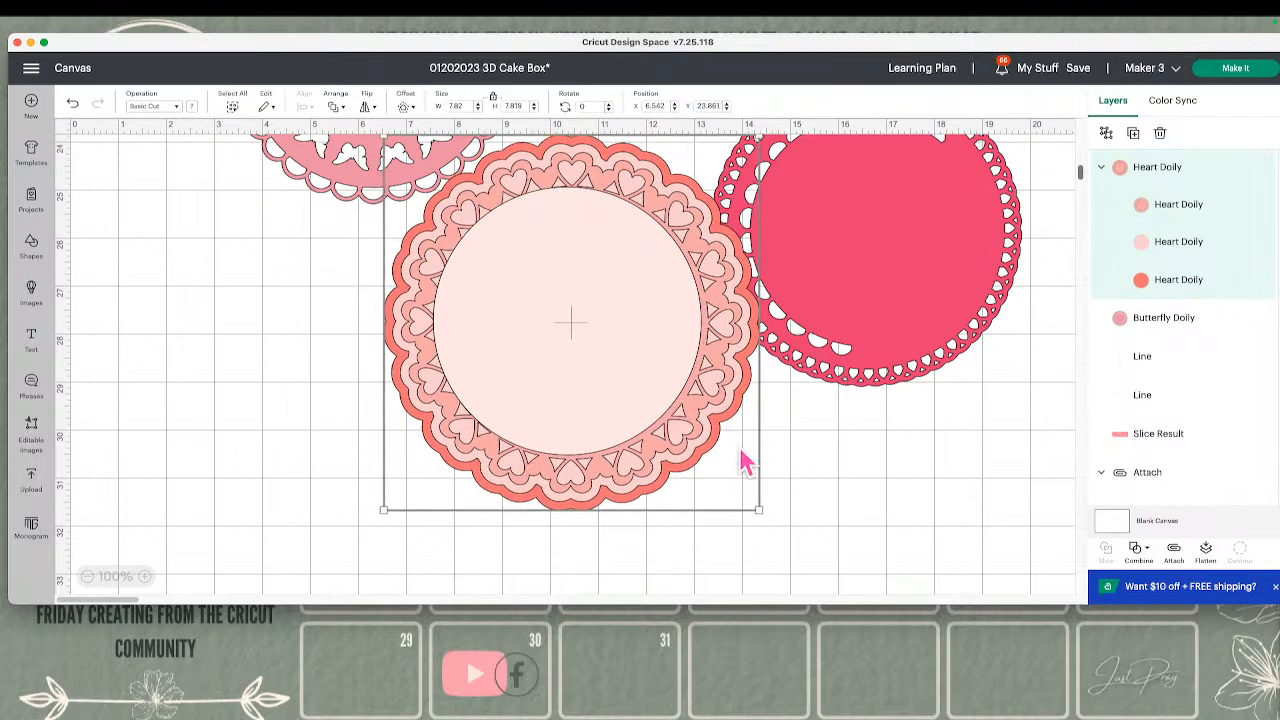
drag(753, 496, 750, 490)
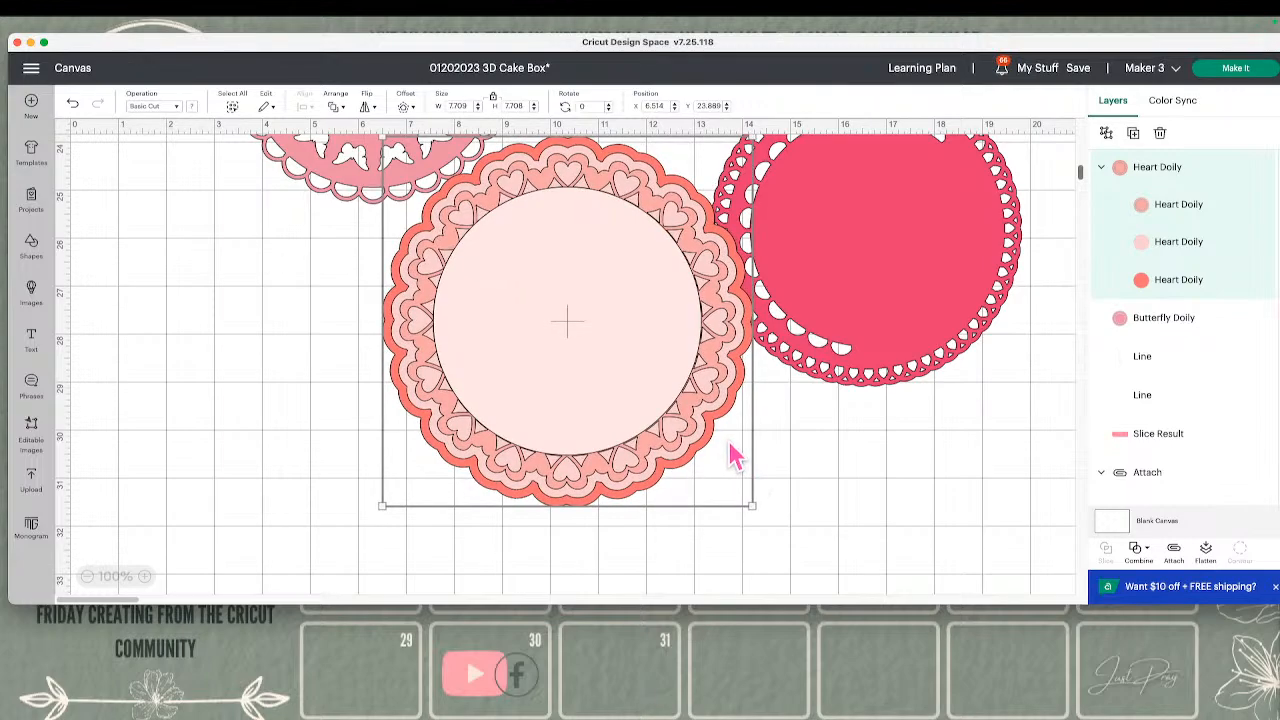
Move the pale pink circle off the Heart Doily onto the empty canvas beside it and select the doily
click(818, 476)
drag(637, 368, 265, 395)
click(520, 325)
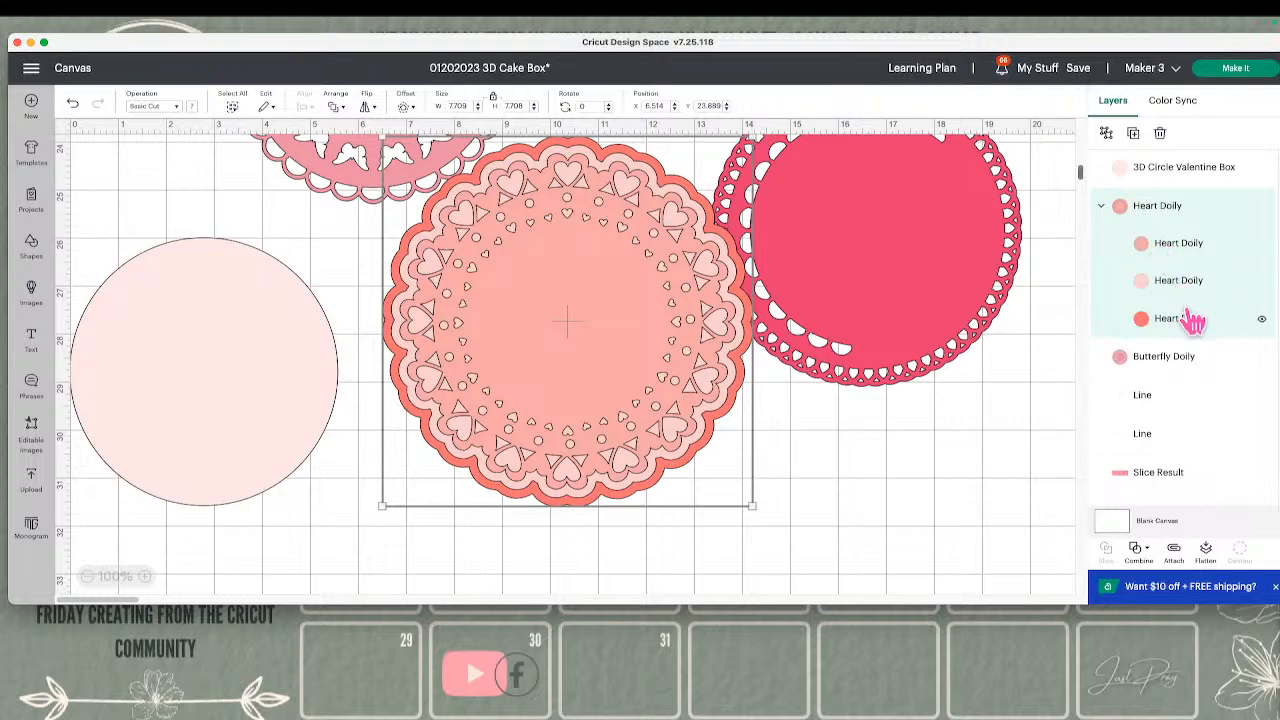
Duplicate the Heart Doily's solid coral base layer and delete the copy
click(1235, 320)
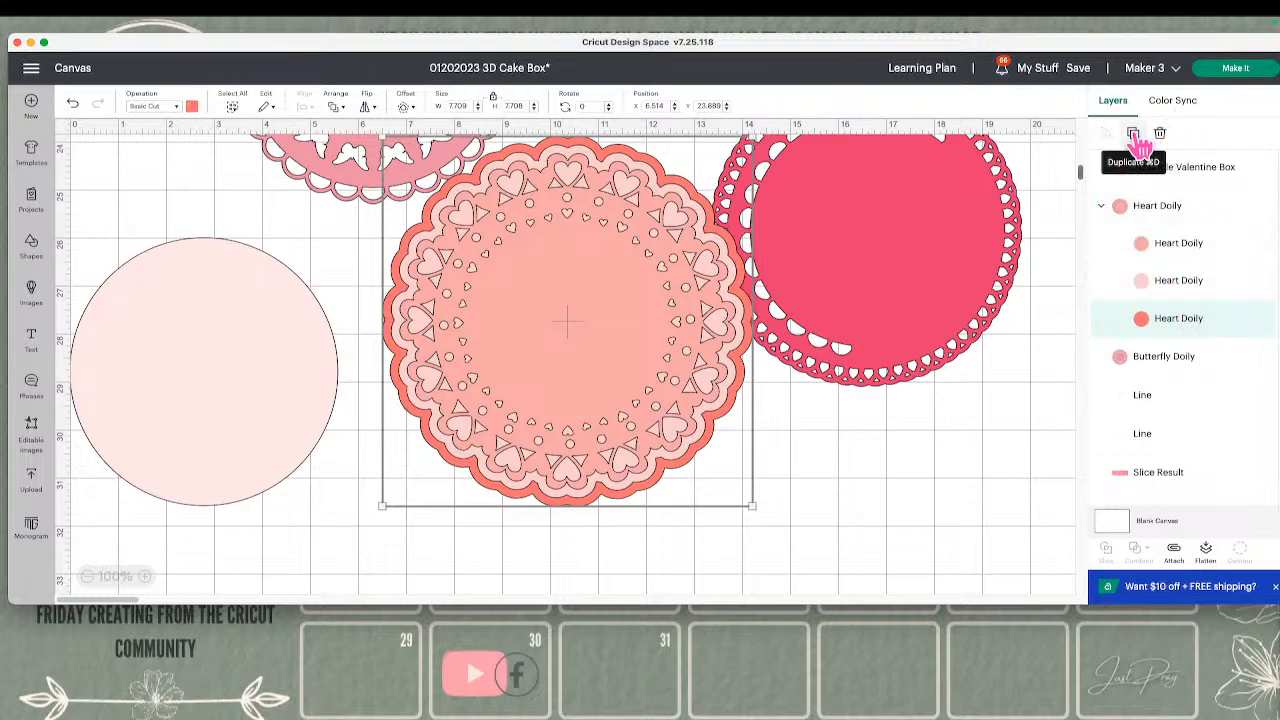
click(1136, 137)
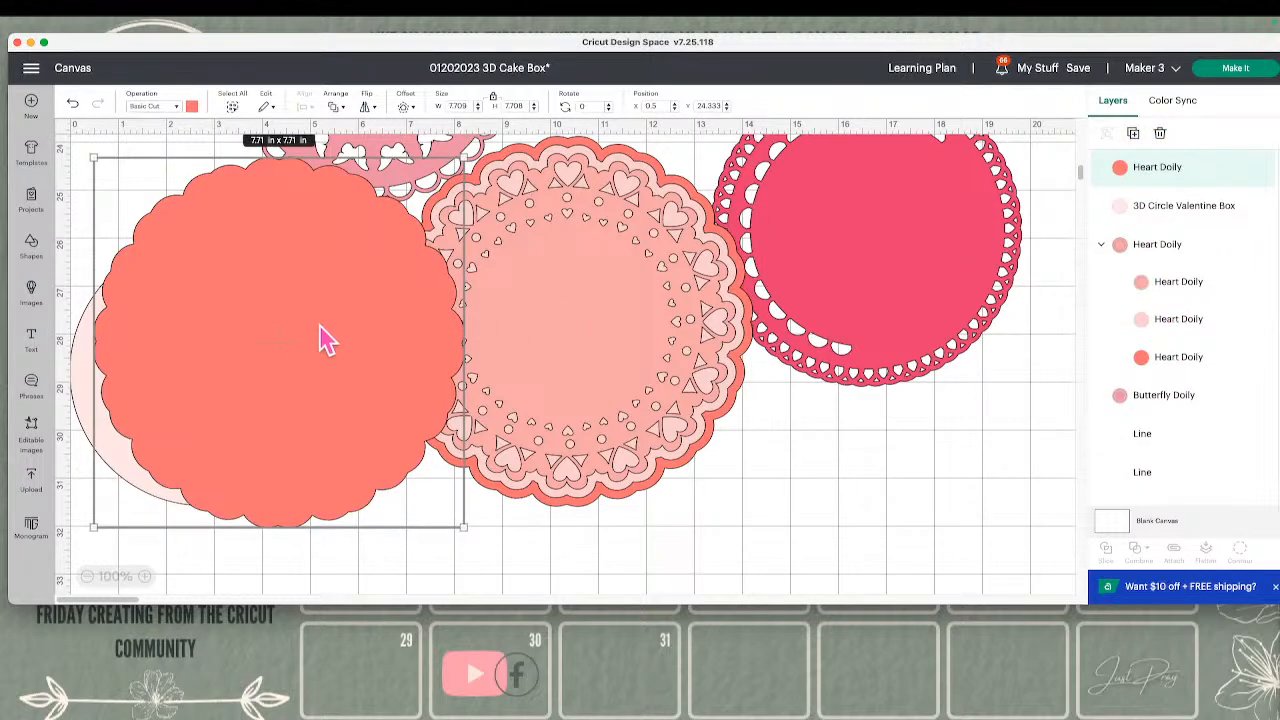
click(1160, 133)
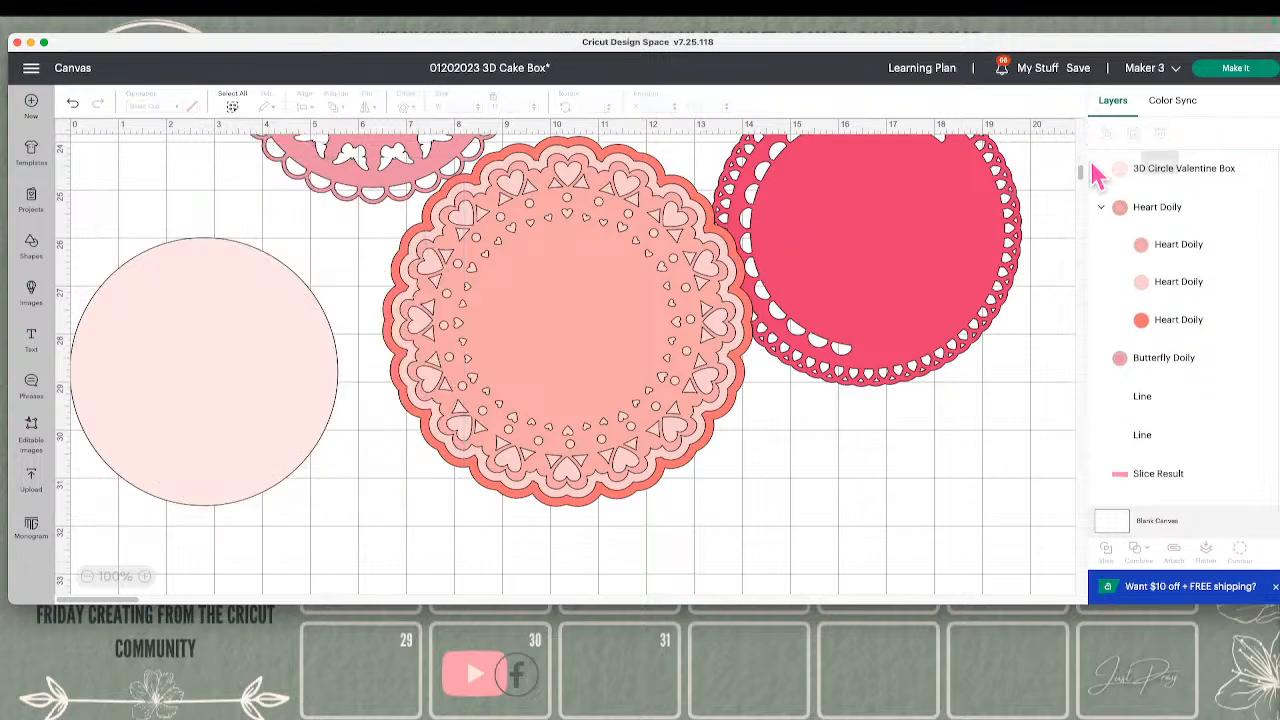
Delete the Heart Doily's coral base layer and recolor its remaining pale pink layer gray
click(1152, 320)
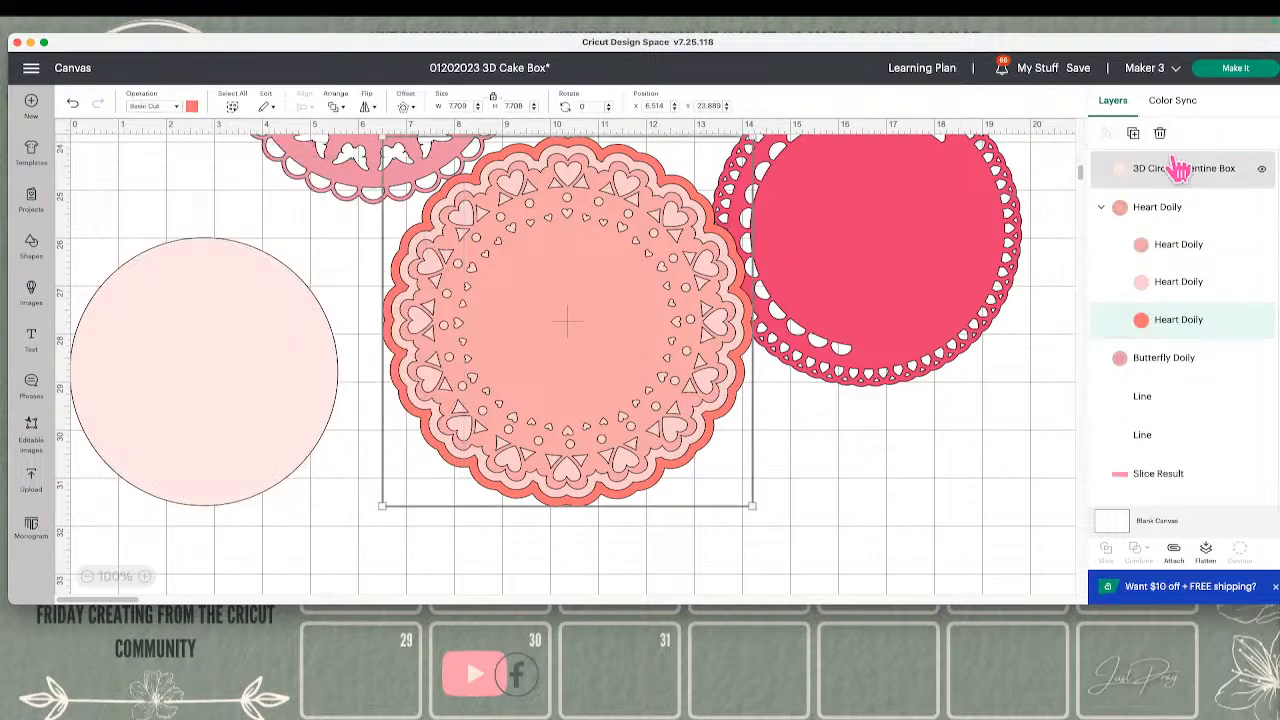
click(1162, 135)
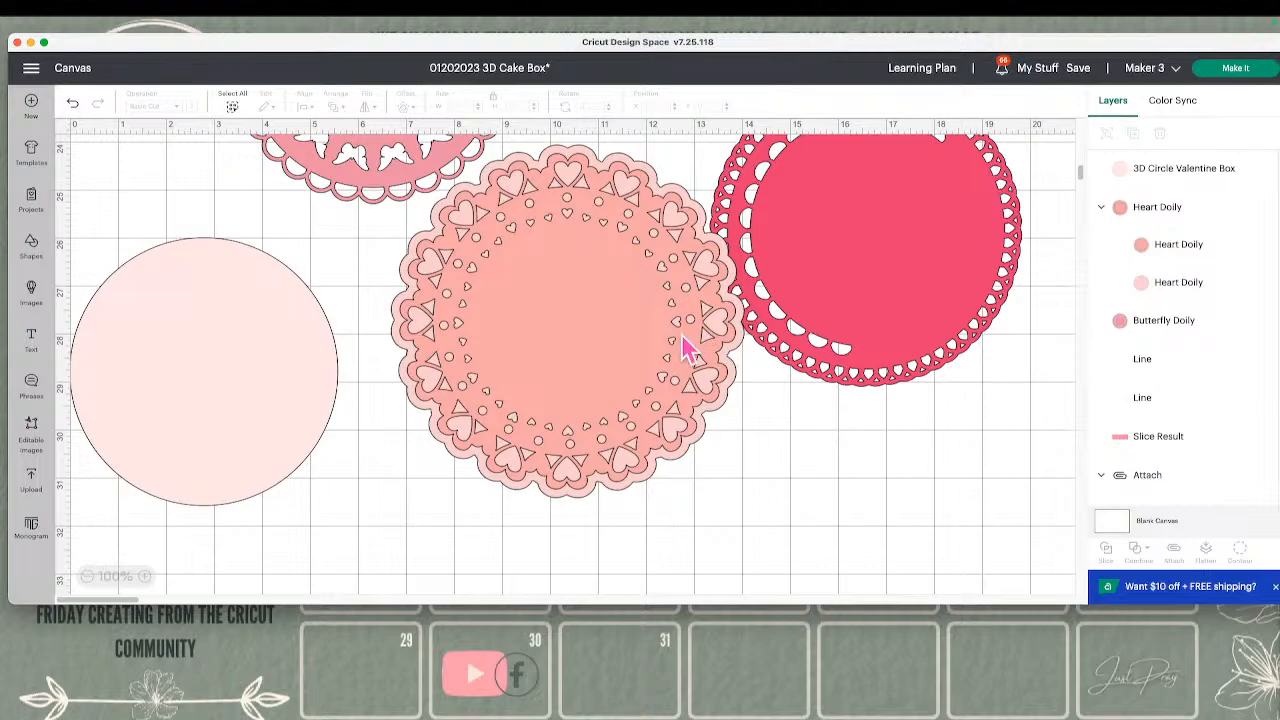
click(1168, 285)
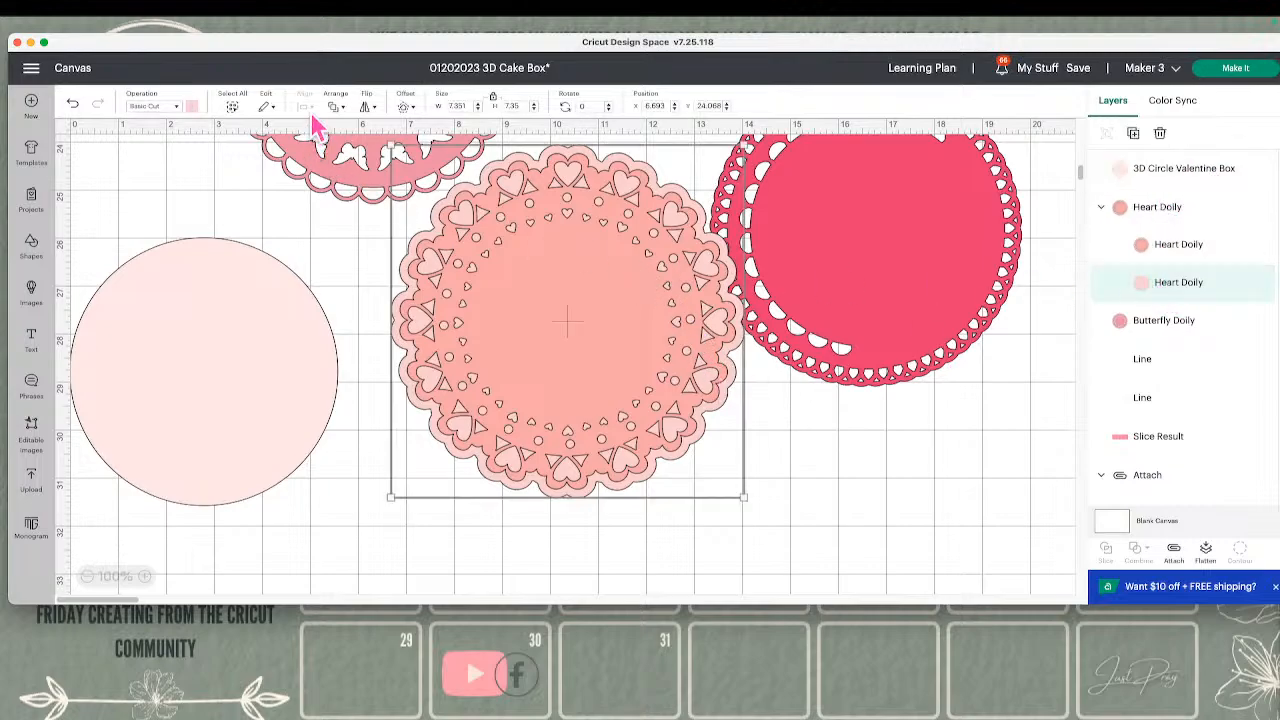
click(192, 106)
click(273, 177)
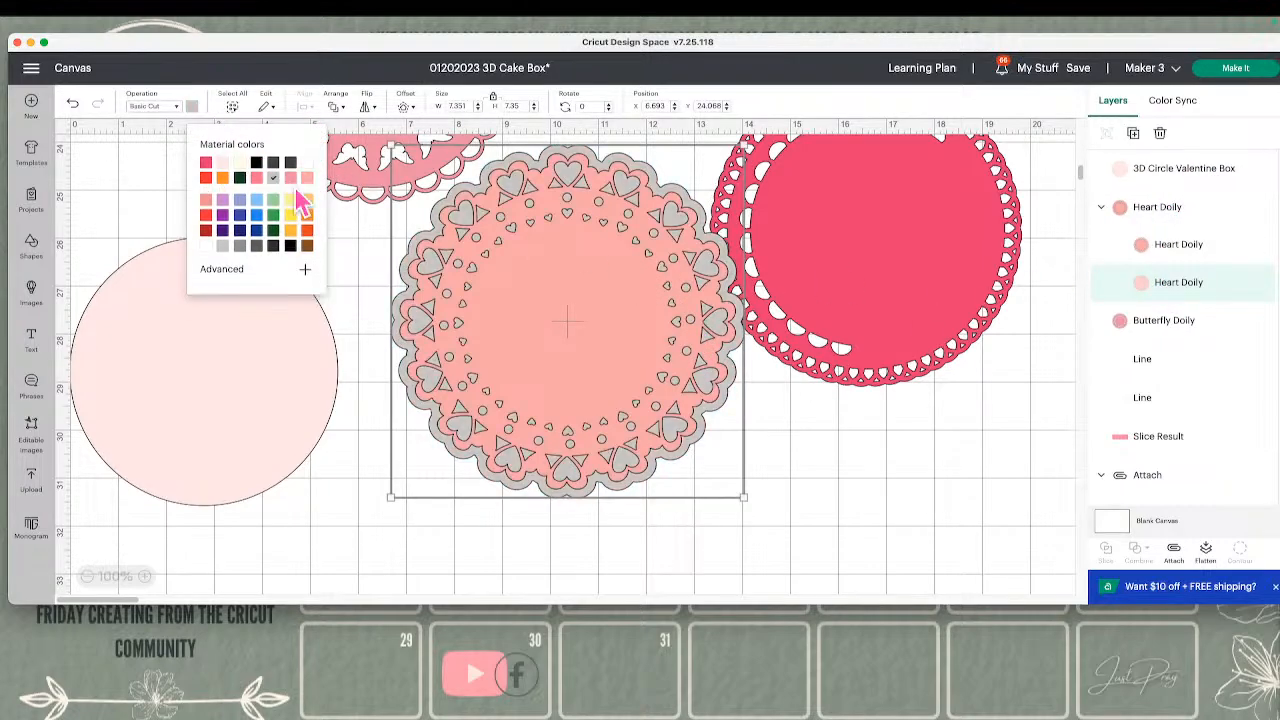
Hide the contours of several small round cutouts along the upper part of the Heart Doily's salmon layer
click(1173, 256)
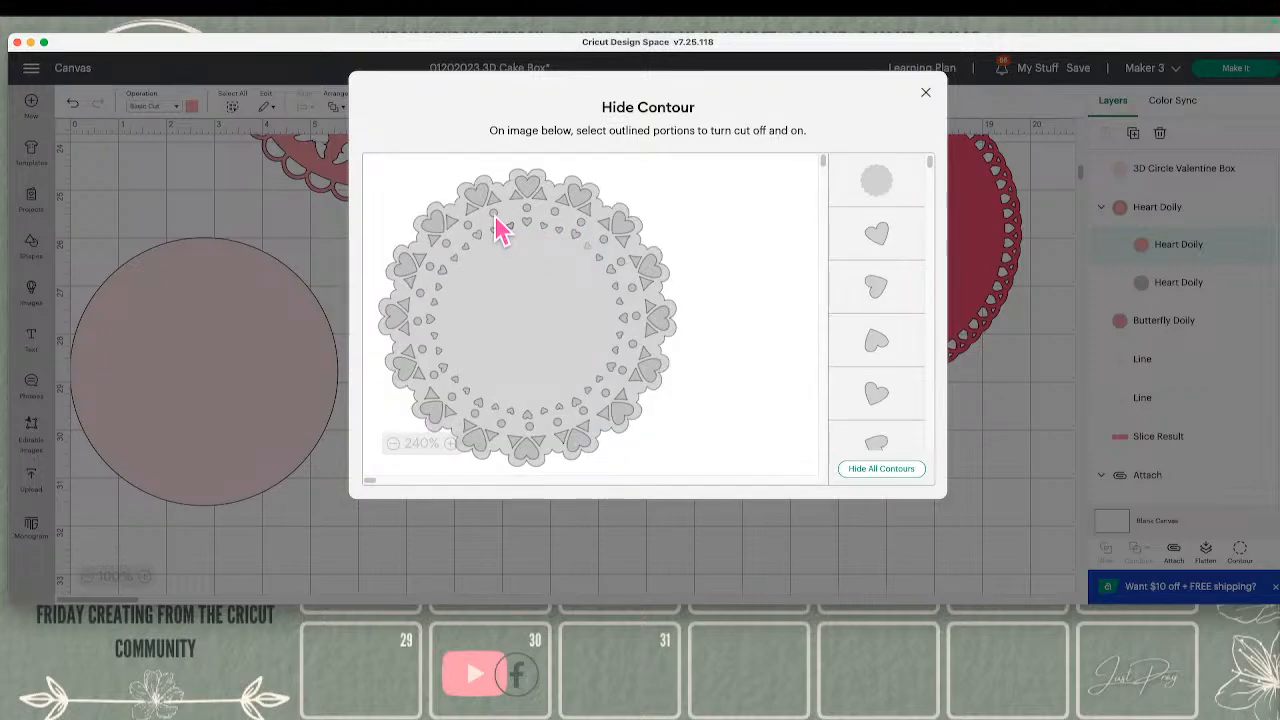
click(494, 214)
click(527, 210)
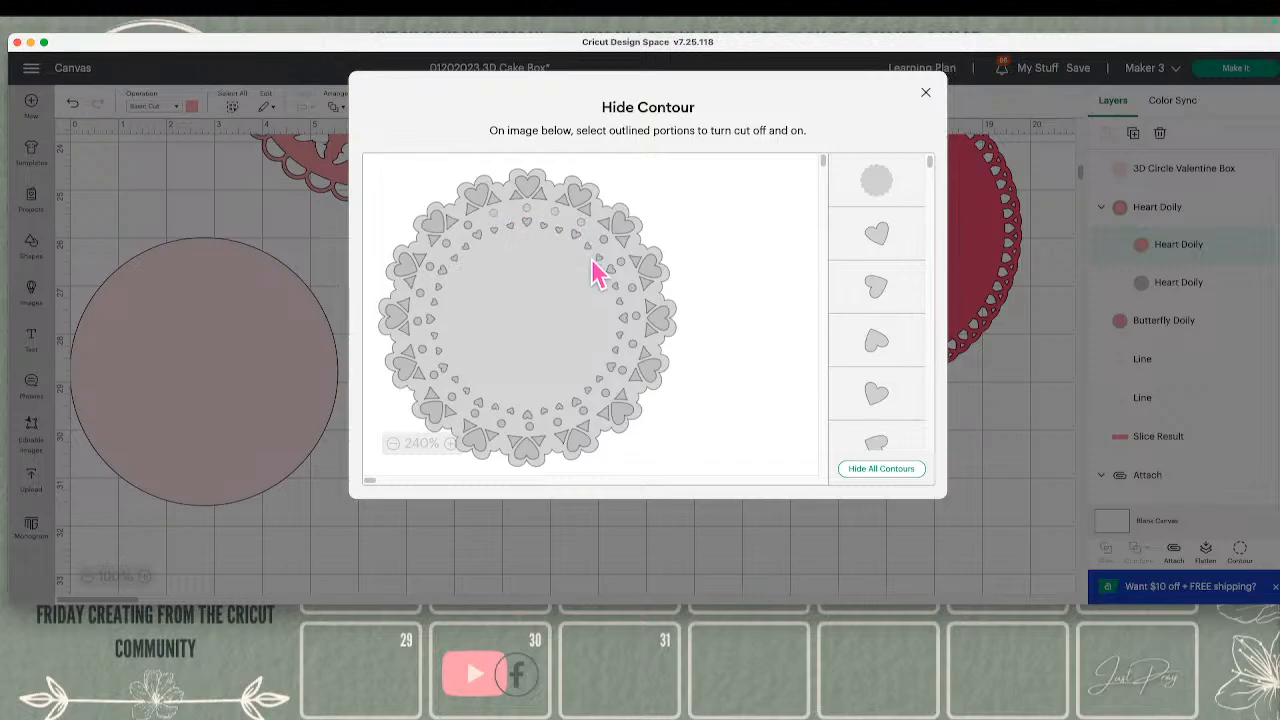
click(878, 546)
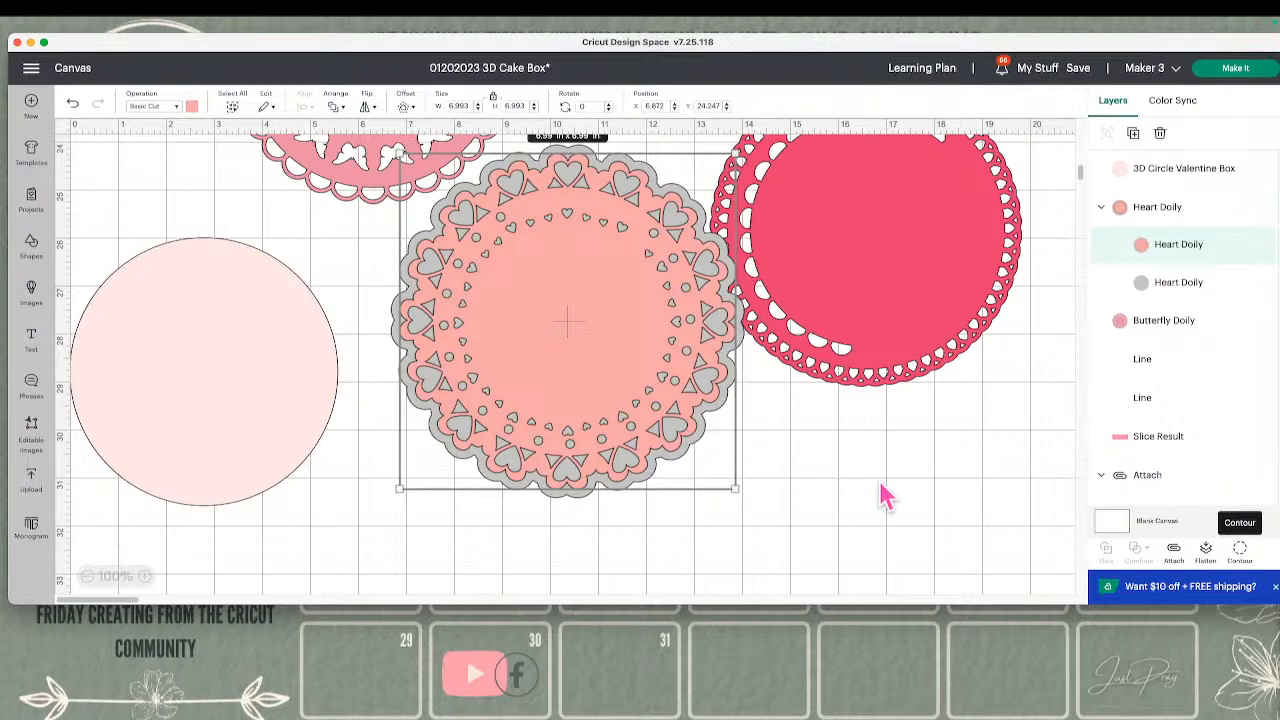
Duplicate the Heart Doily's salmon layer and place the pale pink circle in front of the copy, at about X 3.26, Y 25.81
click(1133, 133)
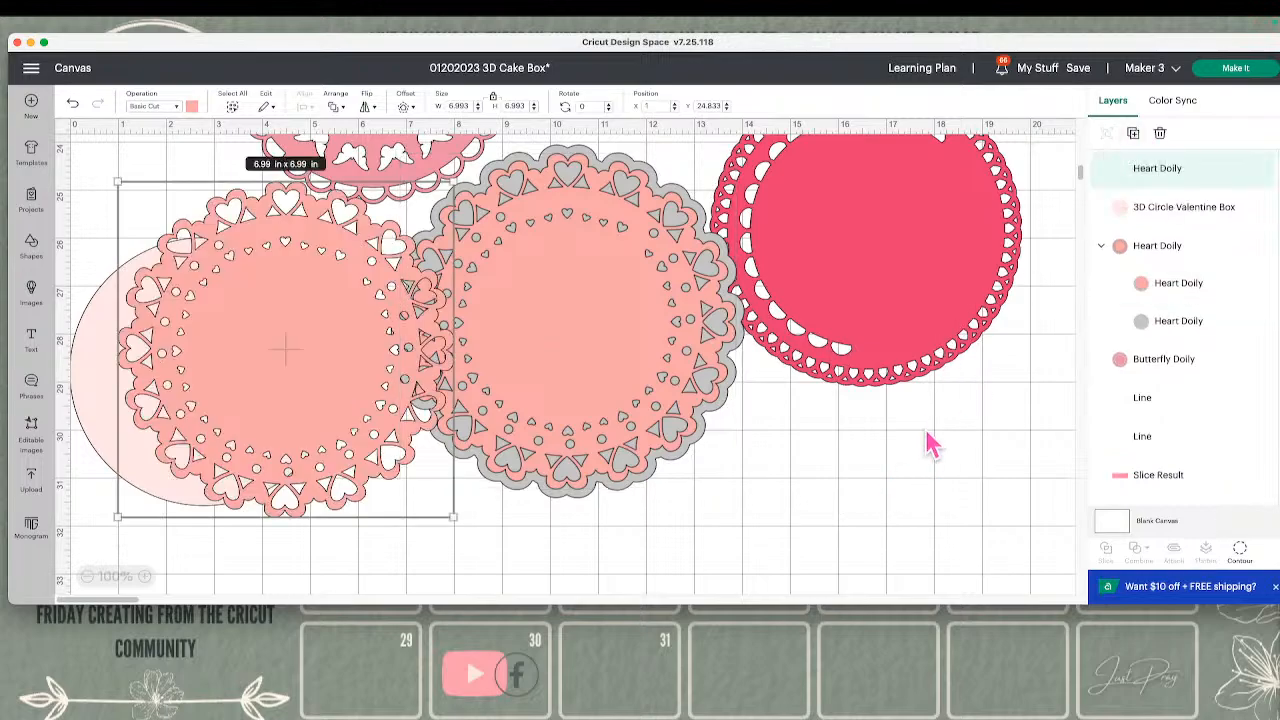
drag(392, 338, 145, 352)
click(331, 106)
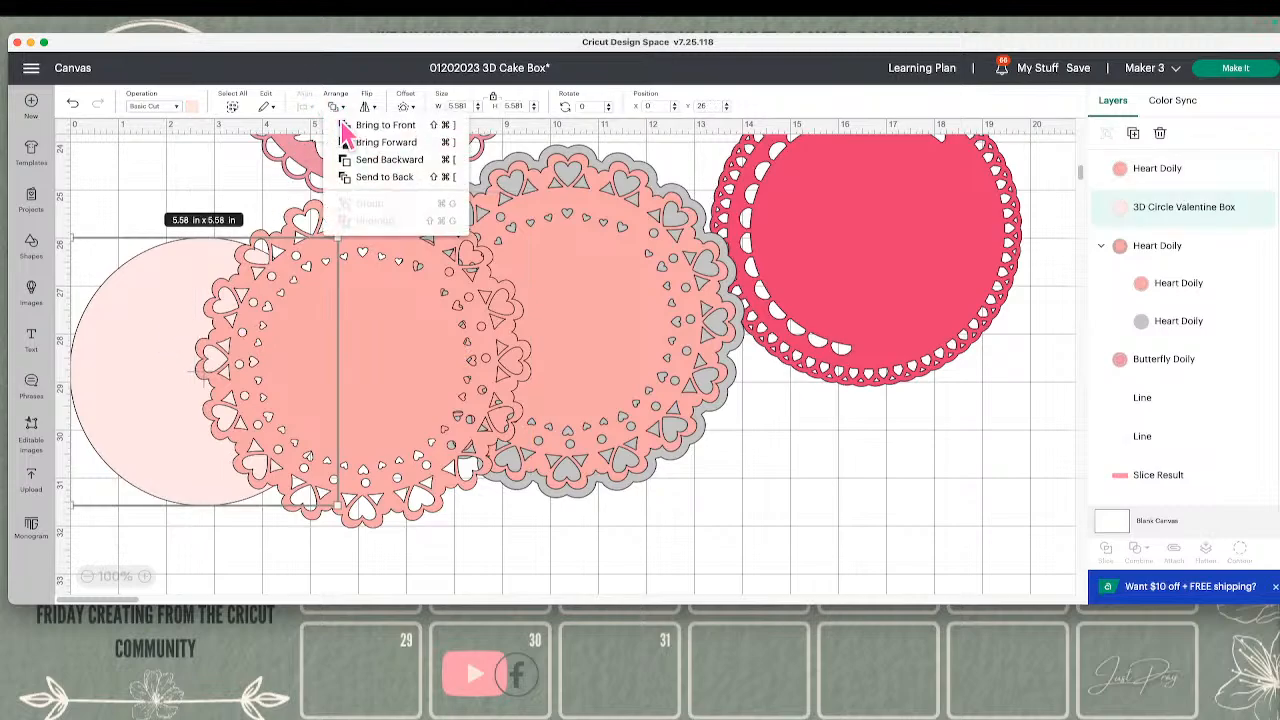
click(382, 125)
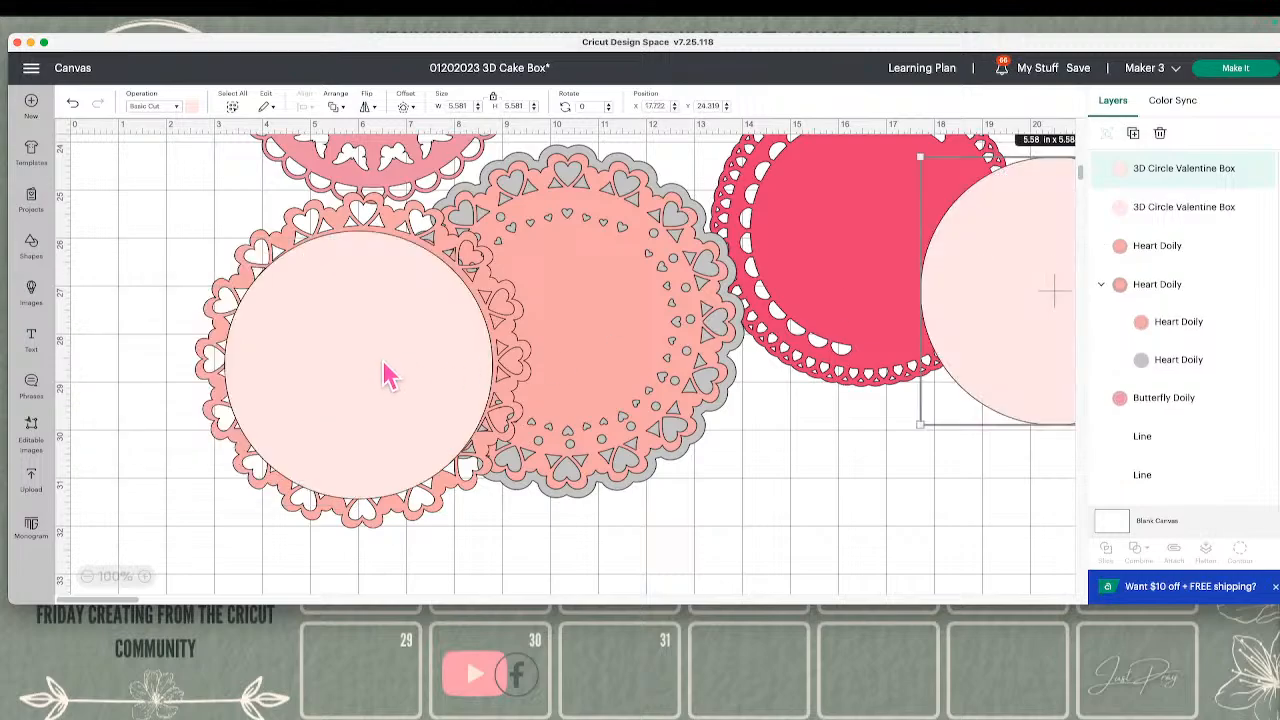
drag(382, 361, 386, 360)
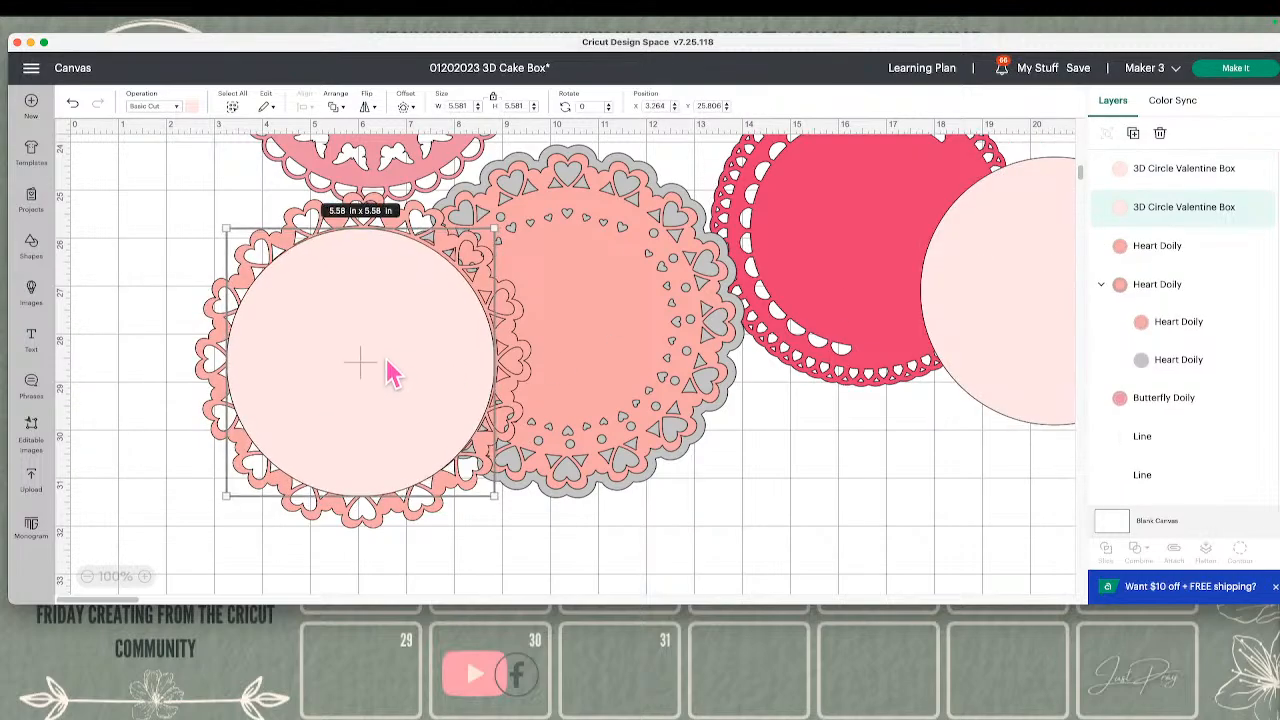
Center the pale pink circle on the Heart Doily copy and unite the two shapes
shift+click(214, 325)
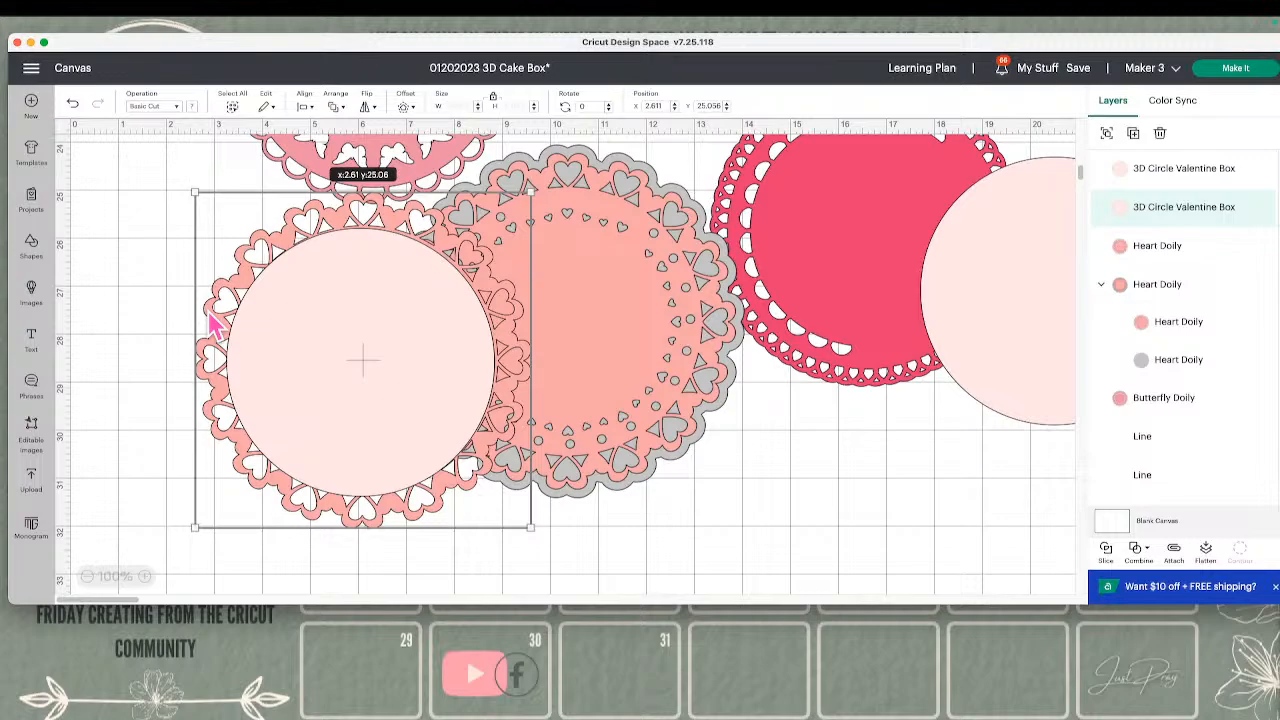
click(1135, 548)
click(980, 478)
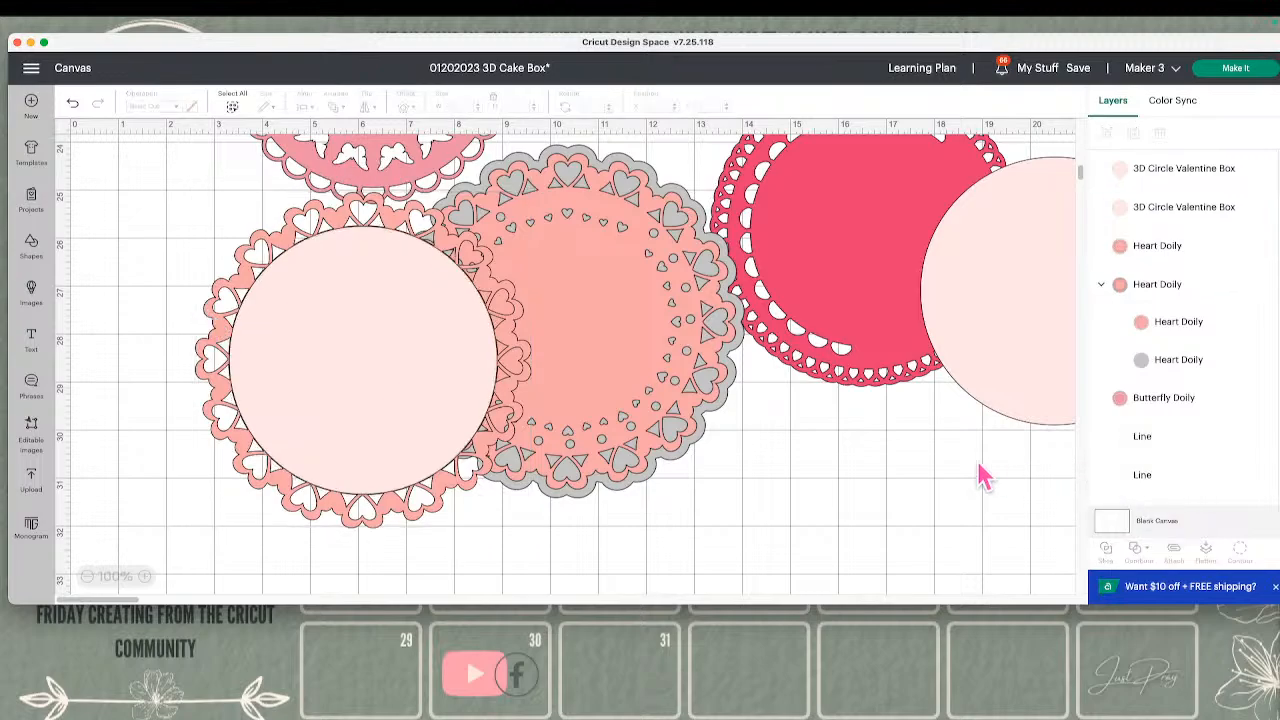
Move the united doily to about X 0.06, Y 24.75 and the two-layer Heart Doily to about X 8.15, Y 23.99
drag(443, 423, 311, 392)
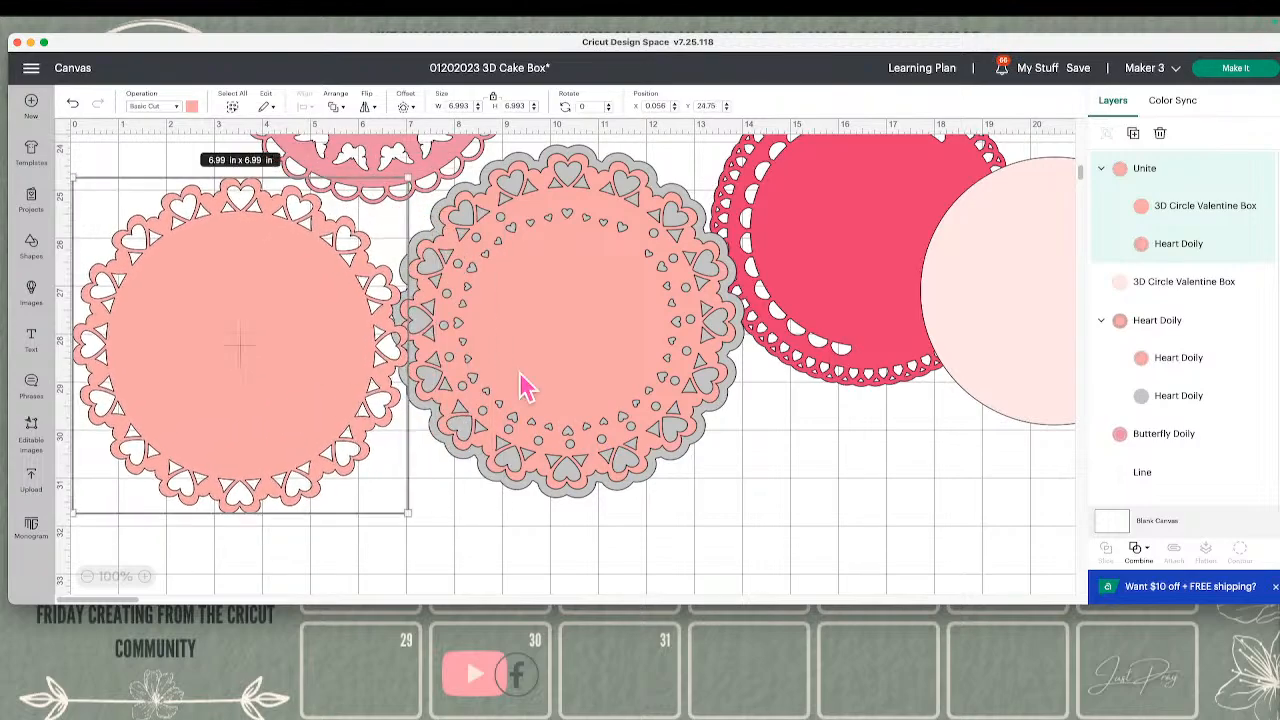
click(662, 368)
drag(662, 368, 690, 360)
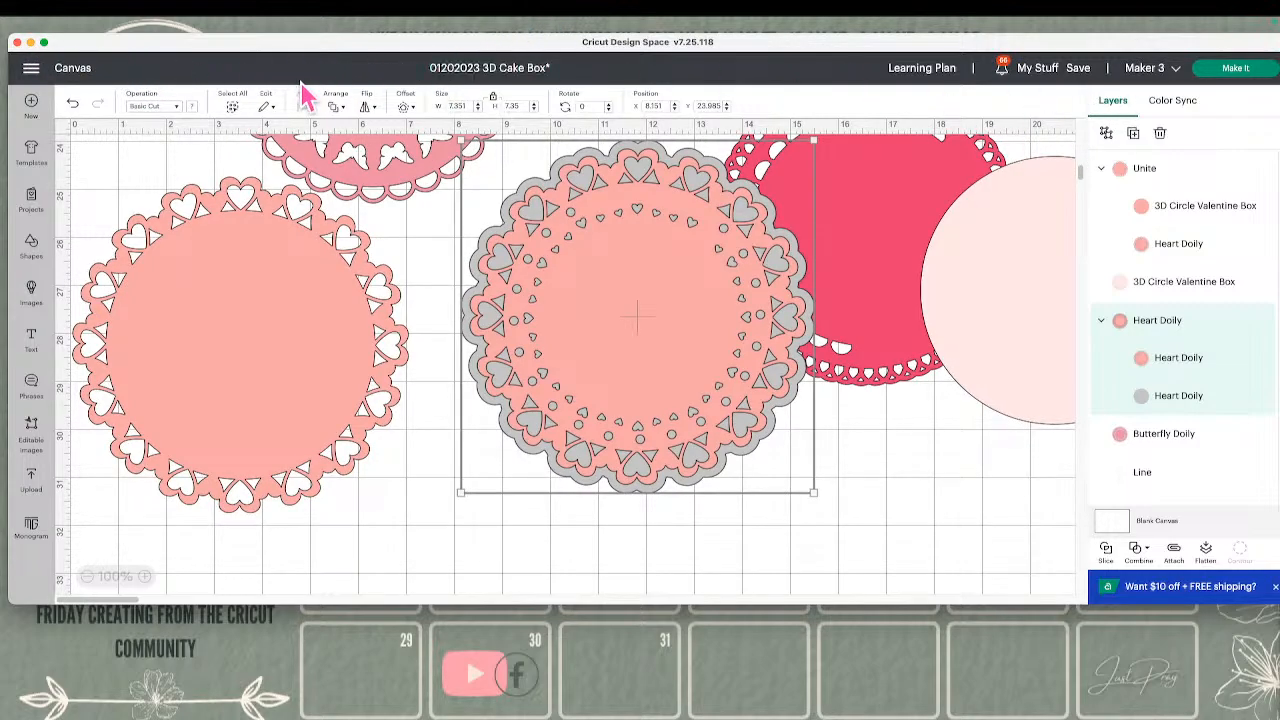
Quit the application and confirm the exit
click(17, 42)
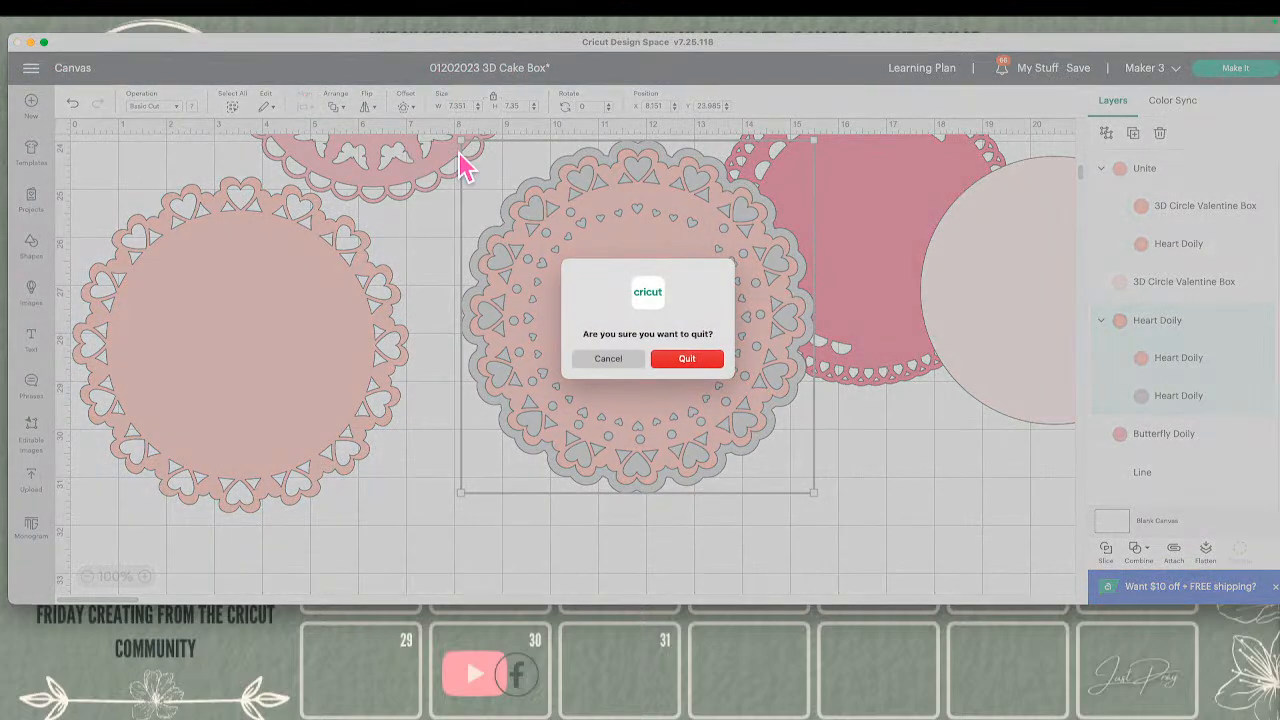
key(Return)
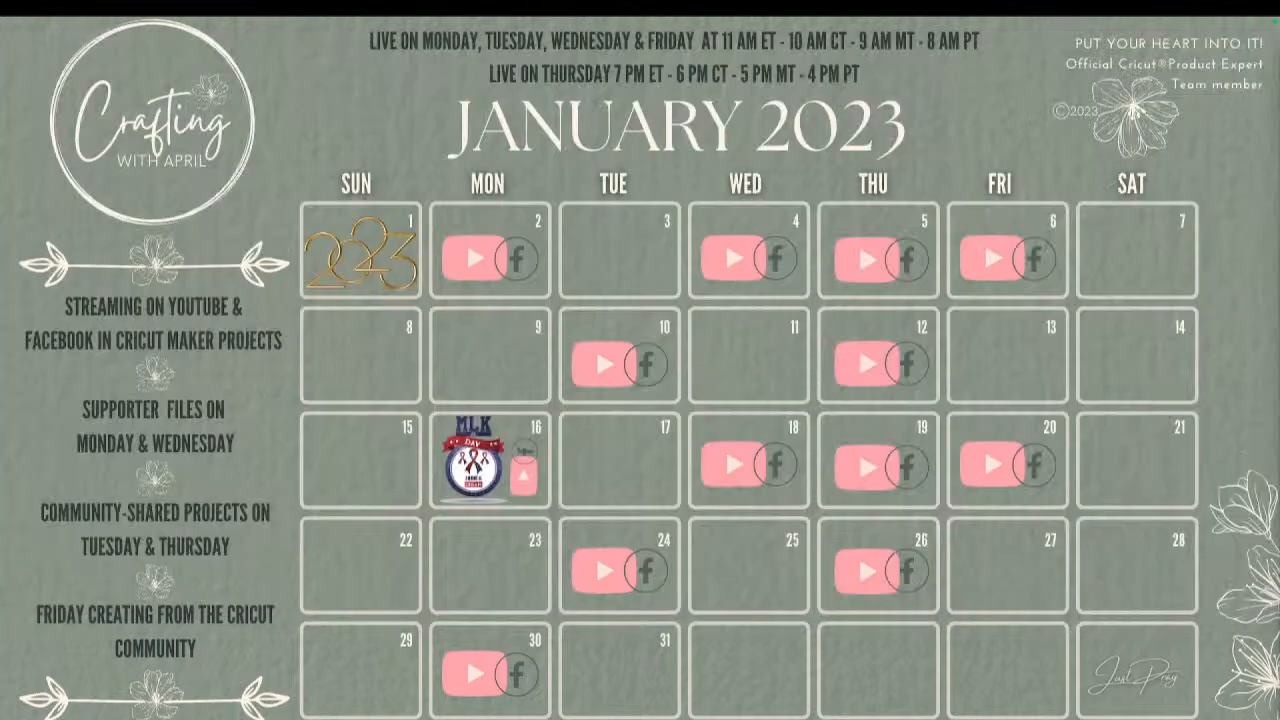
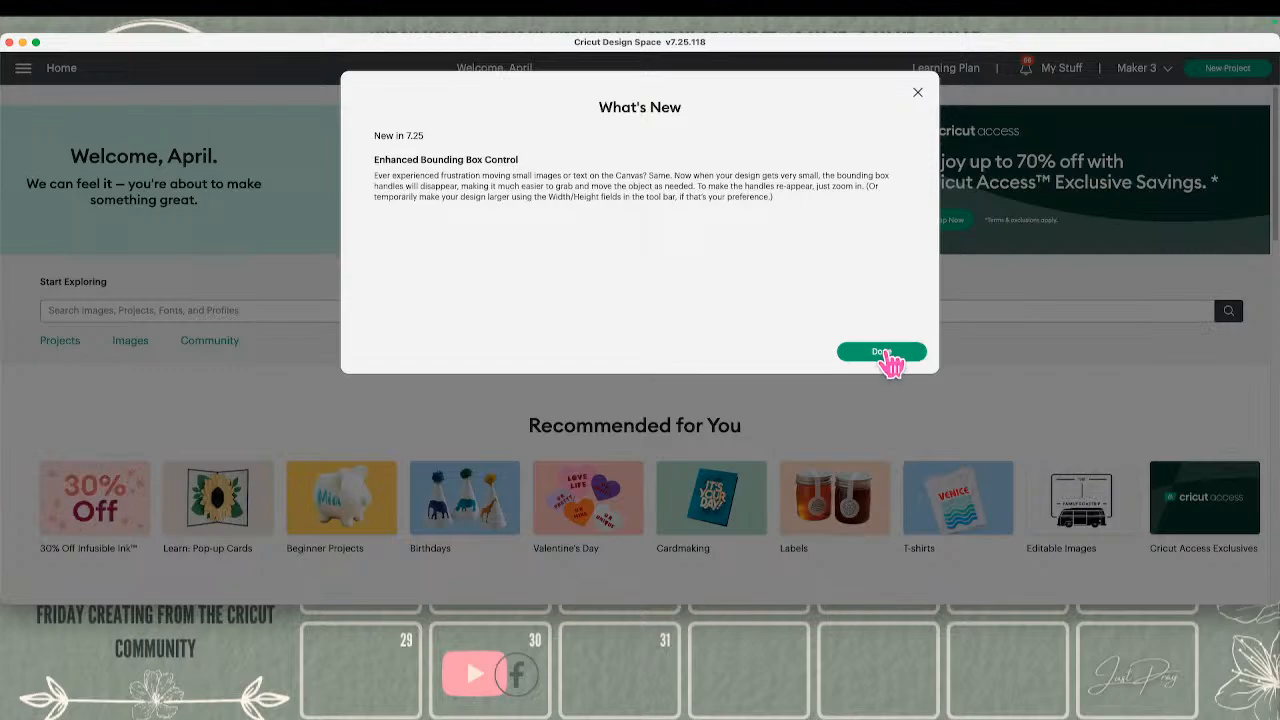
Dismiss the What's New notice and open the saved 01202023 3D Cake Box project on the canvas for customizing
click(881, 352)
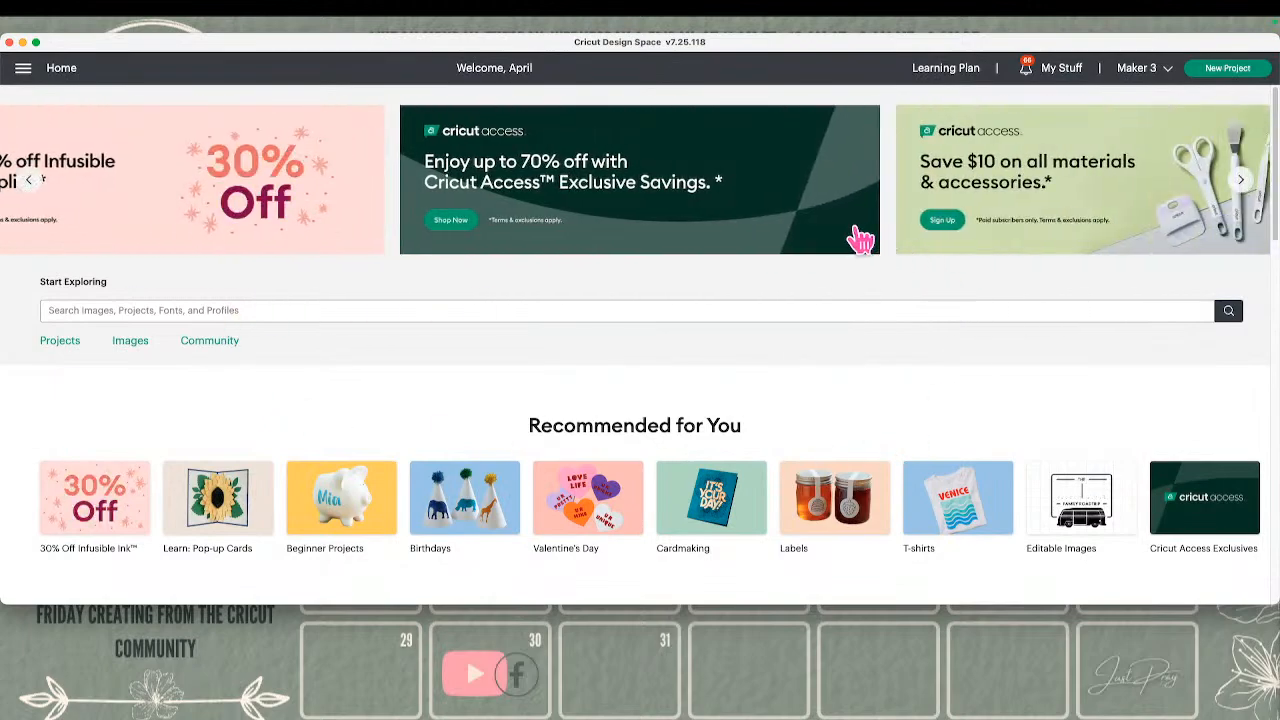
click(1062, 83)
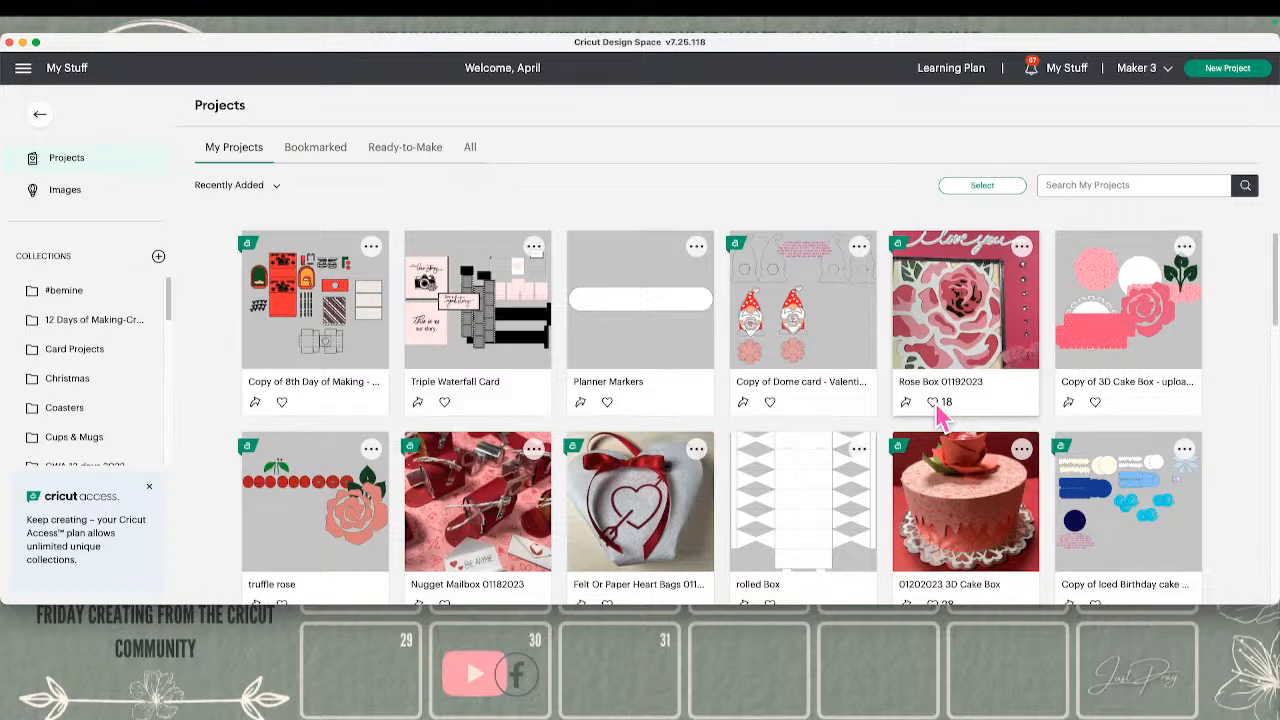
scroll(940, 415, down, 2)
click(970, 322)
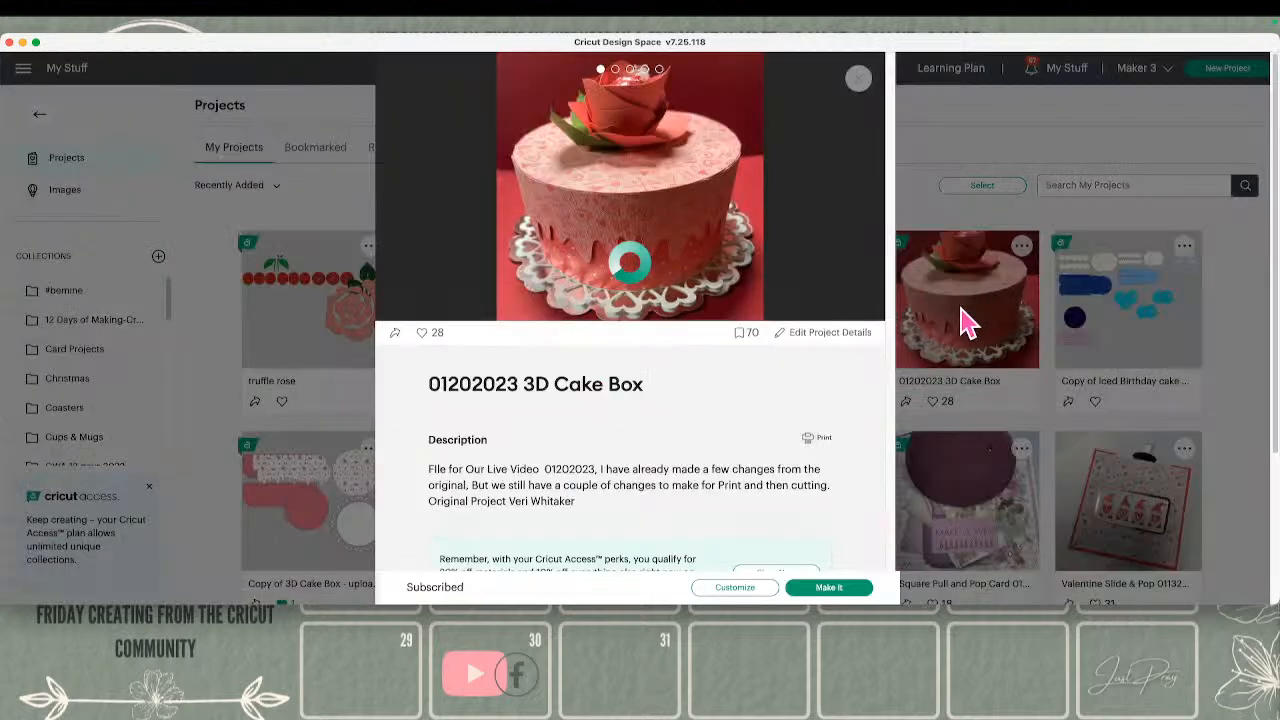
click(748, 590)
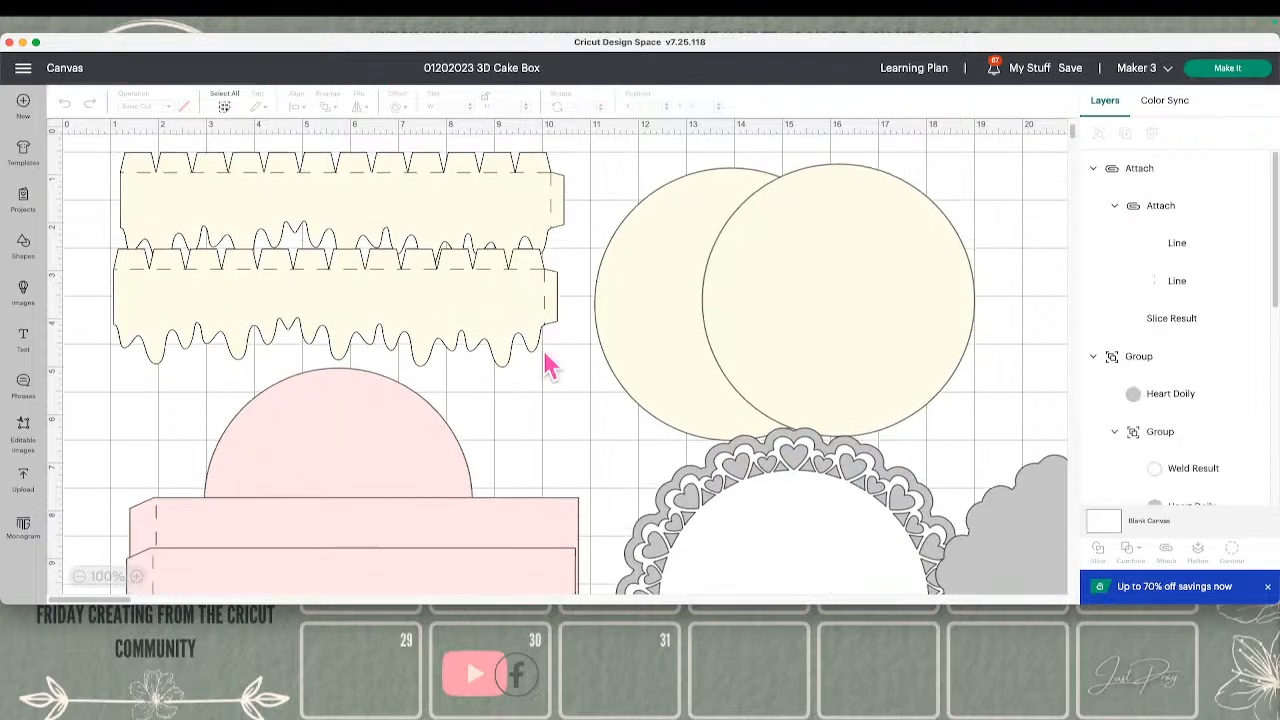
scroll(545, 367, down, 5)
scroll(545, 363, up, 5)
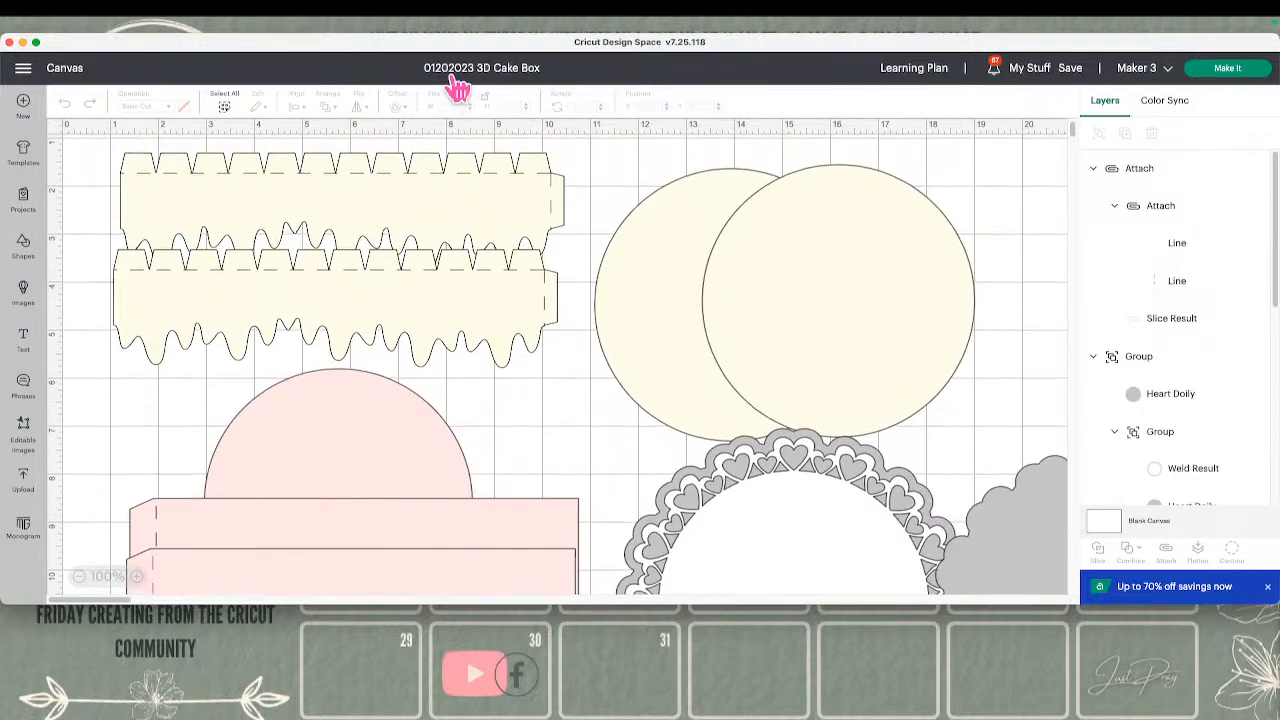
Copy the share link of the 01202023 3D Cake Box project and close the sharing dialog
click(524, 70)
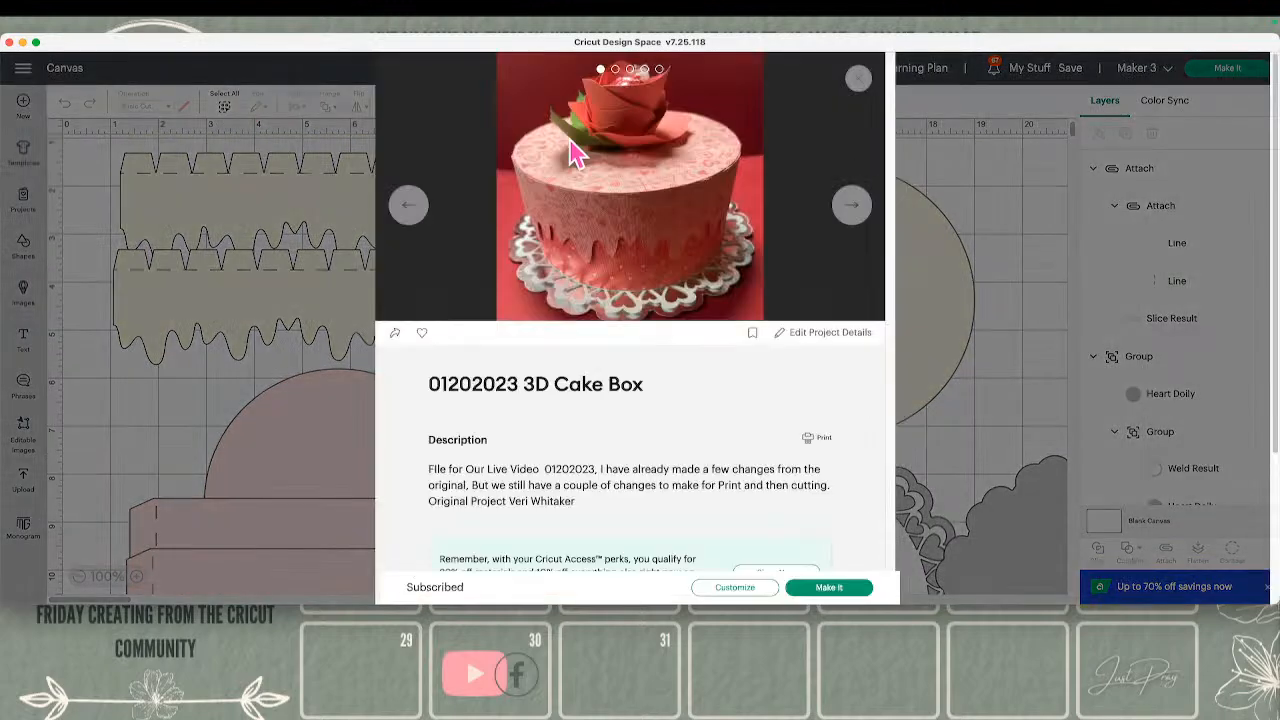
click(396, 330)
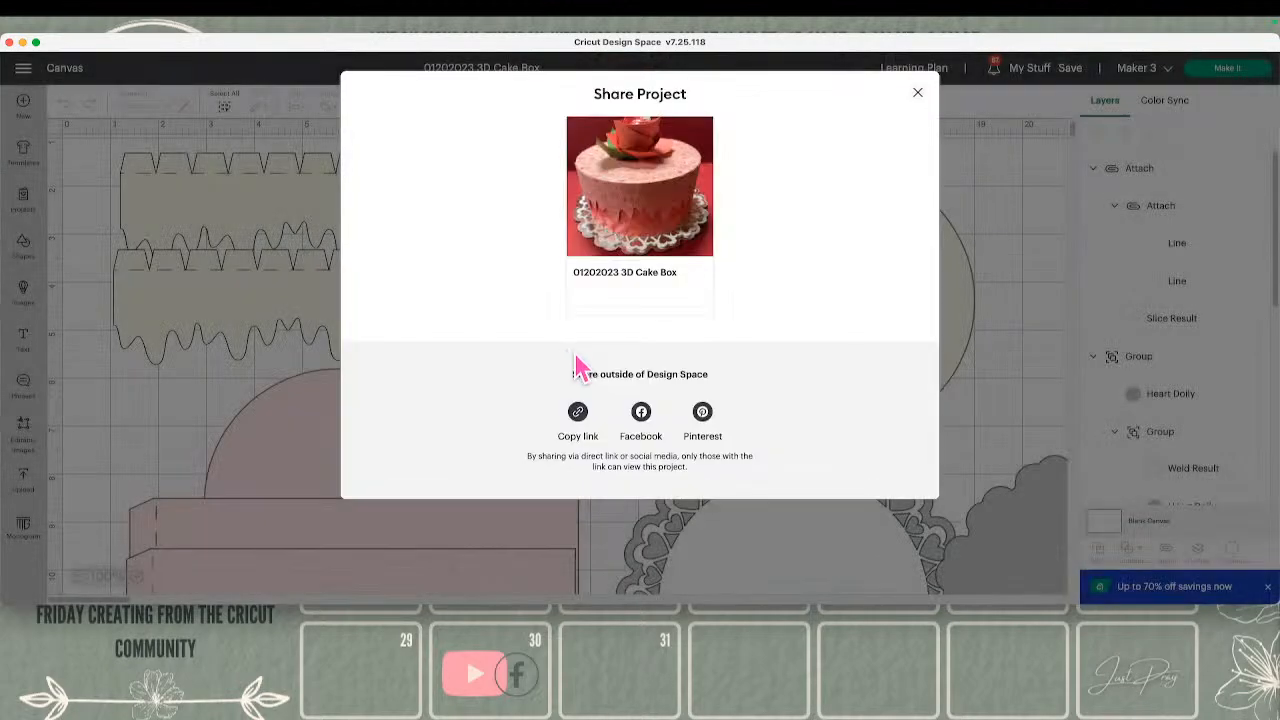
click(728, 413)
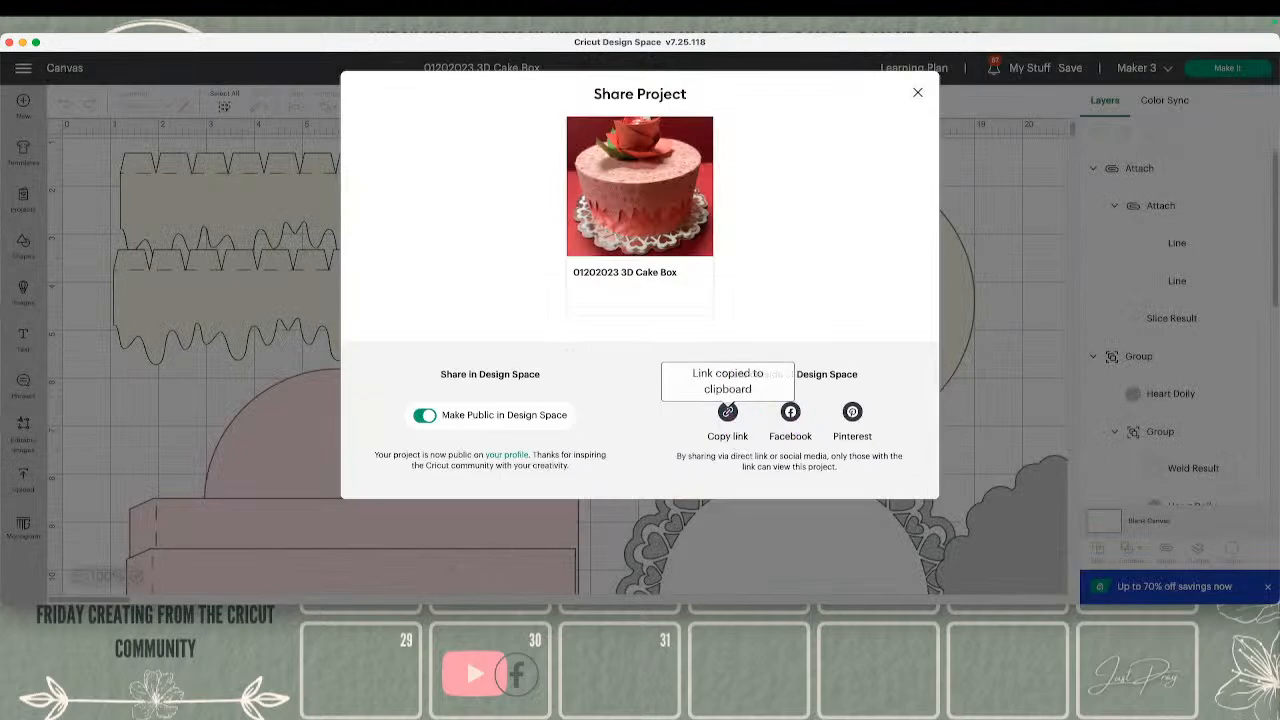
key(super+Tab)
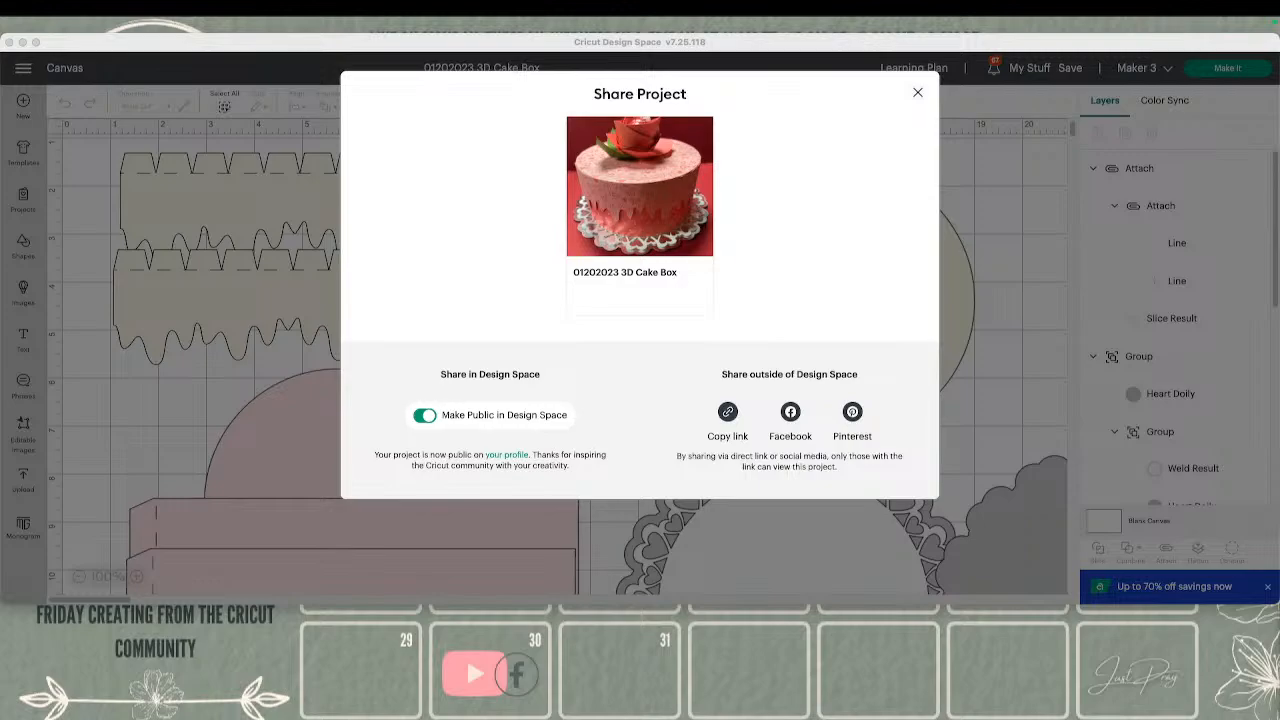
click(918, 94)
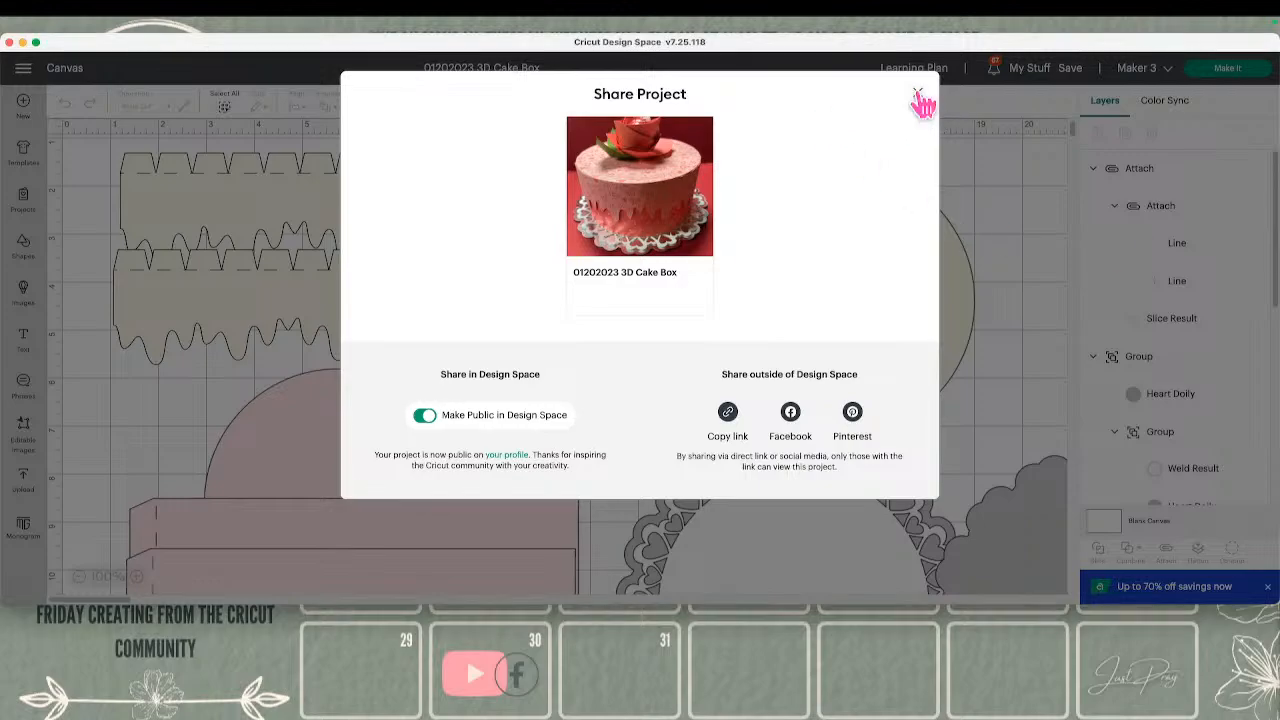
click(918, 95)
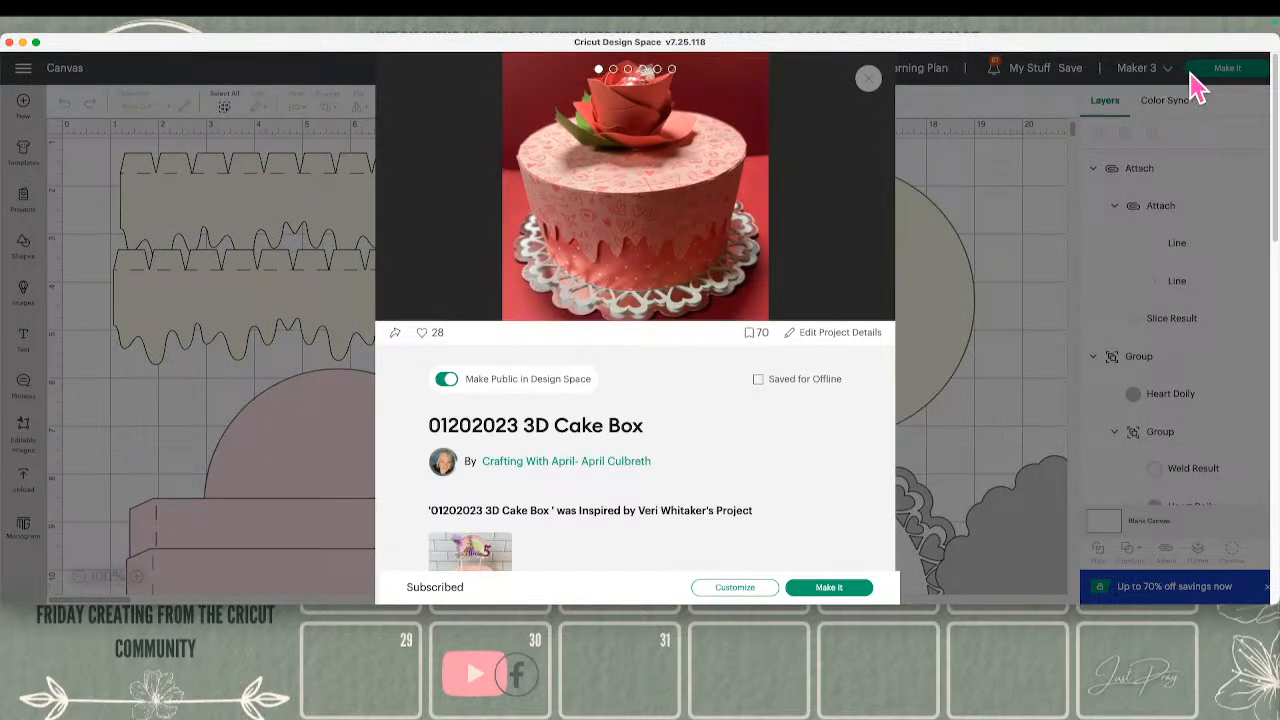
Start a new blank project and add the text VALENTINES to the canvas
click(1240, 88)
click(28, 108)
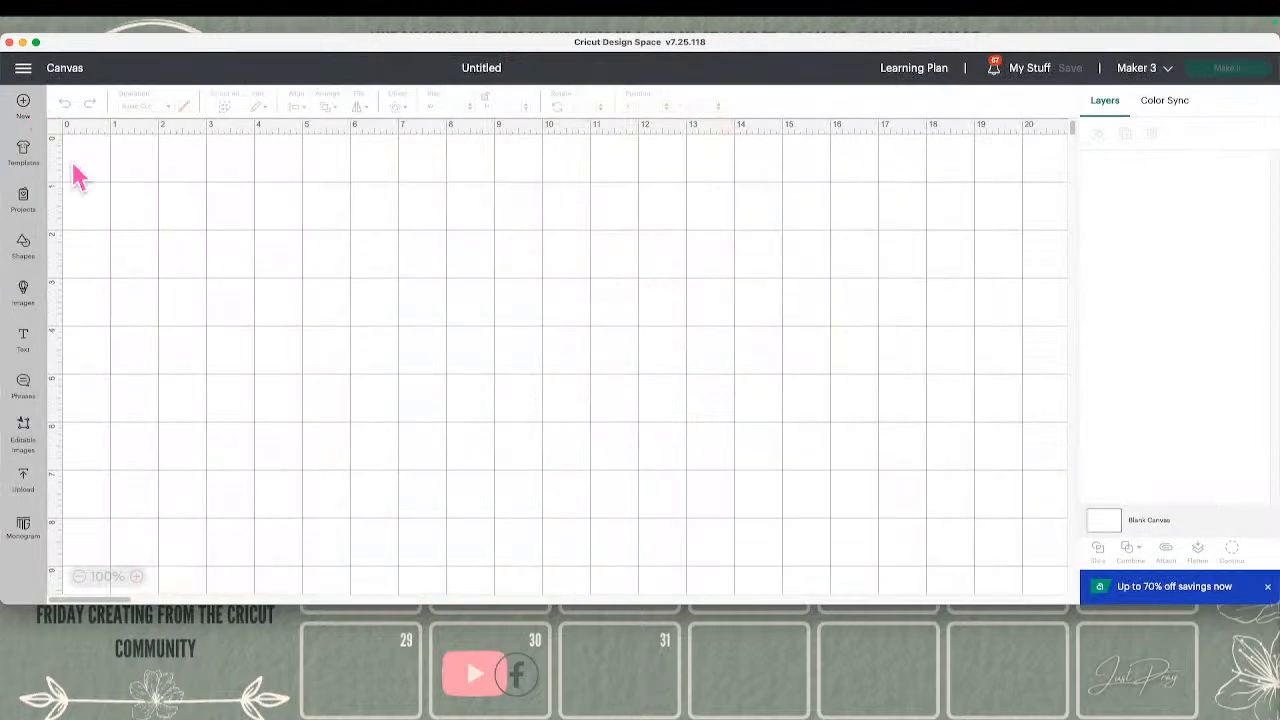
click(23, 338)
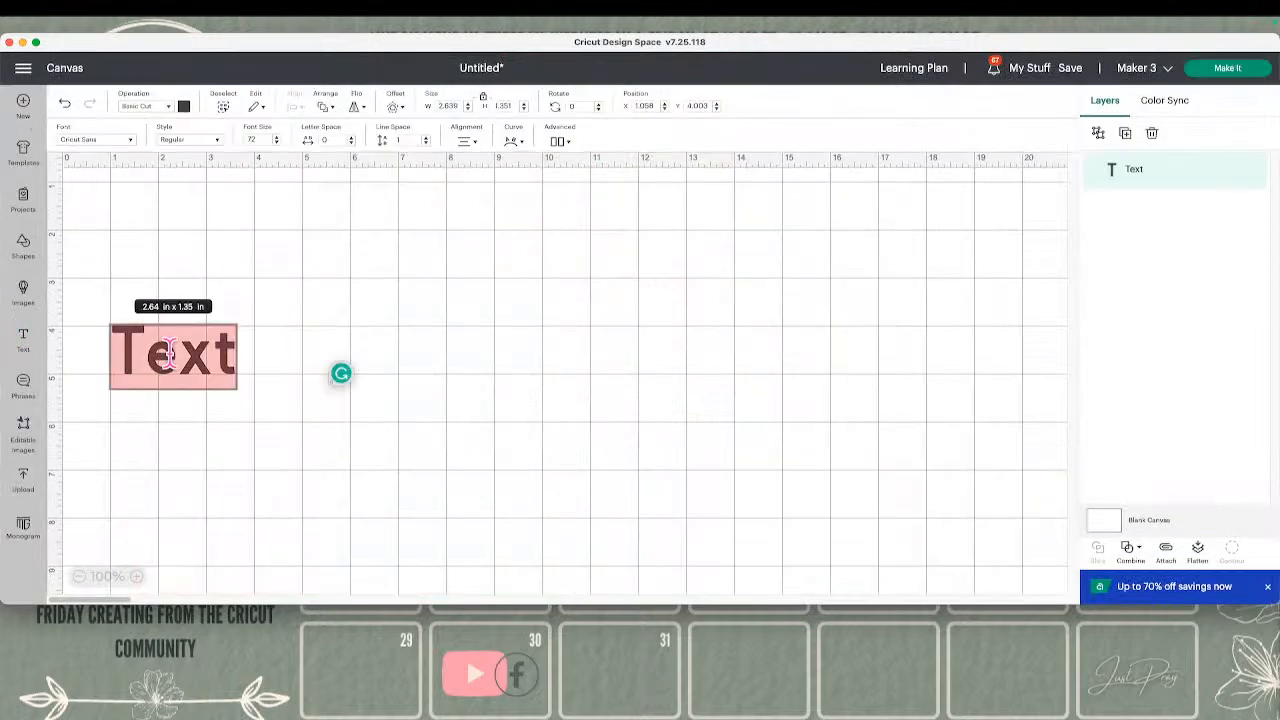
text(L)
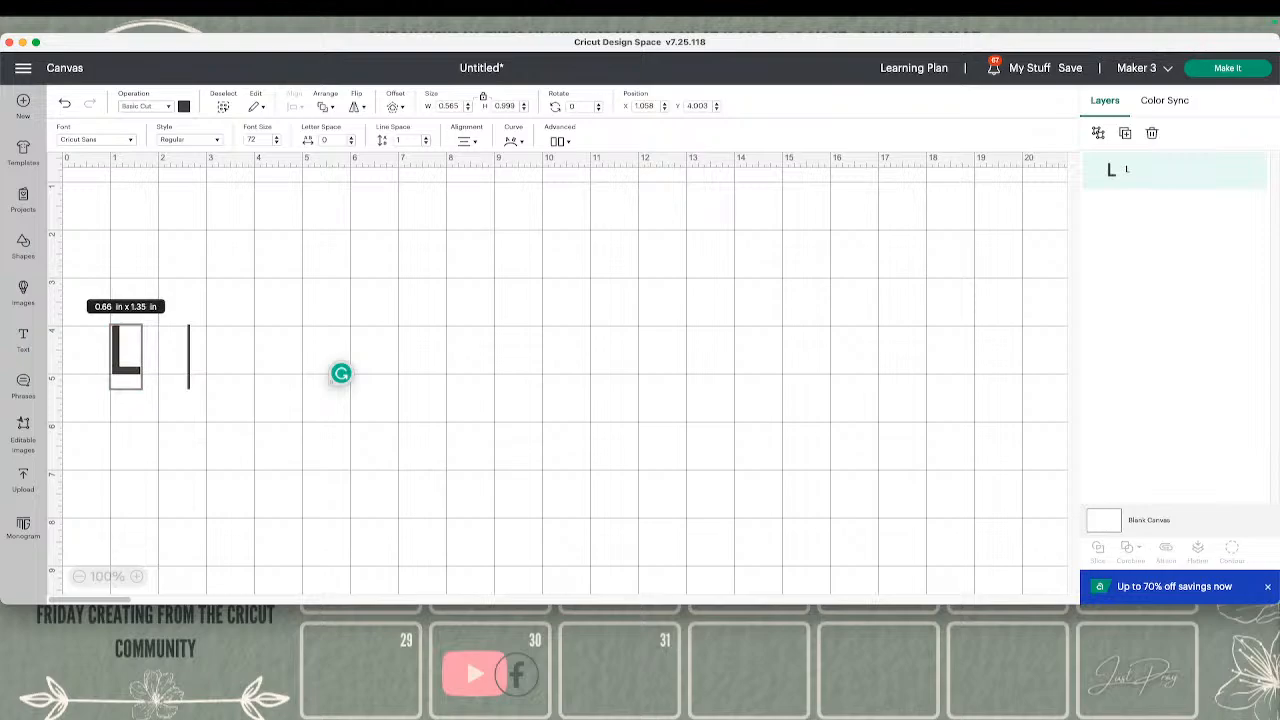
key(BackSpace)
text(V)
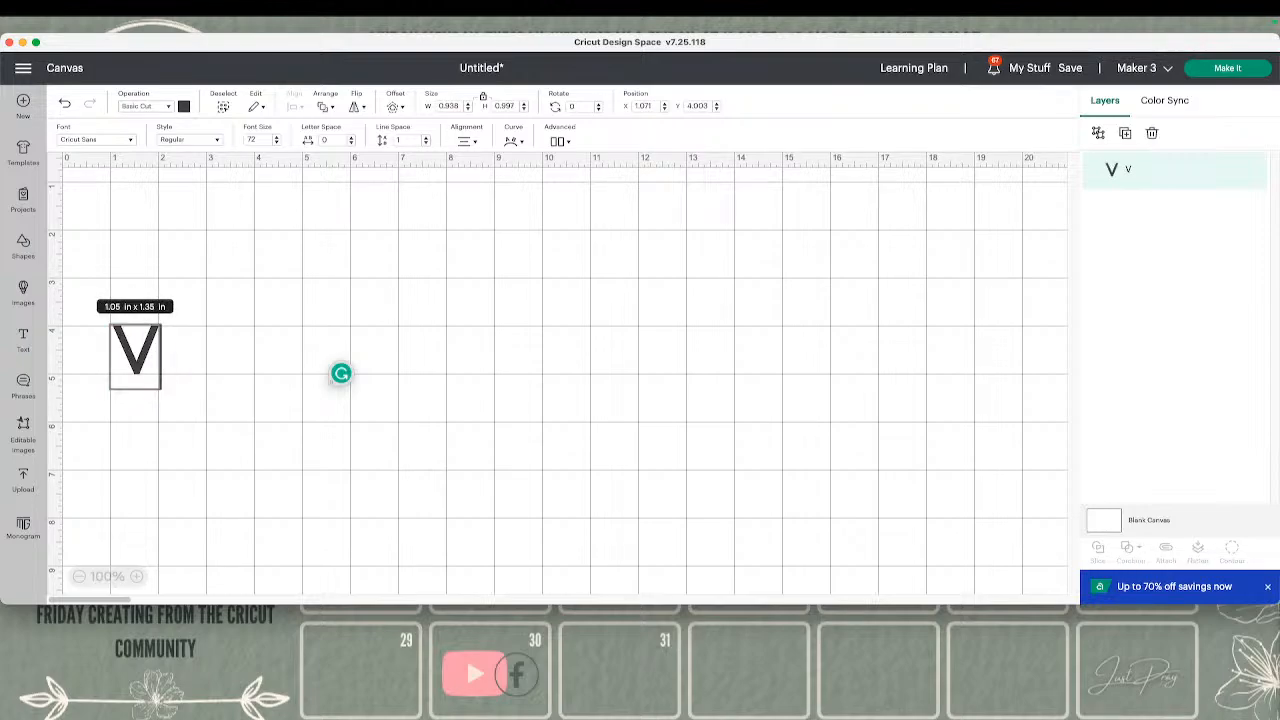
text(AL)
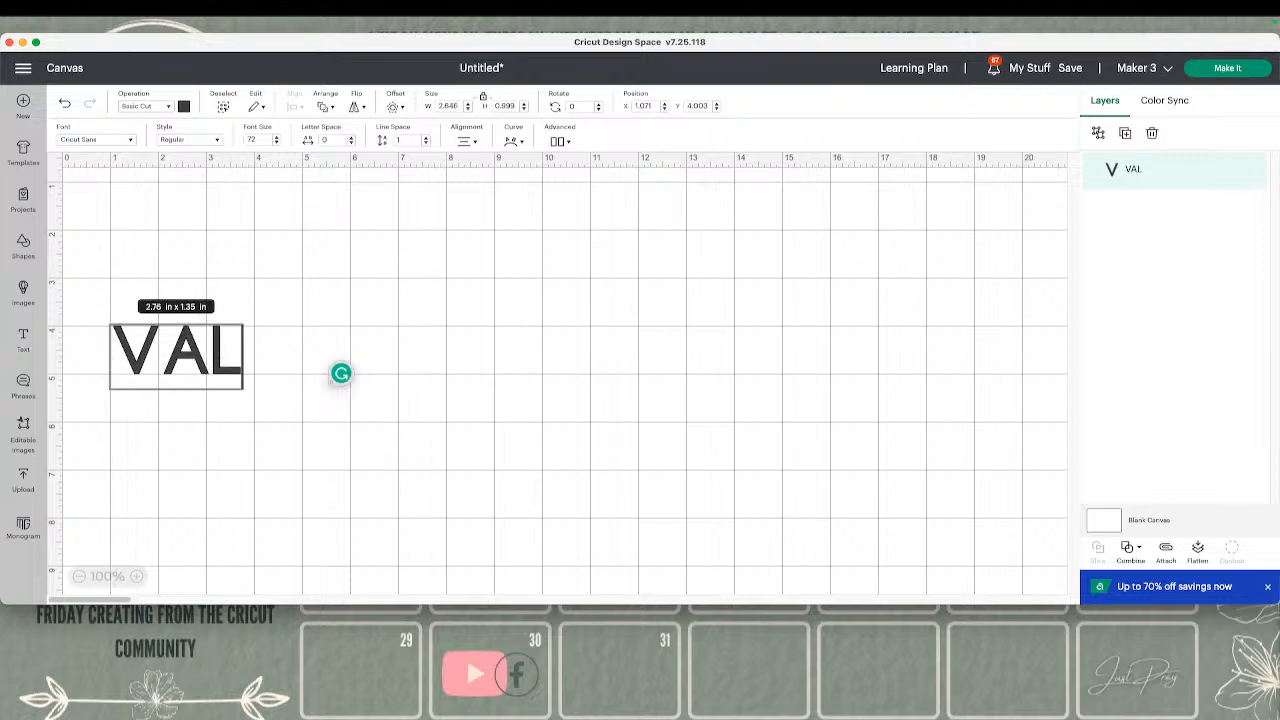
text(ENTINES)
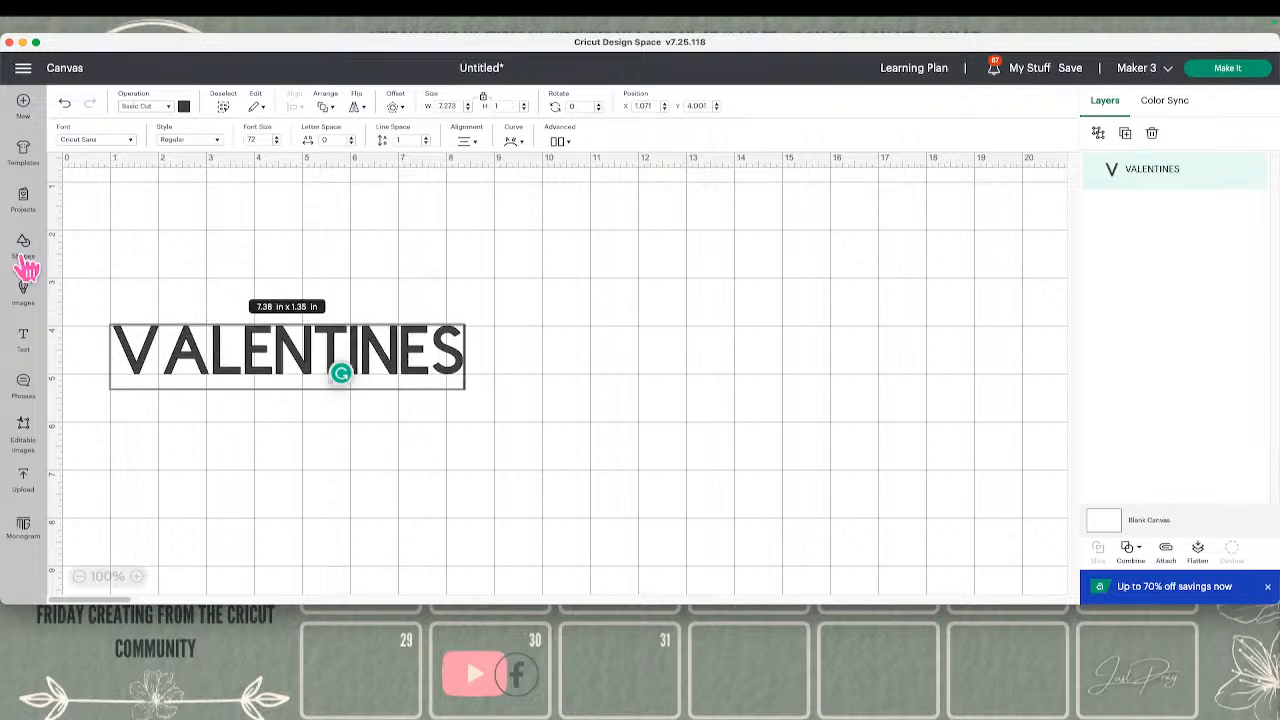
Insert a heart shape, shrink it to about 0.43 × 0.38 in and place it at about X 10.37, Y 2.64
click(23, 245)
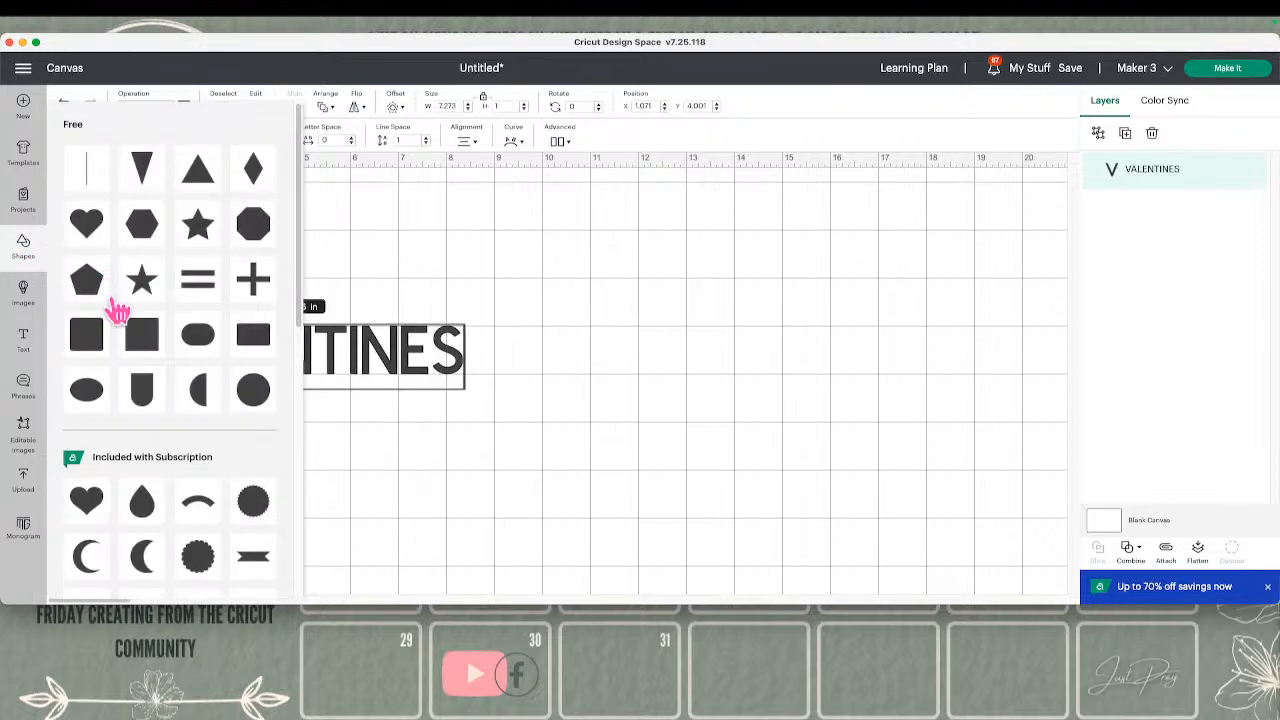
click(93, 223)
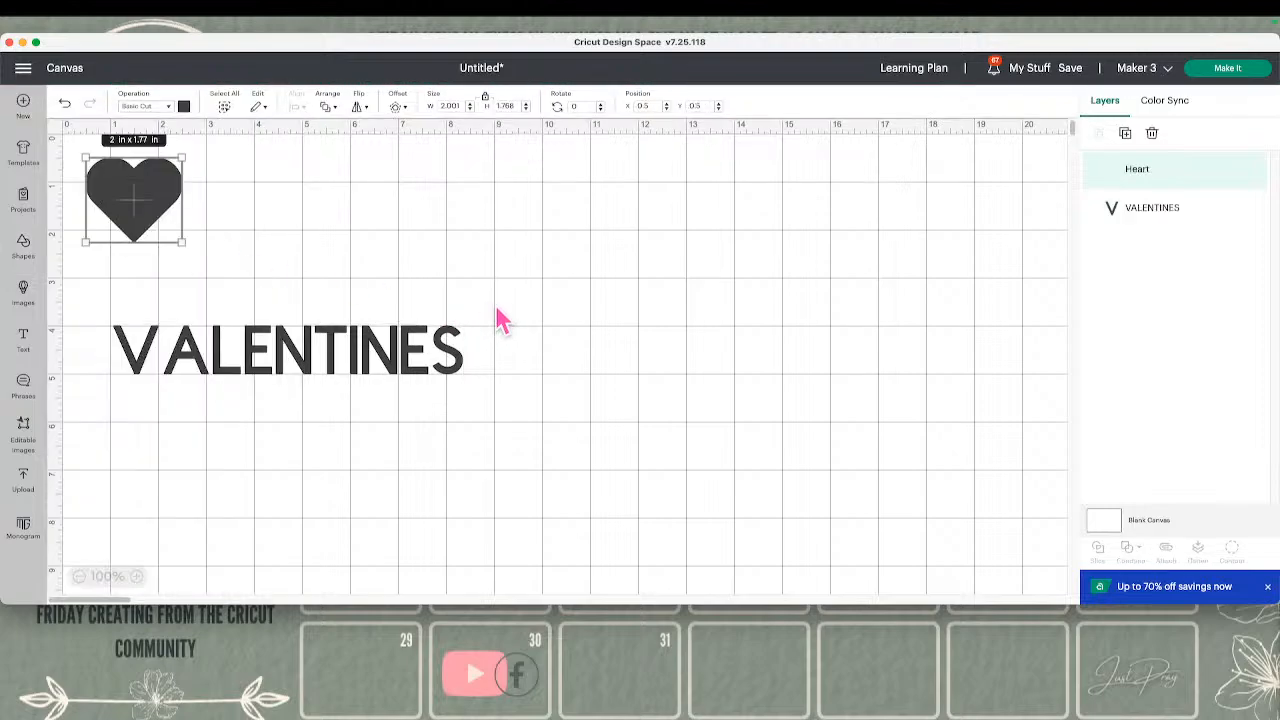
drag(157, 206, 461, 274)
mouse_move(583, 292)
mouse_down()
mouse_move(638, 306)
mouse_move(638, 320)
mouse_move(590, 279)
mouse_up()
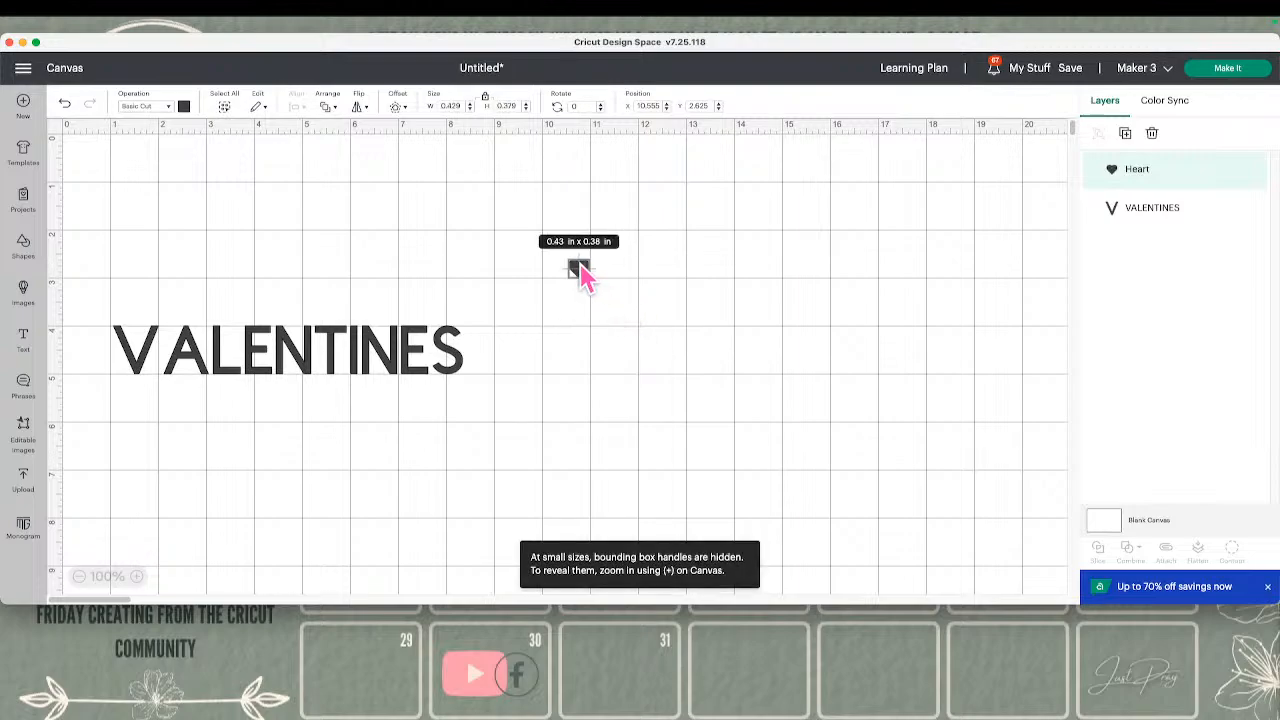
drag(592, 282, 567, 264)
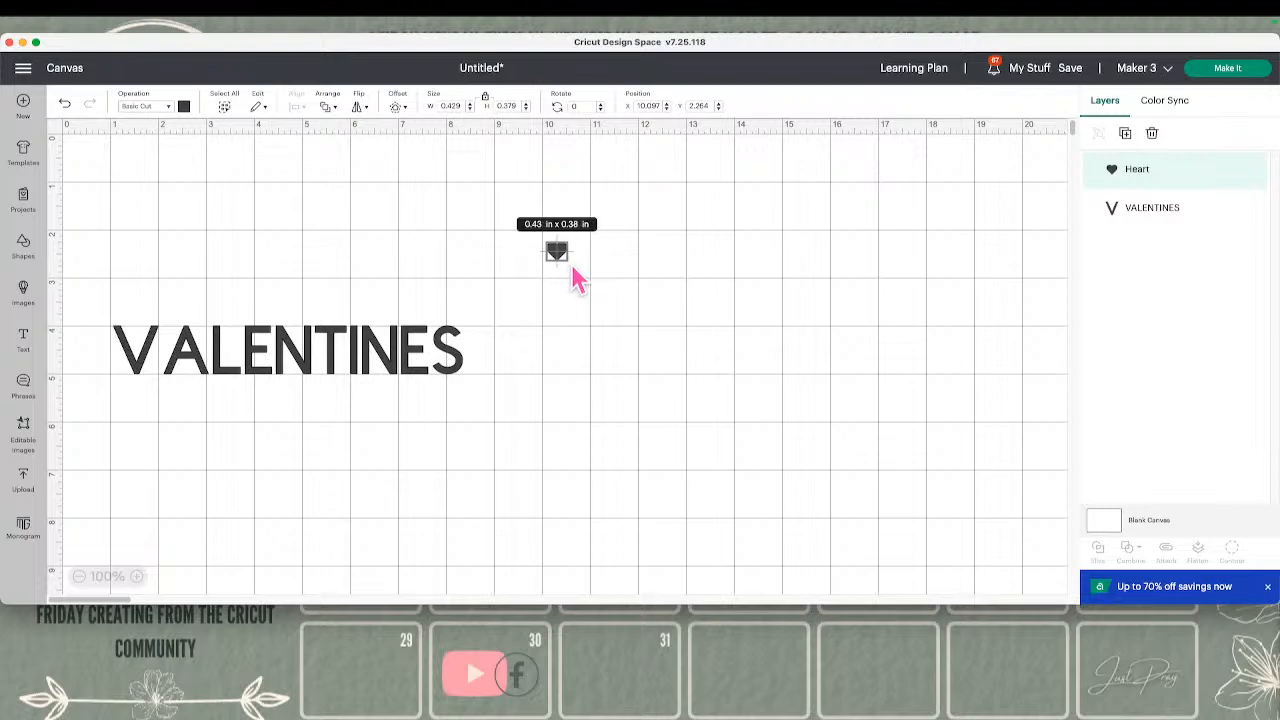
drag(572, 265, 576, 276)
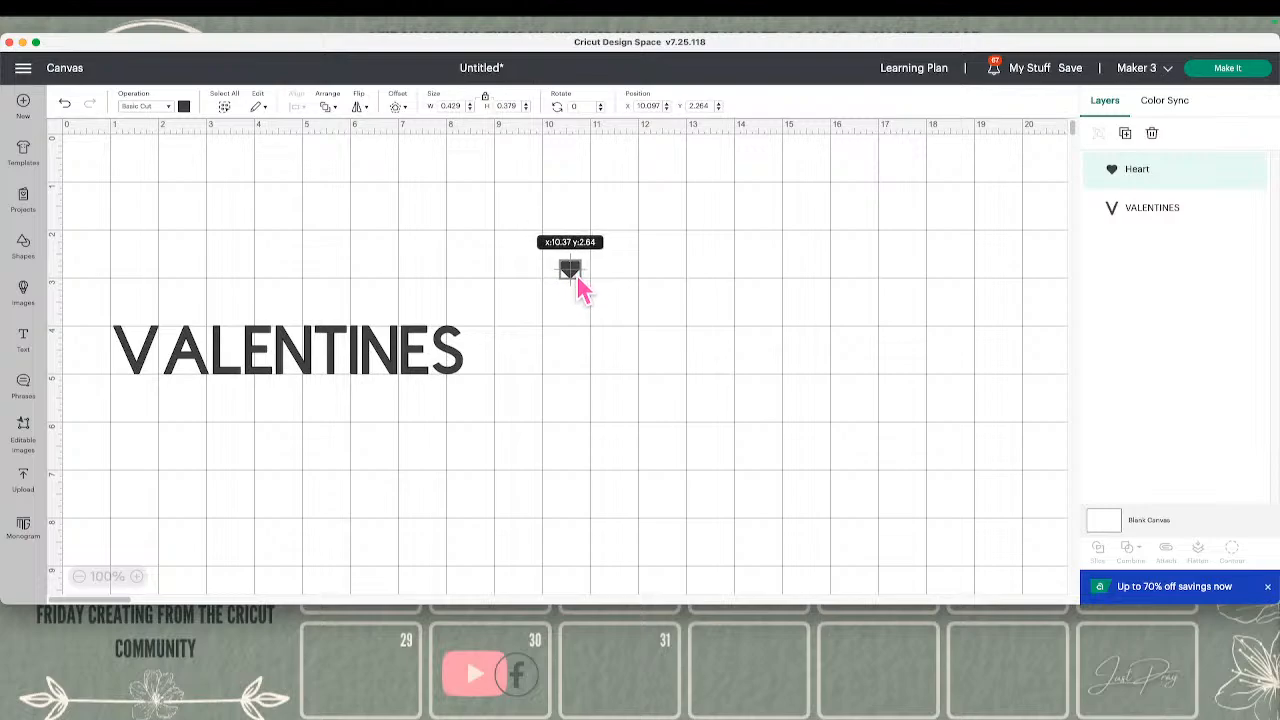
Set the heart's height to 5 in with its proportions locked
drag(518, 105, 494, 105)
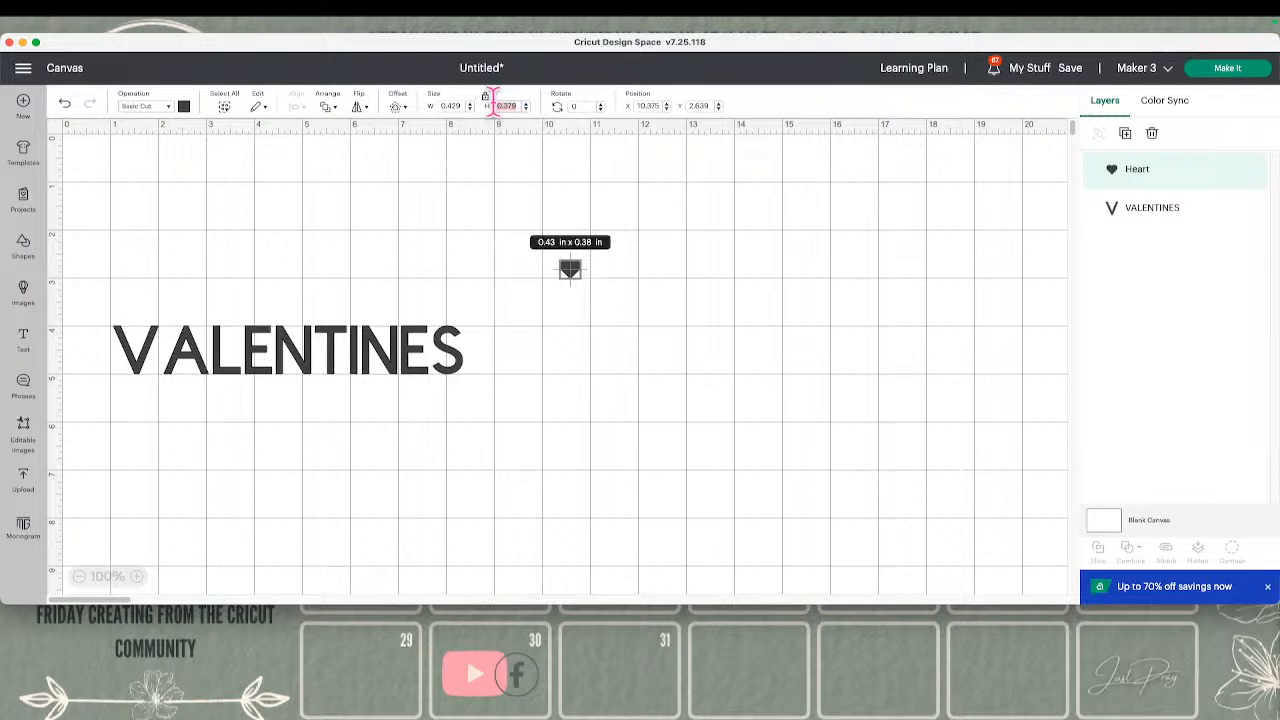
text(5)
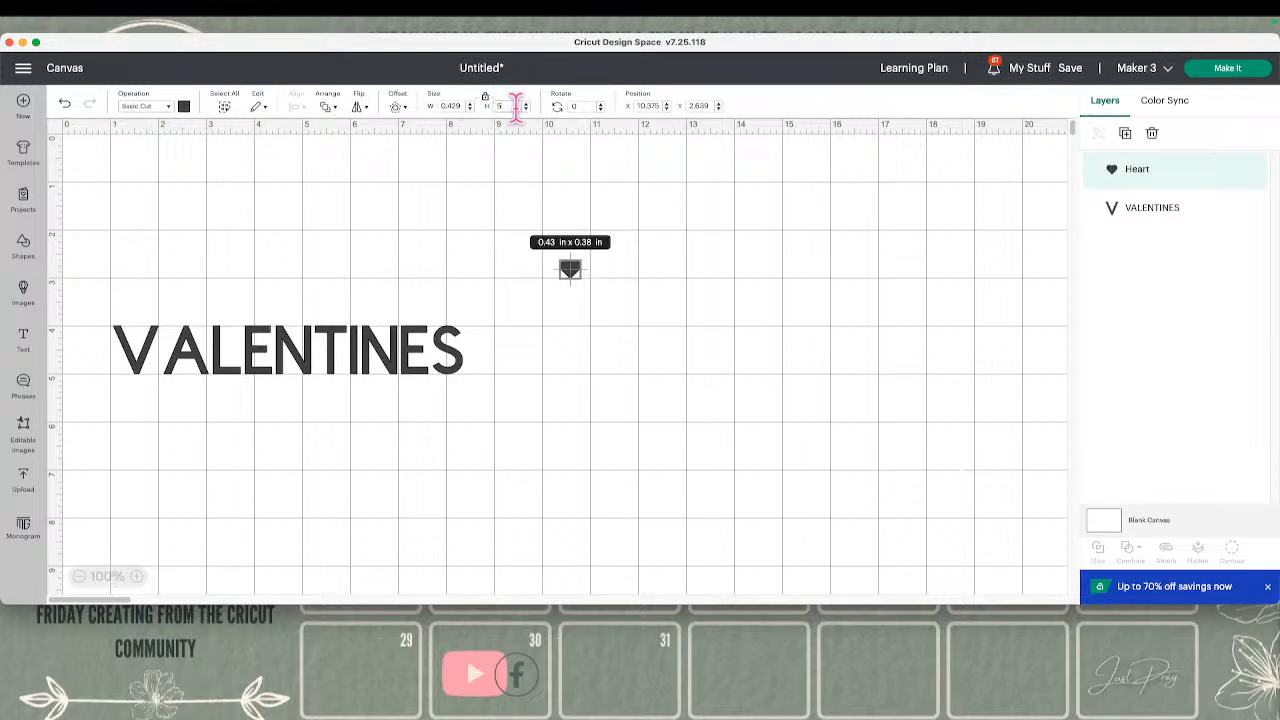
key(Return)
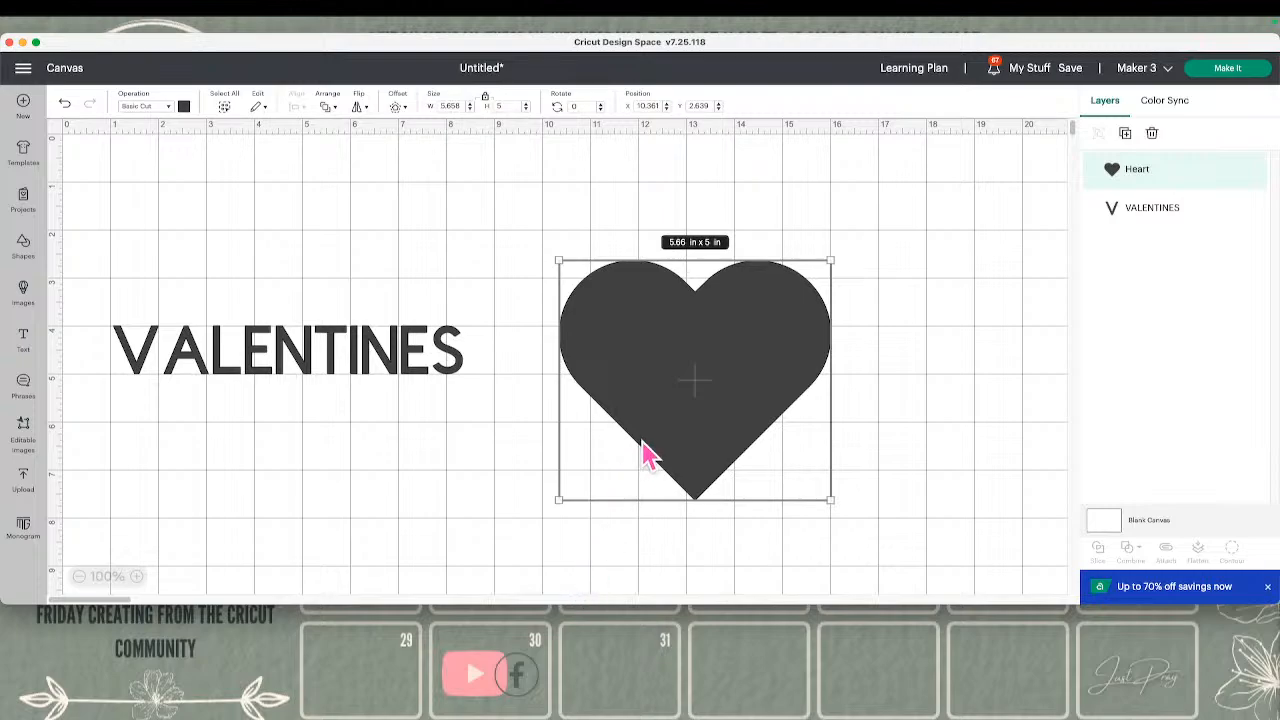
Shrink the heart to about 0.42 × 0.38 in, then deselect and reselect it to check its bounding box handles
drag(826, 498, 590, 290)
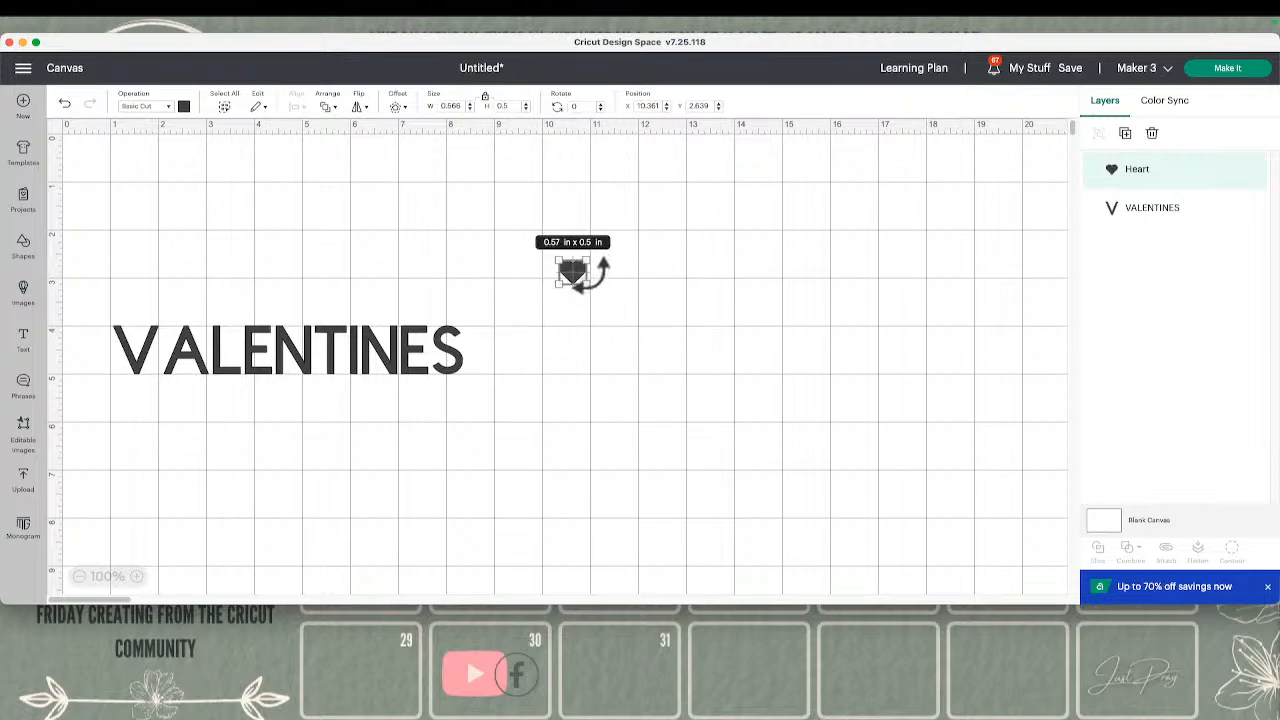
drag(592, 288, 583, 282)
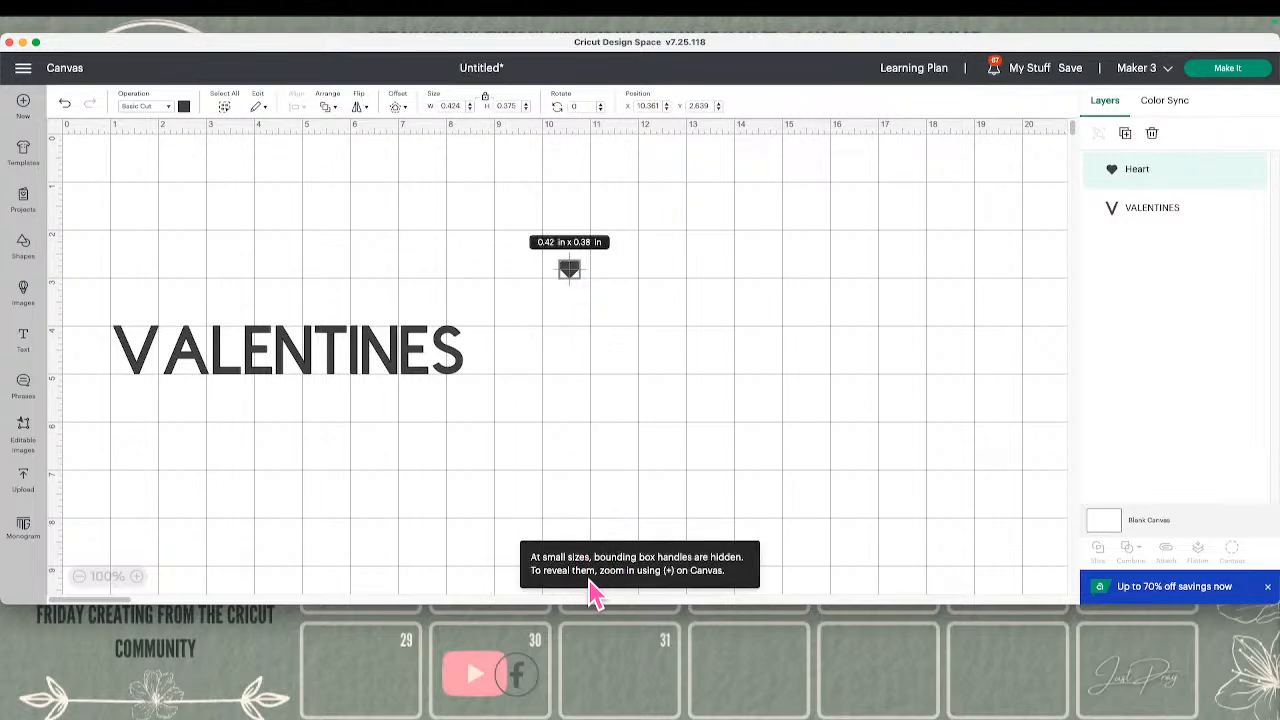
click(689, 560)
click(643, 421)
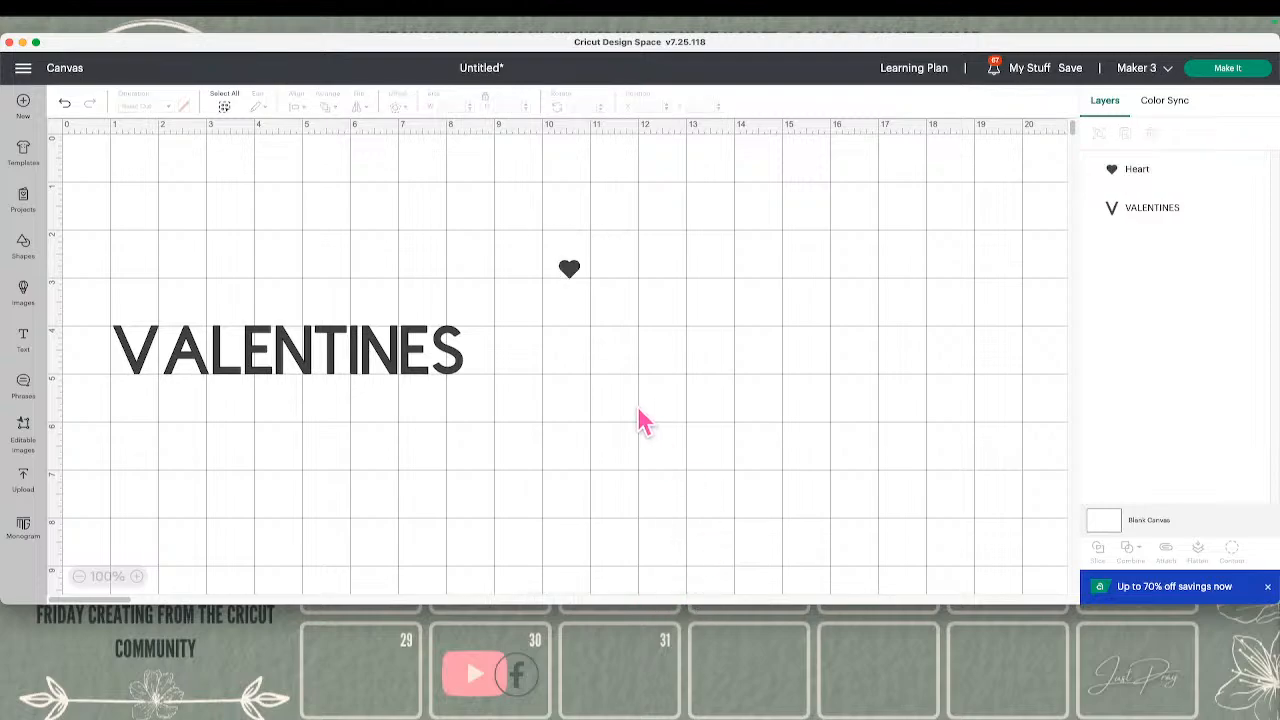
click(570, 276)
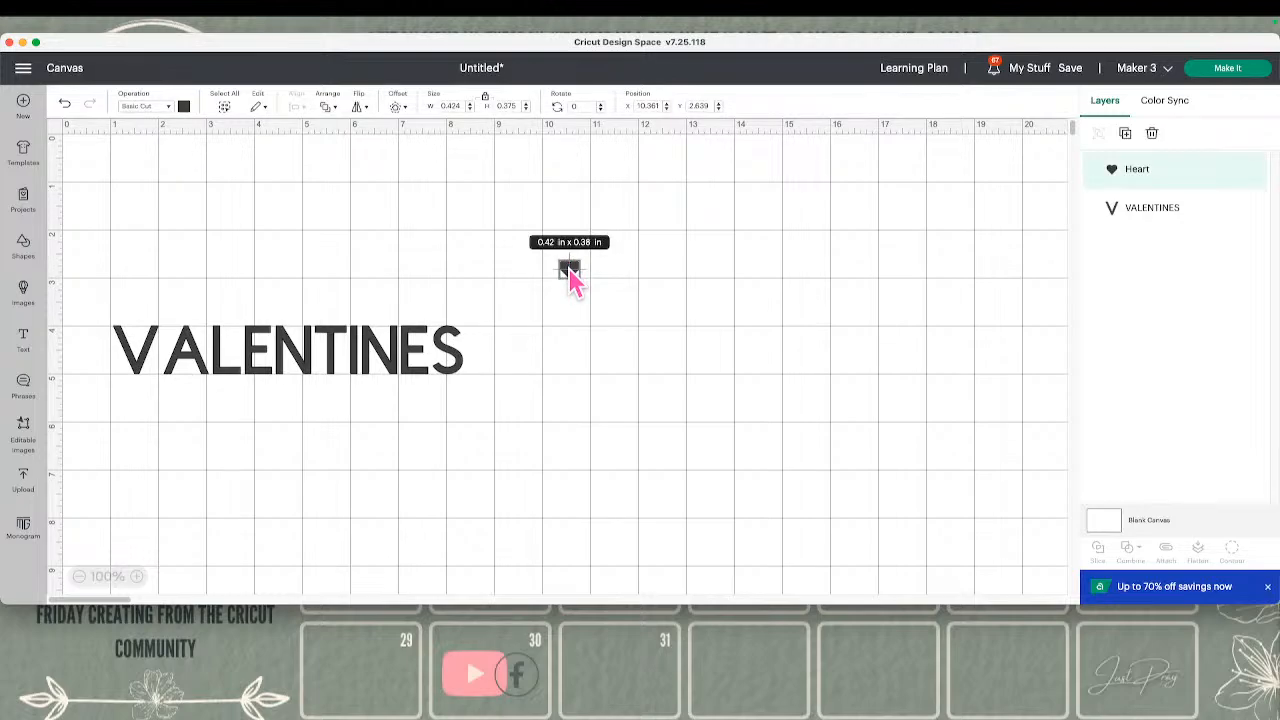
right_click(570, 278)
click(555, 284)
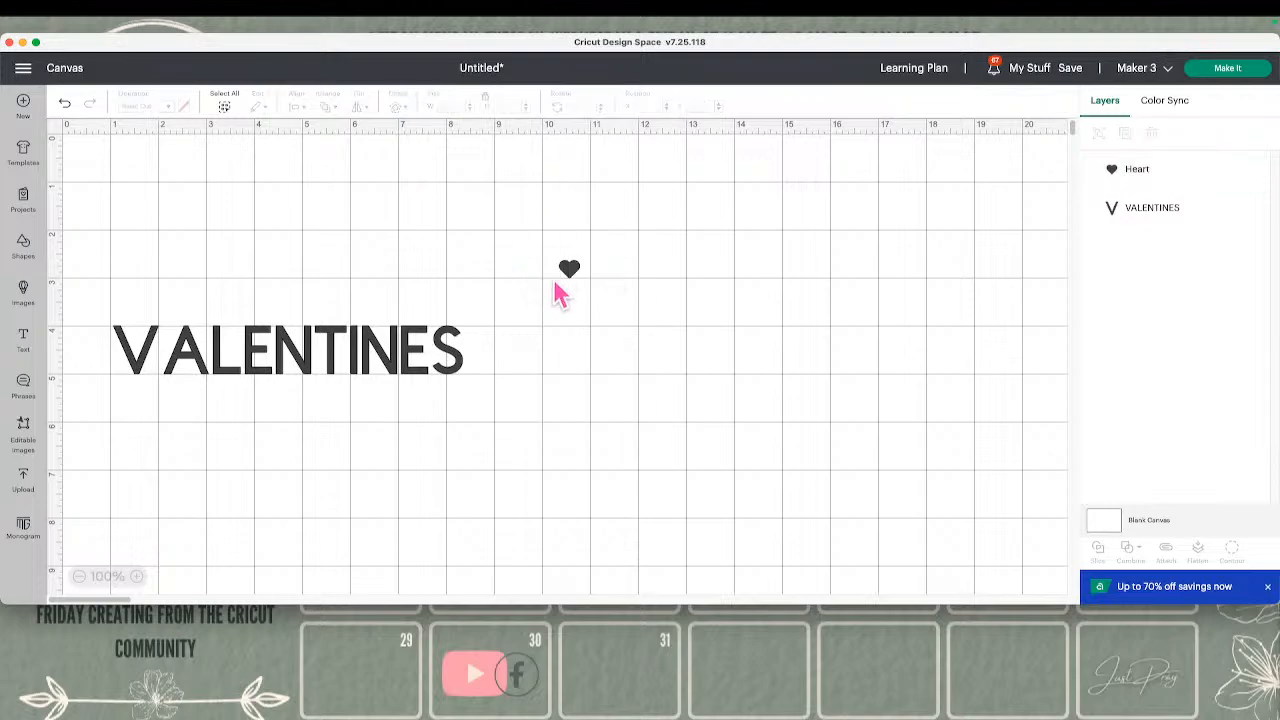
Enlarge the small heart proportionally to about 0.57 × 0.5 in
click(134, 576)
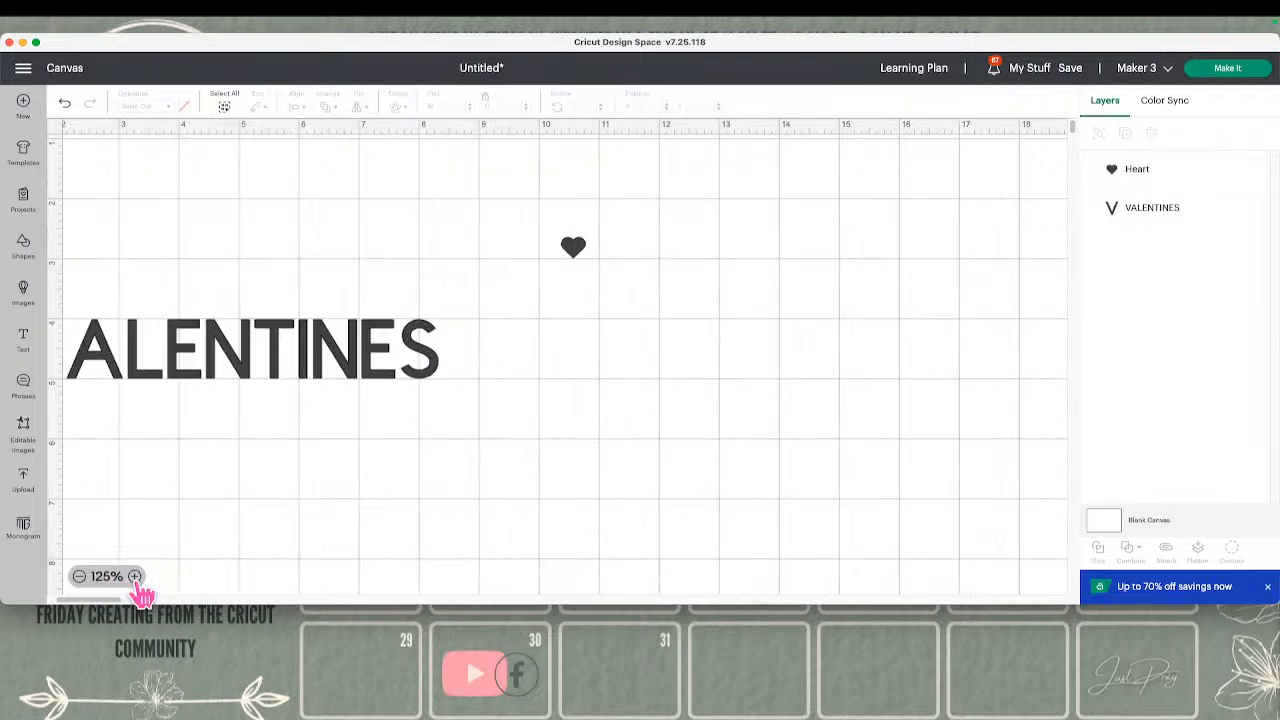
click(135, 577)
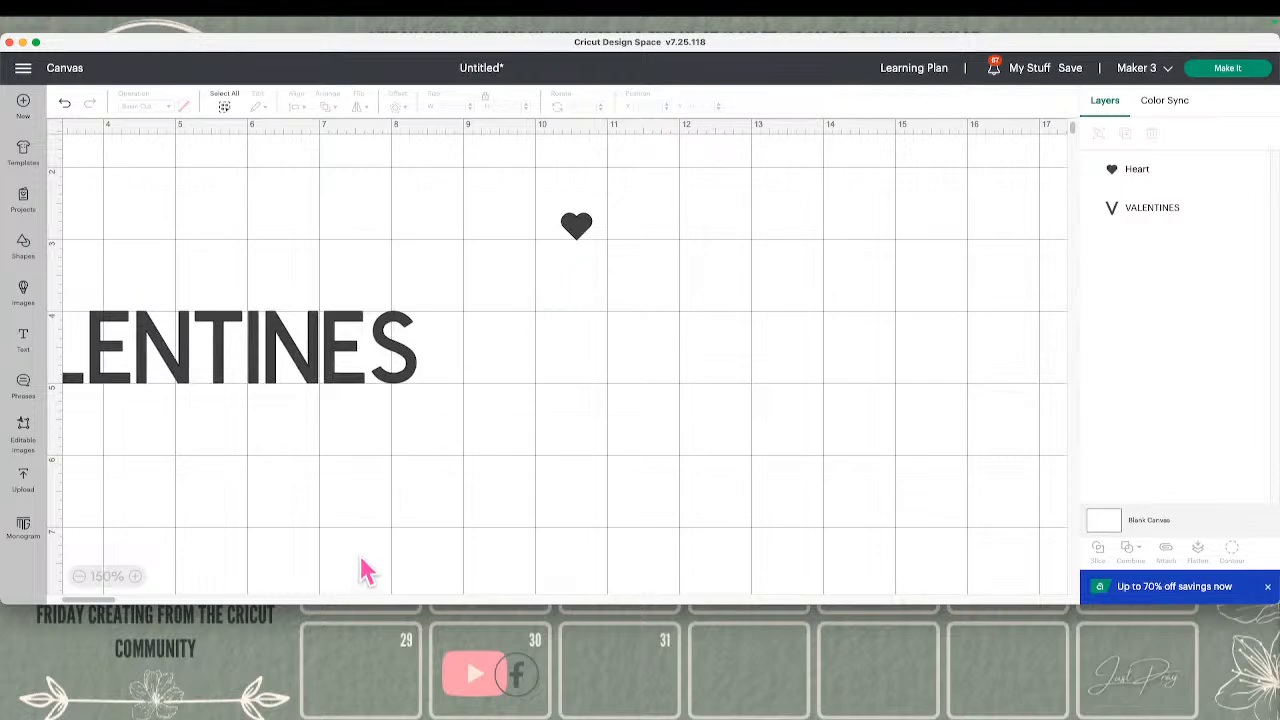
click(578, 236)
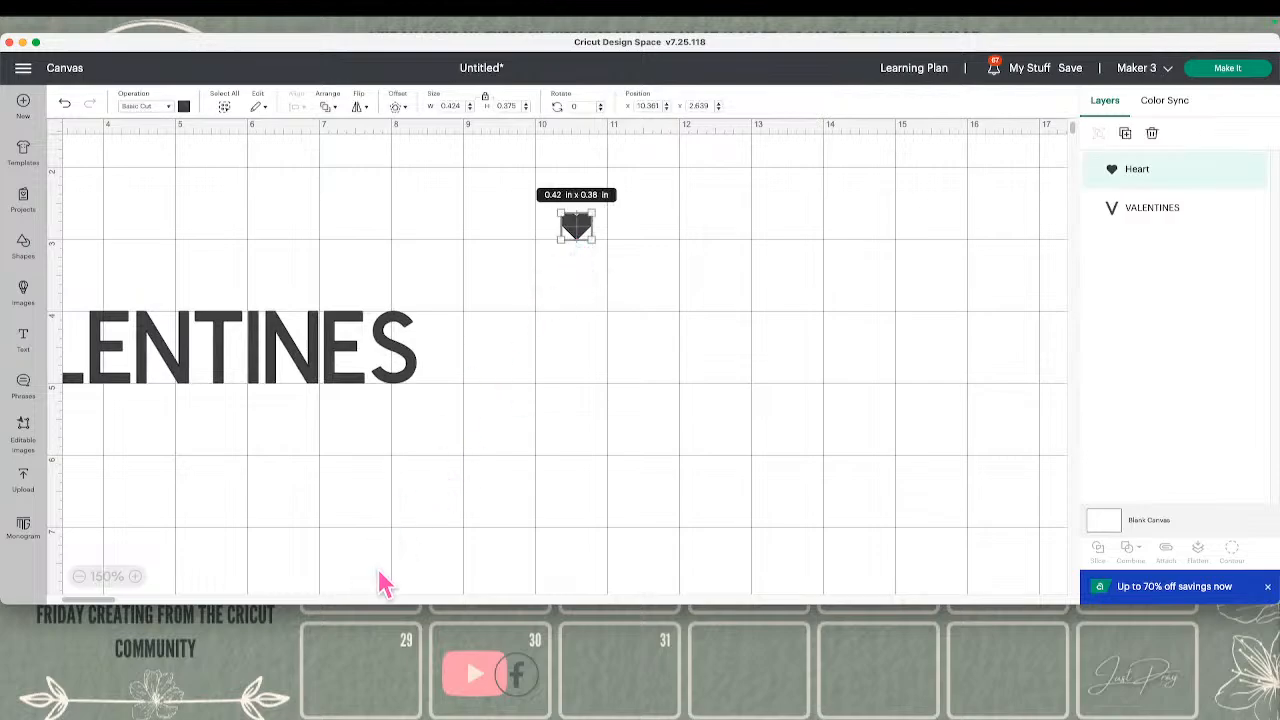
drag(594, 238, 604, 250)
click(79, 577)
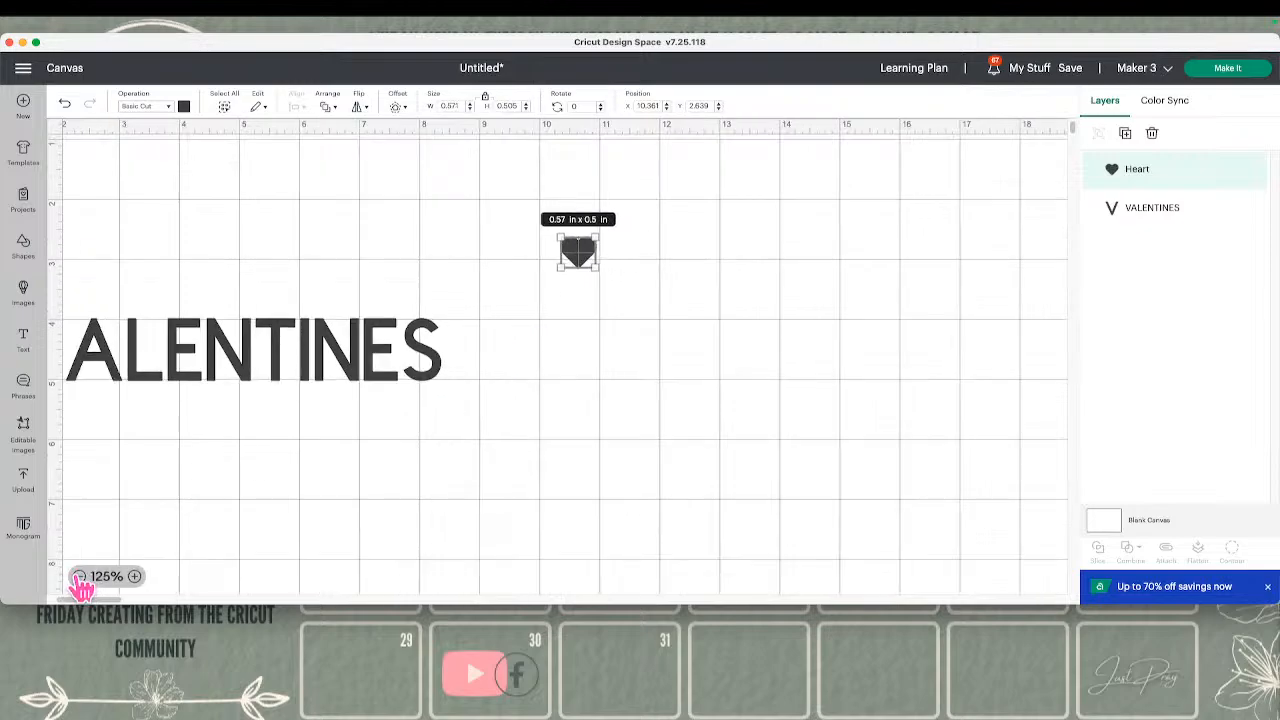
click(79, 577)
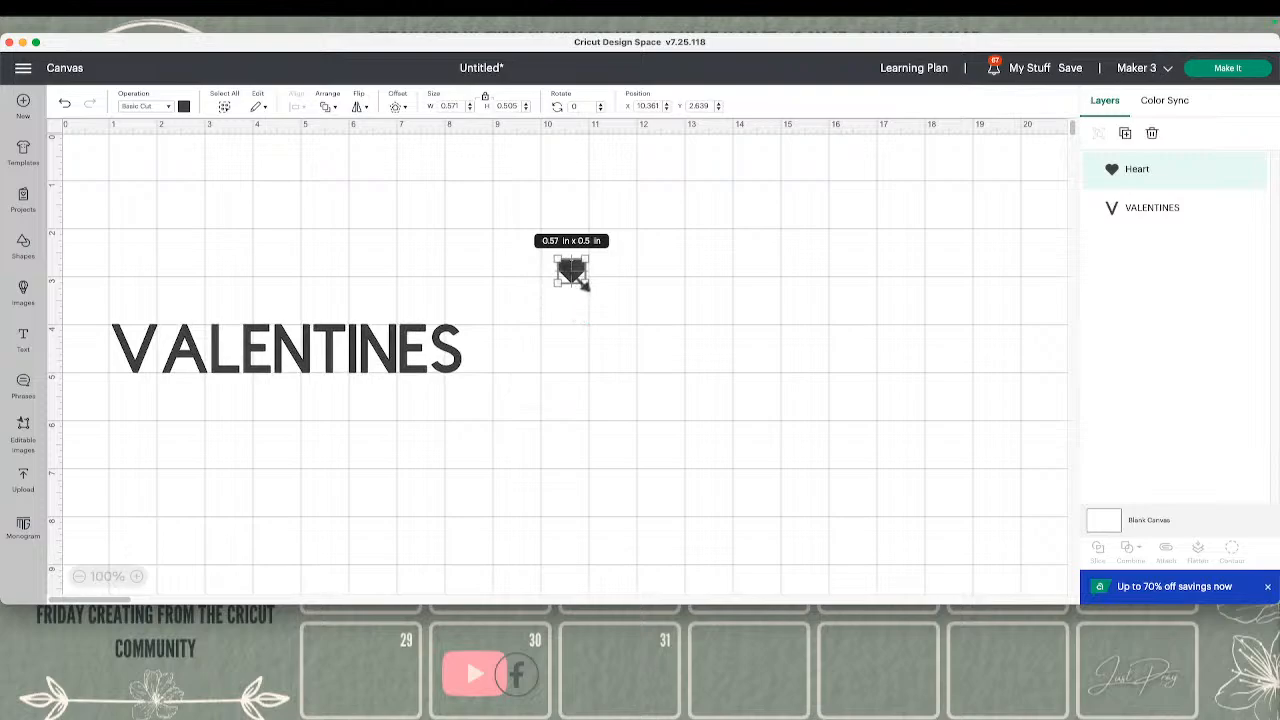
Shrink the heart to about 0.41 × 0.37 in at about X 7.44, Y 2.6, and shrink the VALENTINES text to about 1.94 × 0.27 in
drag(585, 285, 428, 275)
click(465, 350)
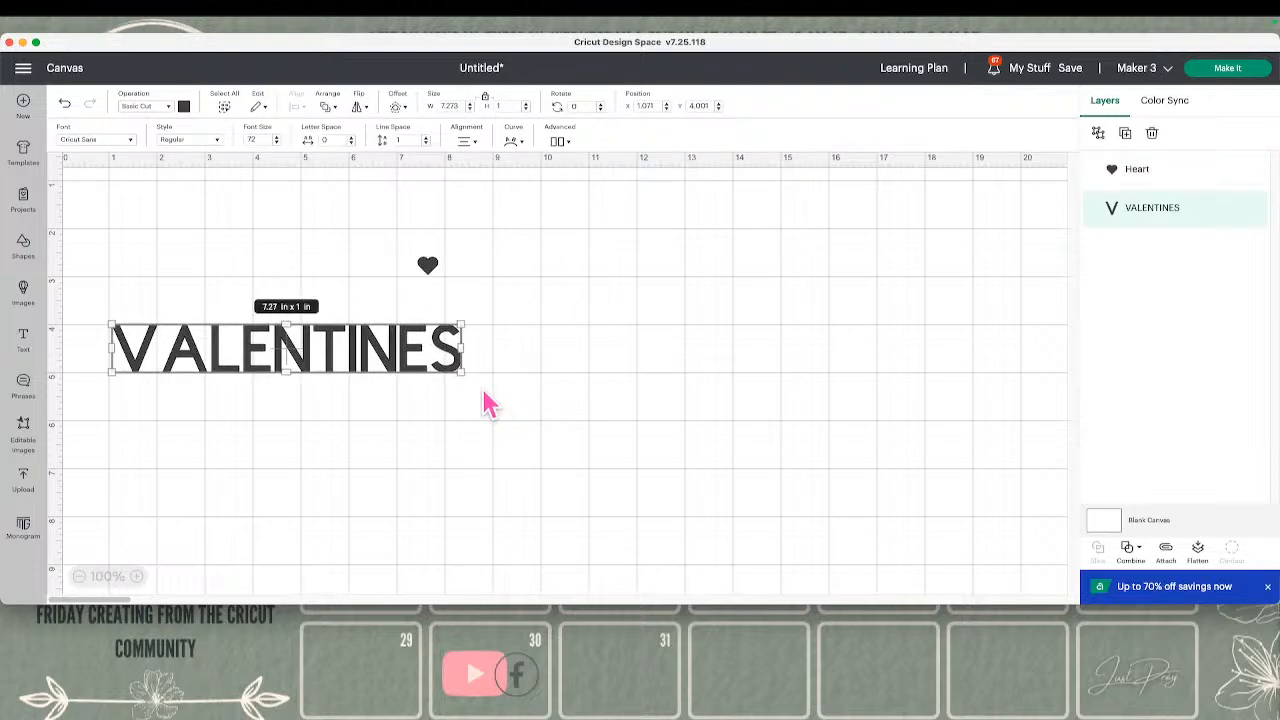
drag(462, 372, 207, 340)
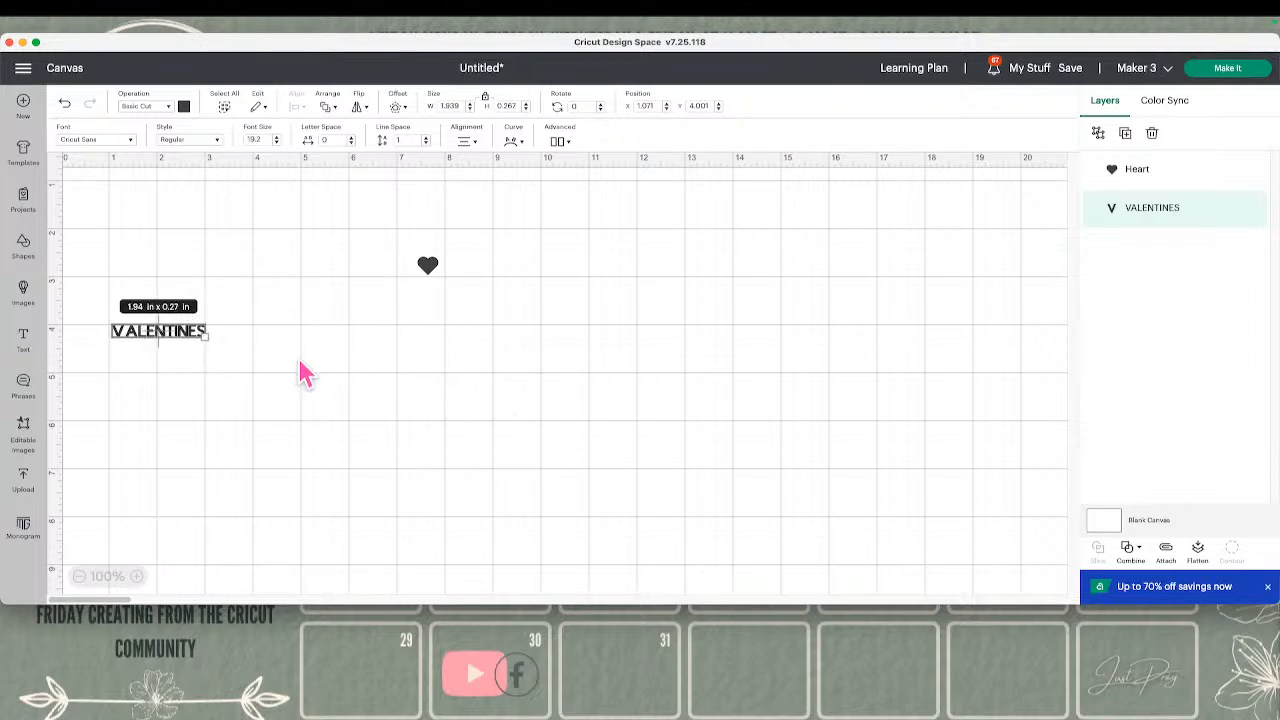
click(258, 363)
click(186, 337)
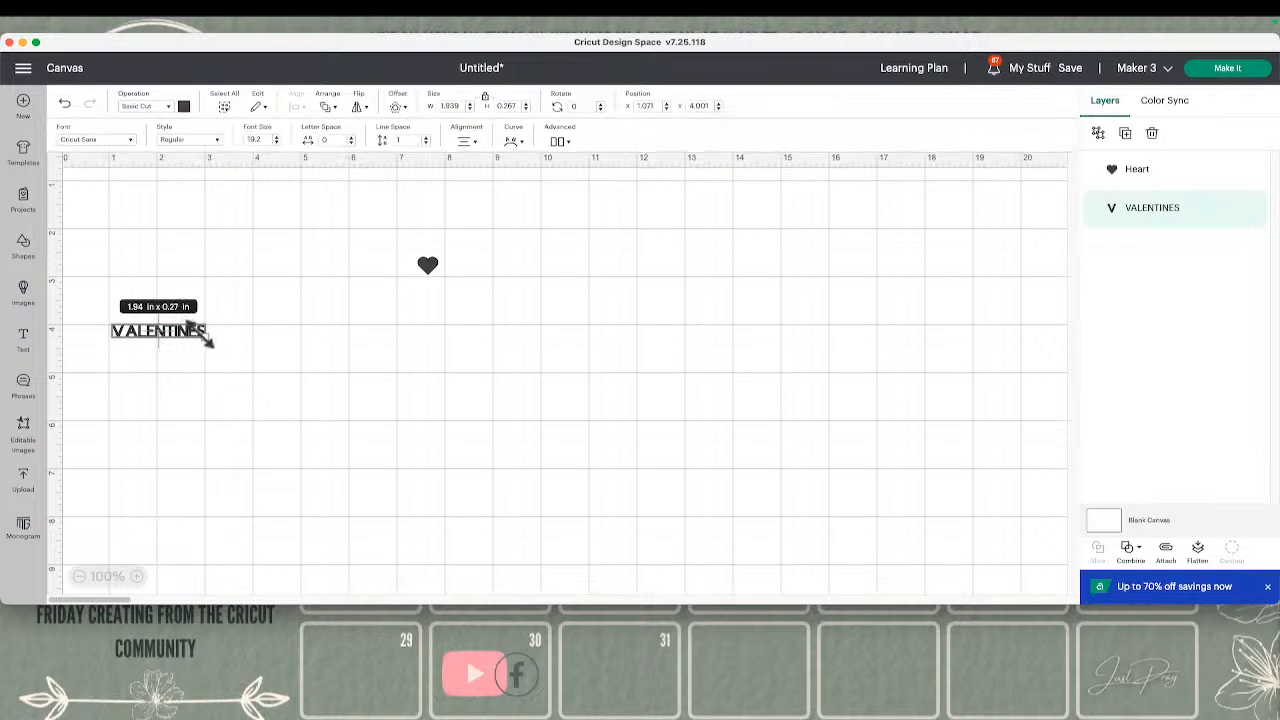
Enlarge the VALENTINES text to about 2.34 × 0.32 in and place it at about X 9.85, Y 2.71
drag(207, 340, 589, 283)
click(722, 371)
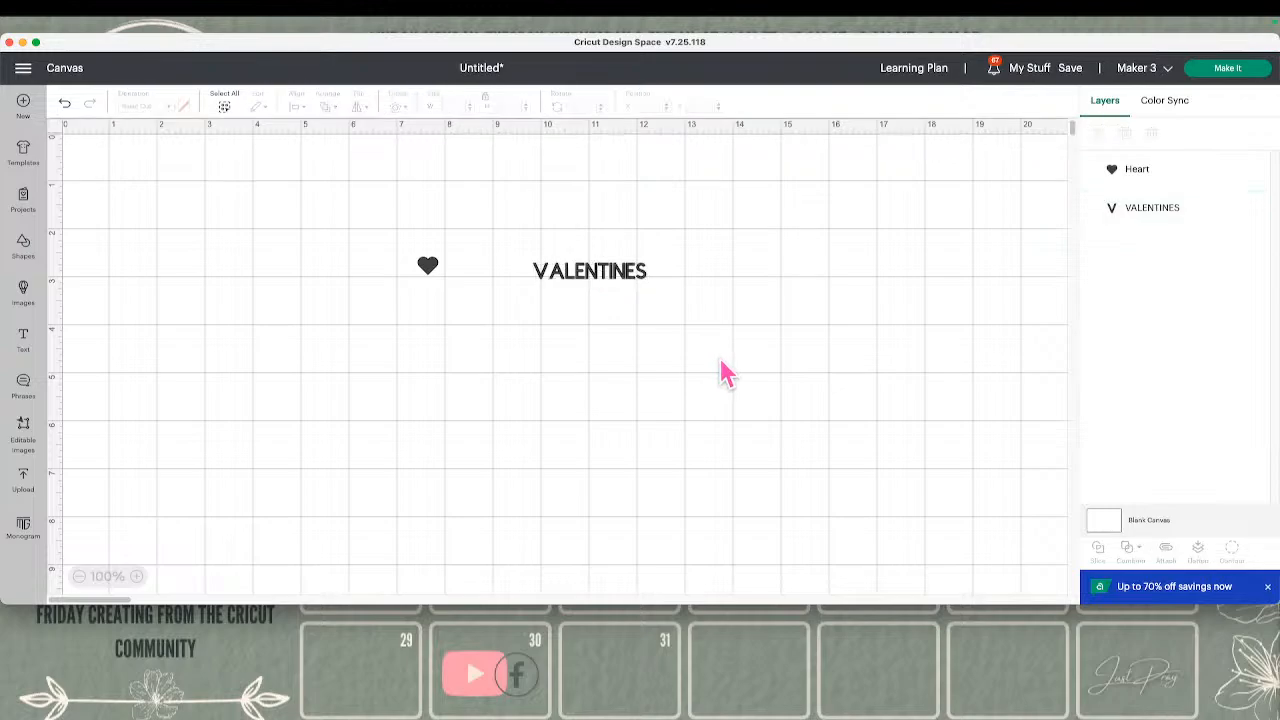
Compare the bounding box handles of the VALENTINES text and the heart at 150% and 100% zoom
click(625, 268)
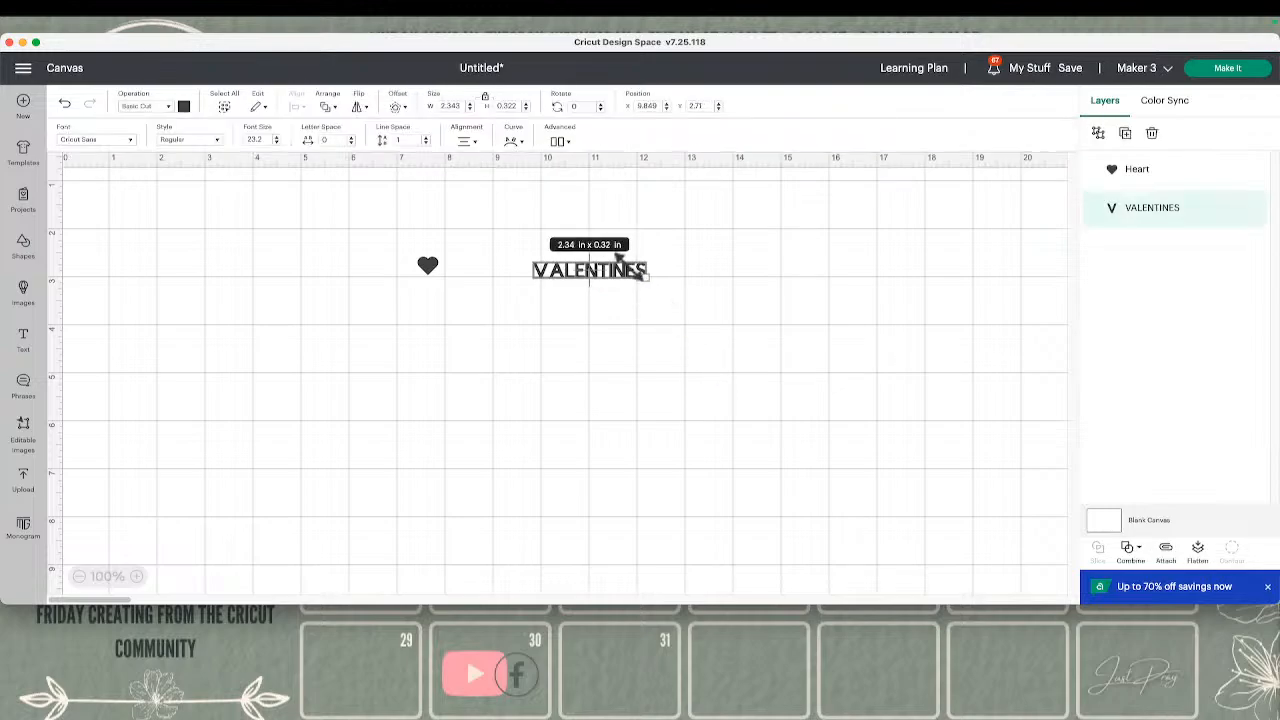
click(137, 576)
click(137, 576)
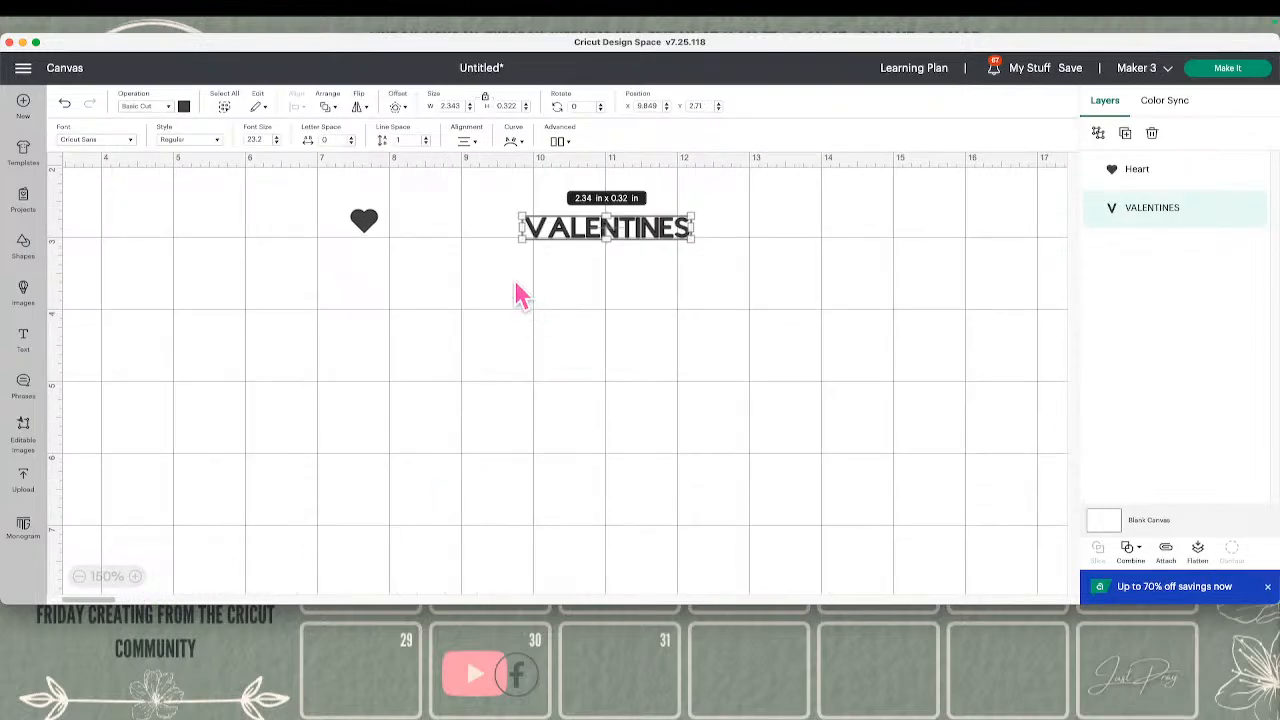
click(367, 232)
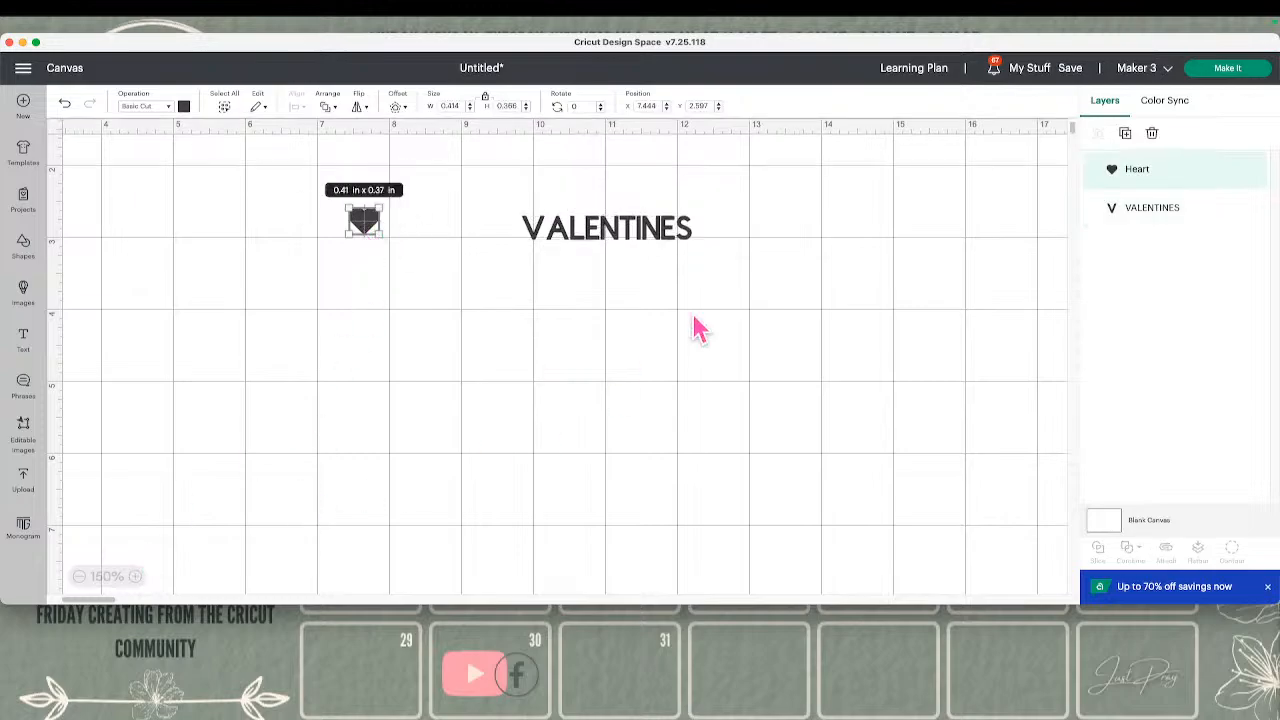
click(664, 240)
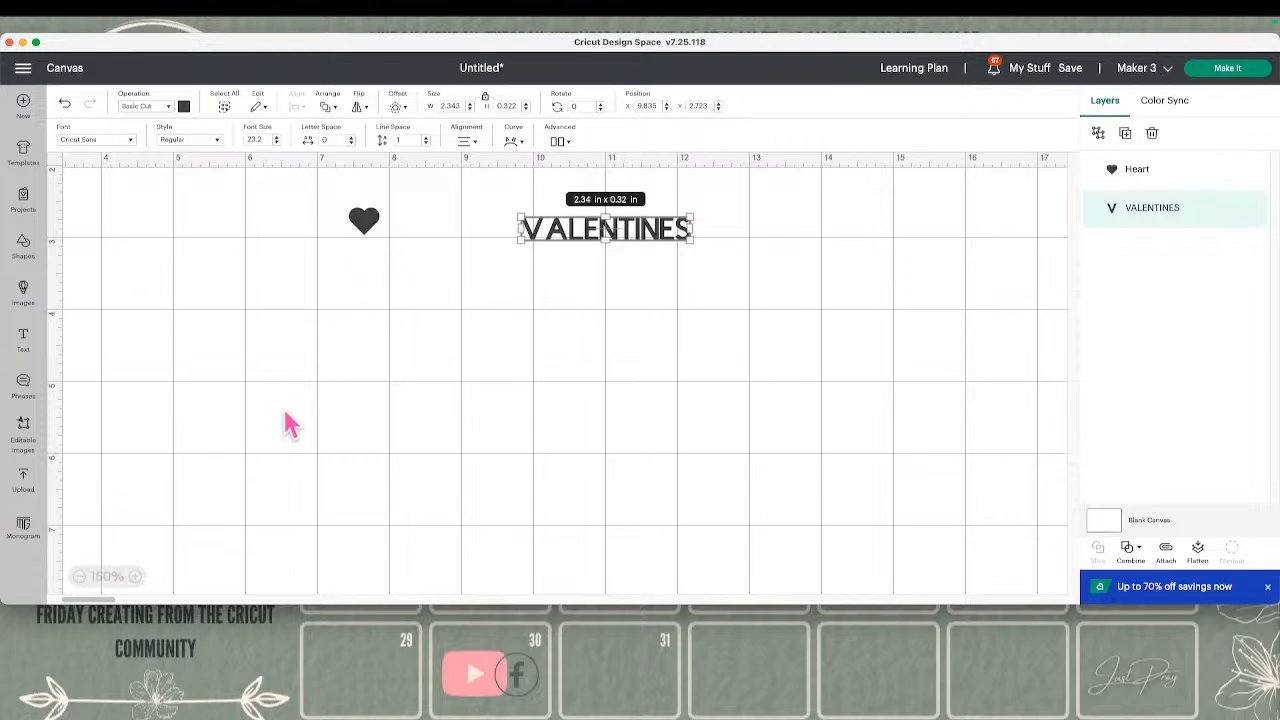
click(80, 576)
click(80, 576)
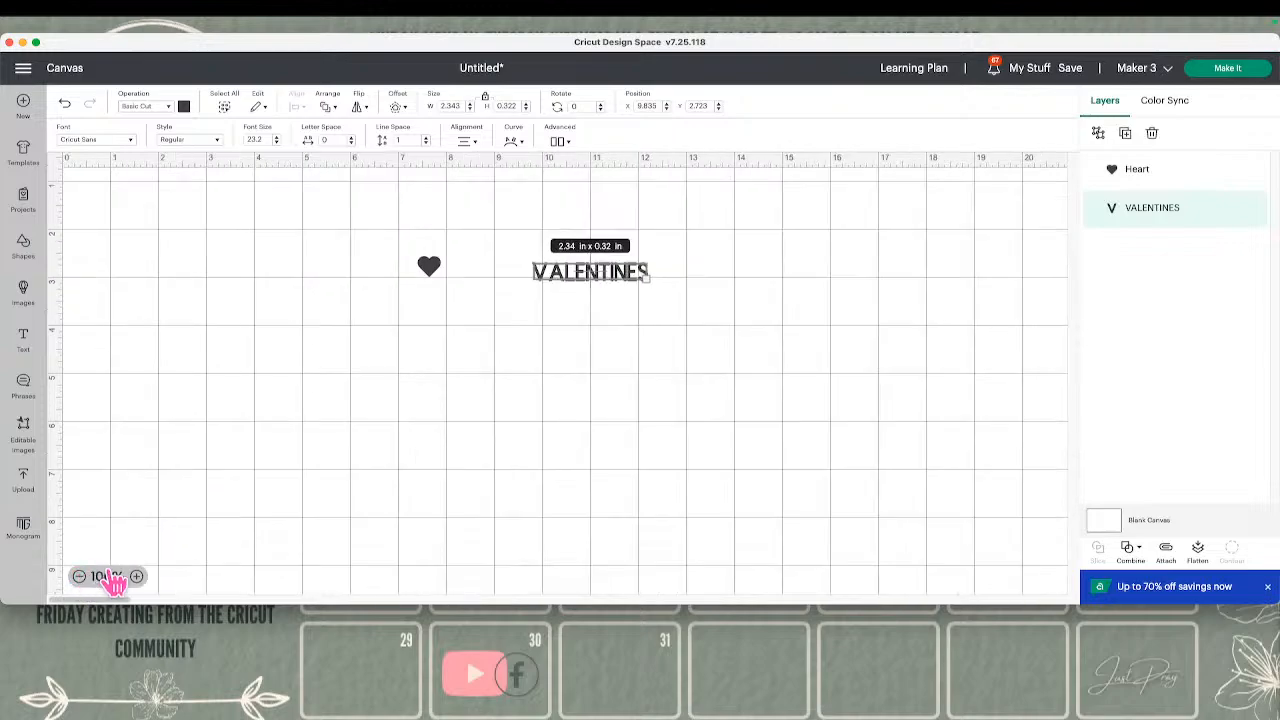
click(428, 270)
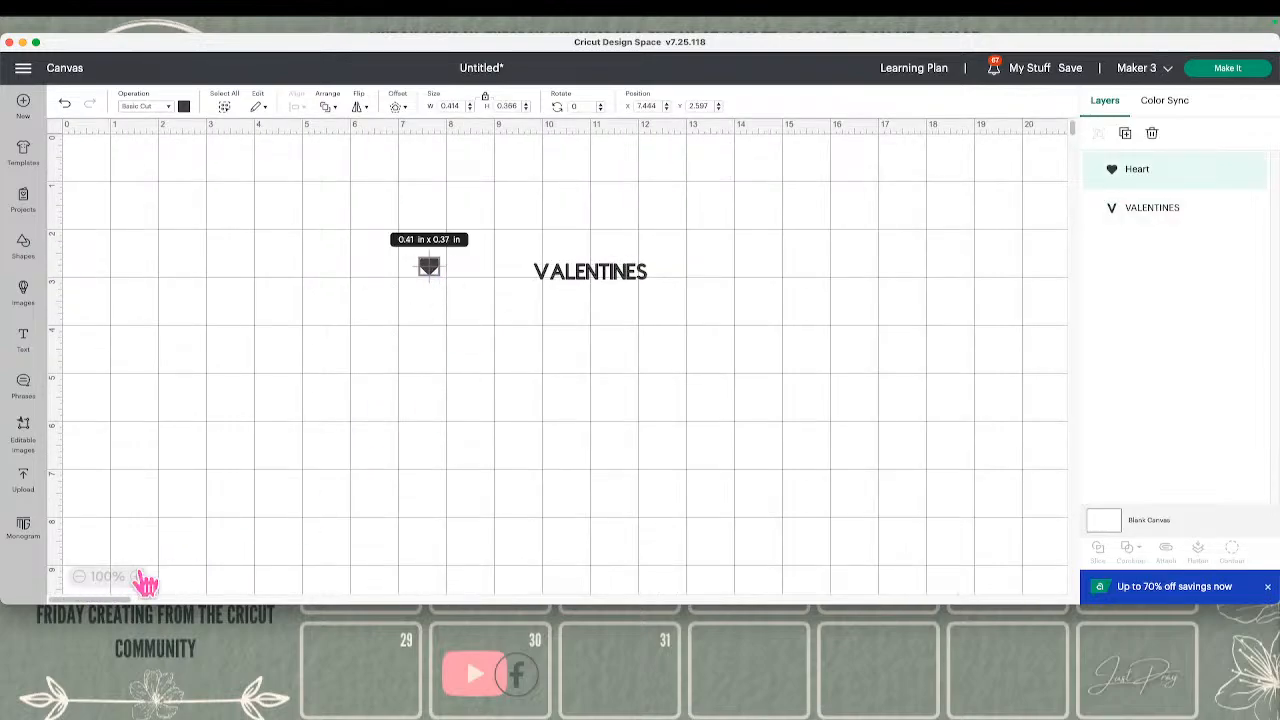
Move the heart between the 12 and 13 in marks and the VALENTINES text to about X 7.07, Y 1.61
drag(443, 272, 682, 226)
drag(638, 274, 528, 216)
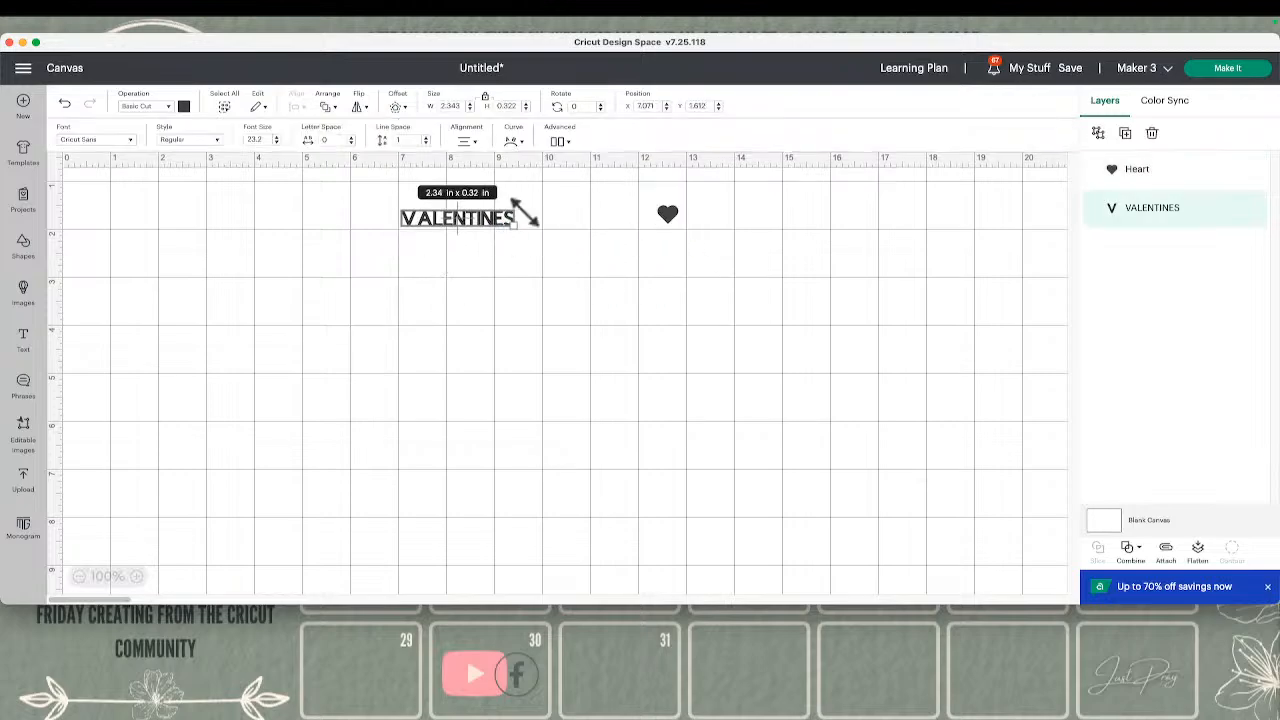
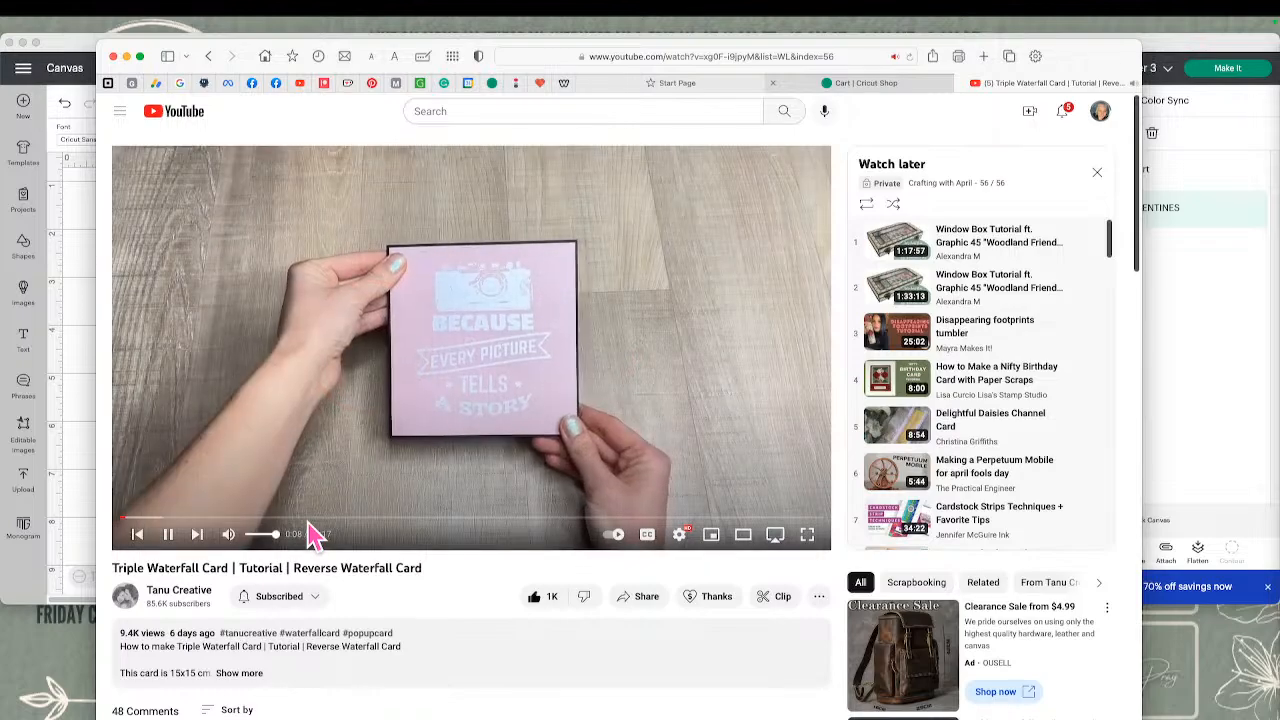
Review the Triple Waterfall Card tutorial video page and move the browser window away to uncover the design canvas
scroll(530, 412, down, 1)
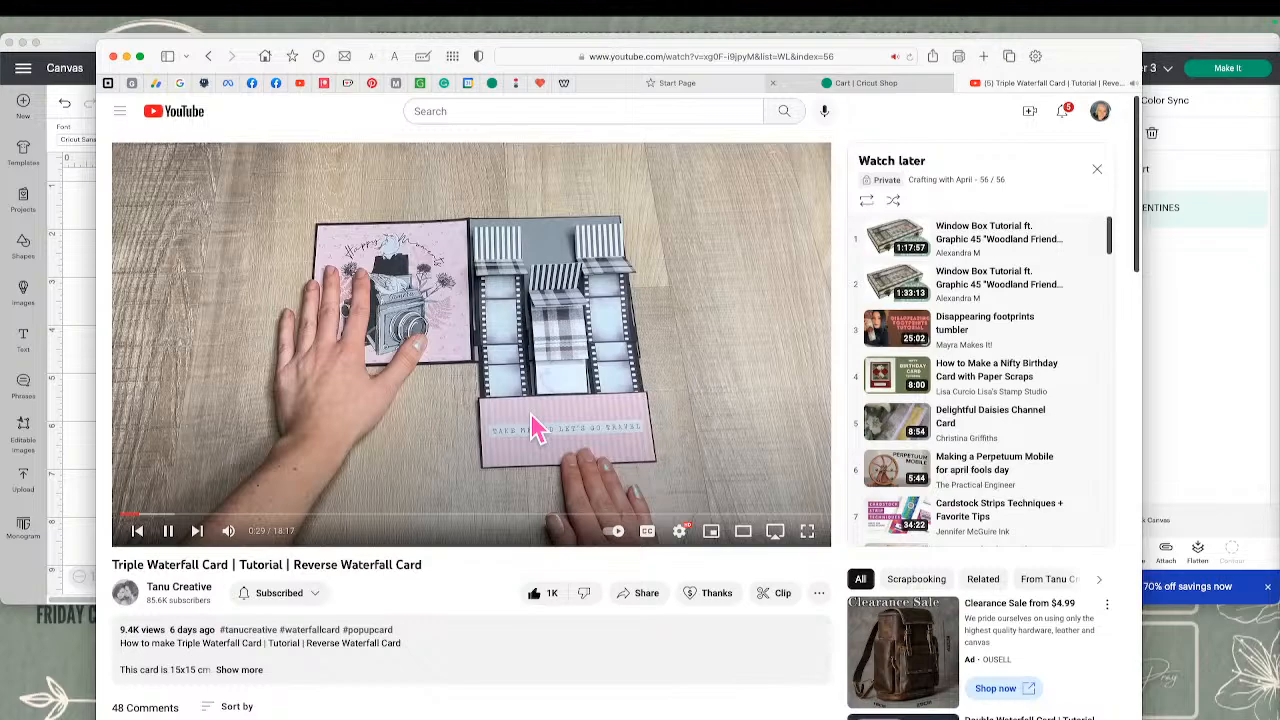
scroll(530, 412, down, 1)
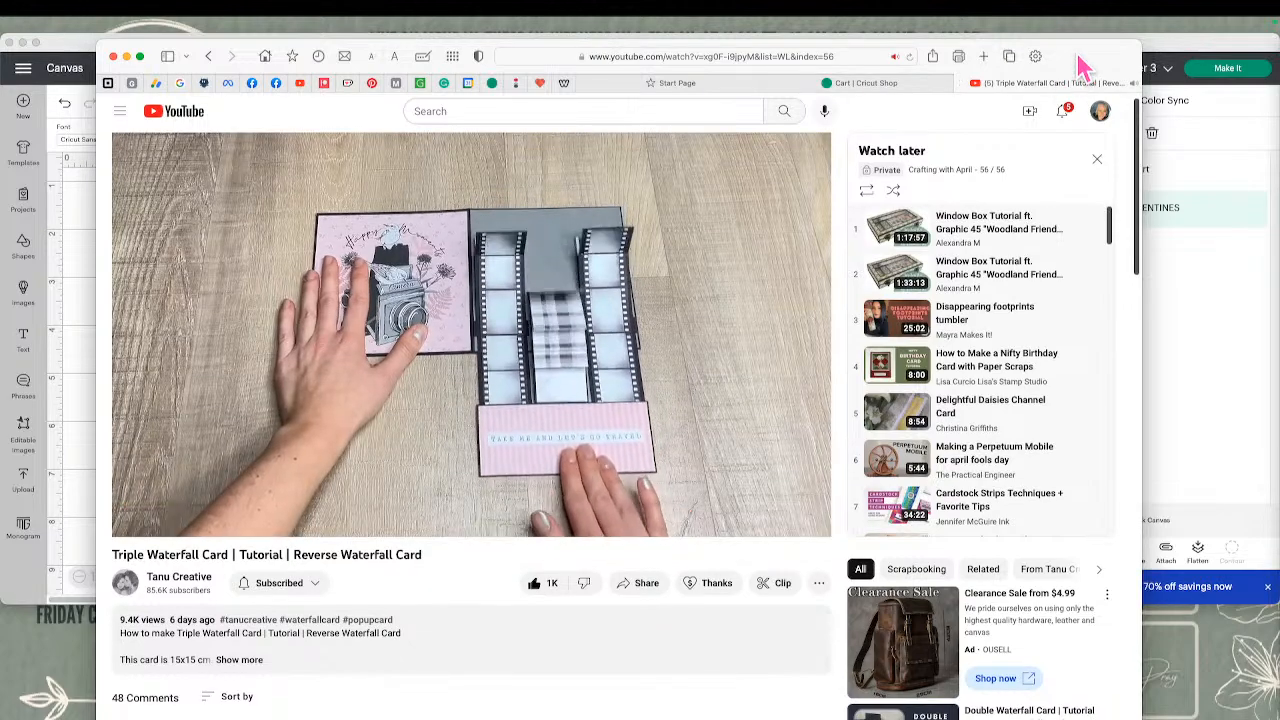
drag(1085, 68, 1279, 68)
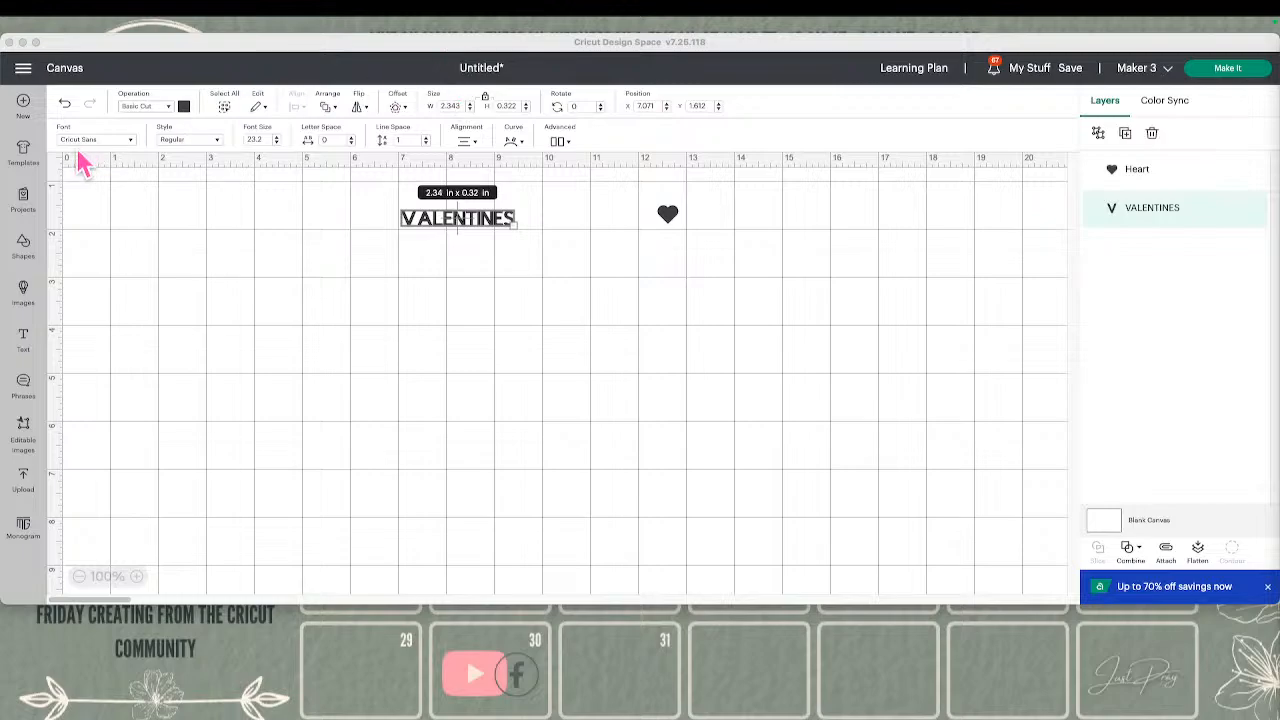
Open the saved Triple Waterfall Card project for customizing, replacing the unsaved project on the canvas
click(1032, 70)
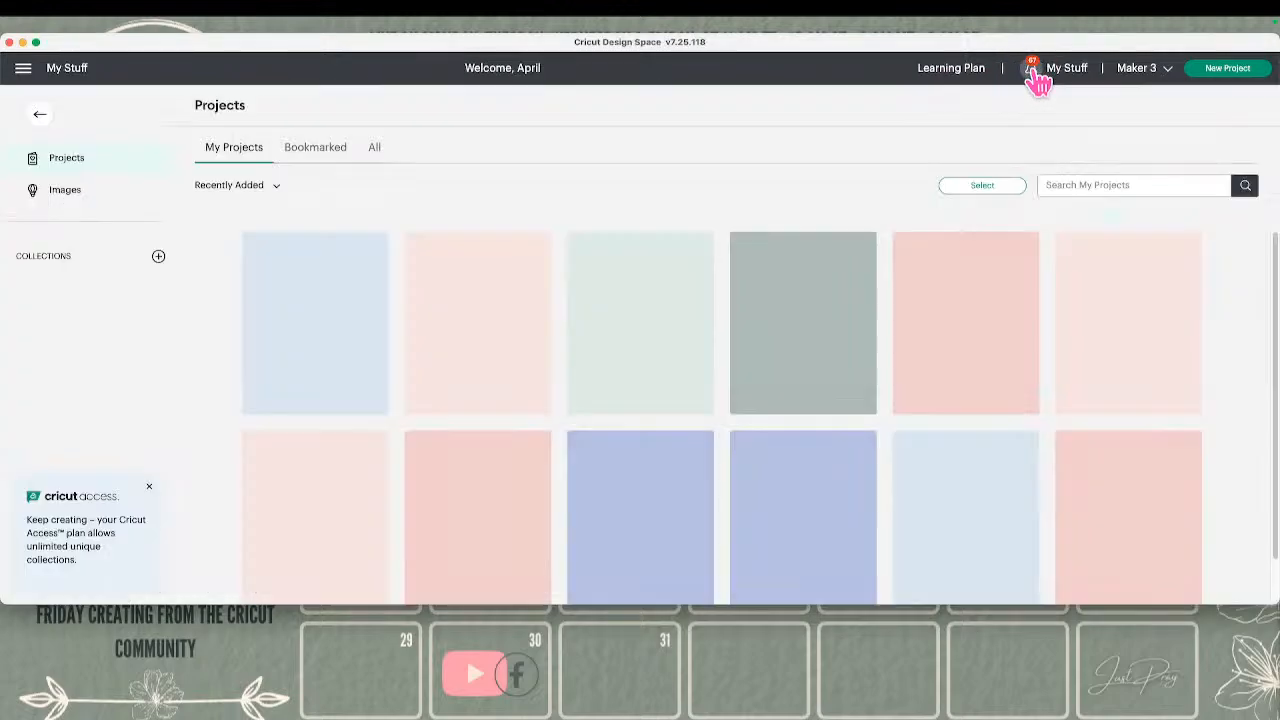
click(516, 338)
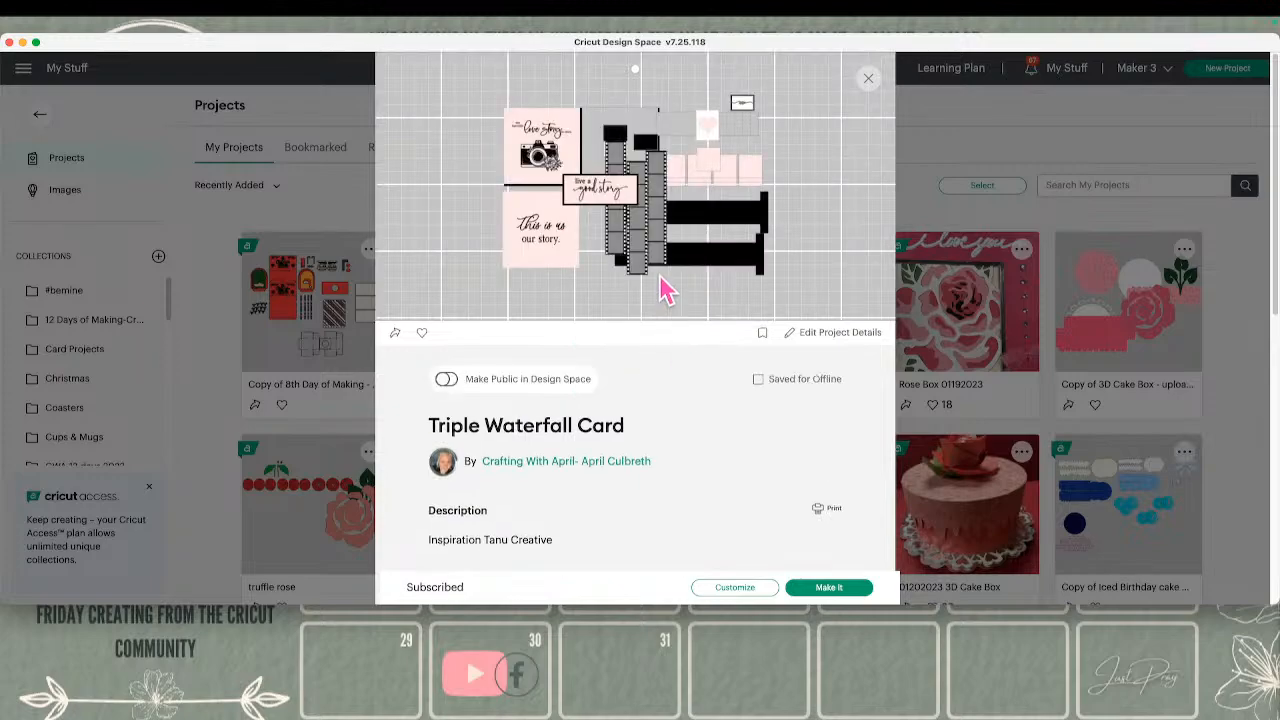
click(744, 592)
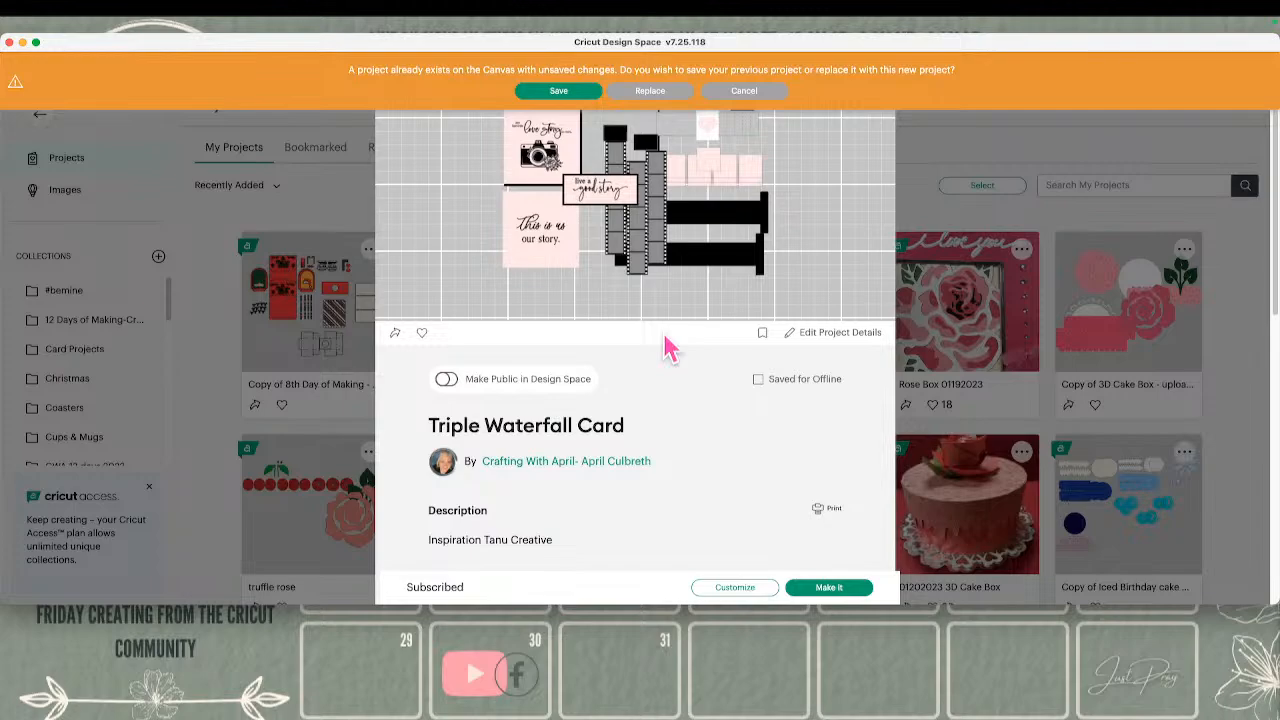
click(651, 92)
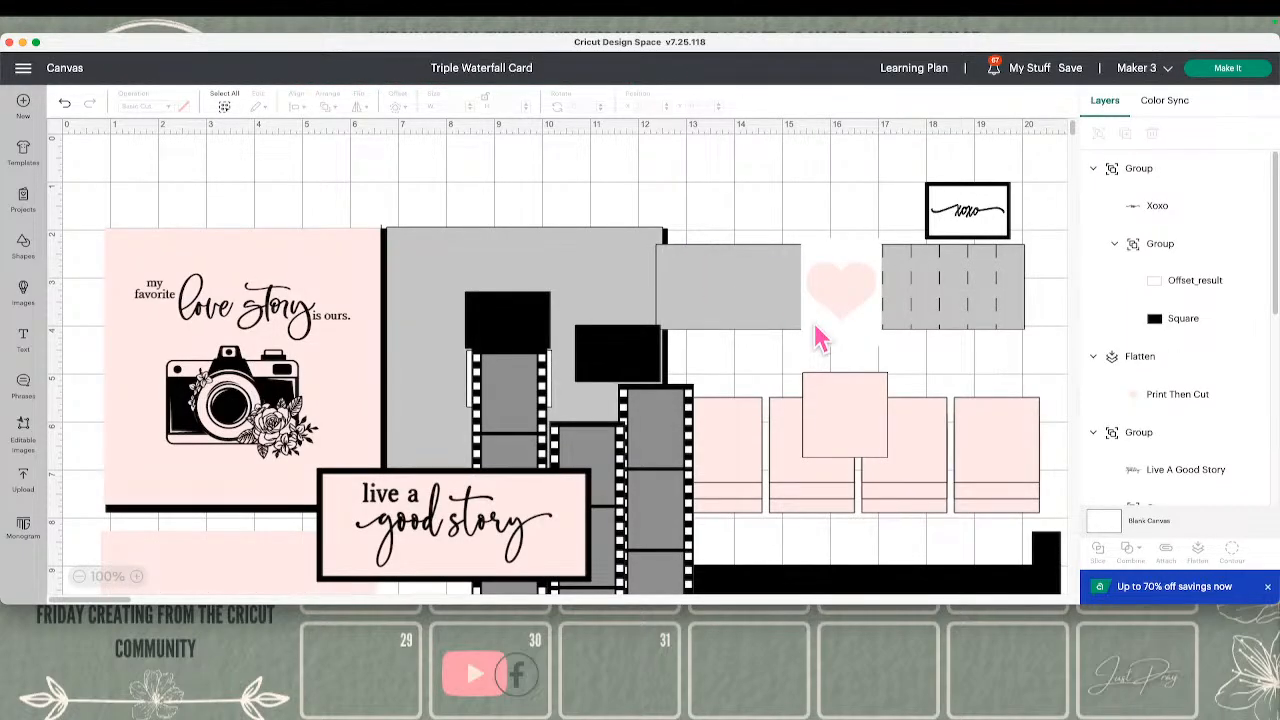
Move the "live a good story" label to start near the 7 in mark and the "This is us our story" panel to X 0.792, Y 7.5
scroll(816, 338, down, 3)
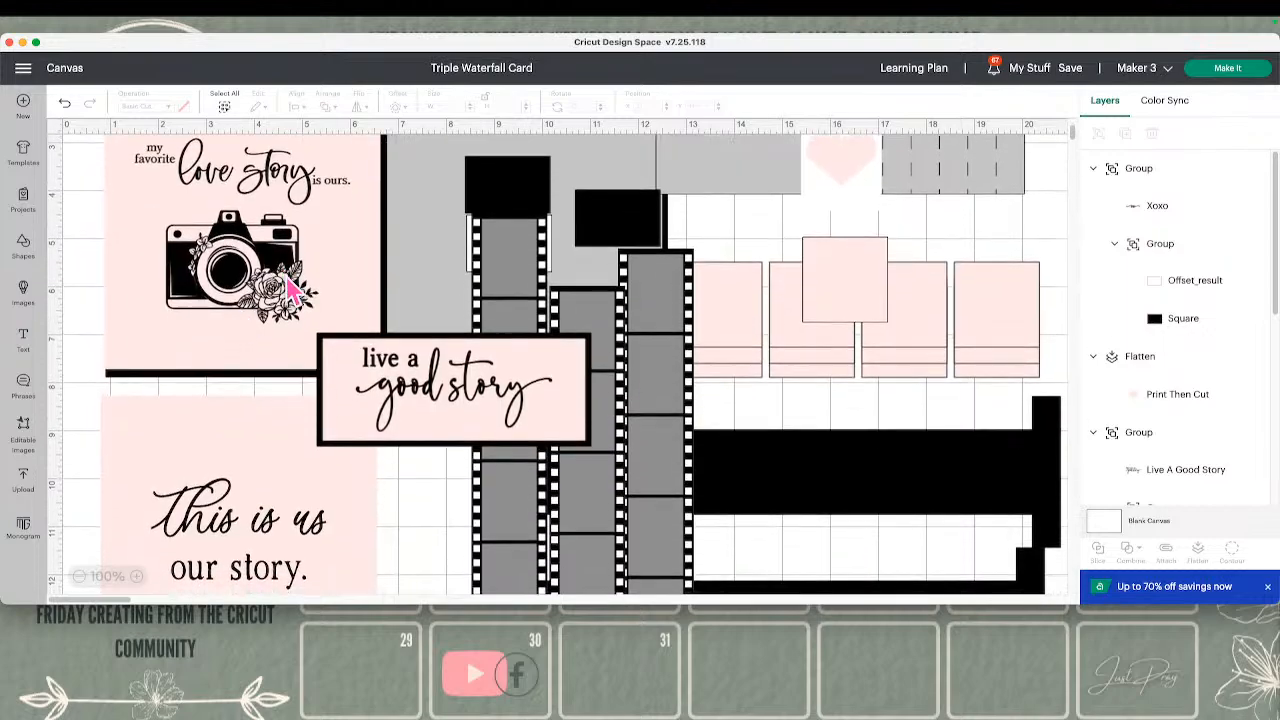
scroll(290, 288, down, 1)
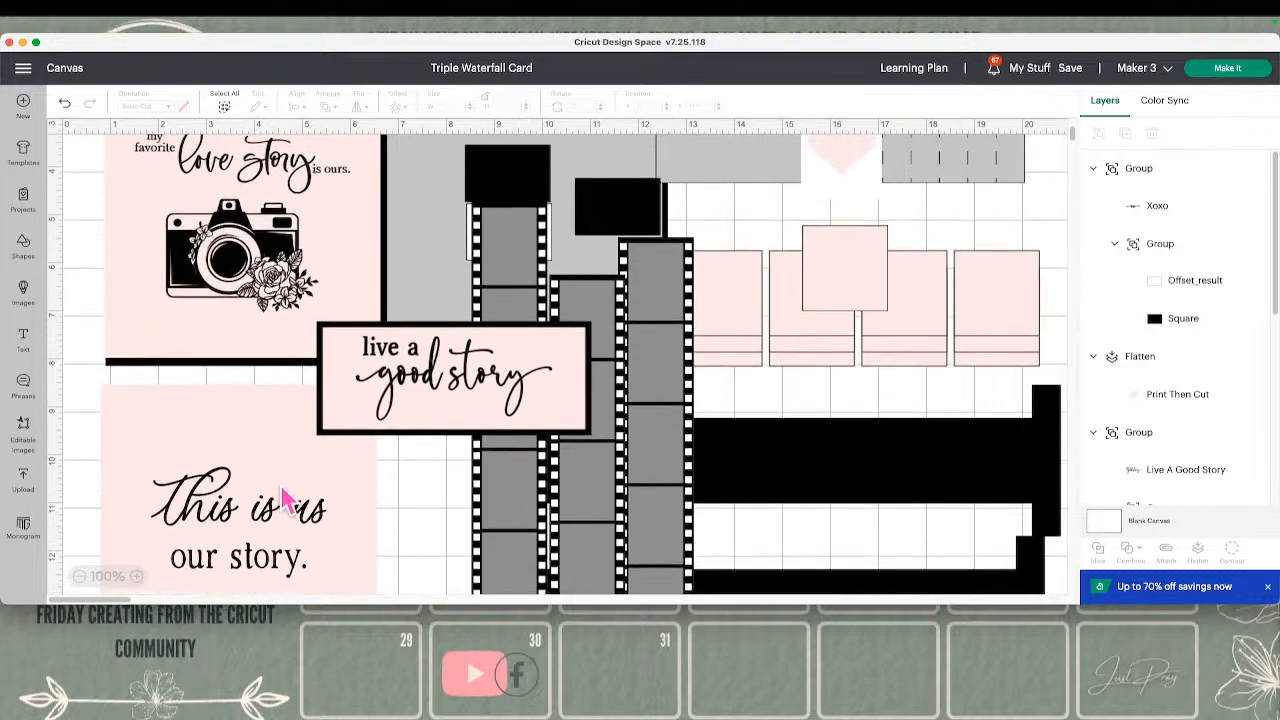
scroll(283, 497, up, 1)
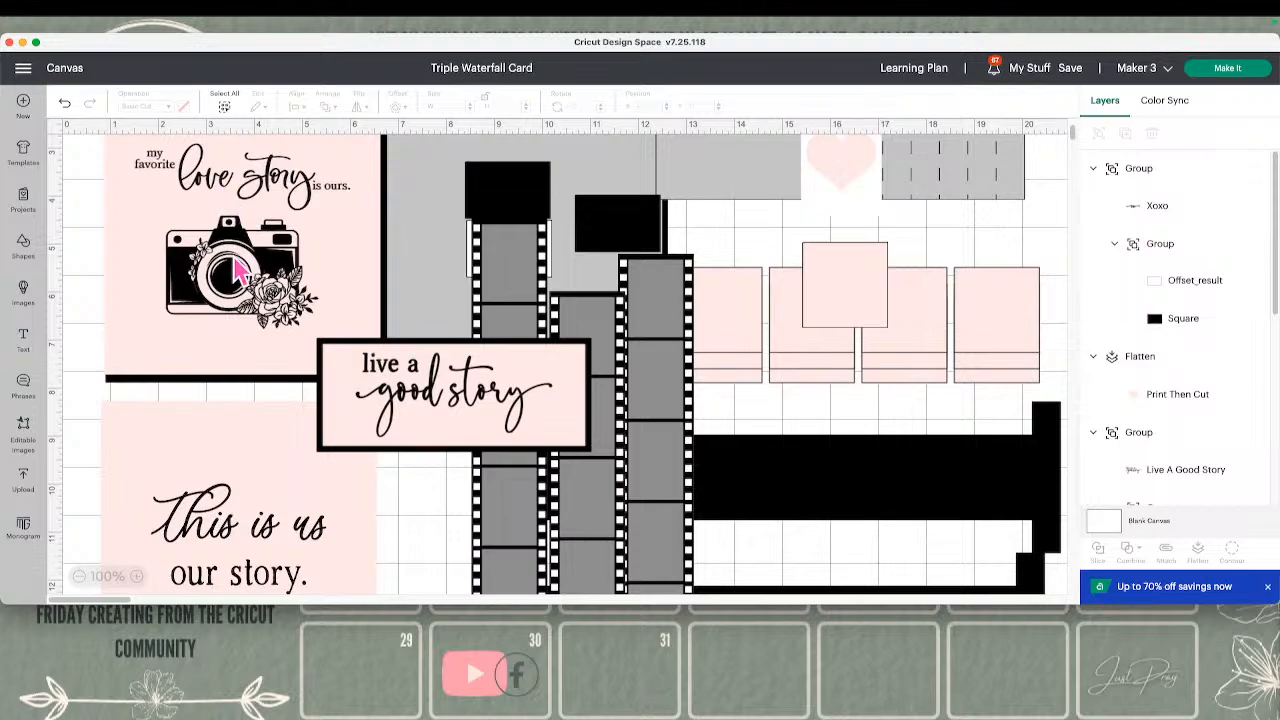
scroll(343, 523, down, 2)
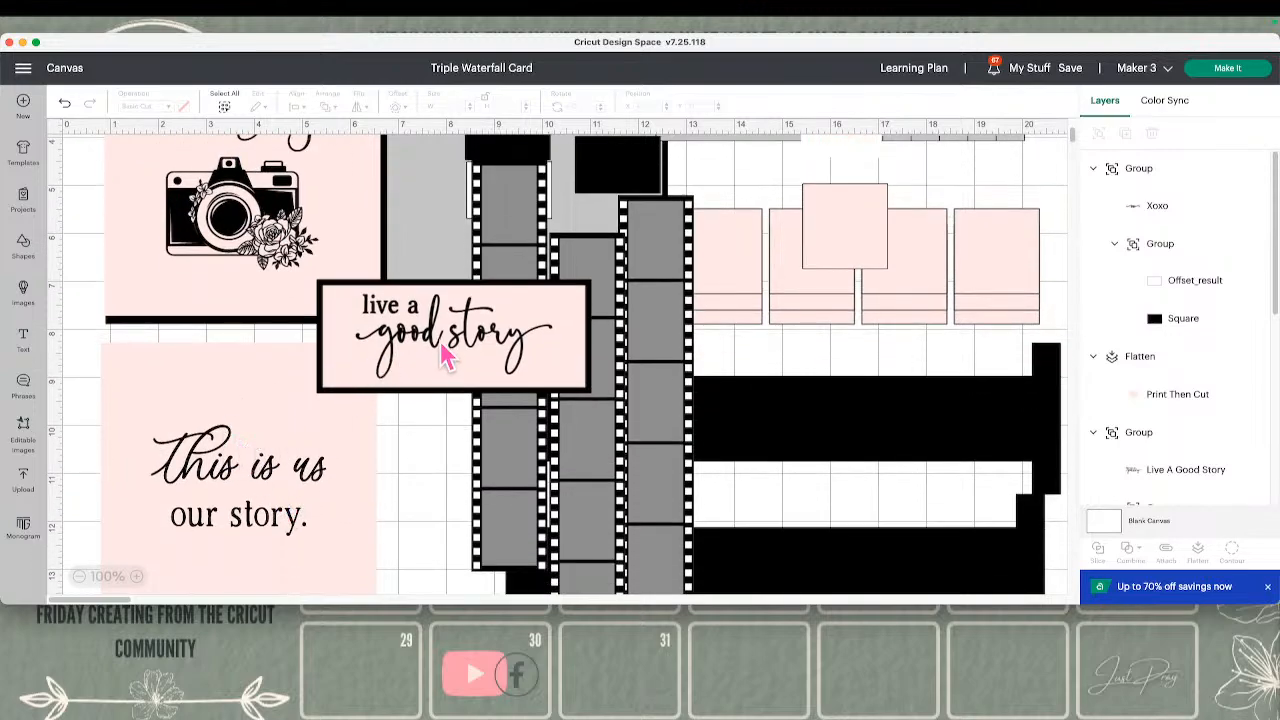
drag(440, 350, 524, 396)
click(330, 472)
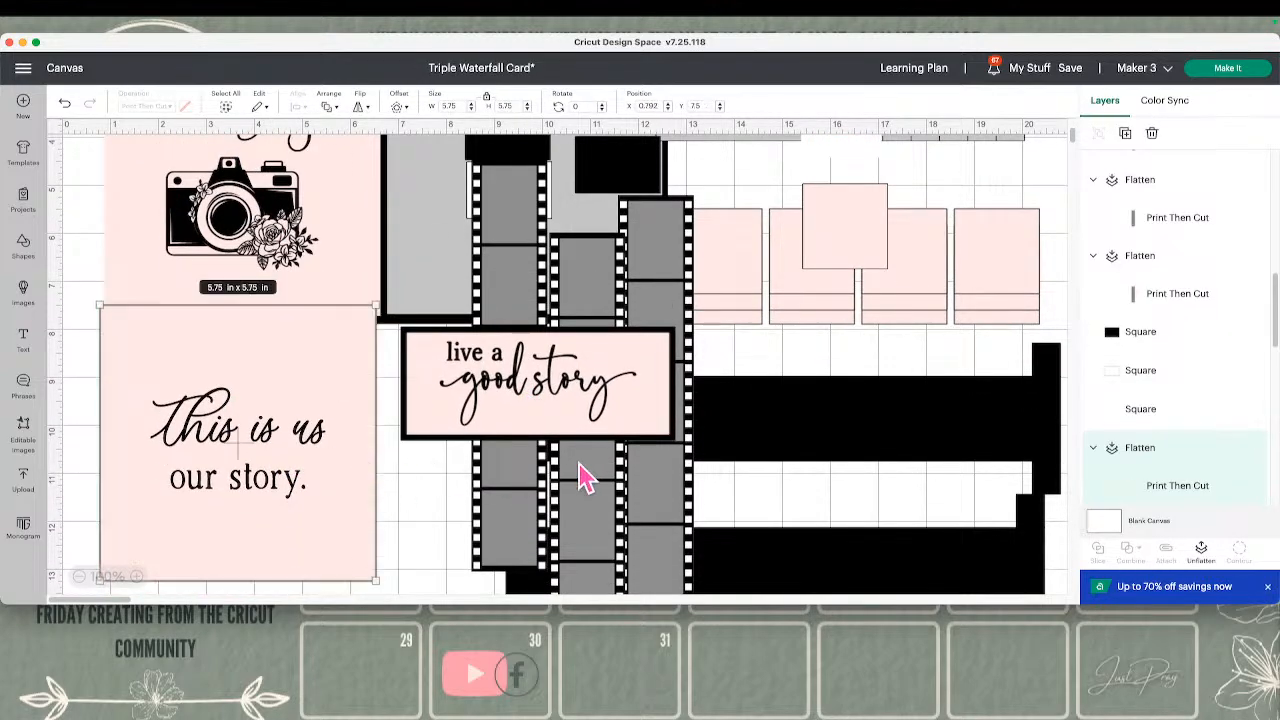
Move the leftmost film strip to about X 6.71, Y 1.68 and unflatten it into separate film and square layers
scroll(590, 478, up, 5)
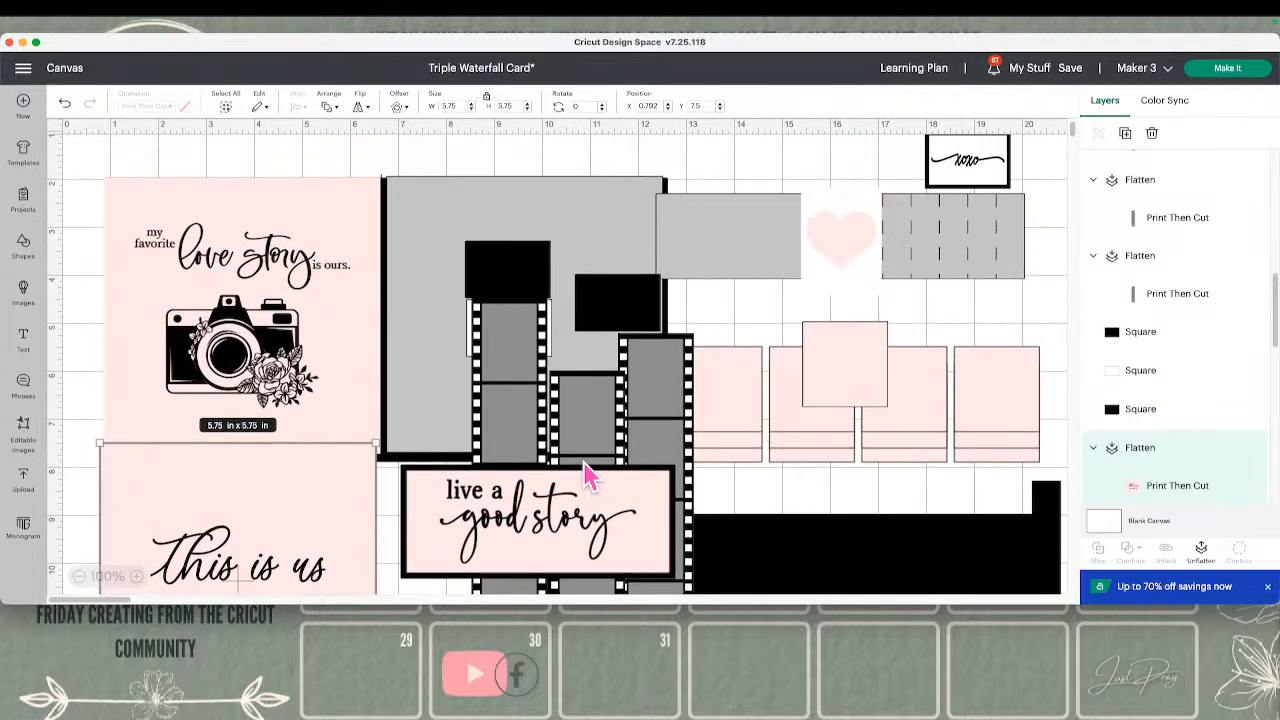
drag(518, 345, 436, 209)
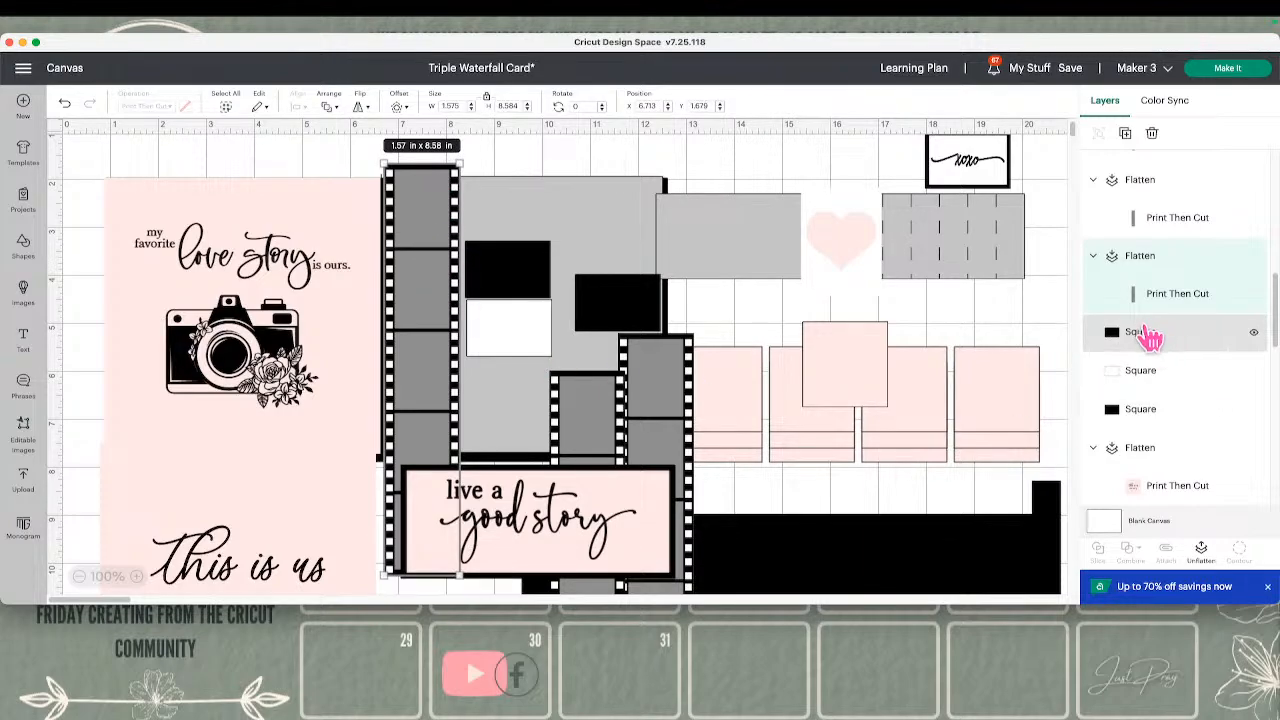
click(1201, 548)
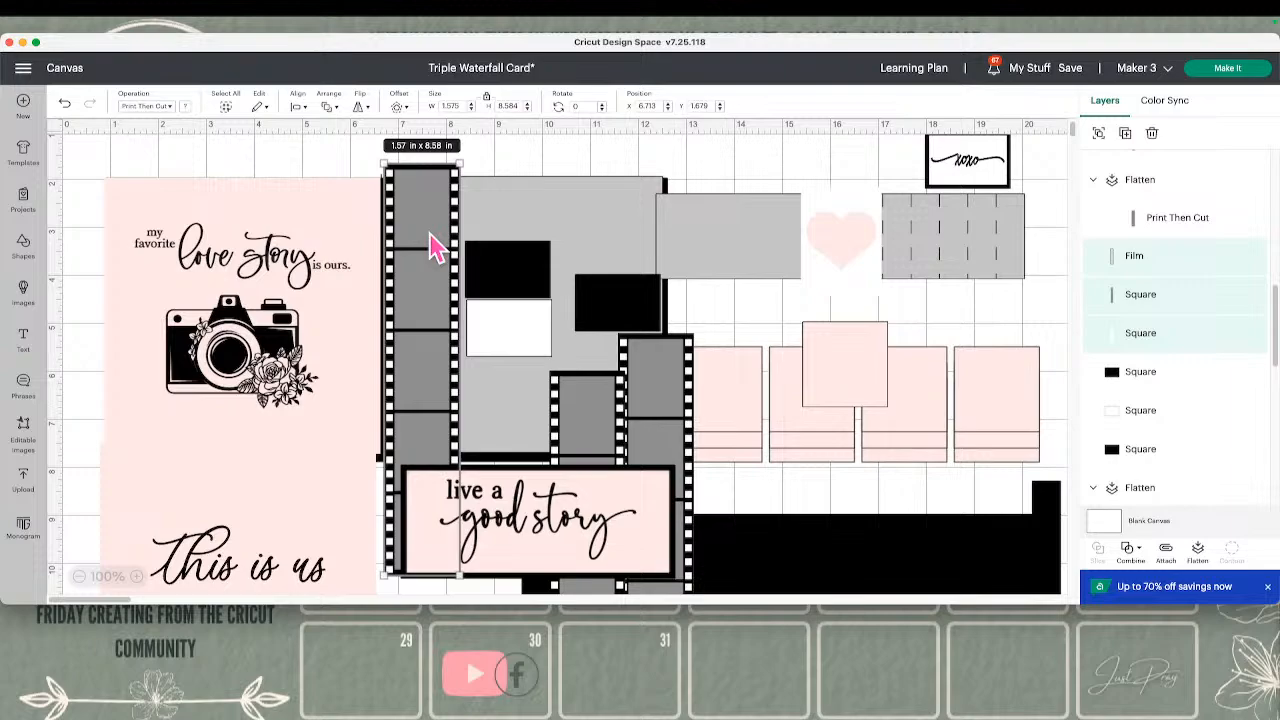
Group the unflattened film strip pieces, reposition them over the large gray panel, and ungroup them
click(1098, 133)
drag(494, 251, 462, 179)
drag(457, 178, 520, 197)
click(1097, 131)
click(626, 157)
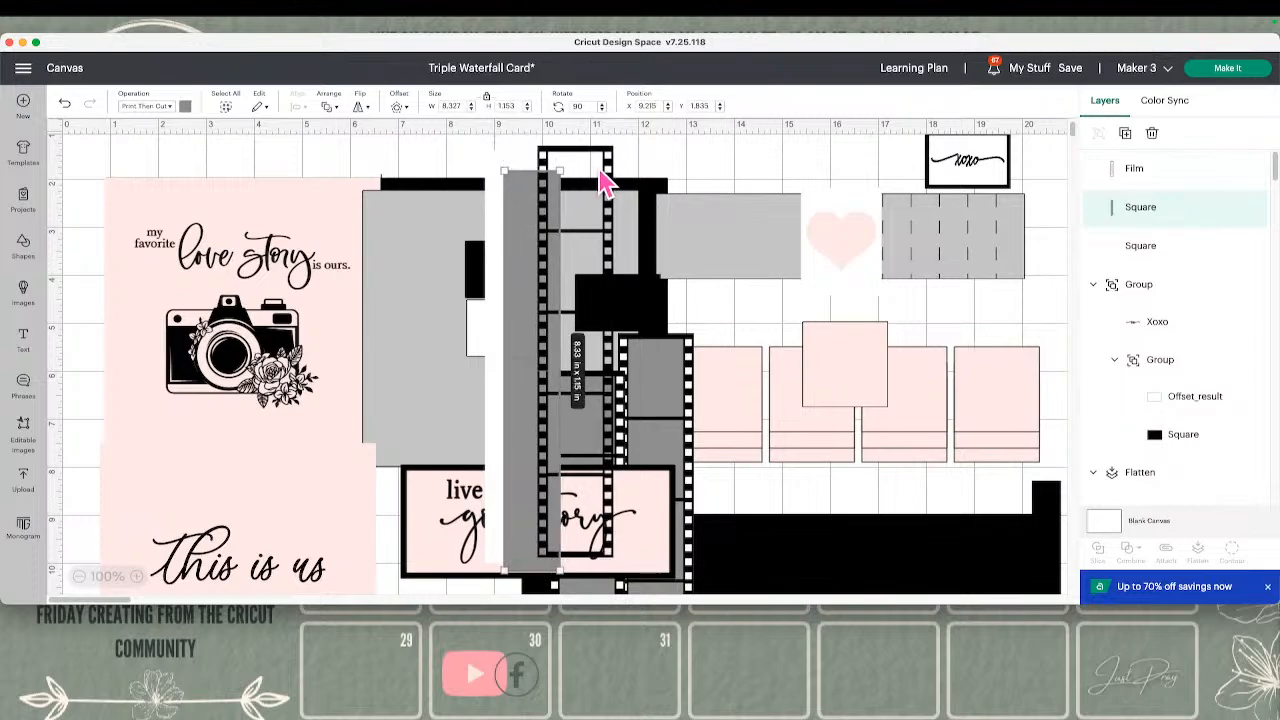
Place the narrow gray square at about X 8.9, Y 1.85 and the film frame over it at about X 8.52, Y 1.71
drag(603, 183, 689, 179)
drag(543, 214, 527, 214)
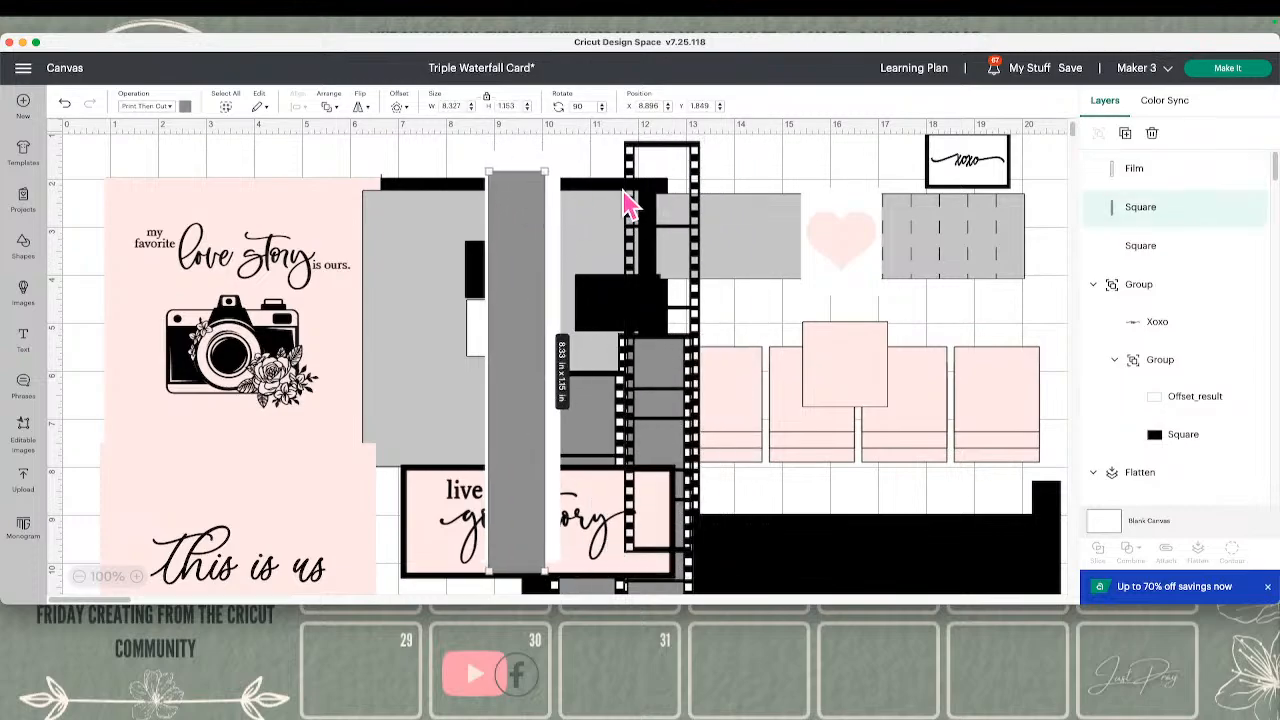
drag(697, 194, 551, 209)
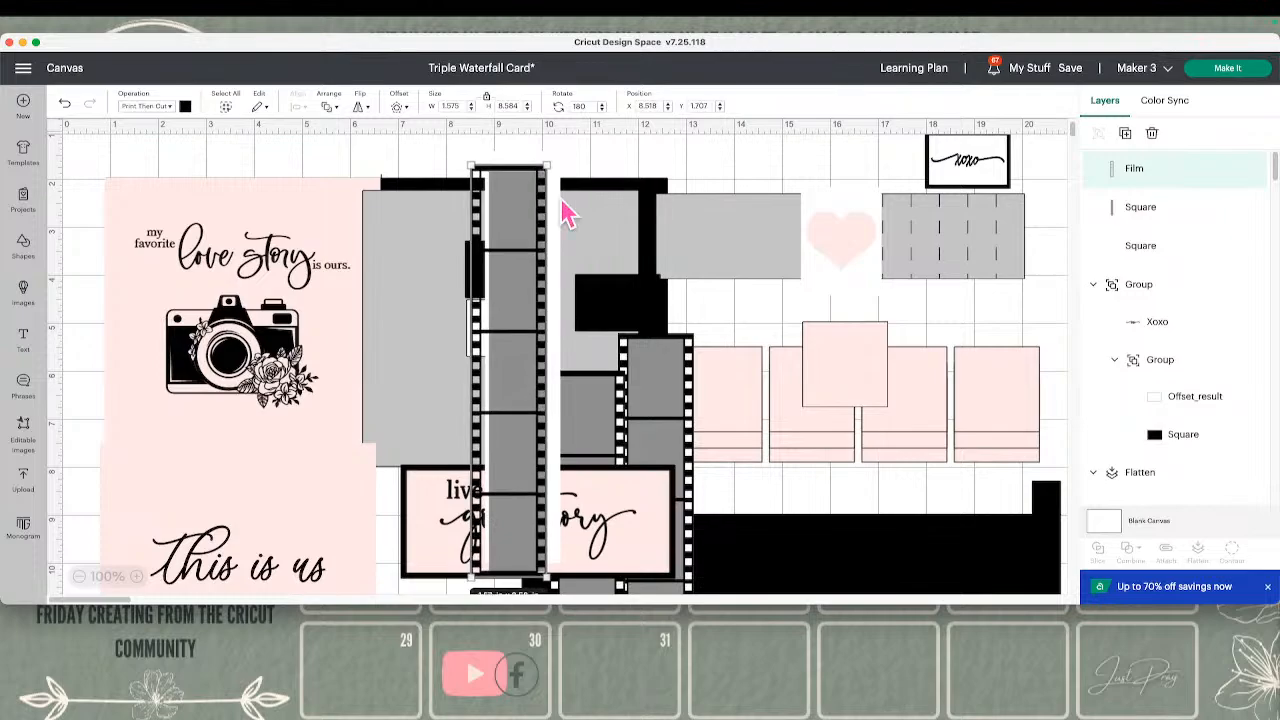